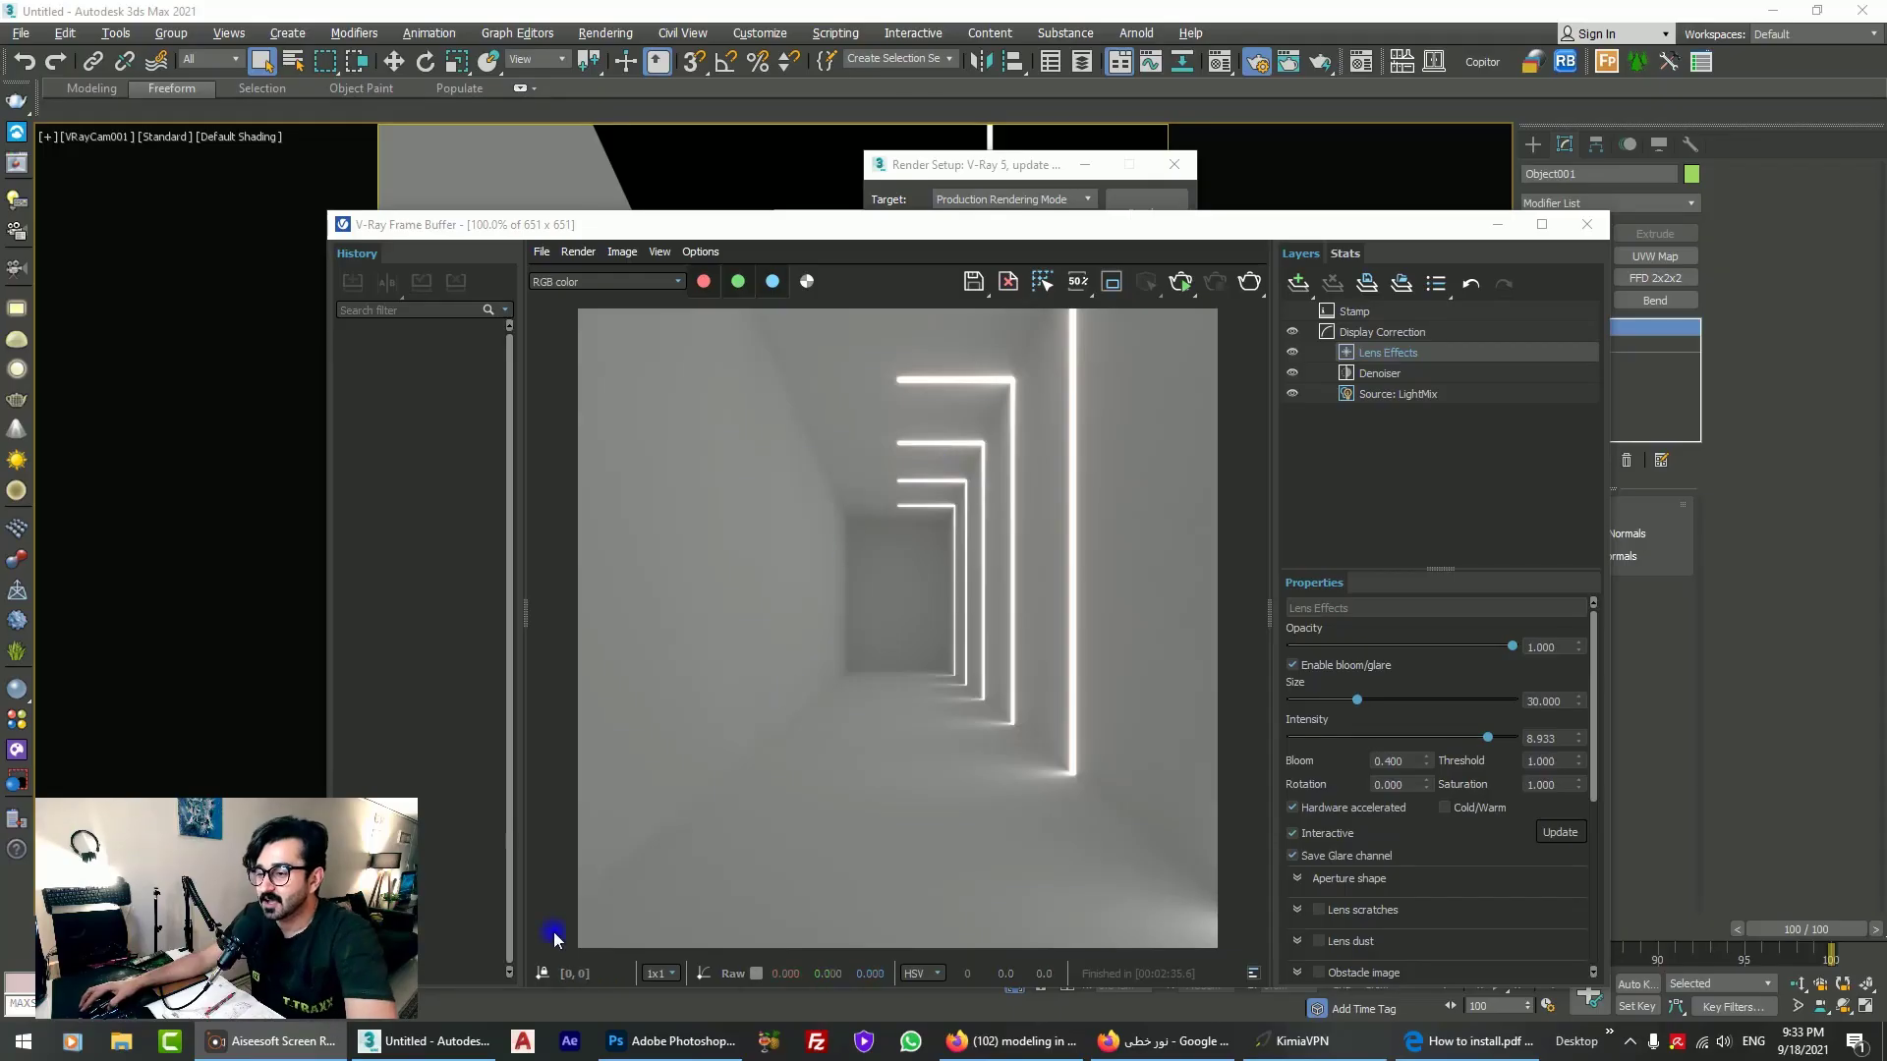
Step: Switch from the finished corridor render to the Firefox 'نور خطی' linear lighting search
{"action": "left_click", "coordinate": [1165, 1042]}
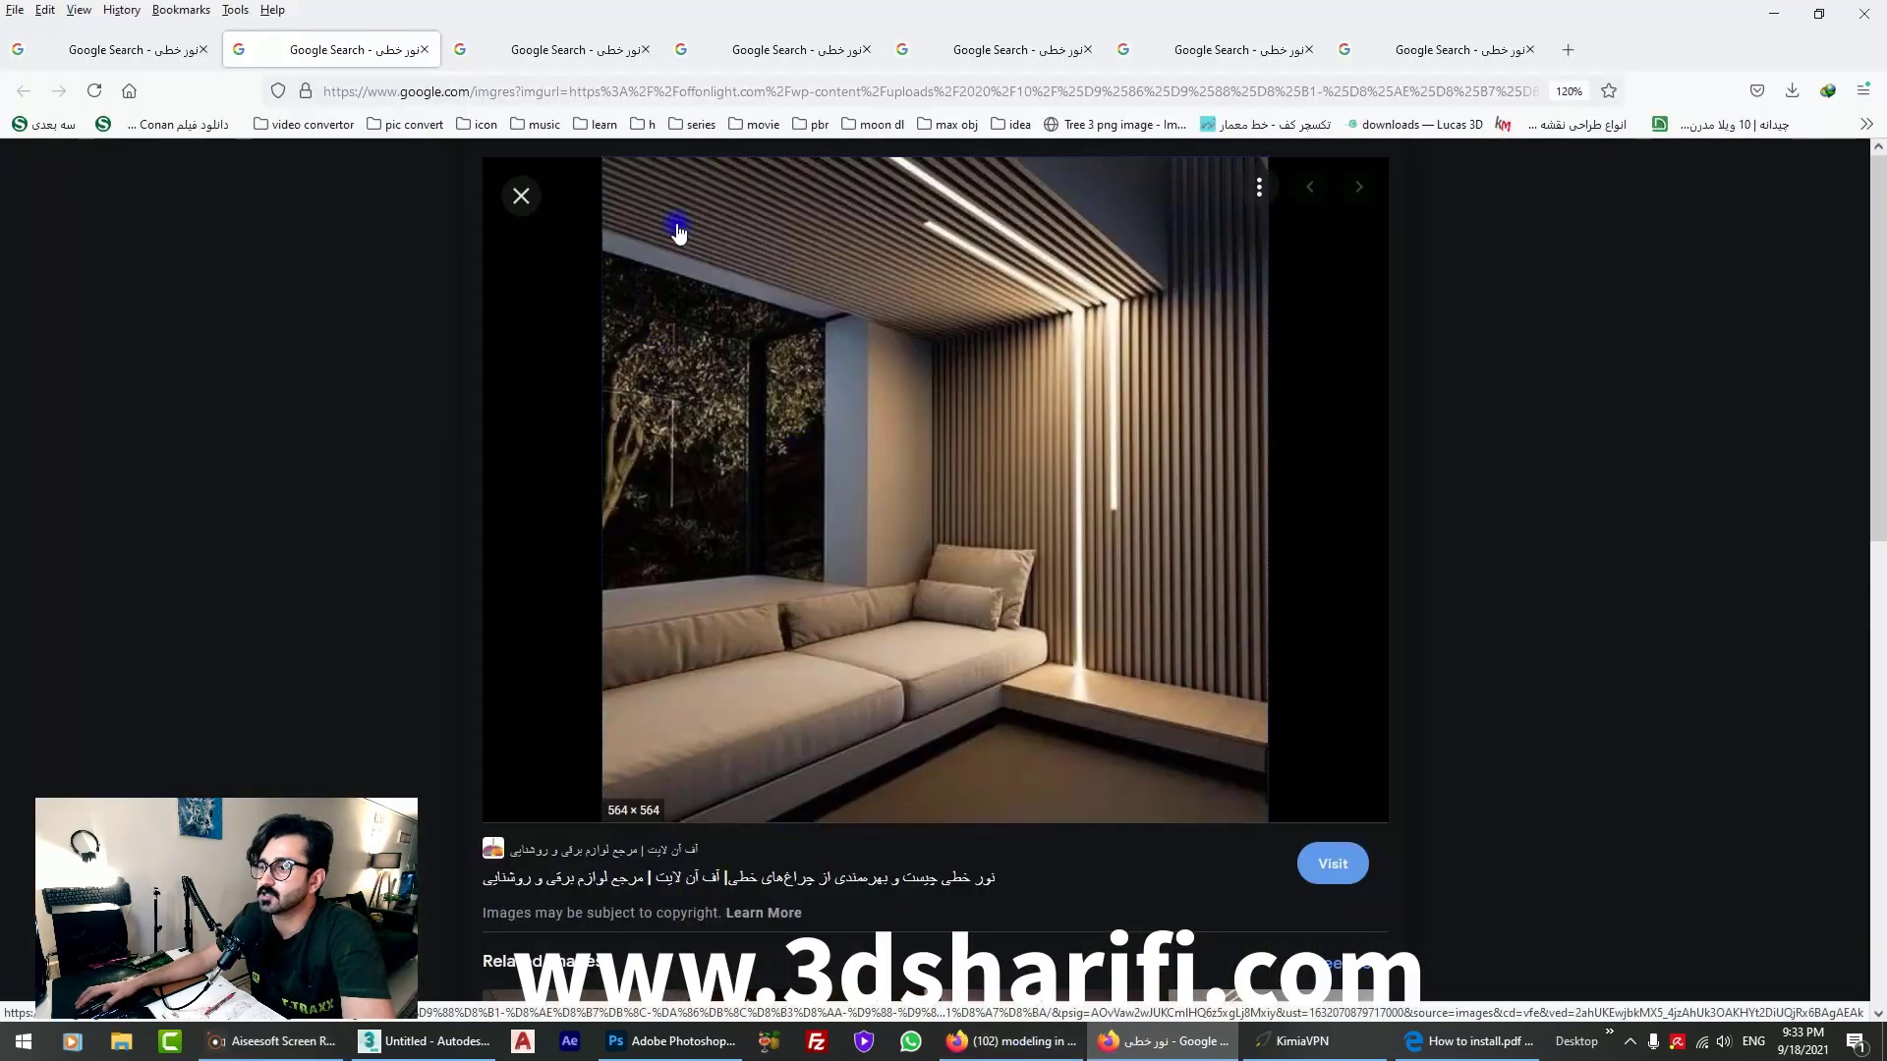
Step: Browse several Google Images reference photos of linear LED lighting
{"action": "left_click", "coordinate": [548, 50]}
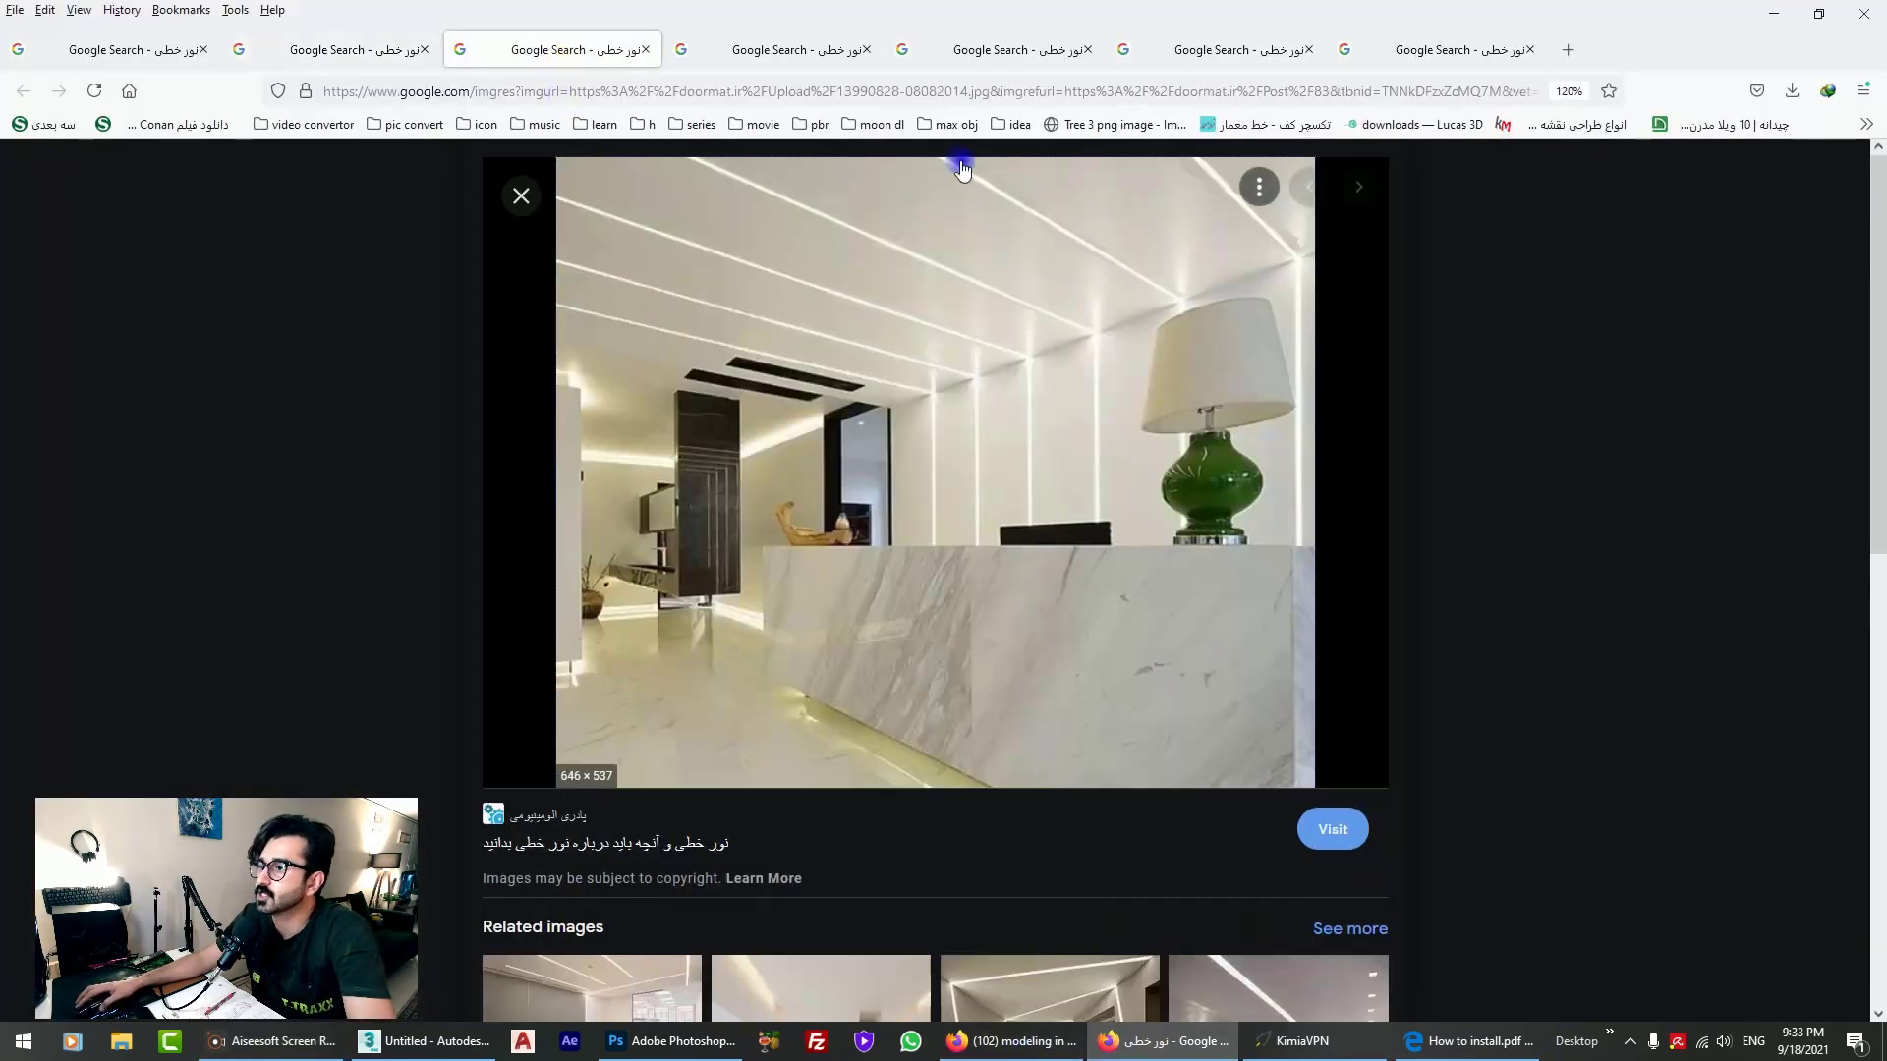
{"action": "left_click", "coordinate": [821, 50]}
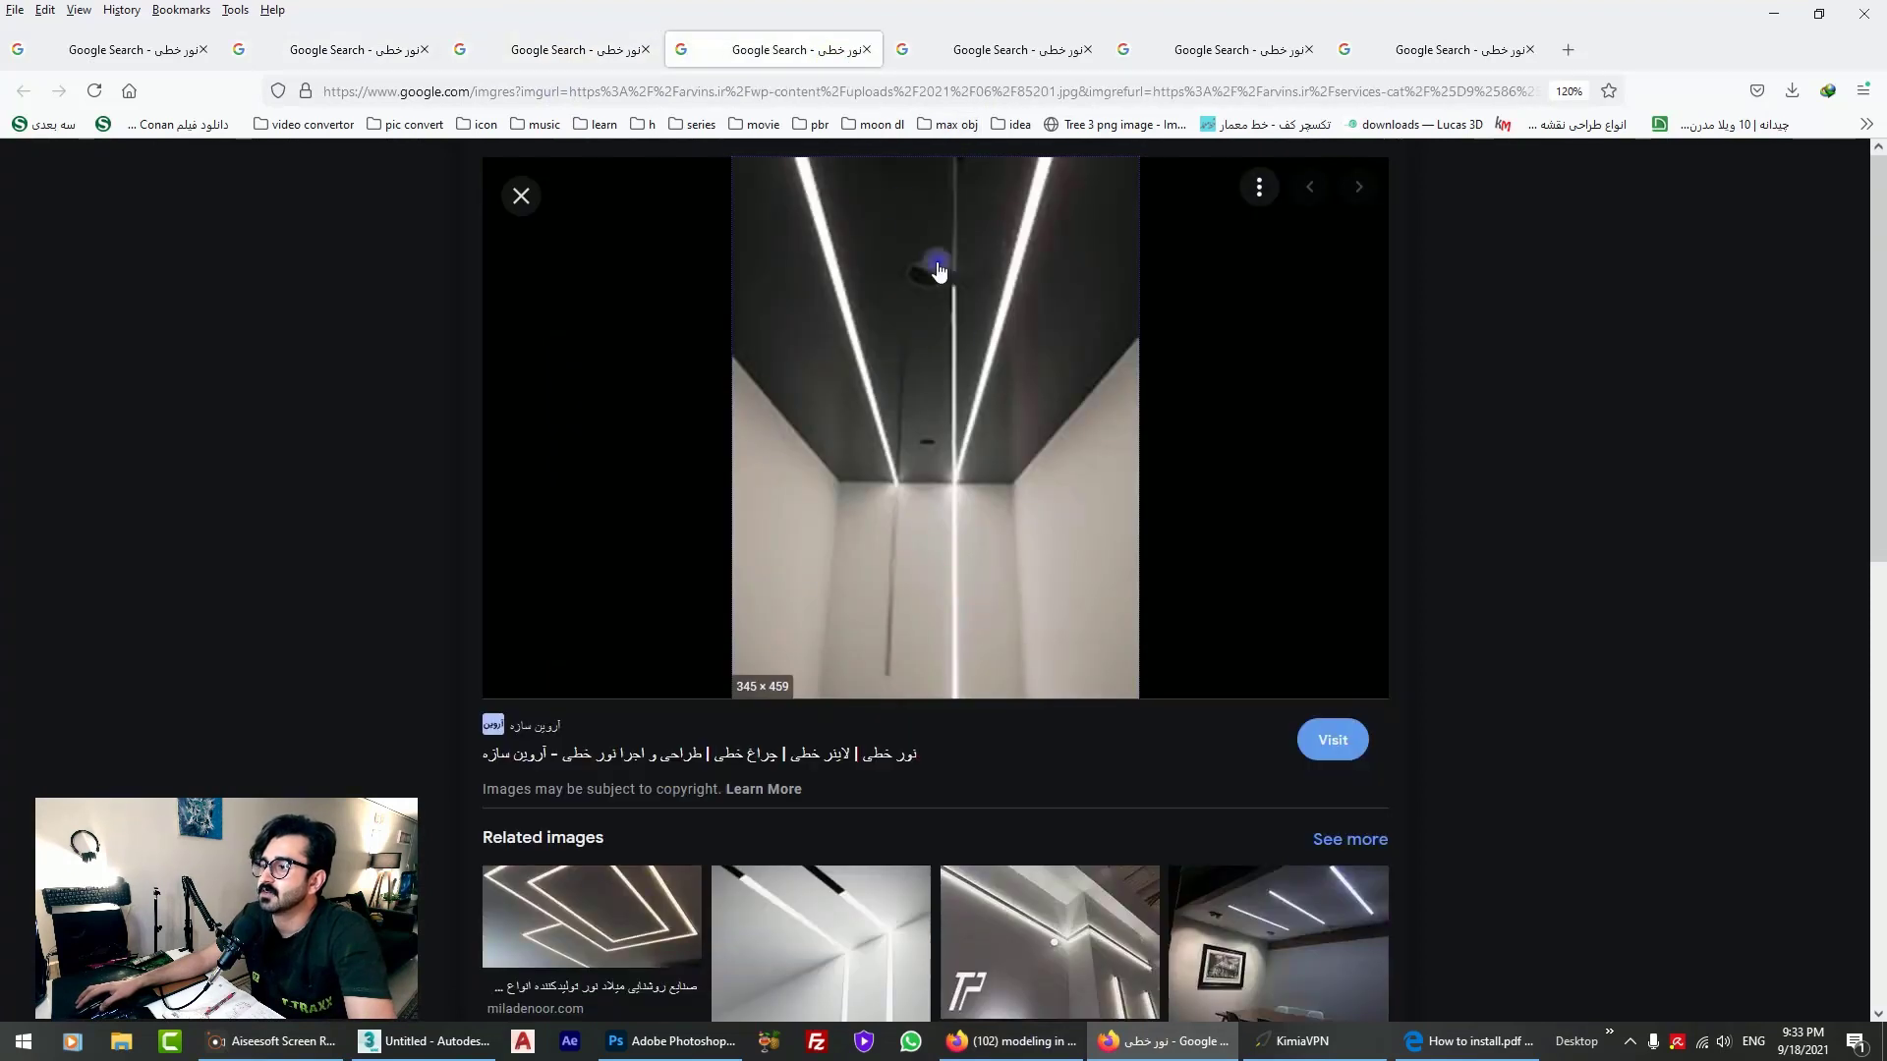
{"action": "left_click", "coordinate": [1010, 53]}
{"action": "left_click", "coordinate": [1217, 54]}
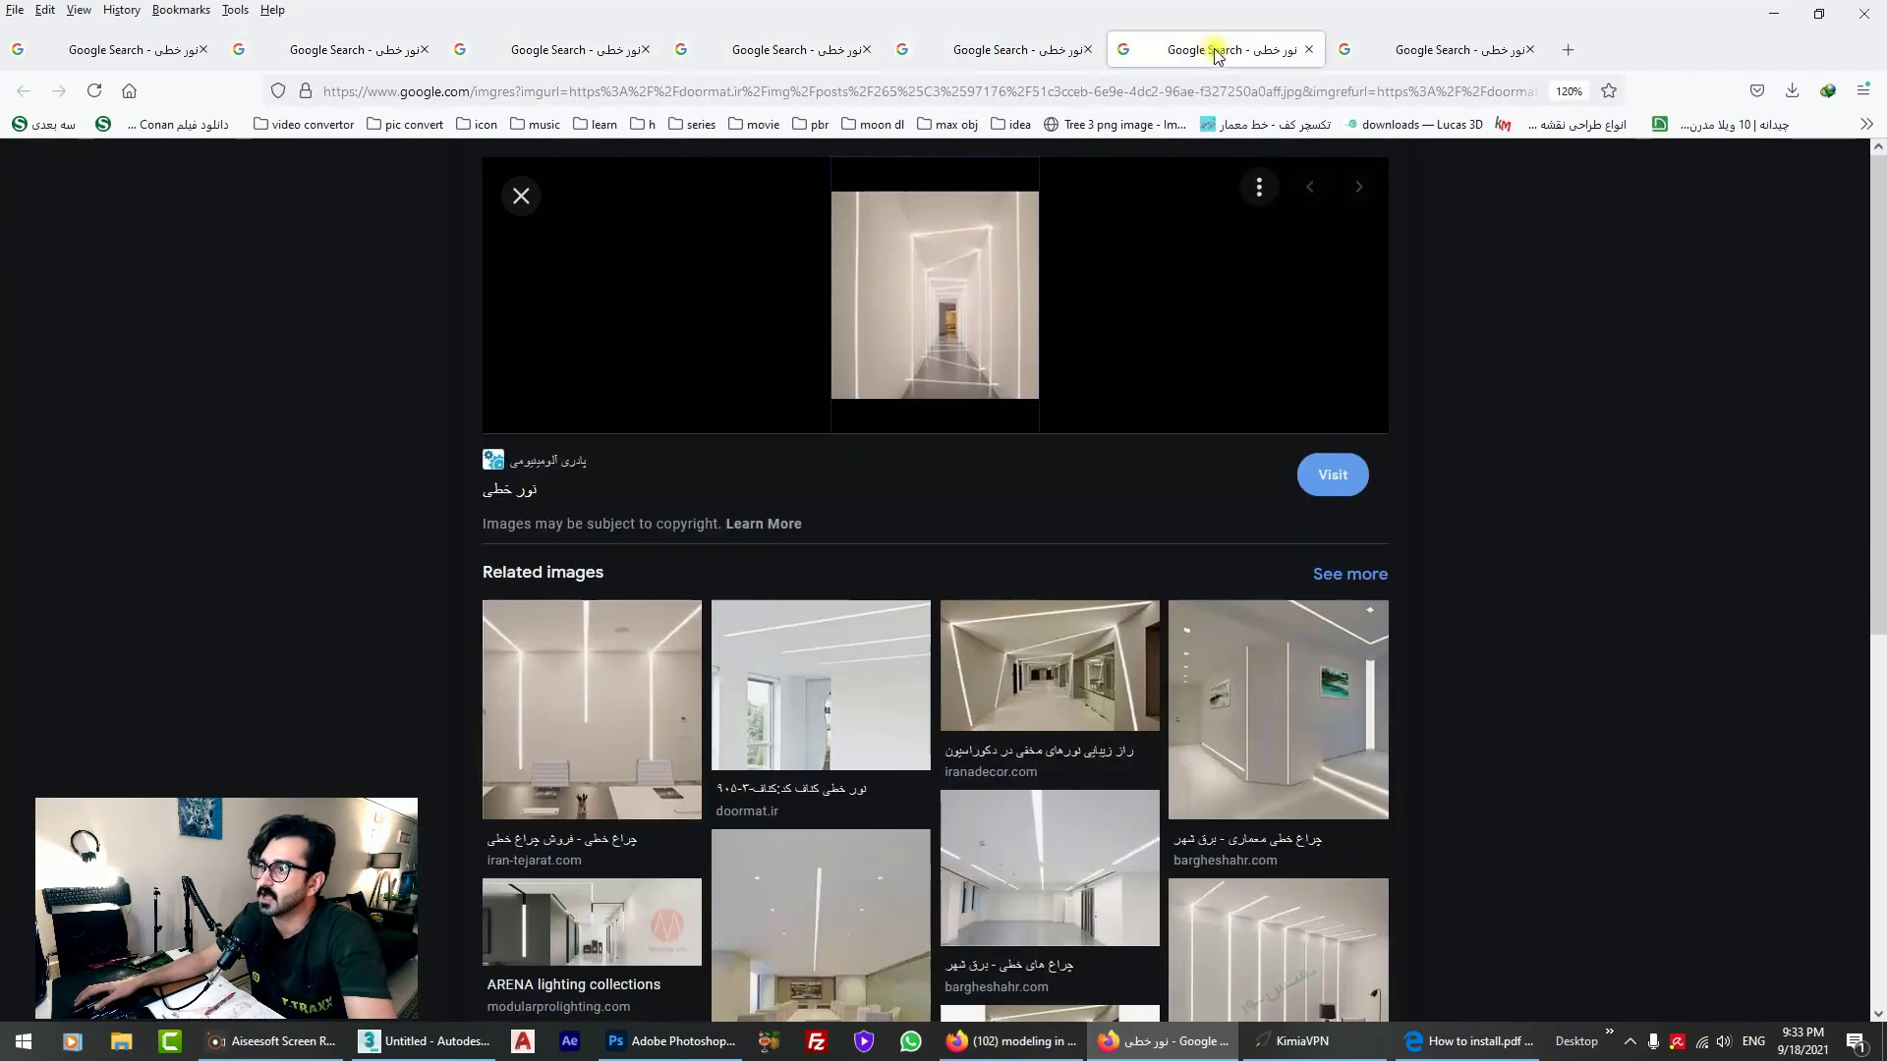
Step: View the corridor photo with linear wall lights, then return to 3ds Max and close the V-Ray window
{"action": "left_click", "coordinate": [1446, 51]}
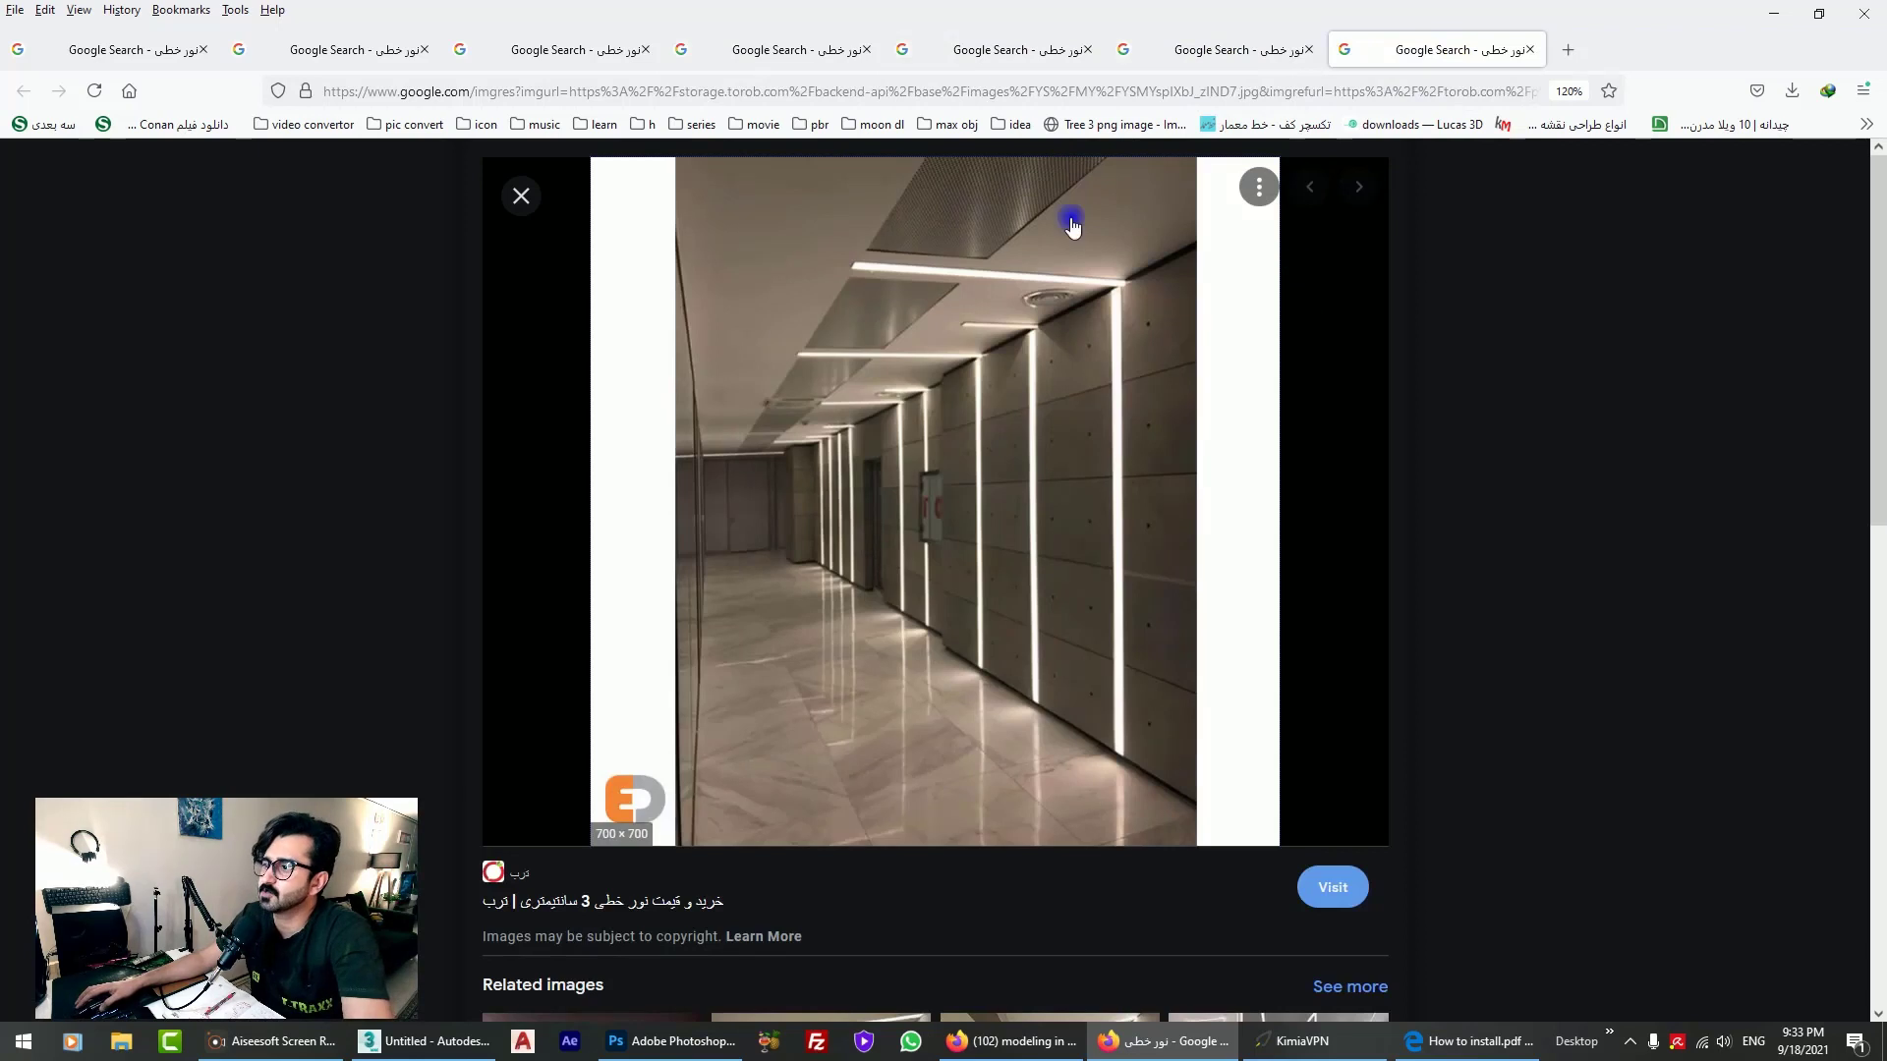
{"action": "left_click", "coordinate": [1774, 12]}
{"action": "left_click", "coordinate": [1599, 229]}
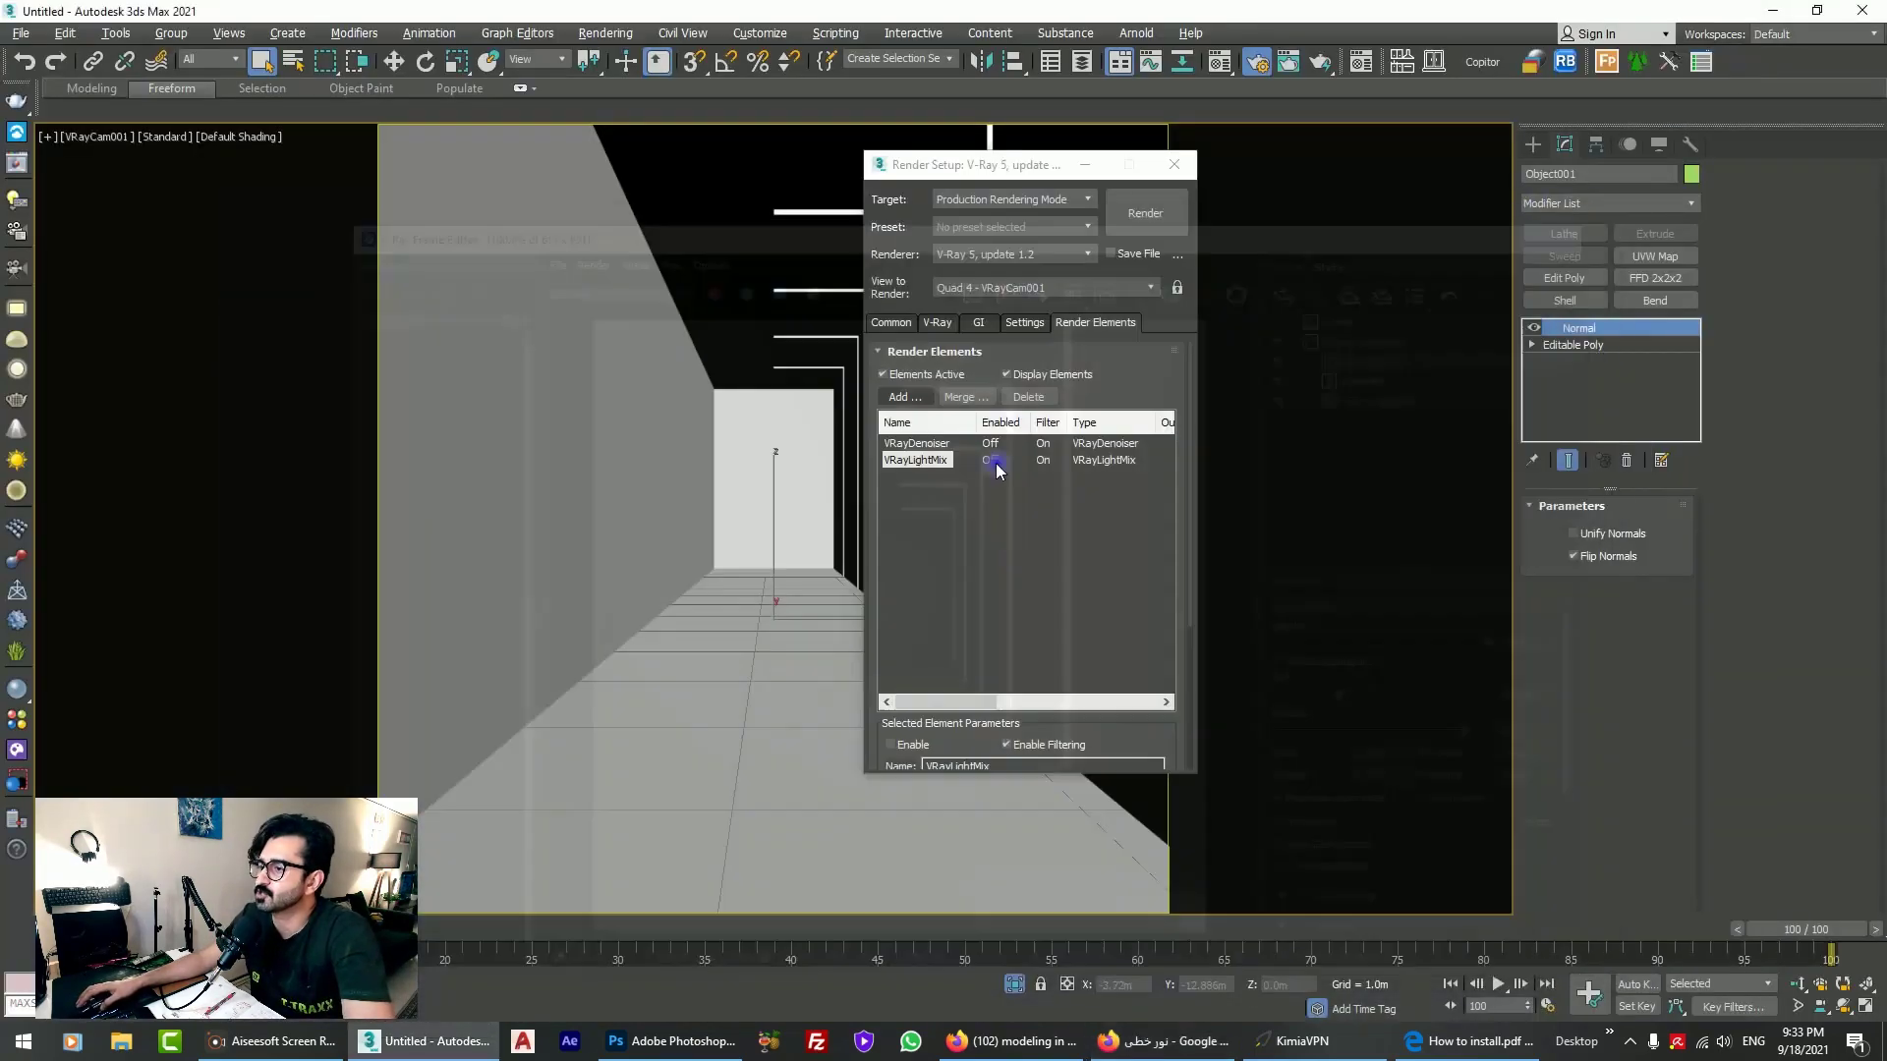
Step: Close Render Setup, then select and delete every object in the old corridor scene
{"action": "left_click", "coordinate": [1174, 166]}
{"action": "key", "text": "alt+w"}
{"action": "key", "text": "alt+w"}
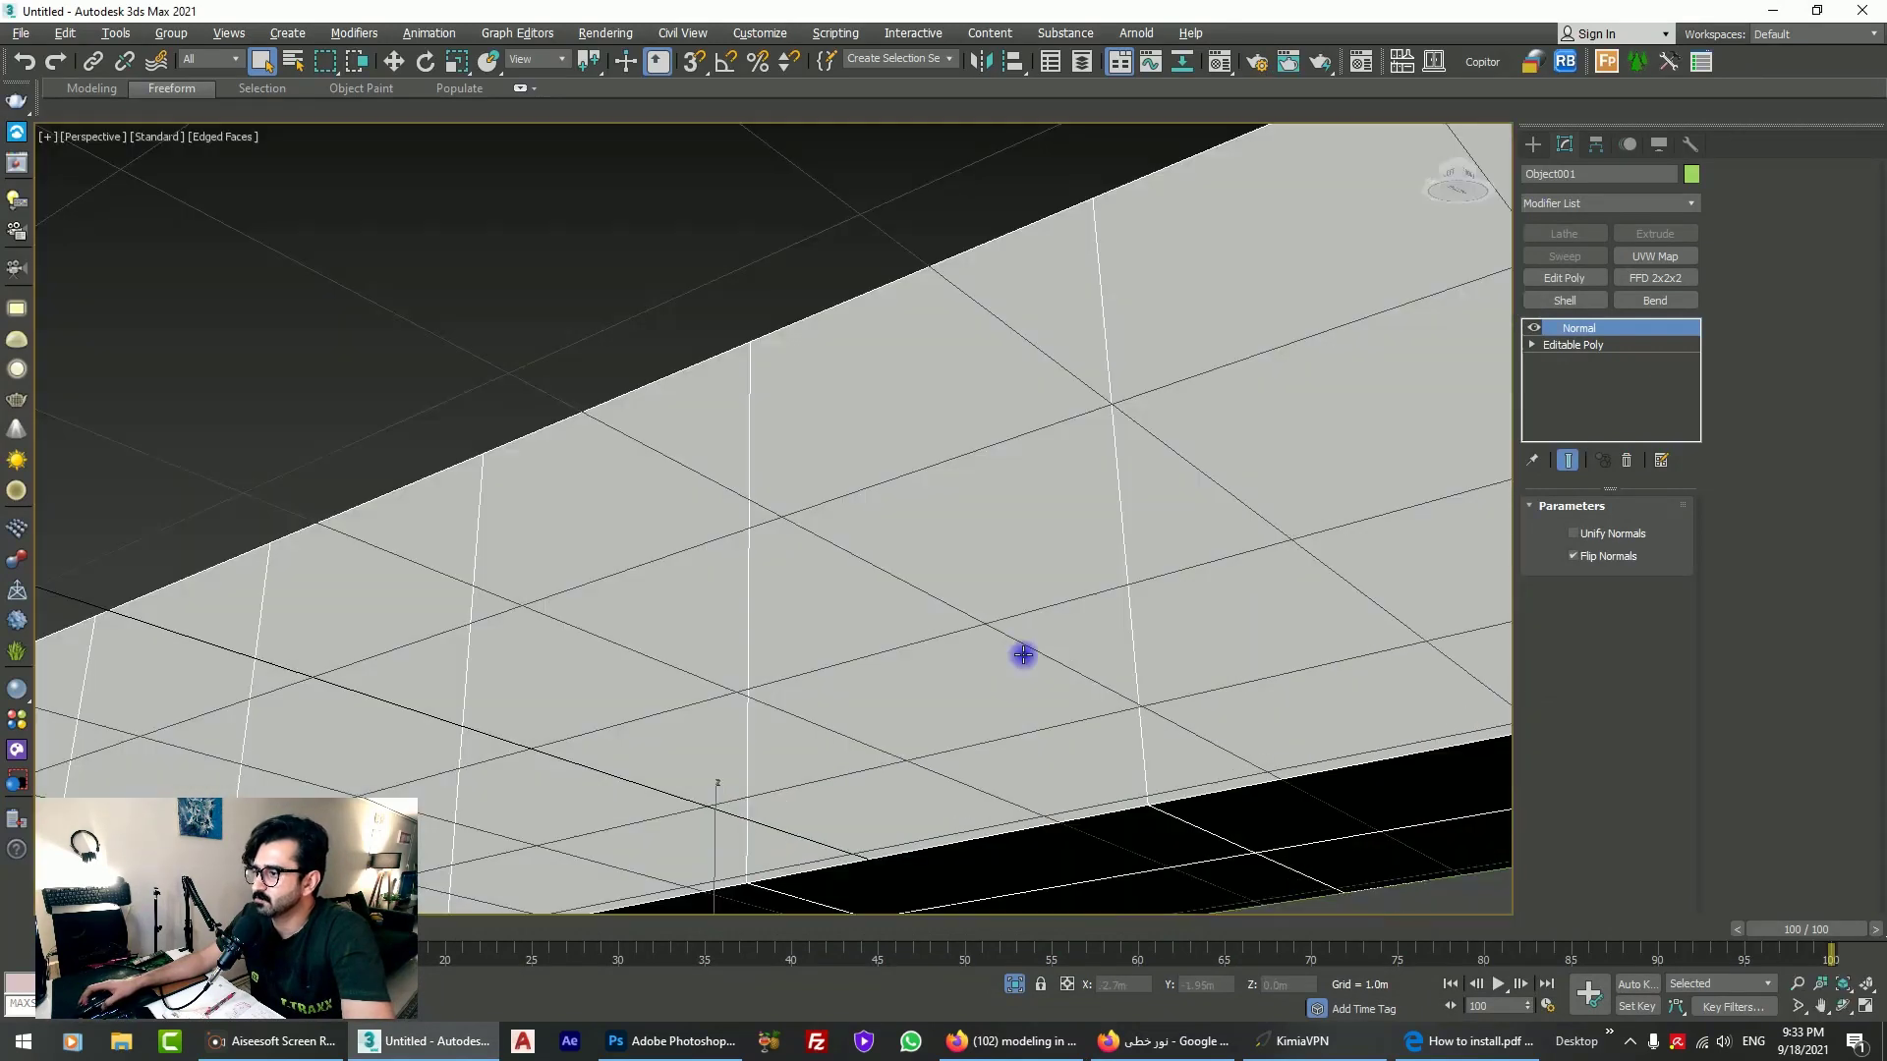
{"action": "scroll", "coordinate": [1023, 653], "scroll_direction": "down", "scroll_amount": 8}
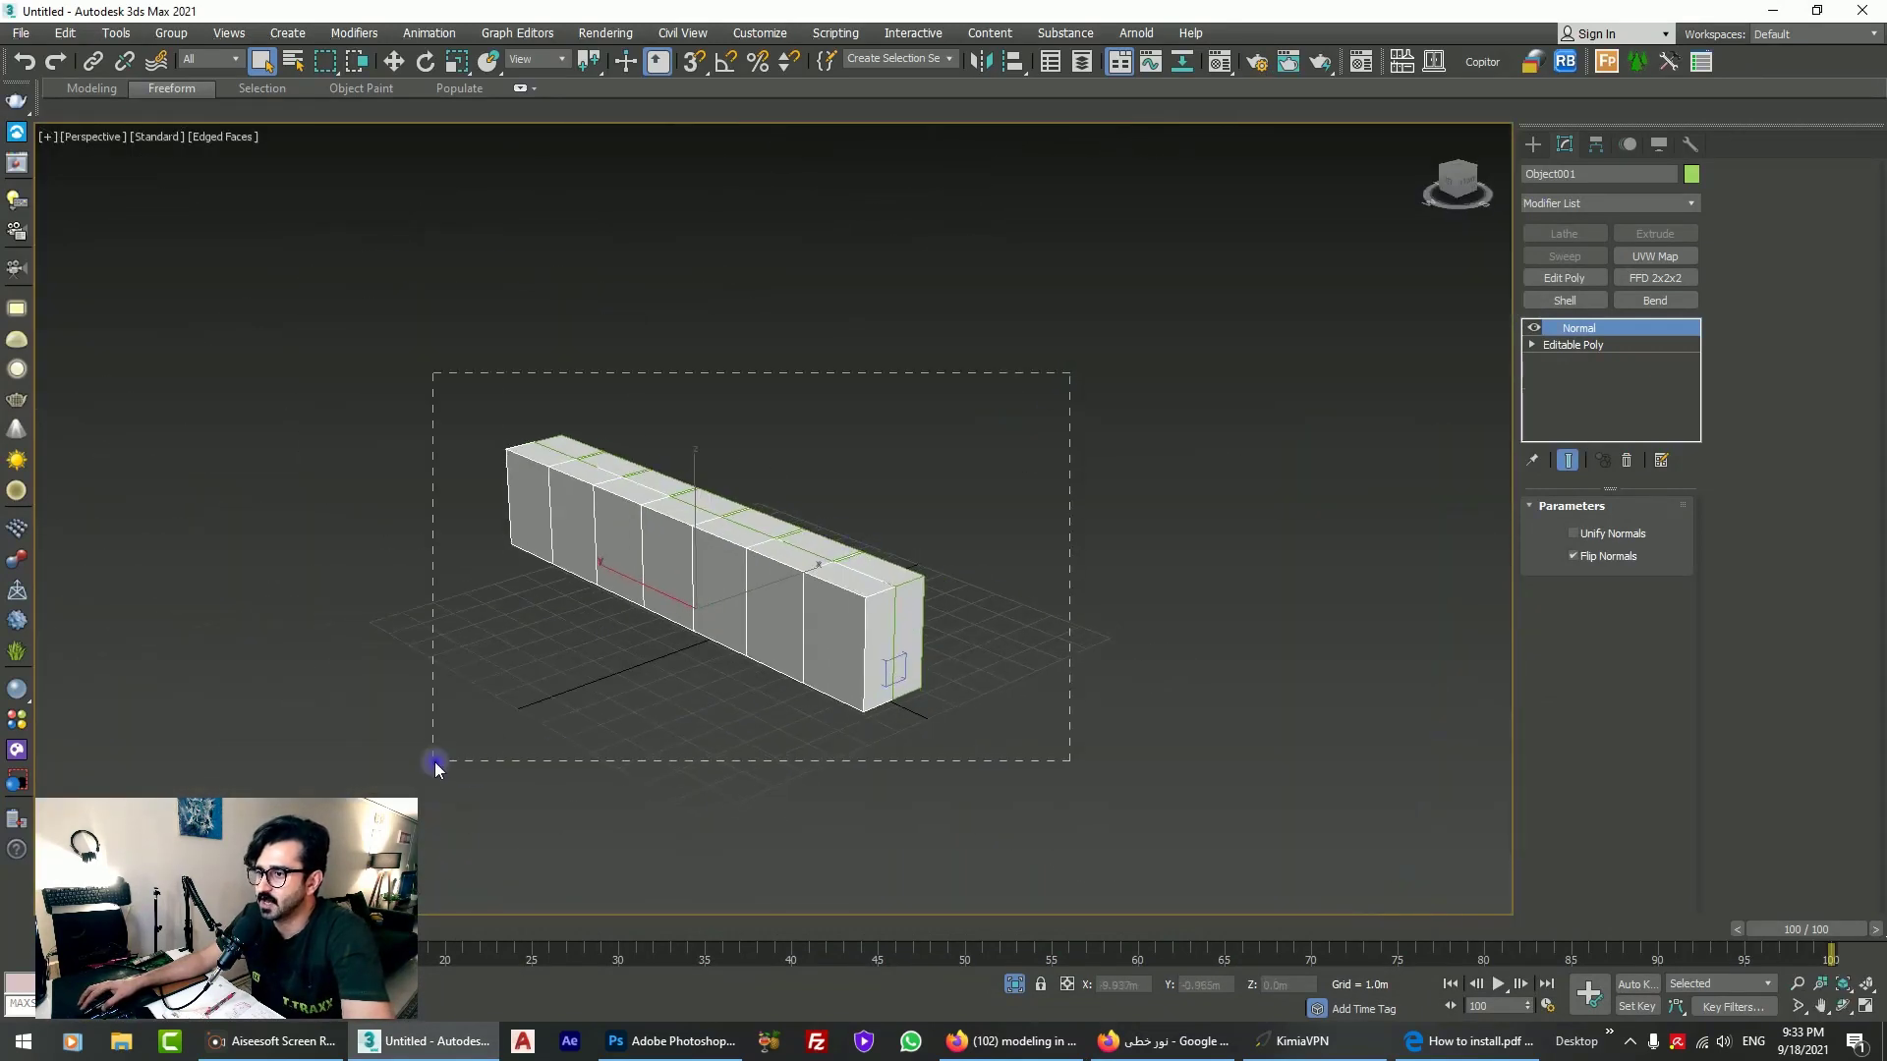
{"action": "left_click_drag", "start_coordinate": [435, 763], "coordinate": [434, 763]}
{"action": "key", "text": "Delete"}
Step: Maximize the Top view, zoom to extents, and pick Box from Standard Primitives
{"action": "key", "text": "alt+w"}
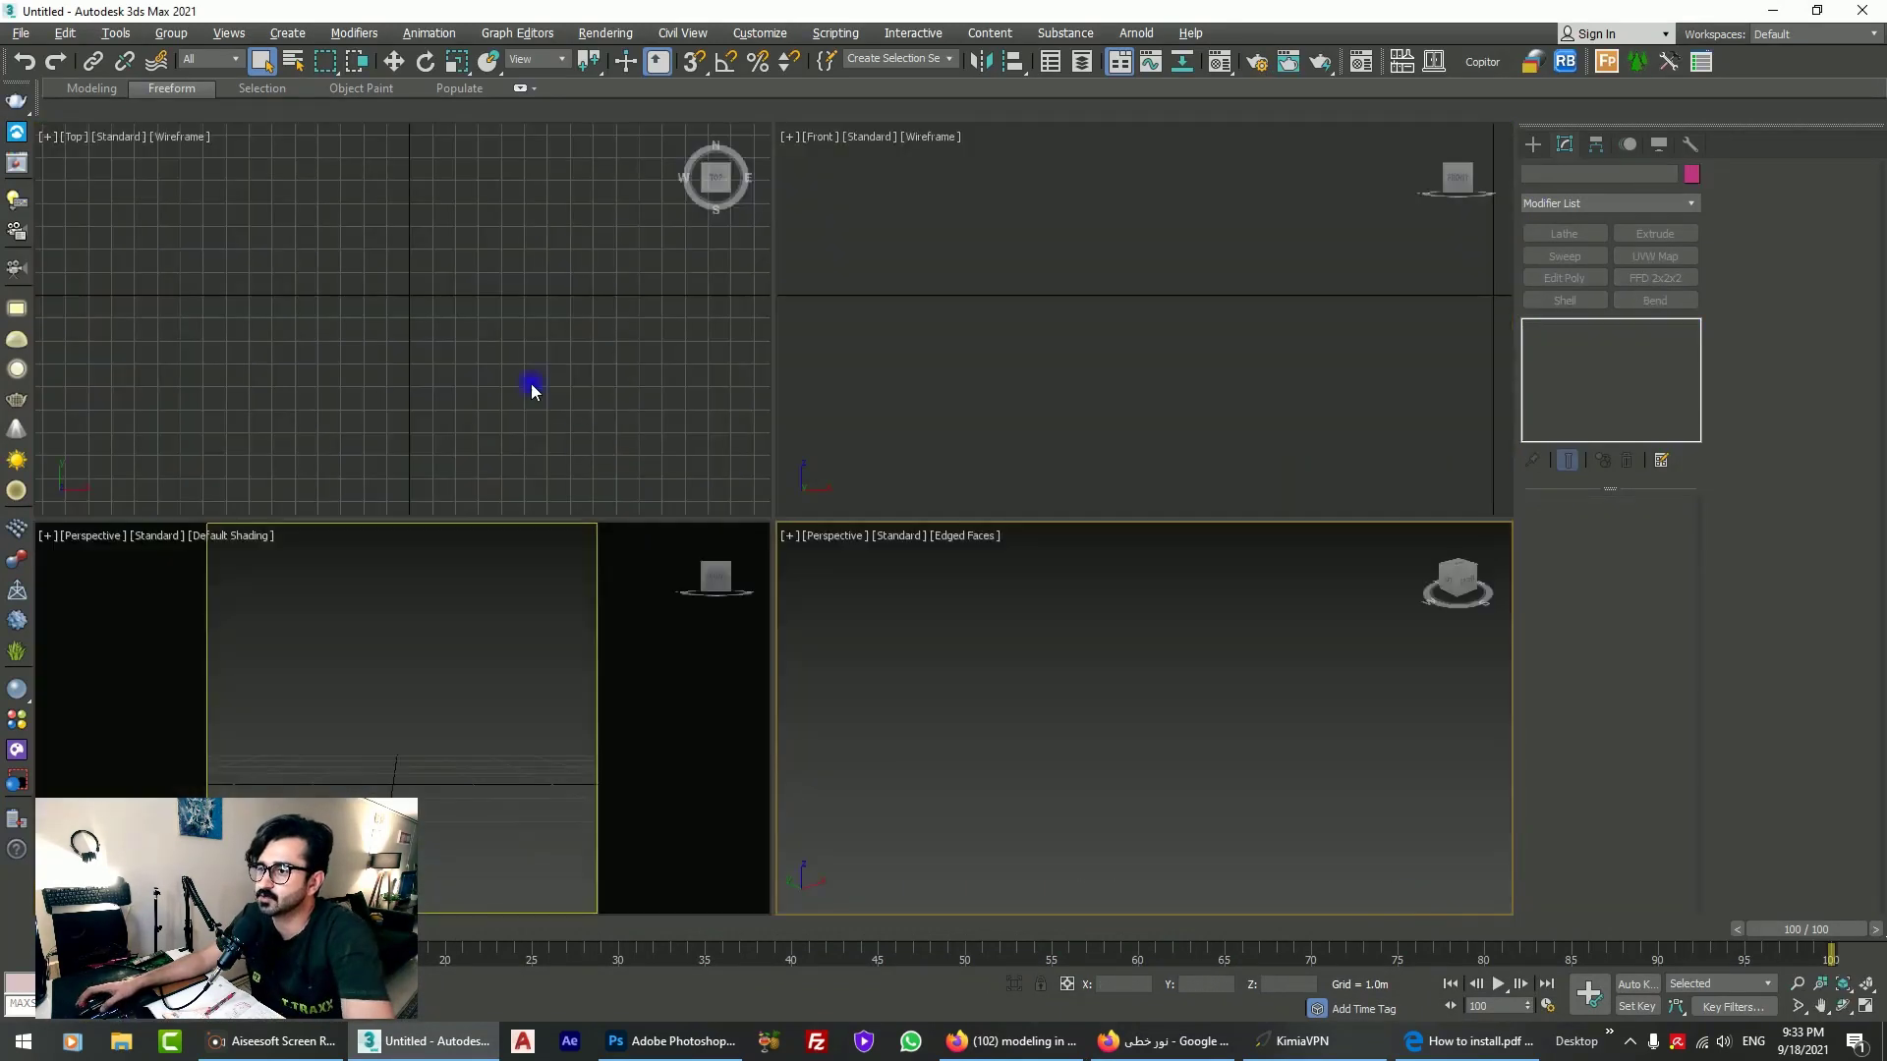
{"action": "left_click", "coordinate": [529, 384]}
{"action": "key", "text": "alt+w"}
{"action": "key", "text": "z"}
{"action": "scroll", "coordinate": [767, 405], "scroll_direction": "down", "scroll_amount": 10}
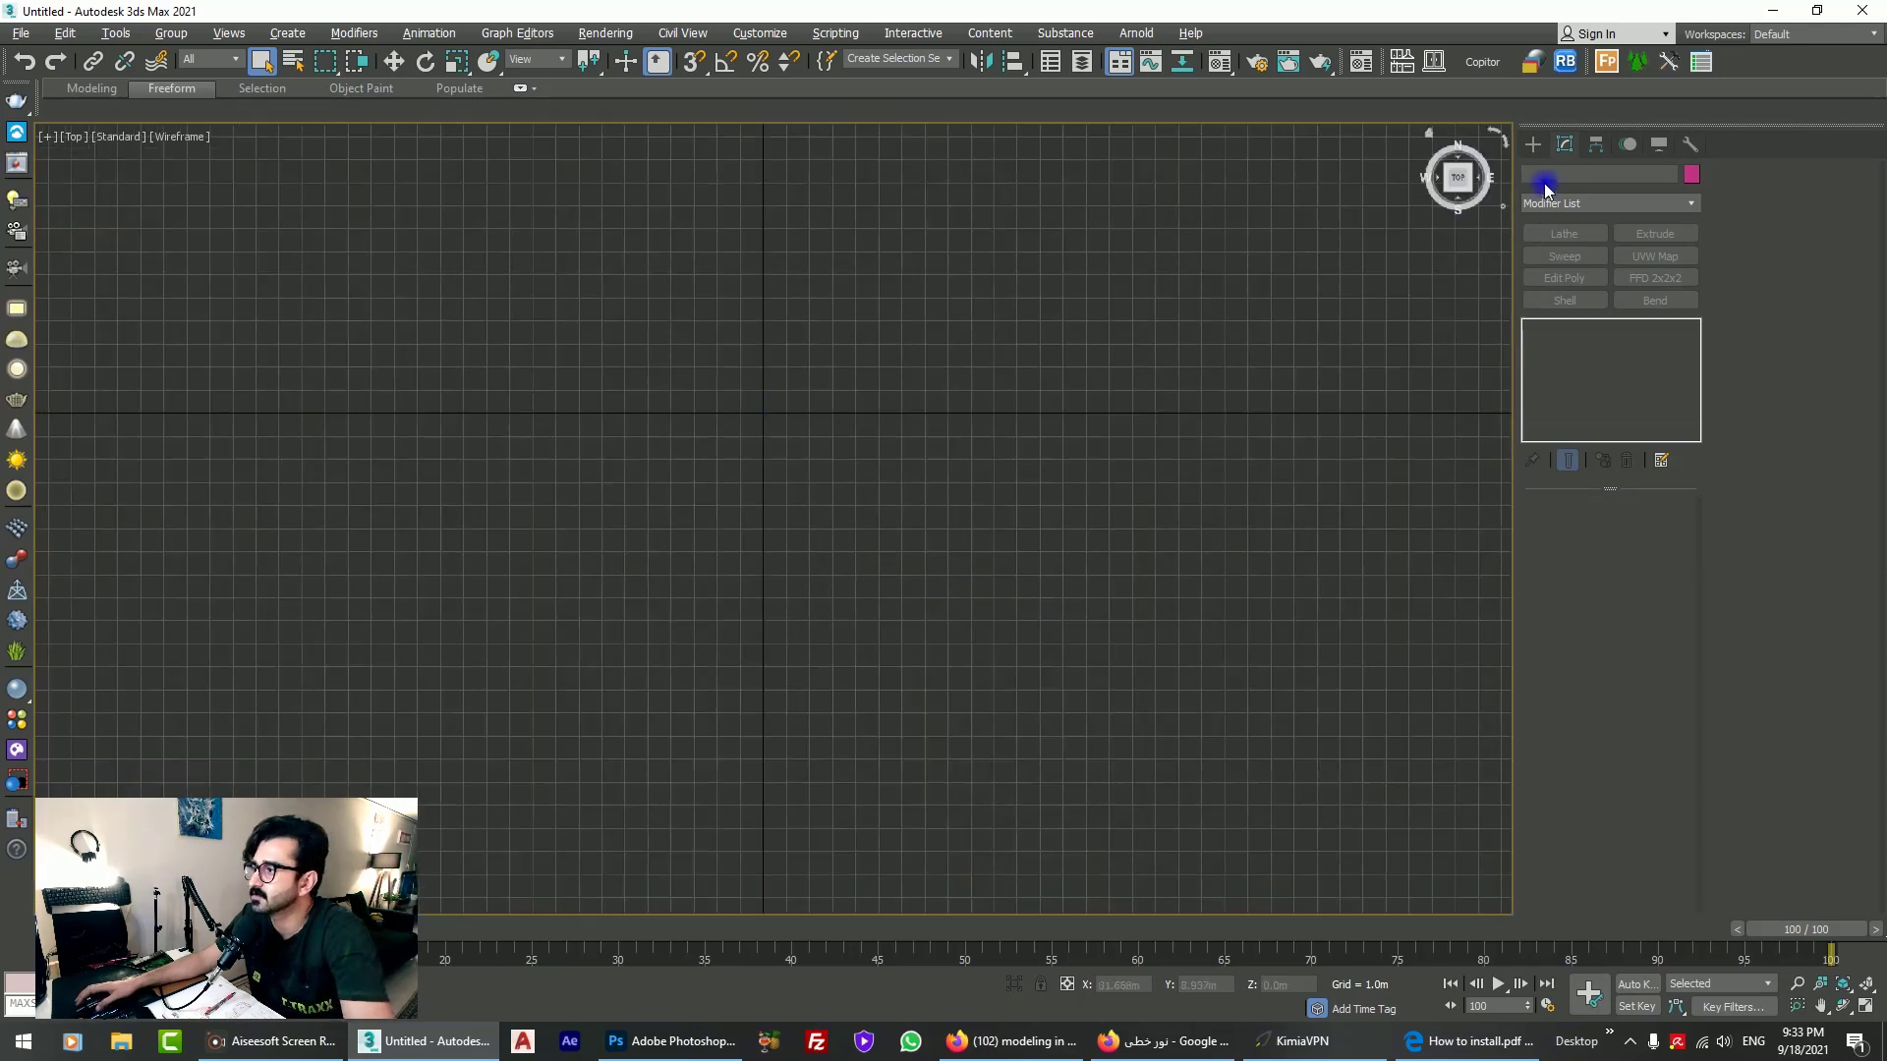
{"action": "left_click", "coordinate": [1533, 145]}
{"action": "left_click", "coordinate": [1534, 173]}
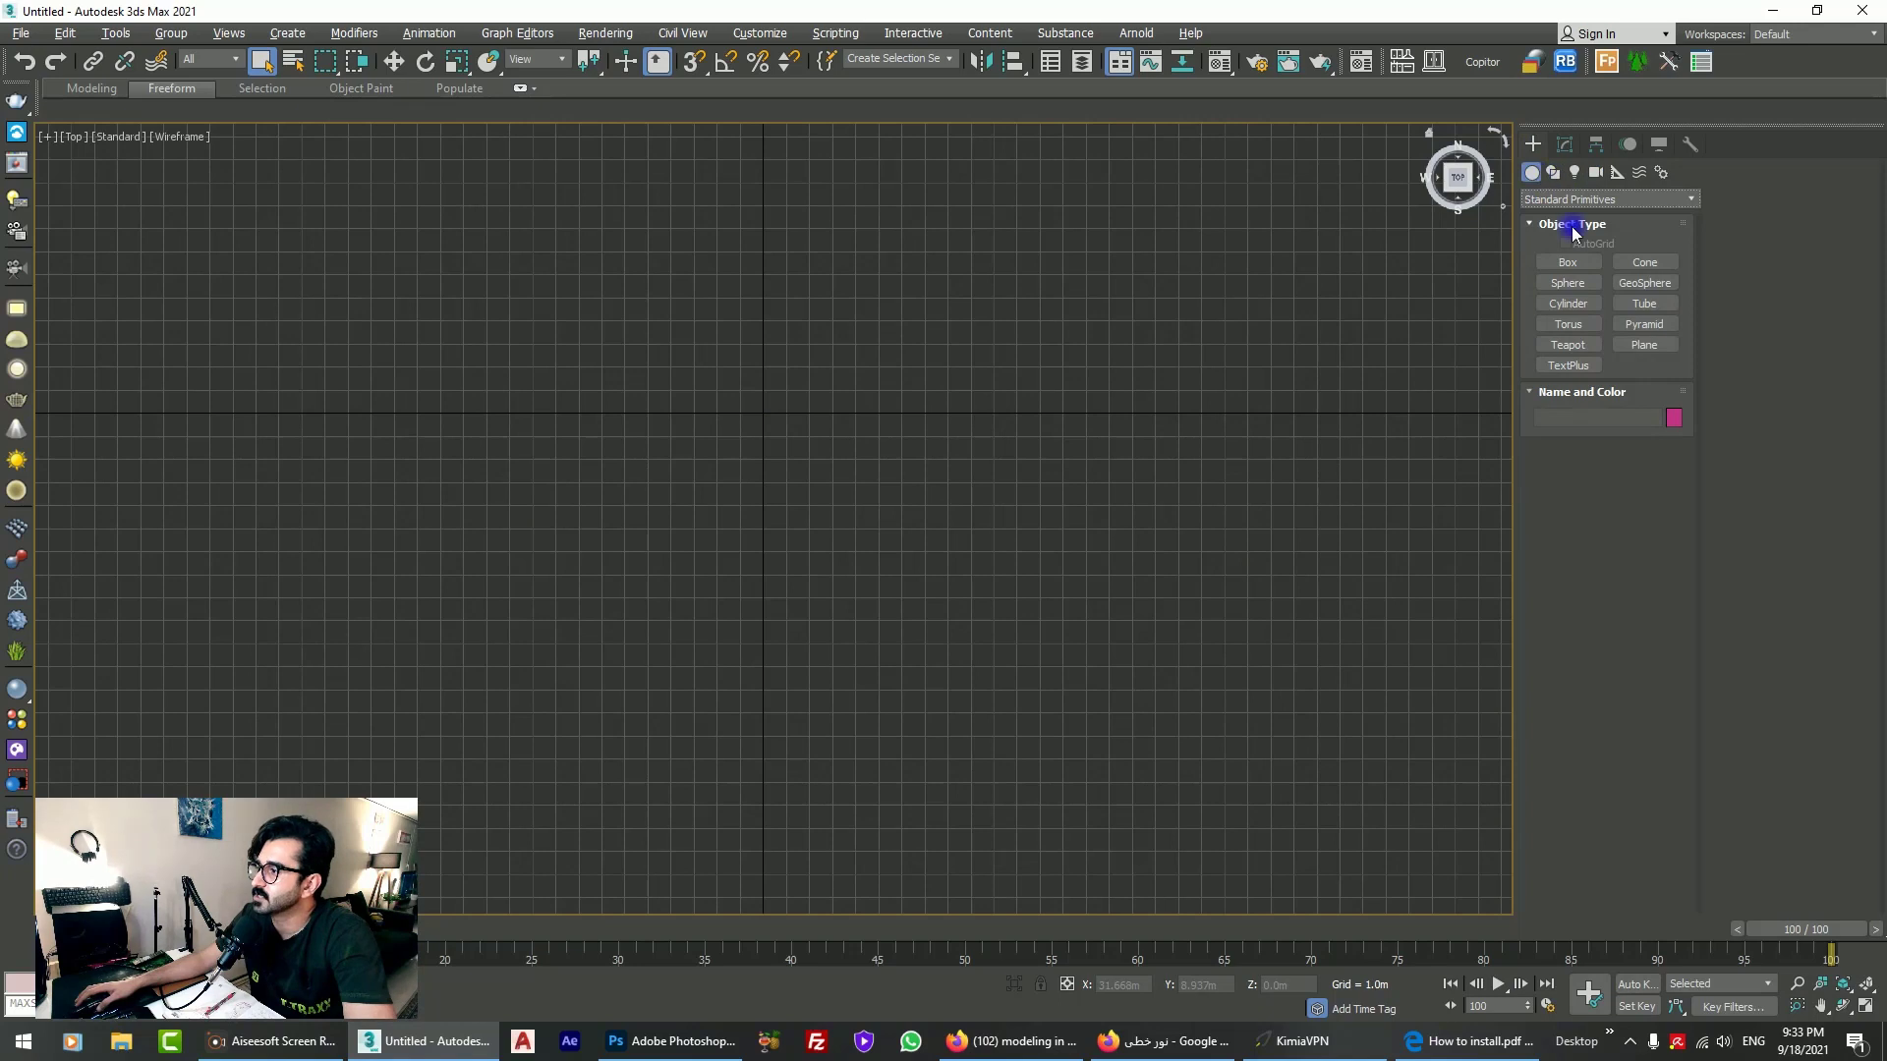
{"action": "left_click", "coordinate": [1568, 262]}
Step: Draw a long box on the Top grid and view it in full Perspective
{"action": "scroll", "coordinate": [779, 387], "scroll_direction": "down", "scroll_amount": 2}
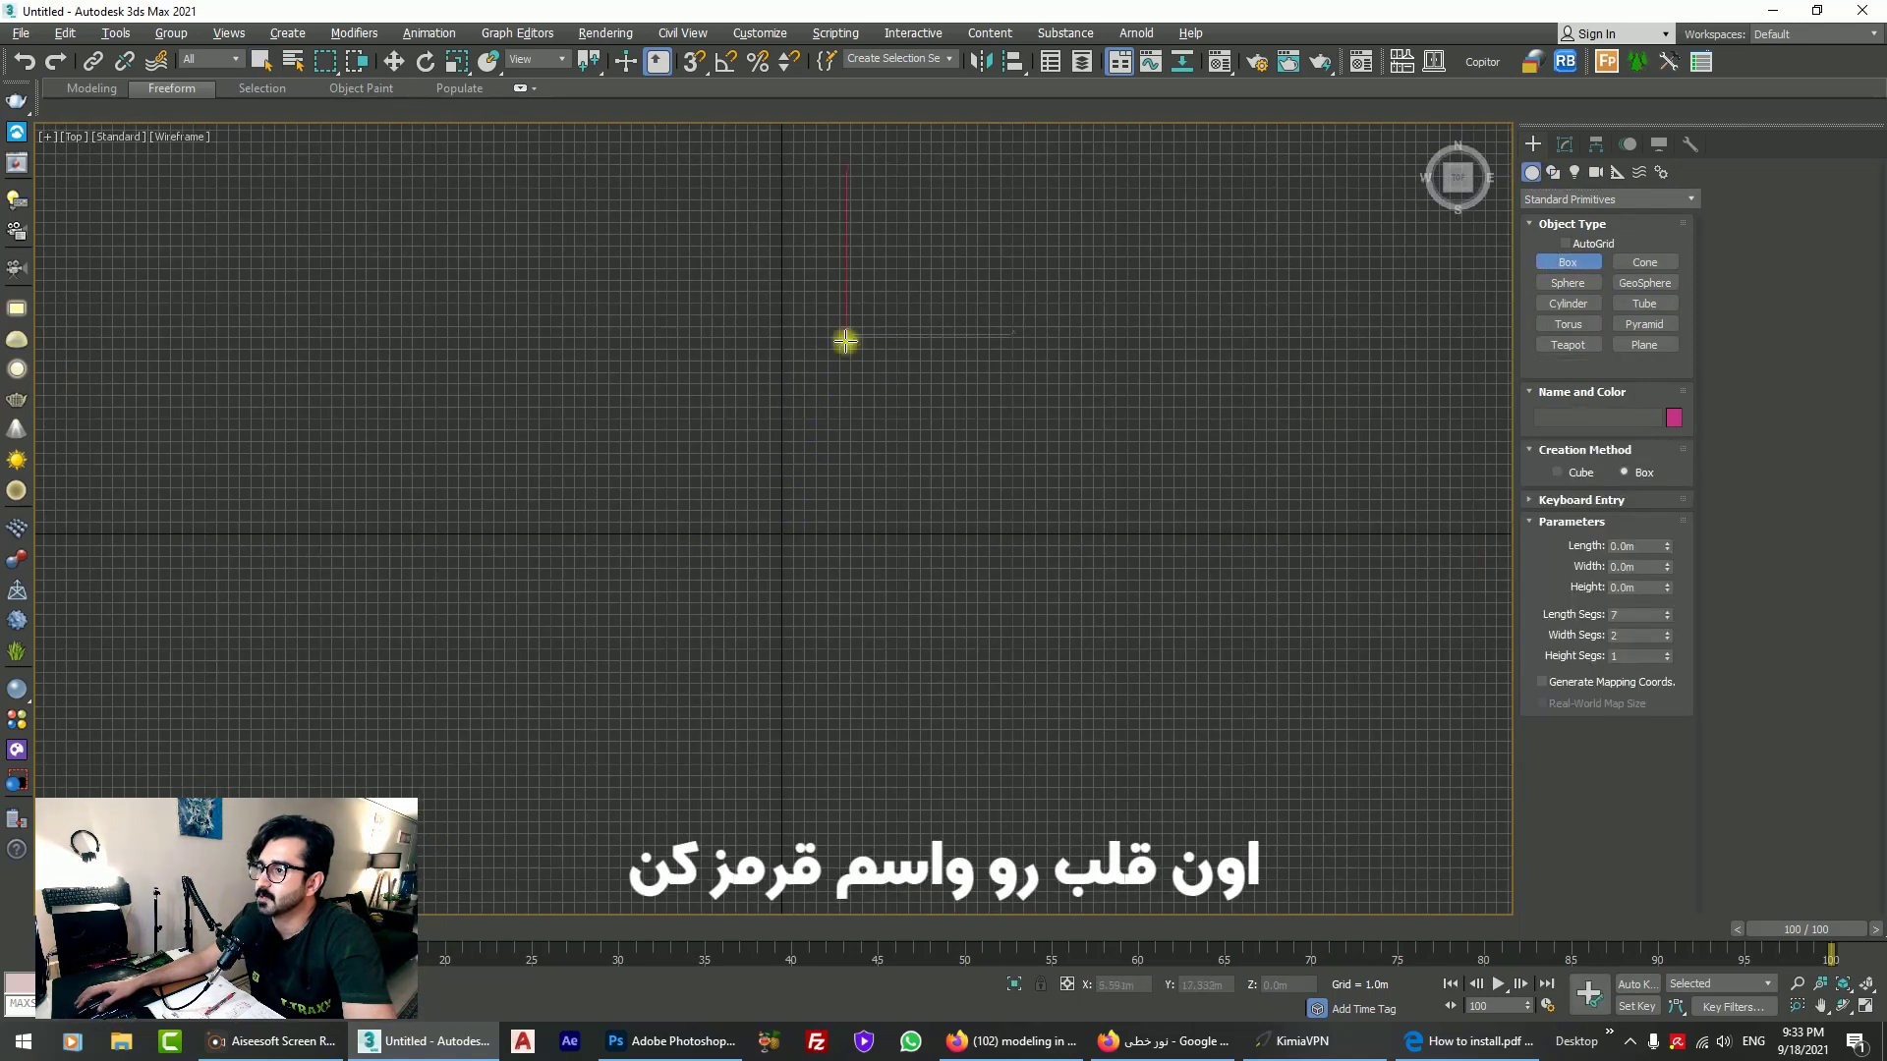
{"action": "left_click_drag", "start_coordinate": [845, 340], "coordinate": [751, 678]}
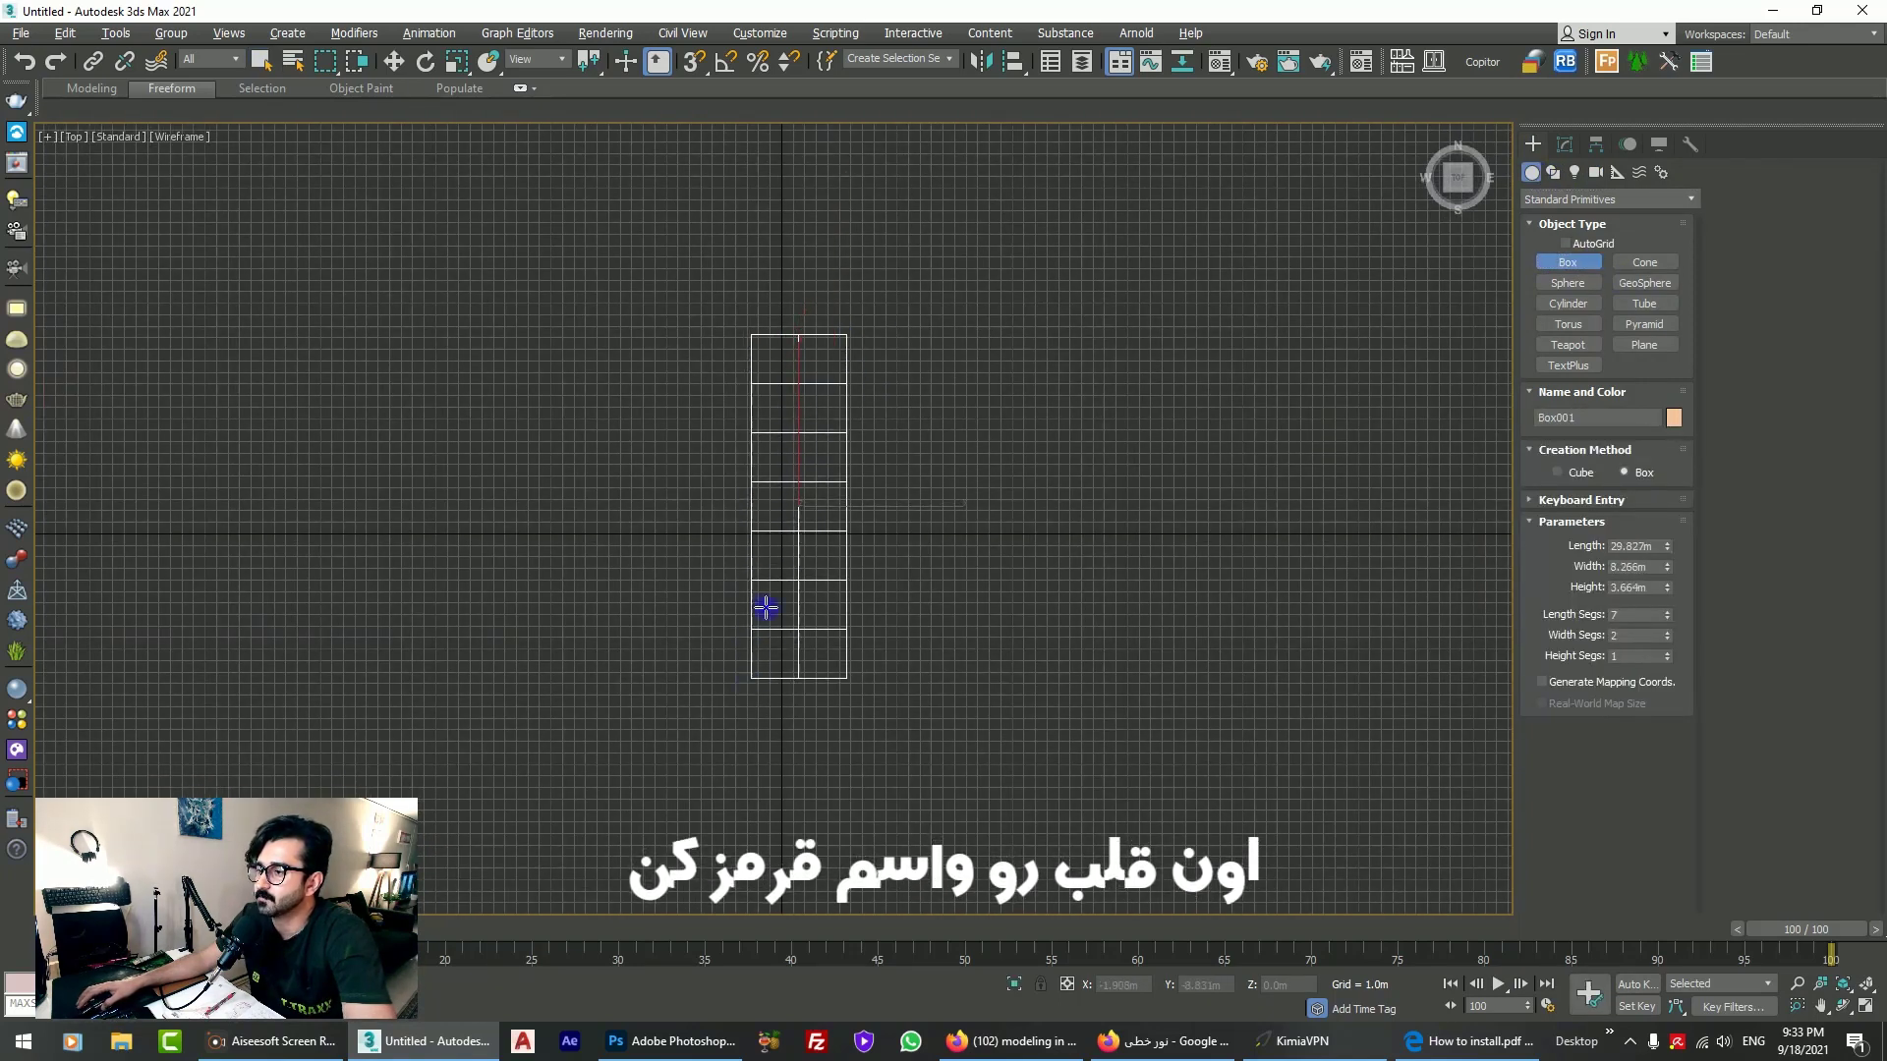
{"action": "left_click", "coordinate": [769, 578]}
{"action": "right_click", "coordinate": [770, 574]}
{"action": "key", "text": "alt+w"}
{"action": "key", "text": "alt+w"}
{"action": "middle_click_drag", "start_coordinate": [924, 598], "coordinate": [843, 579]}
{"action": "scroll", "coordinate": [1060, 505], "scroll_direction": "down", "scroll_amount": 3}
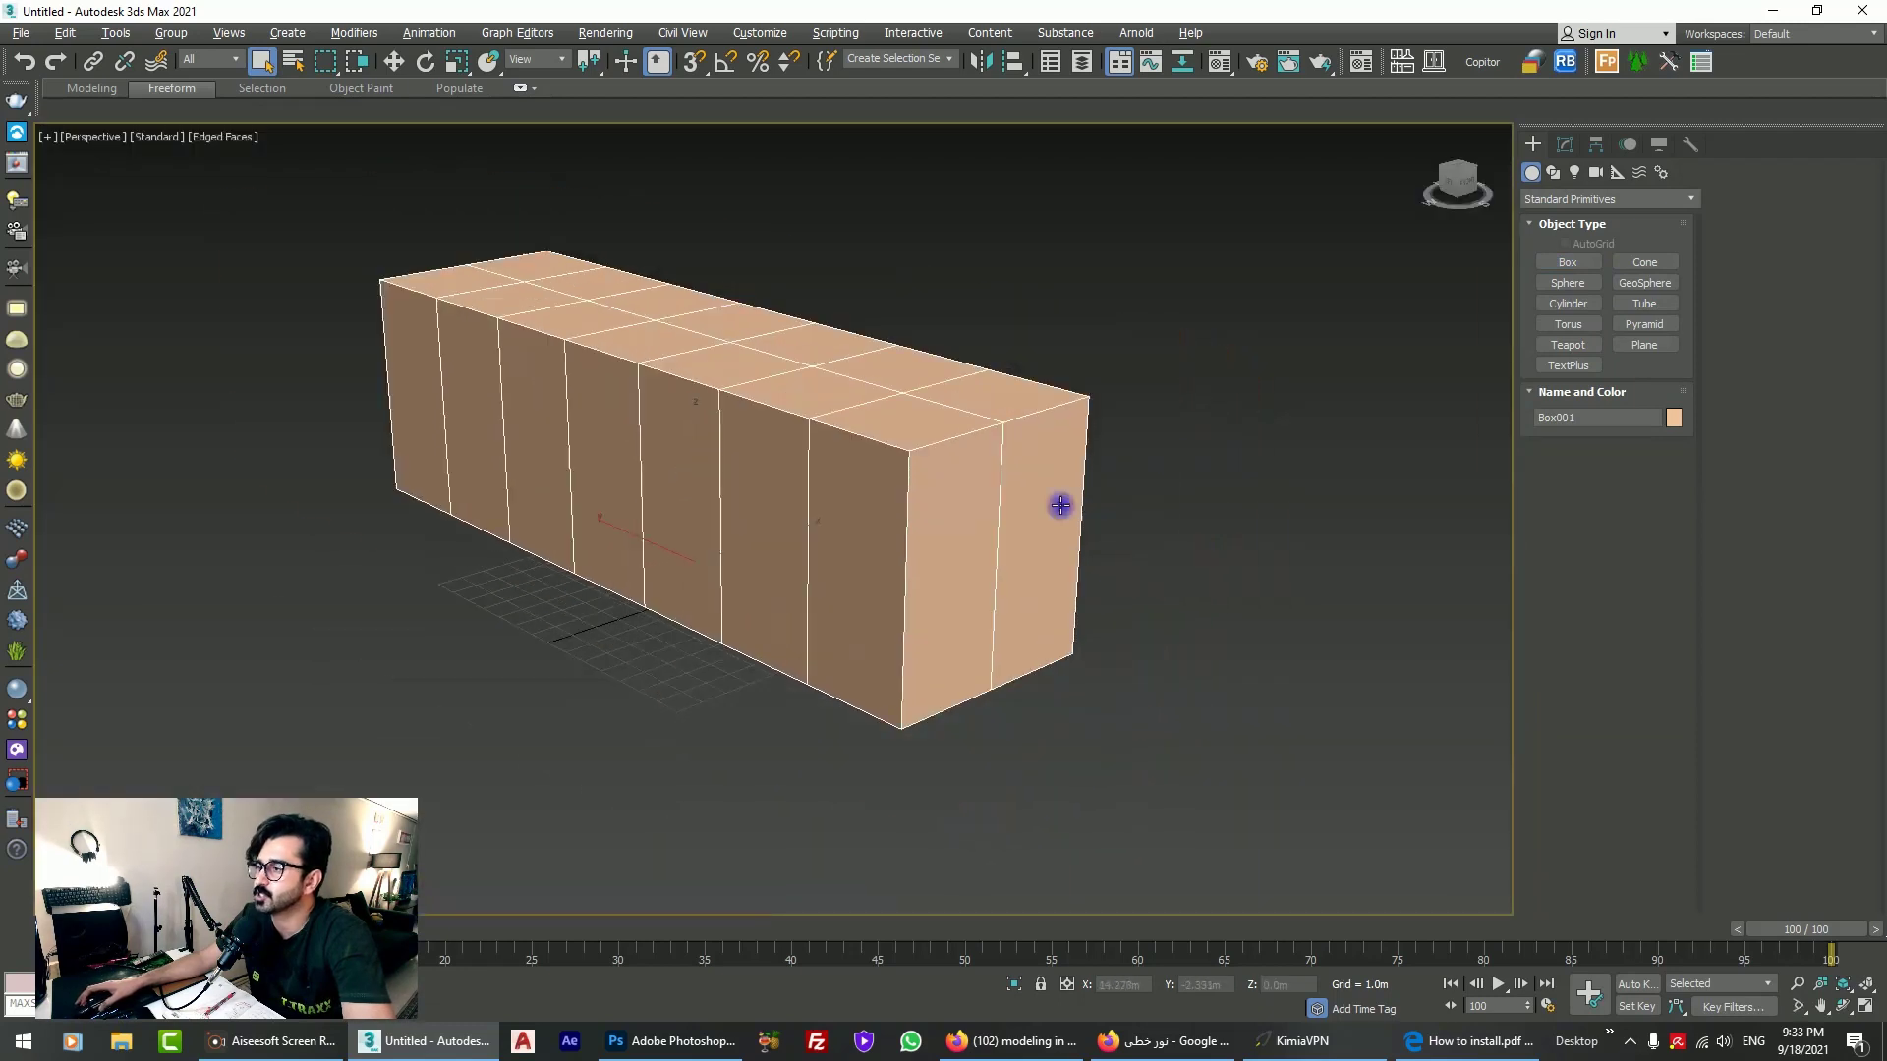
Step: Set the box Height to 4 m, Length to 25 m and Width to 2 m
{"action": "left_click", "coordinate": [1565, 144]}
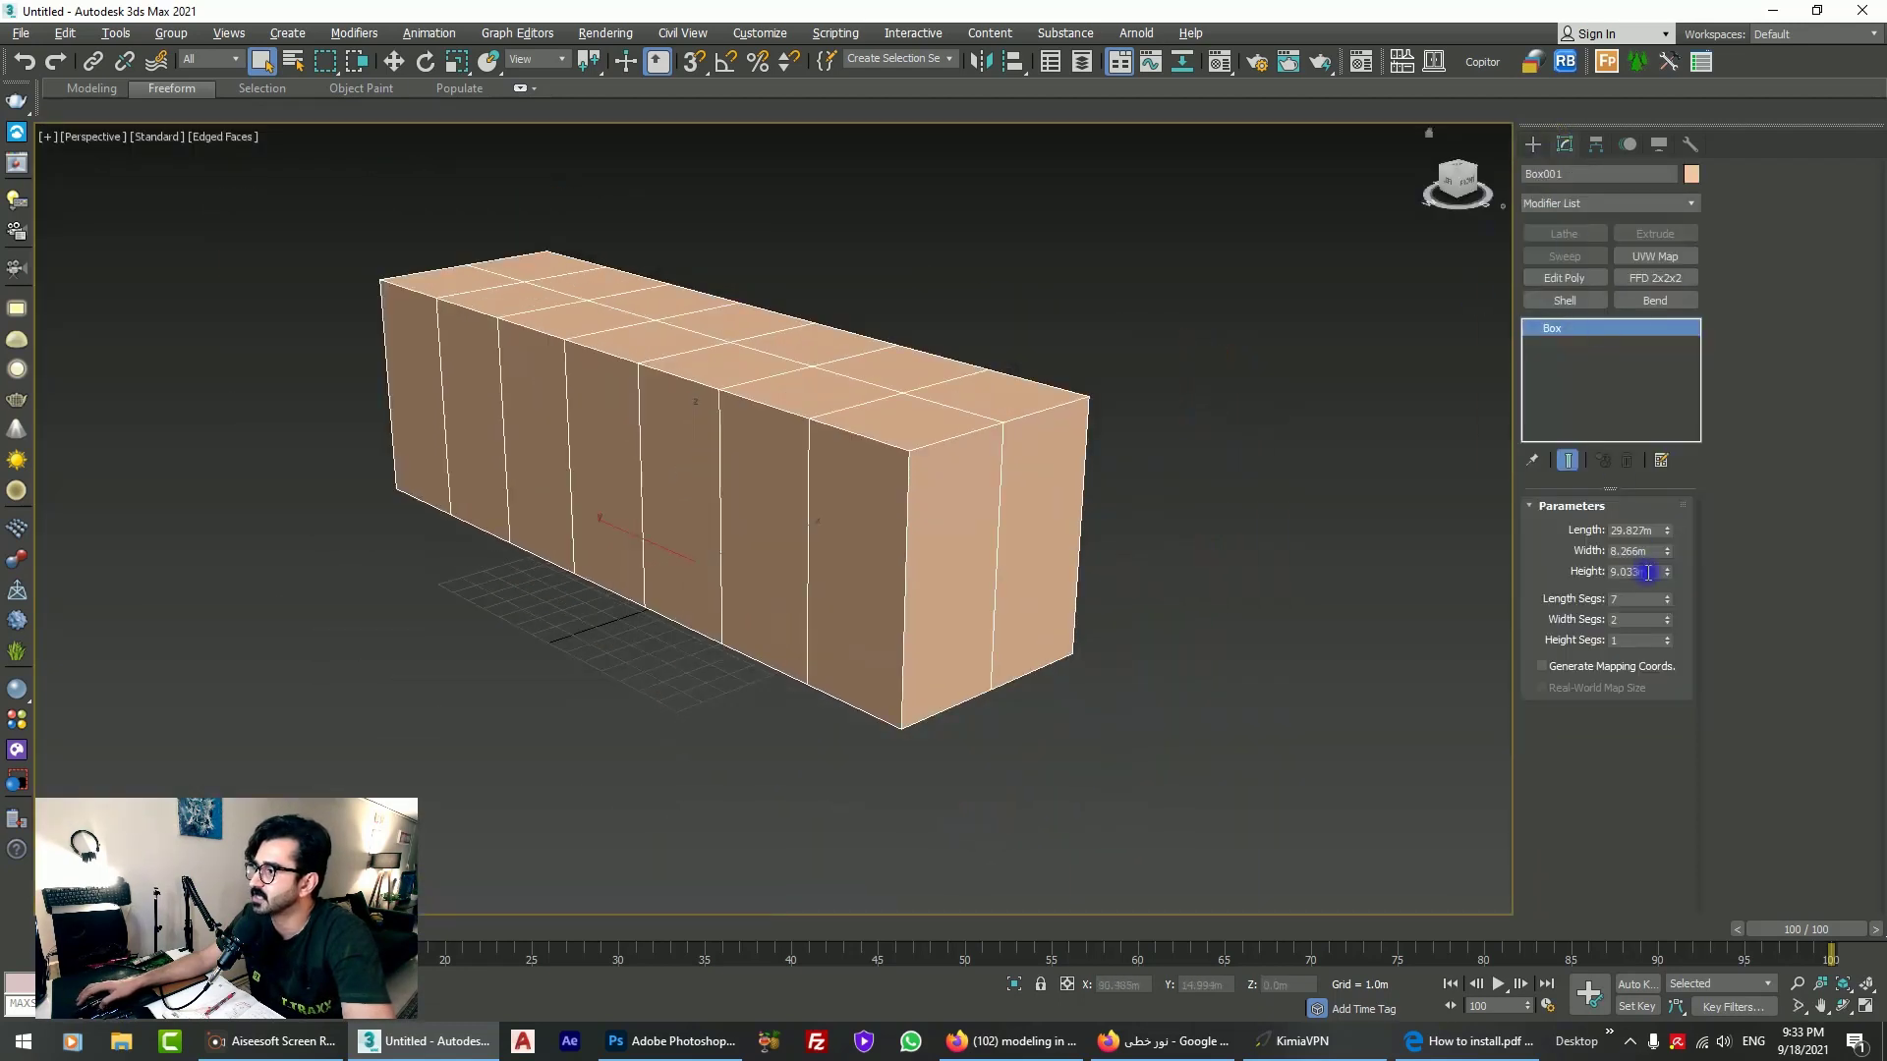
{"action": "type", "text": "4"}
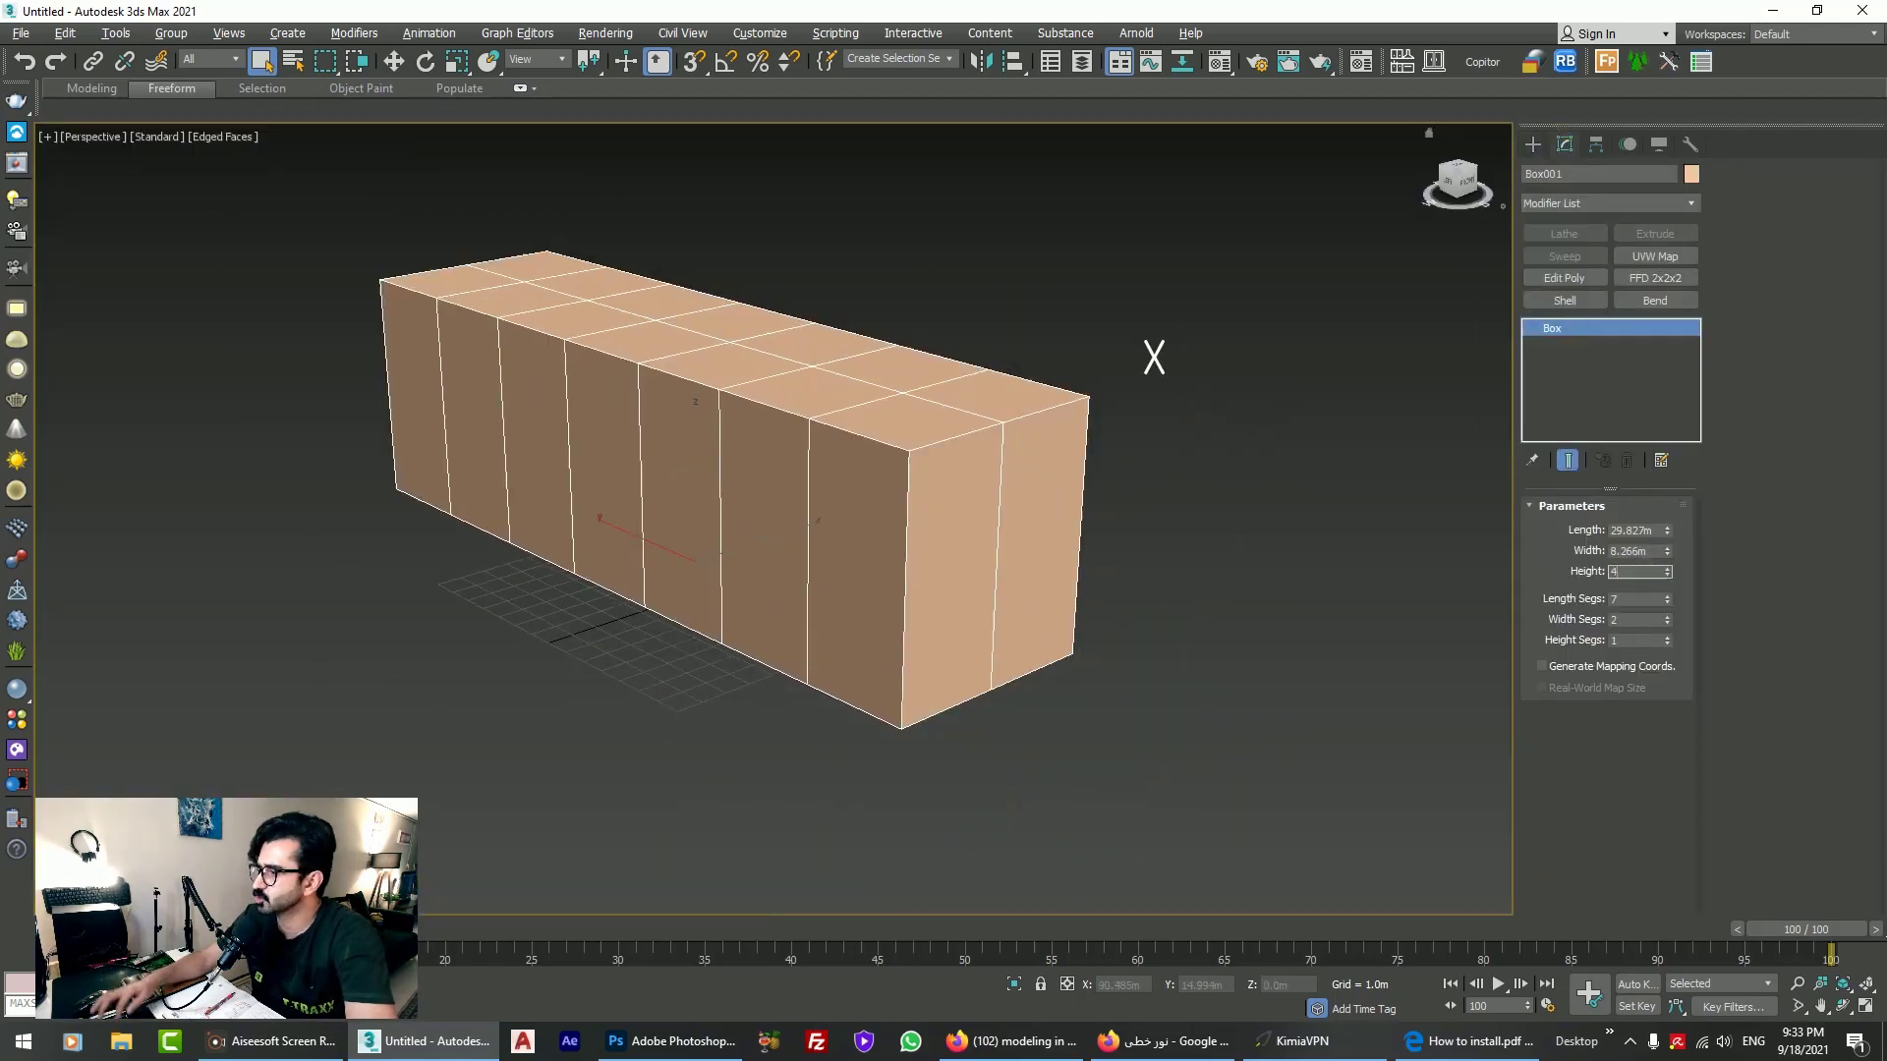
{"action": "double_click", "coordinate": [1646, 531]}
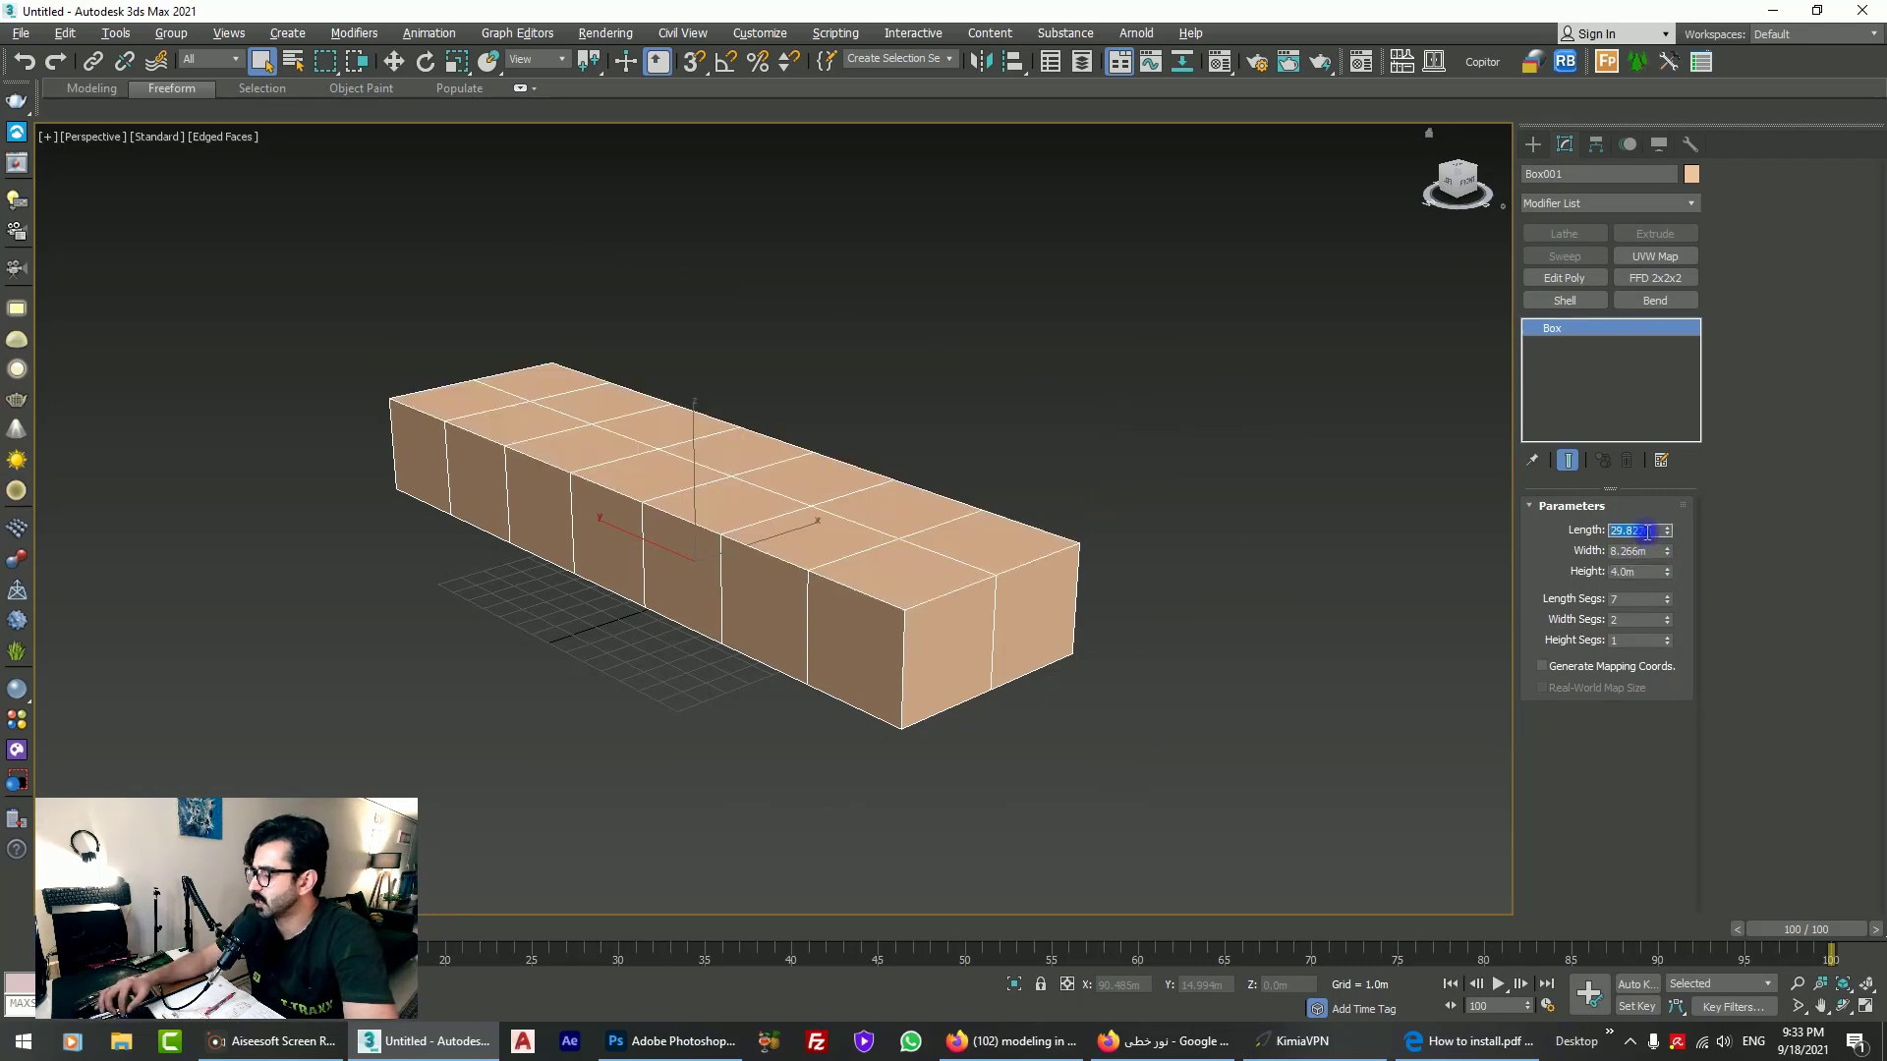
{"action": "double_click", "coordinate": [1644, 550]}
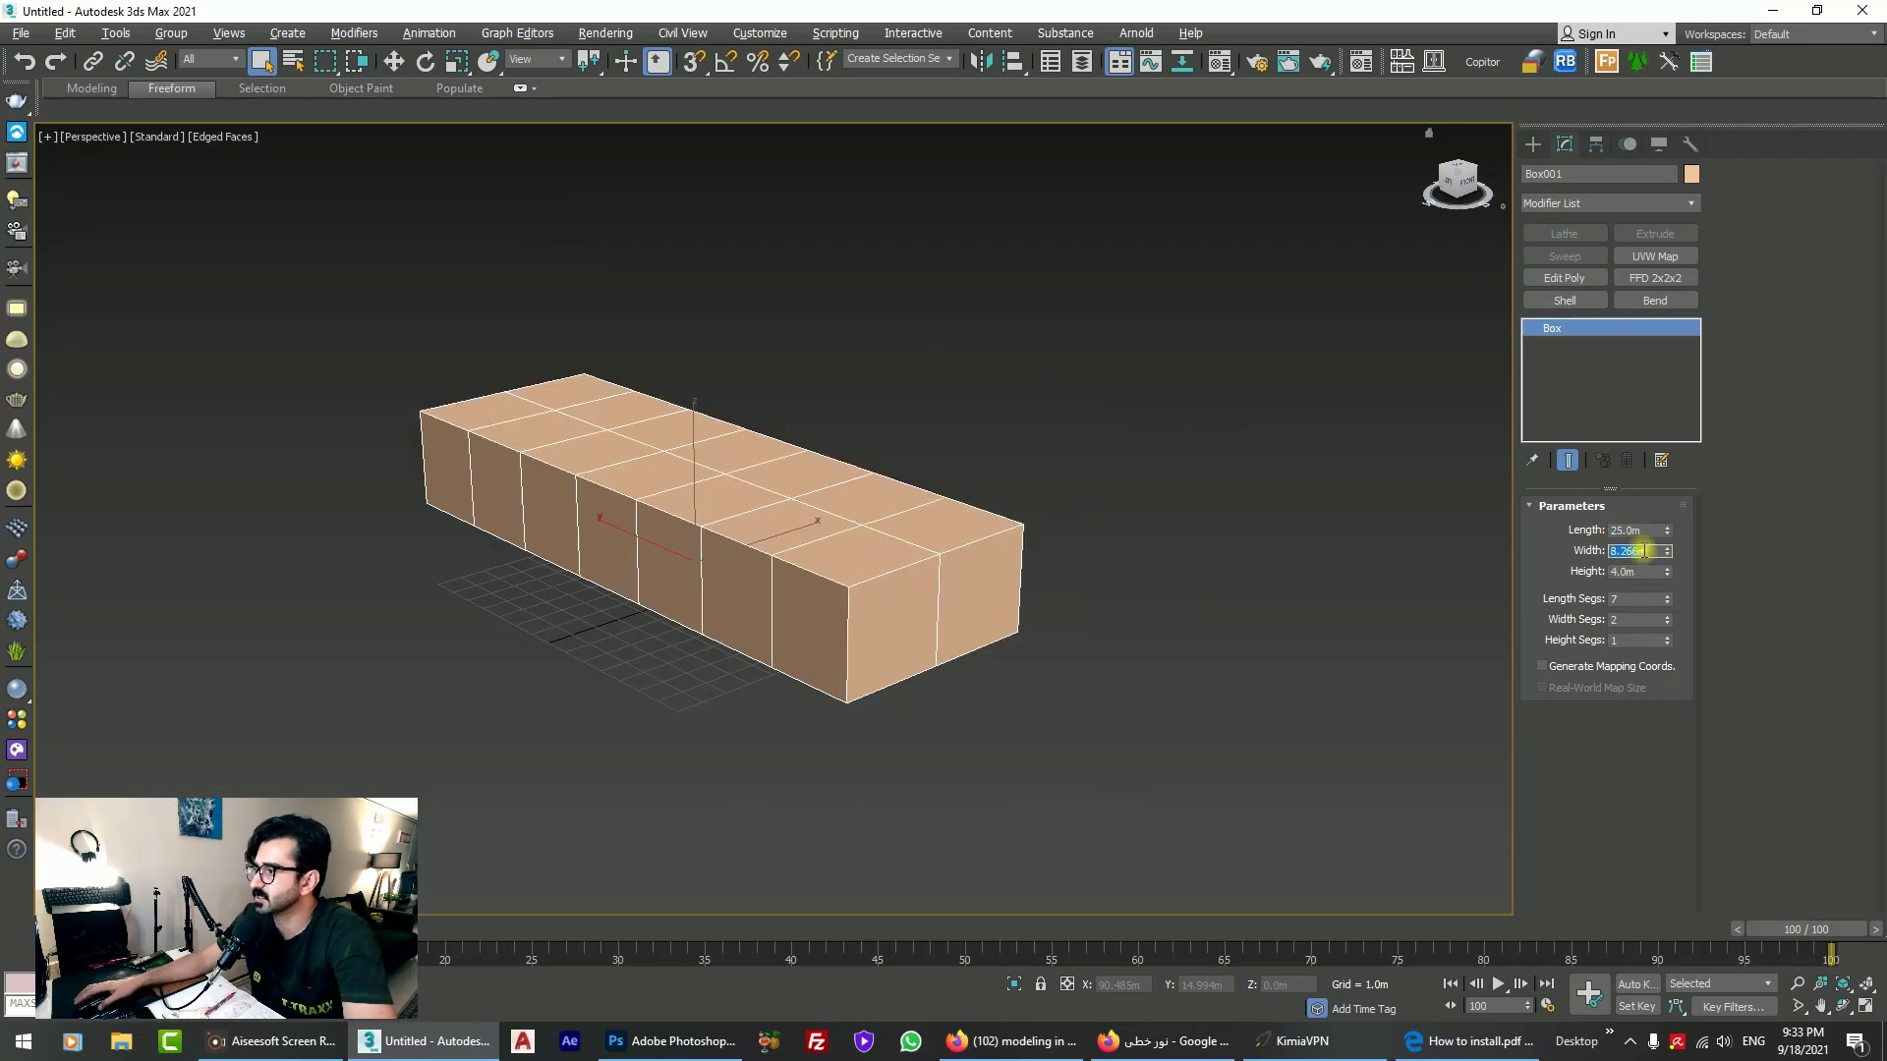
{"action": "key", "text": "Return"}
Step: Give the box 13 length segments and 2 width segments
{"action": "middle_click_drag", "start_coordinate": [853, 536], "coordinate": [777, 569], "text": "alt"}
{"action": "scroll", "coordinate": [777, 569], "scroll_direction": "up", "scroll_amount": 4}
{"action": "left_click_drag", "start_coordinate": [1668, 597], "coordinate": [1671, 634]}
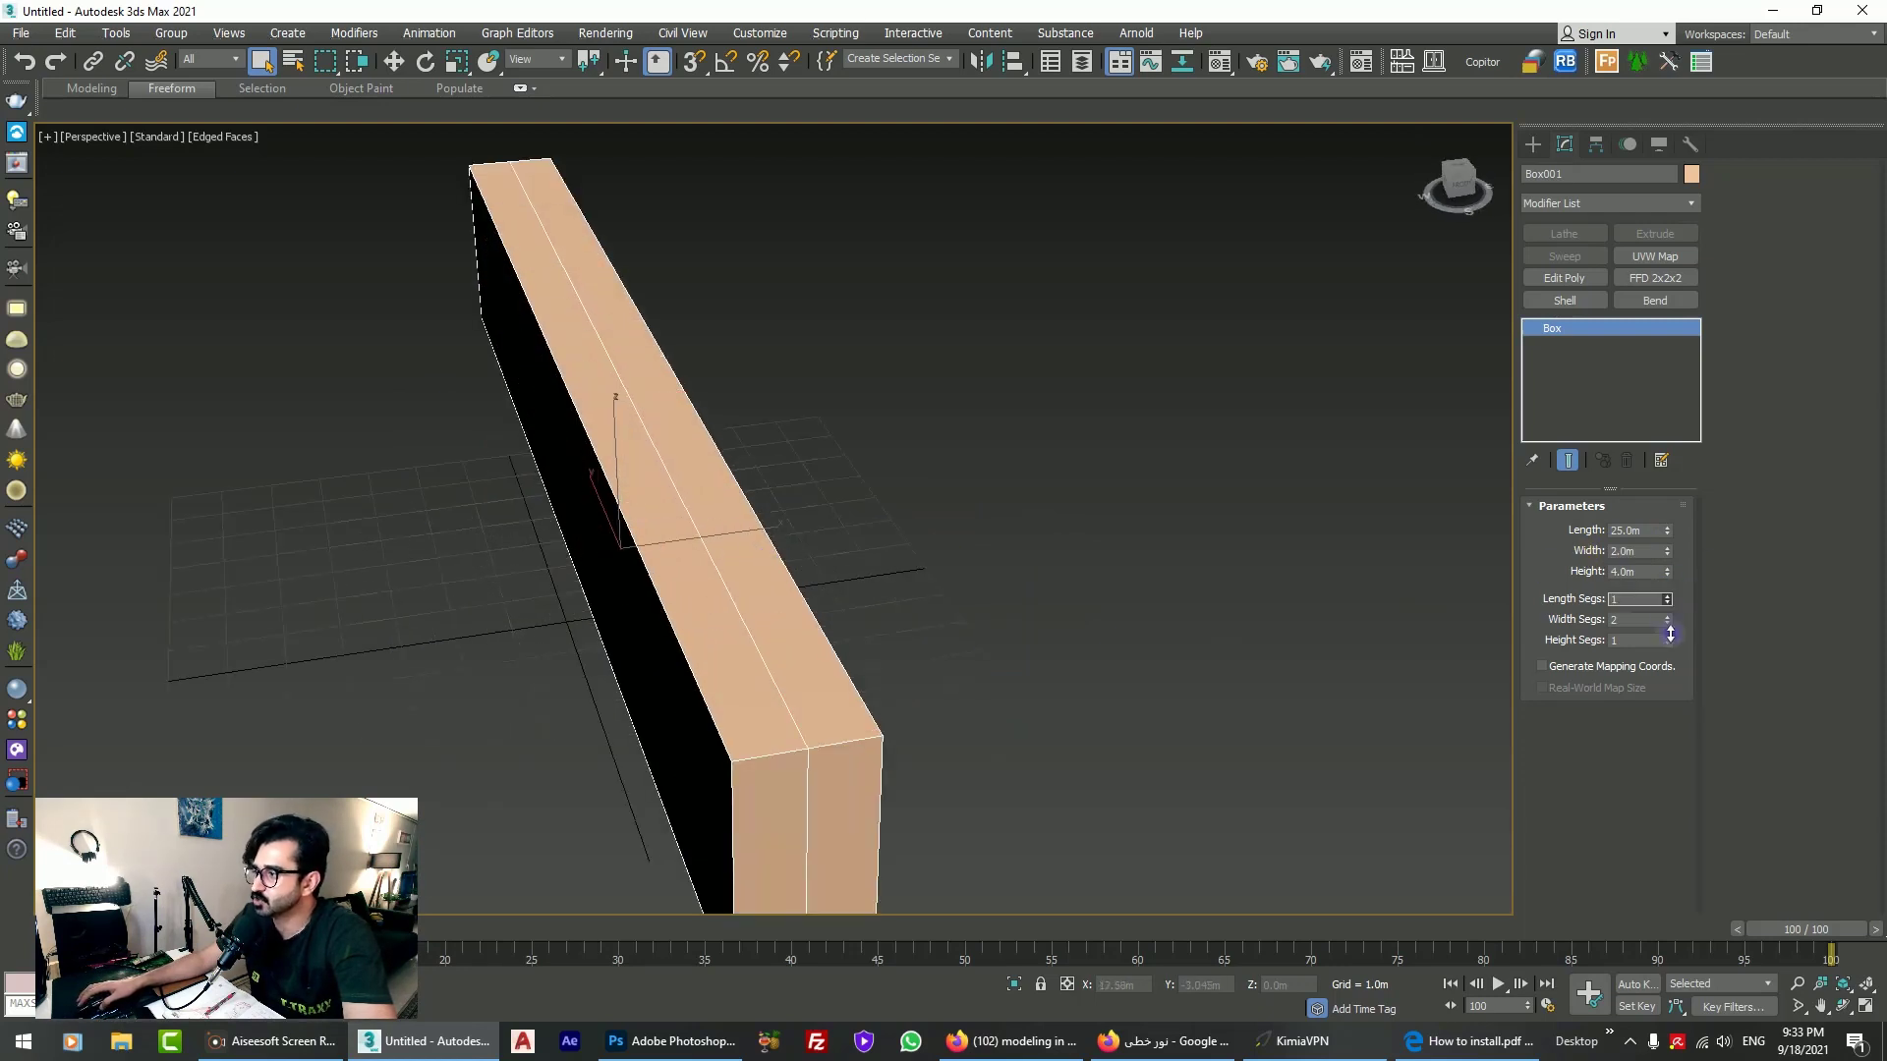
{"action": "middle_click_drag", "start_coordinate": [687, 570], "coordinate": [644, 577], "text": "alt"}
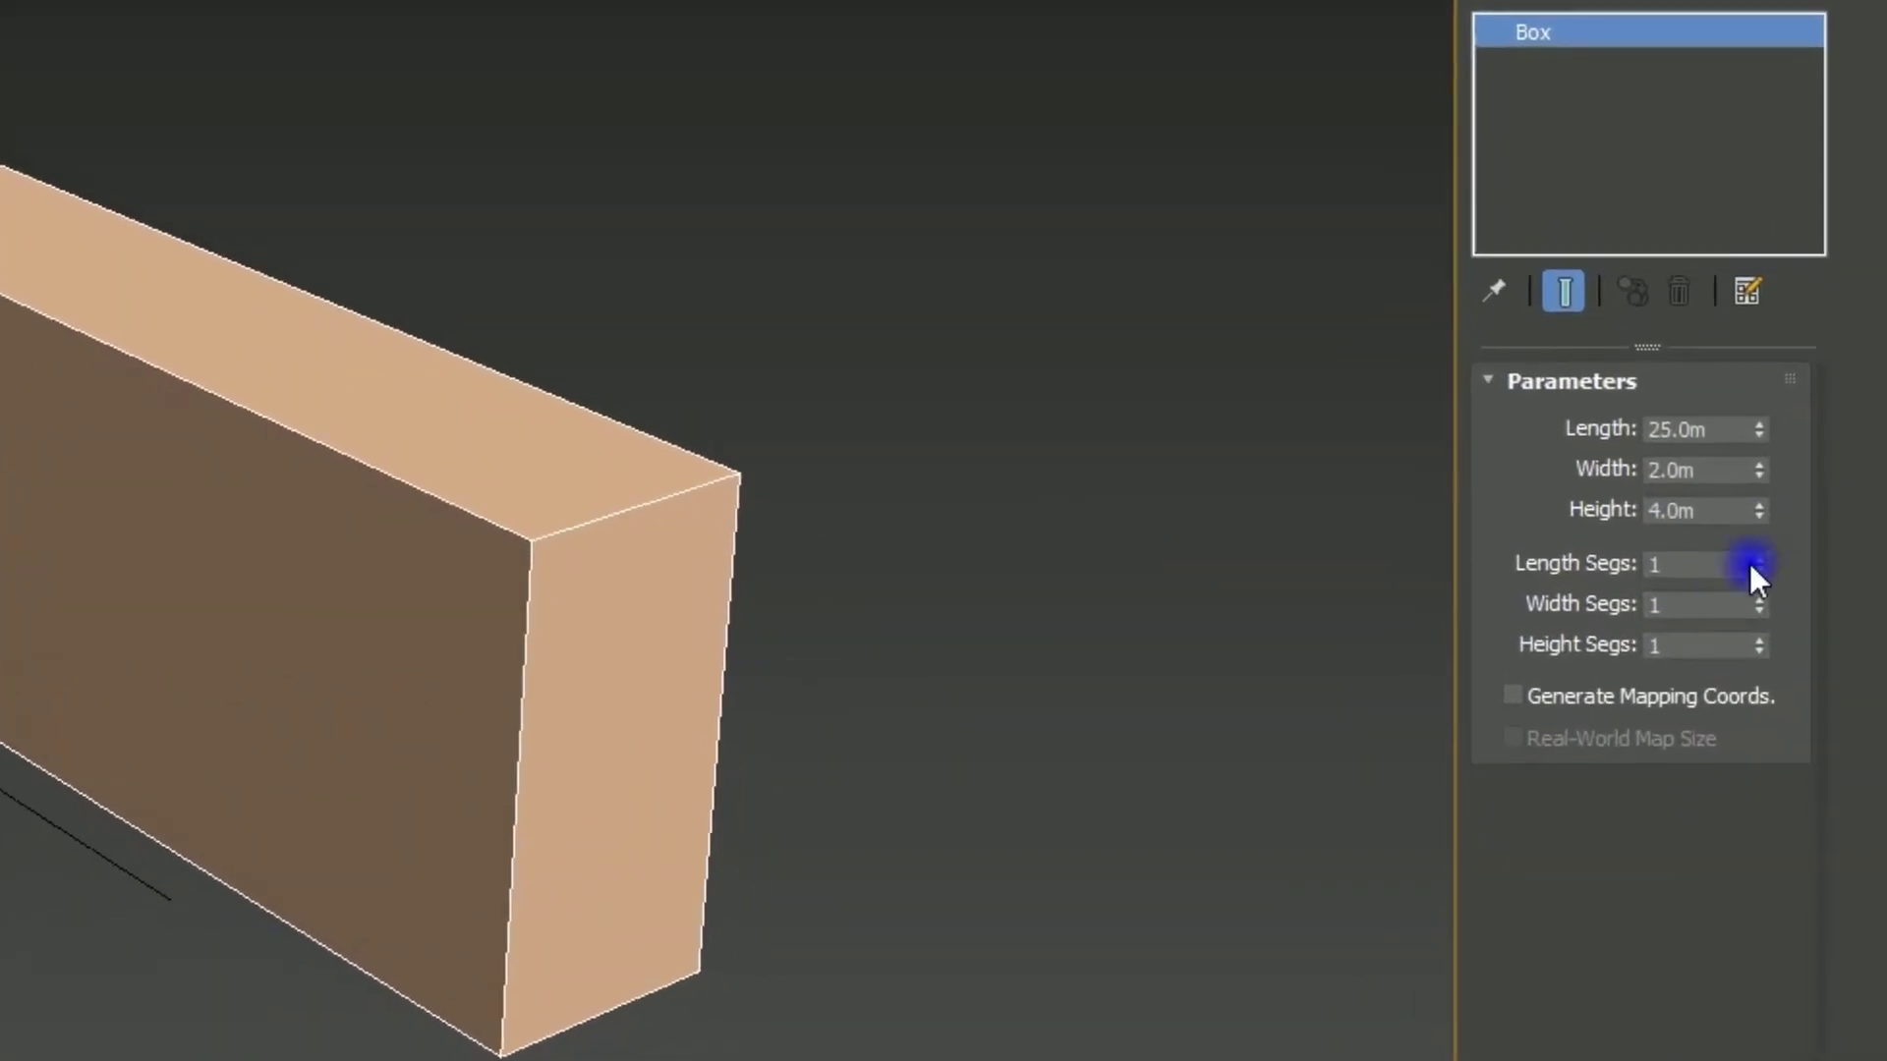
{"action": "left_click", "coordinate": [1667, 595]}
{"action": "left_click_drag", "start_coordinate": [1759, 556], "coordinate": [1759, 556]}
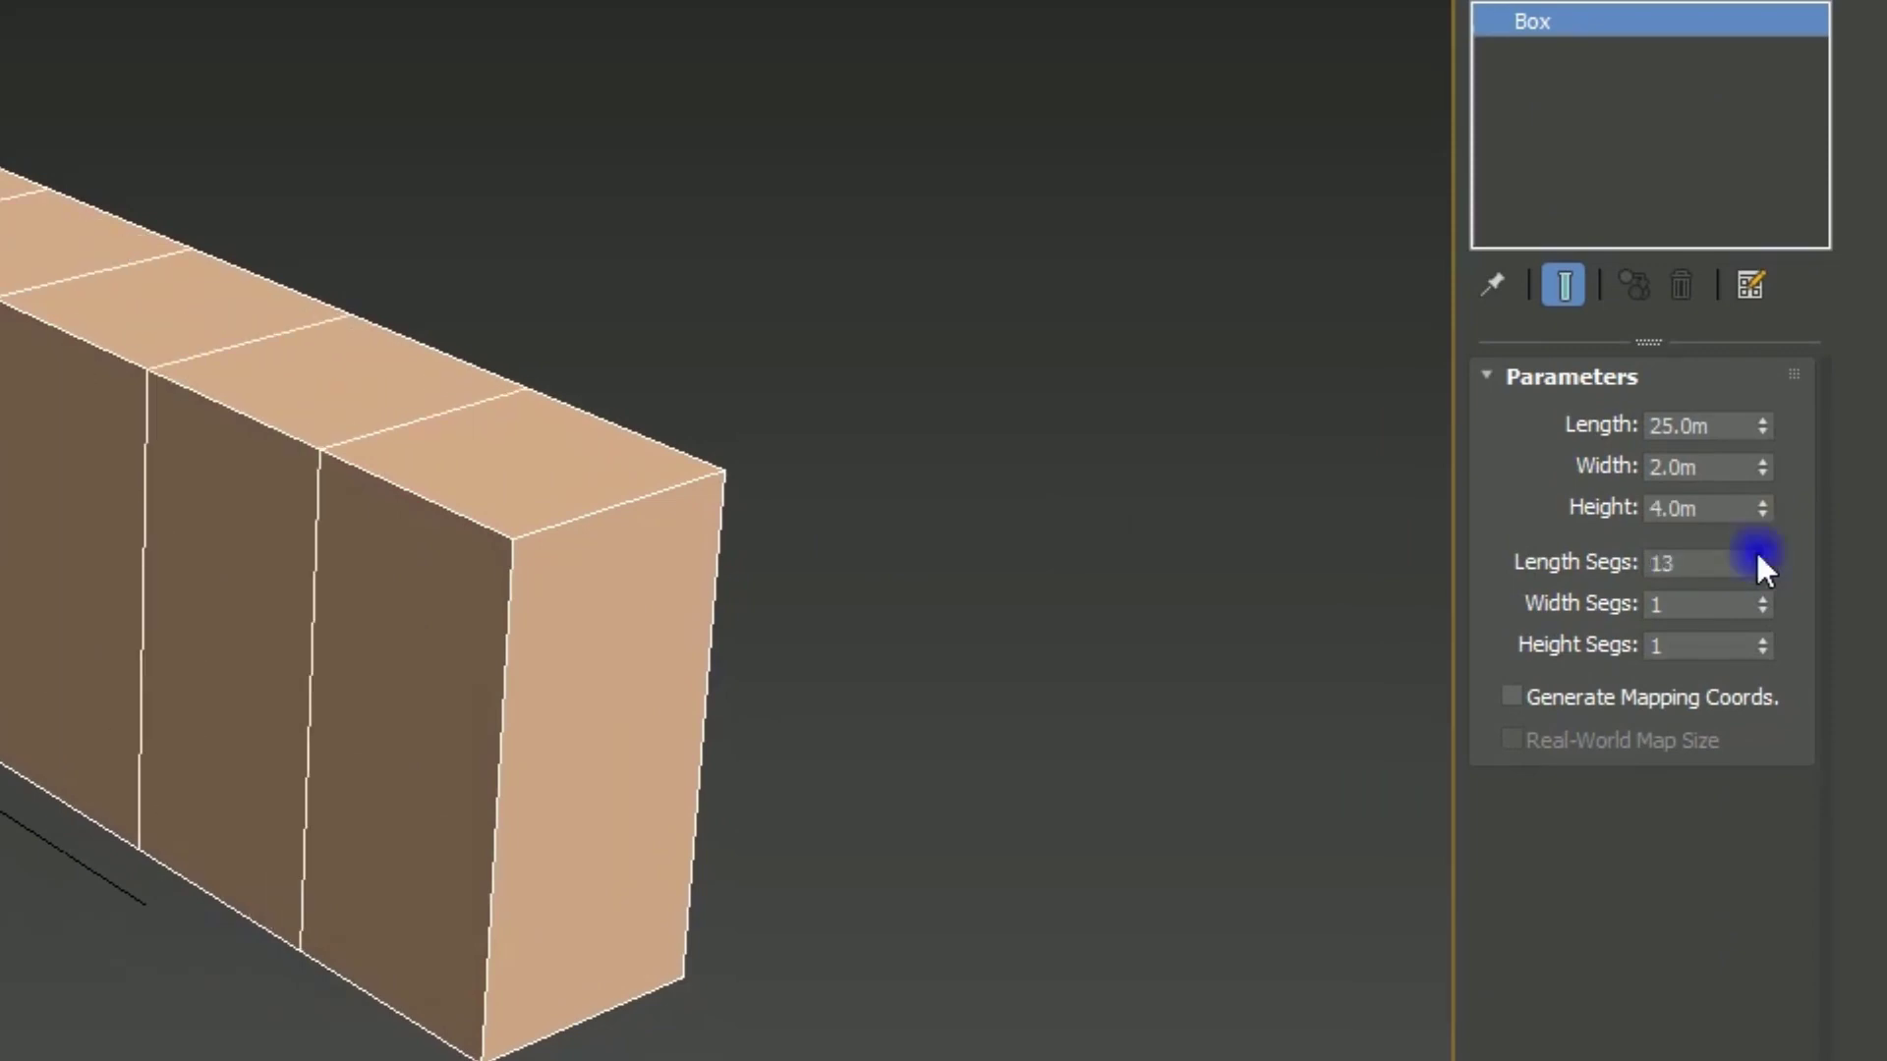
{"action": "left_click", "coordinate": [1764, 599]}
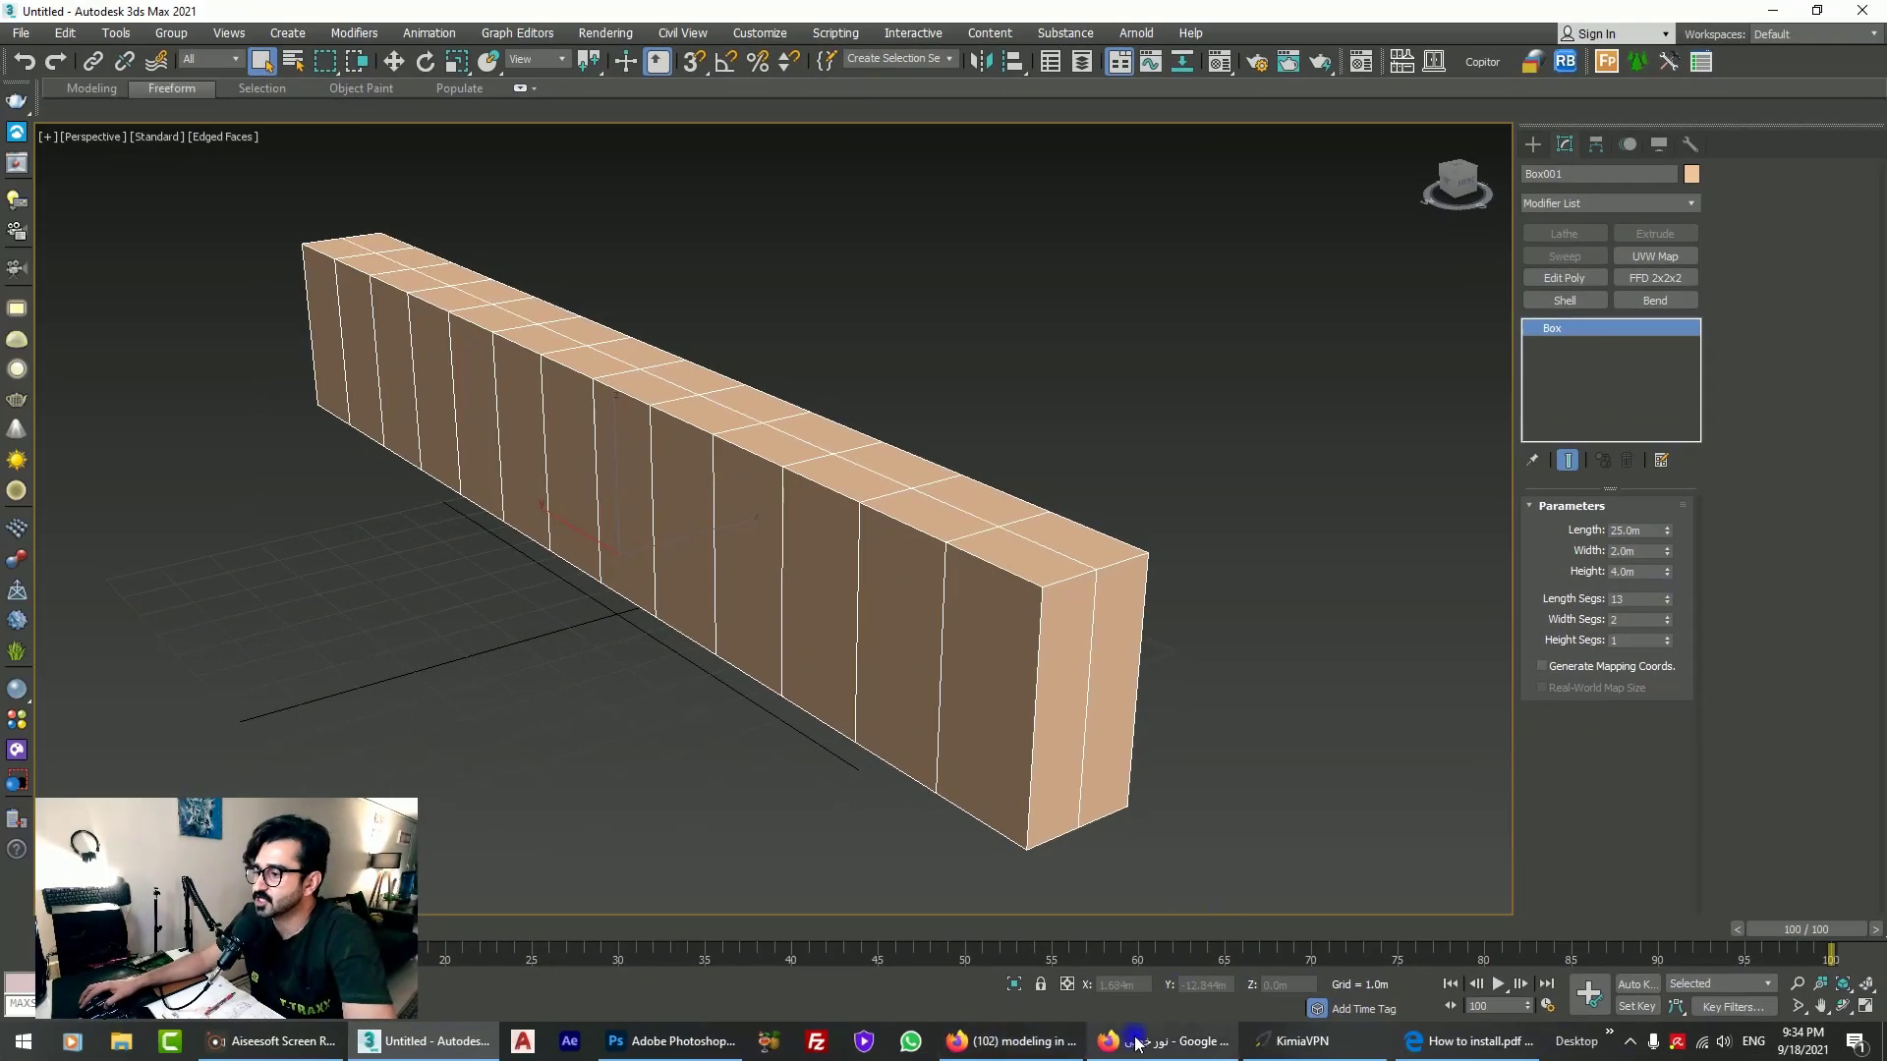
Step: Check the browser reference again, then return to the box in 3ds Max
{"action": "left_click", "coordinate": [1137, 1044]}
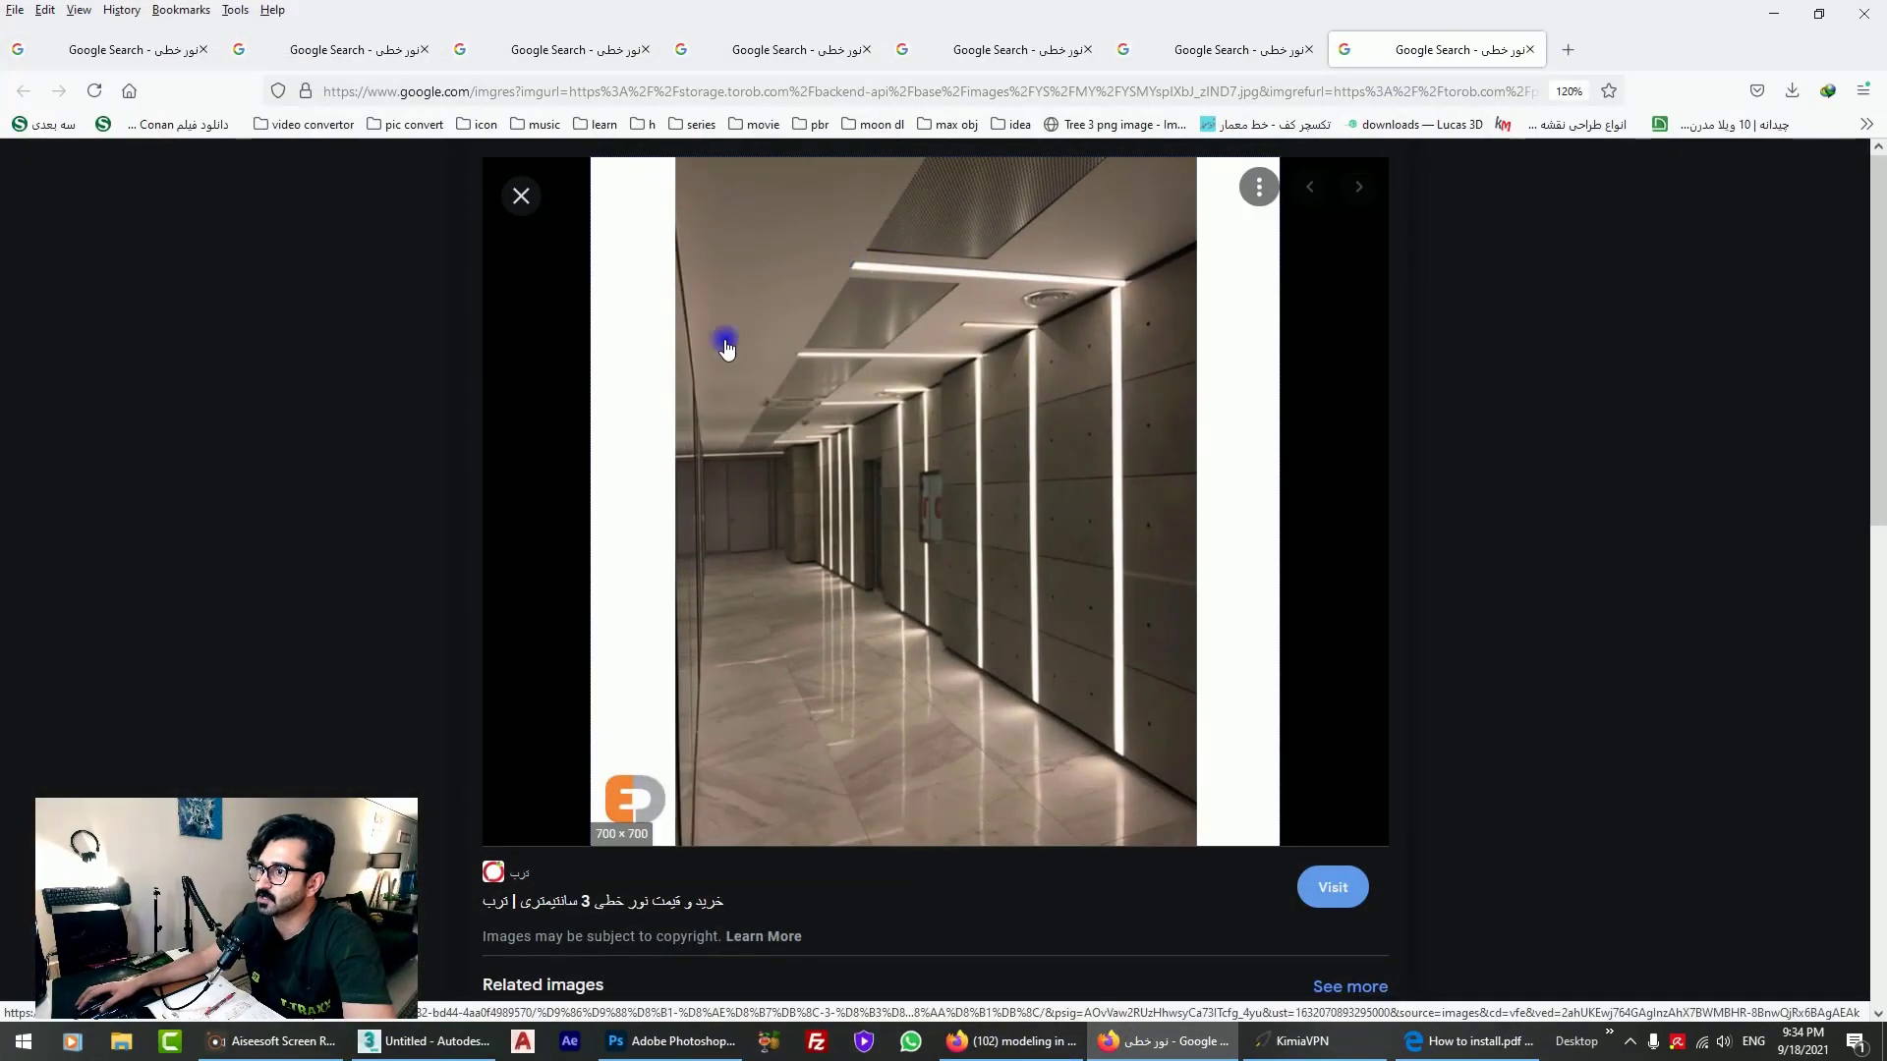
{"action": "left_click", "coordinate": [1774, 14]}
{"action": "right_click", "coordinate": [805, 470]}
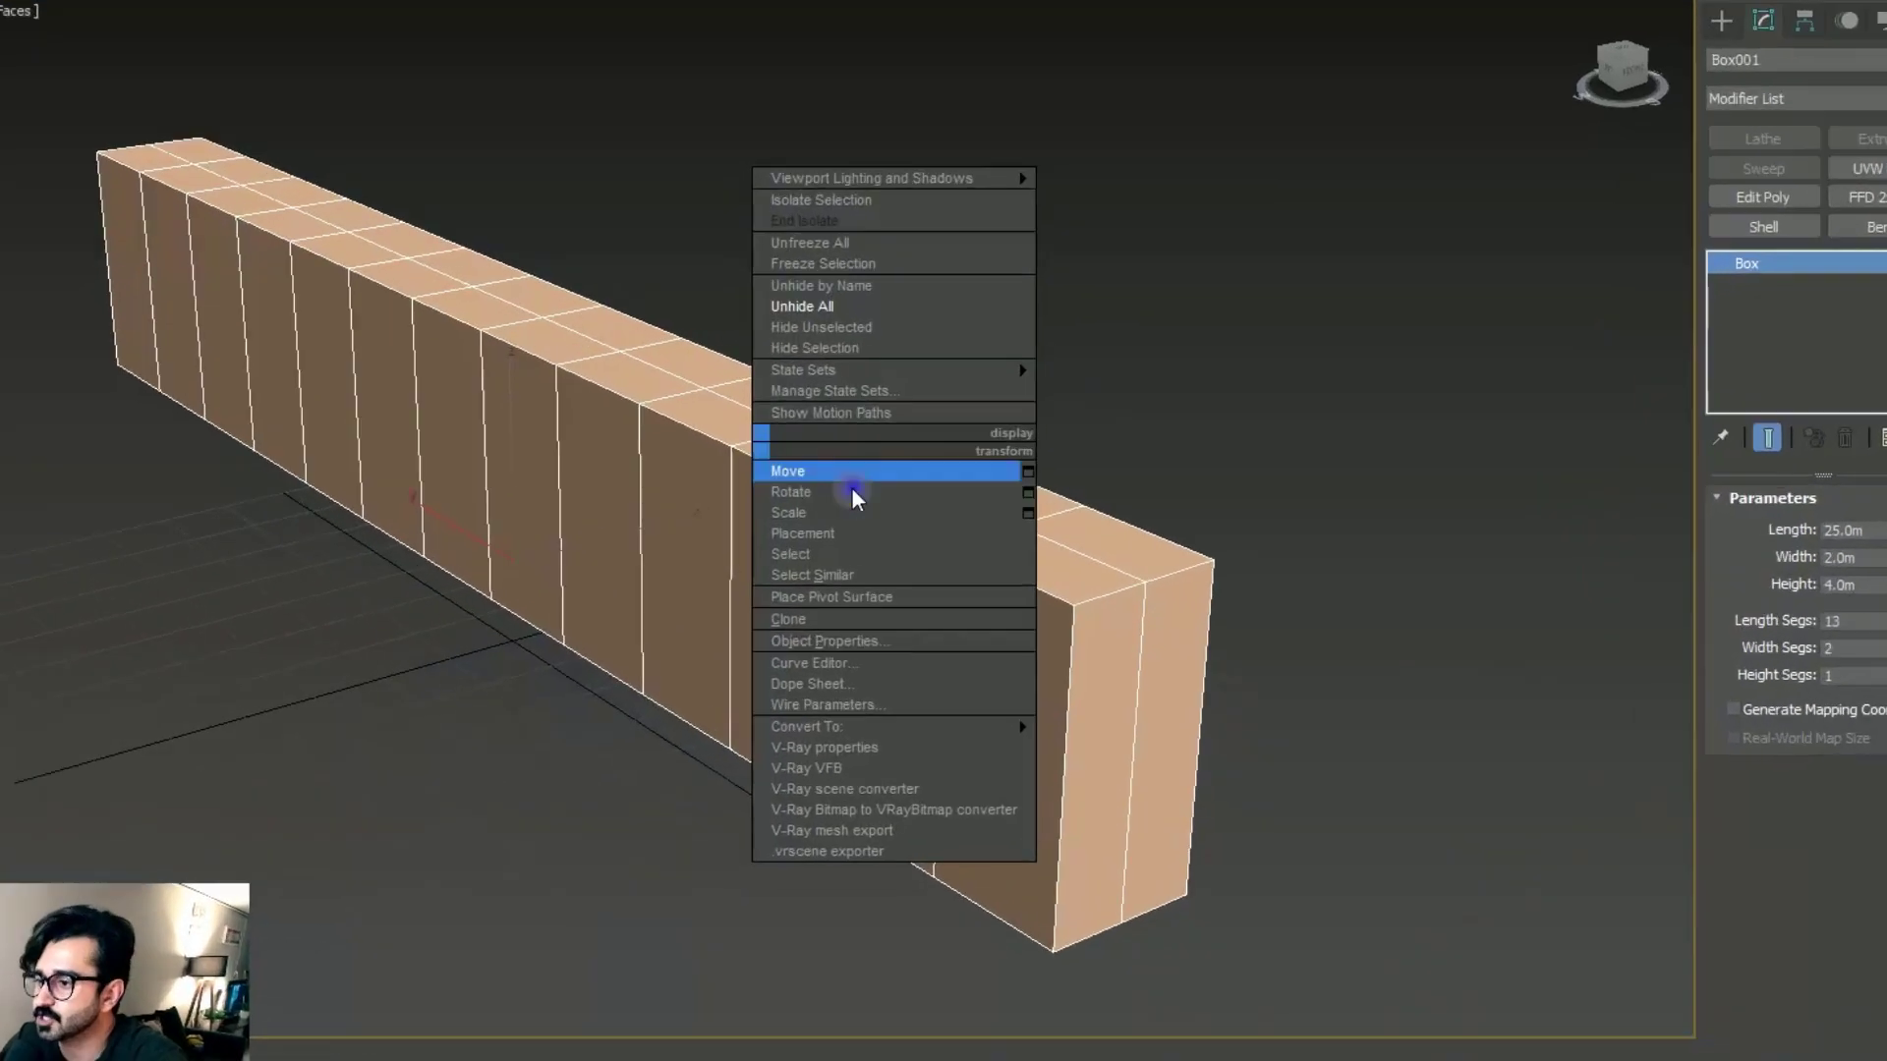
Step: Convert Box001 to Editable Poly and assign the white VRayMtl Material #19
{"action": "mouse_move", "coordinate": [906, 678]}
{"action": "left_click", "coordinate": [1269, 851]}
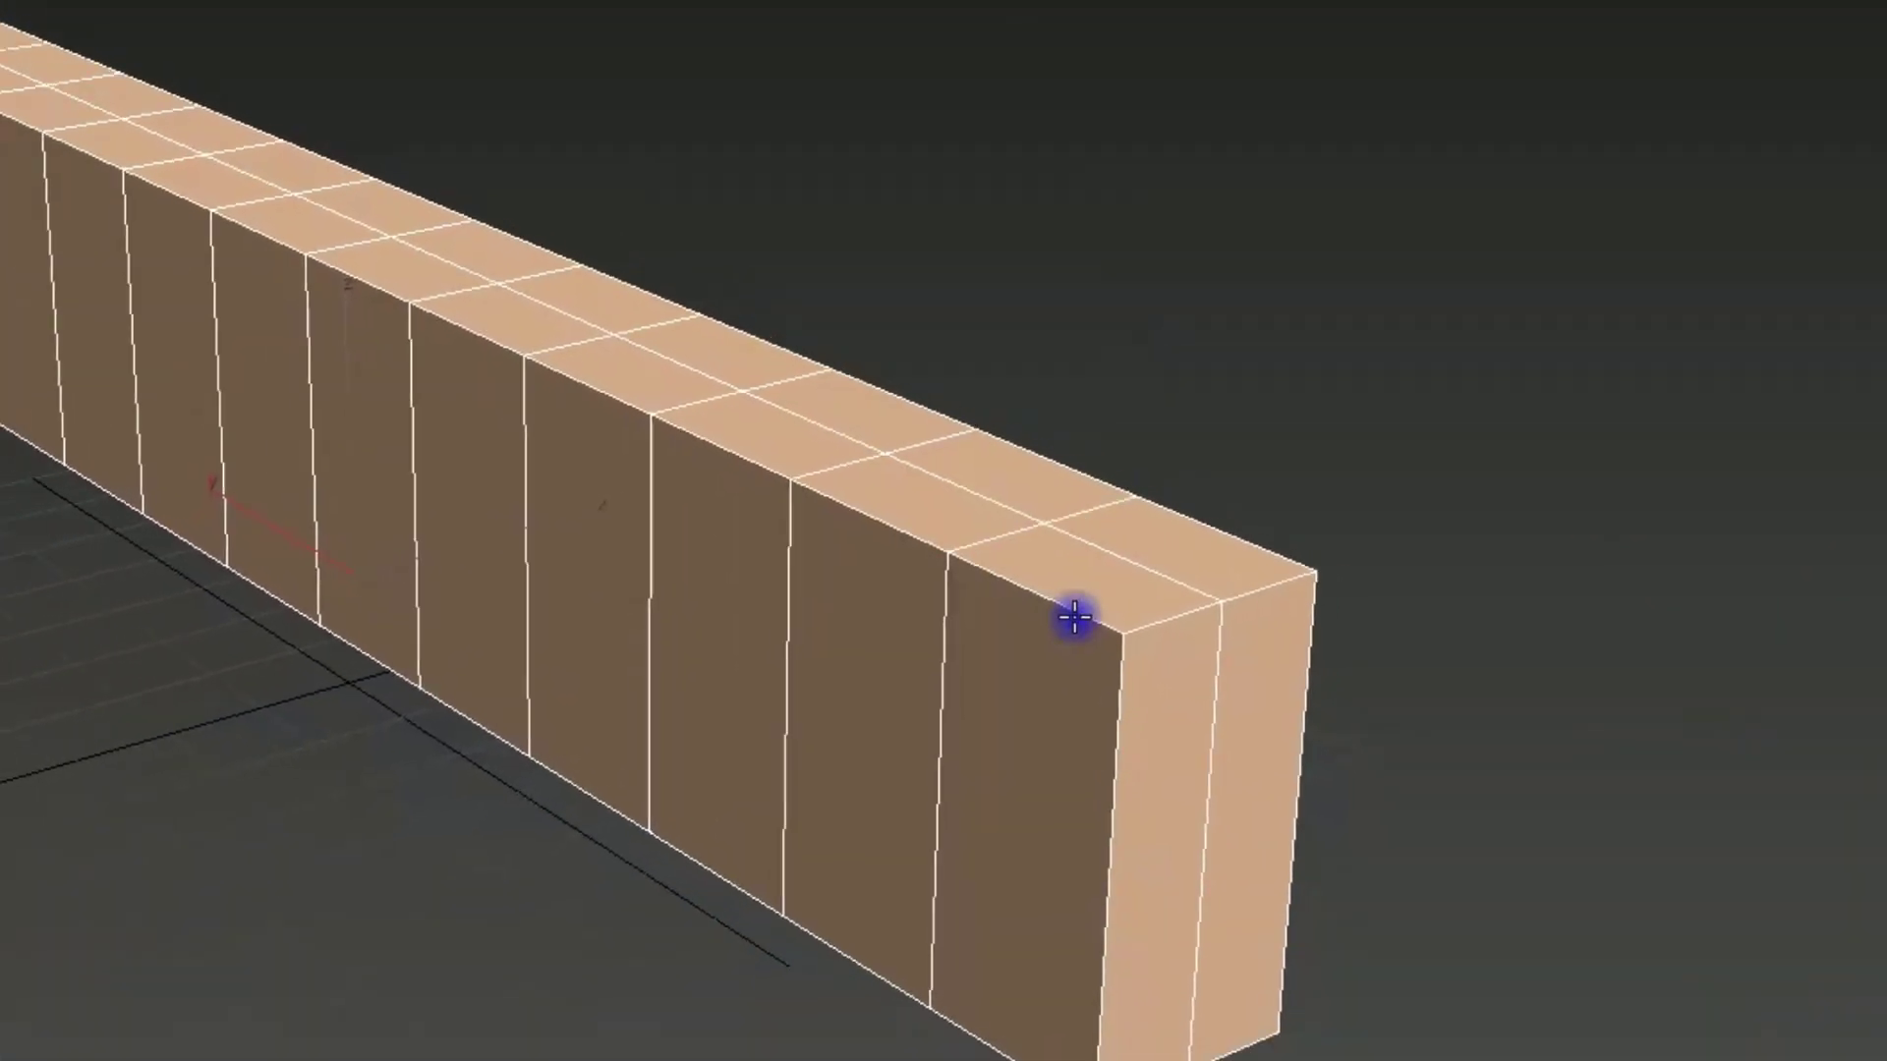
{"action": "key", "text": "m"}
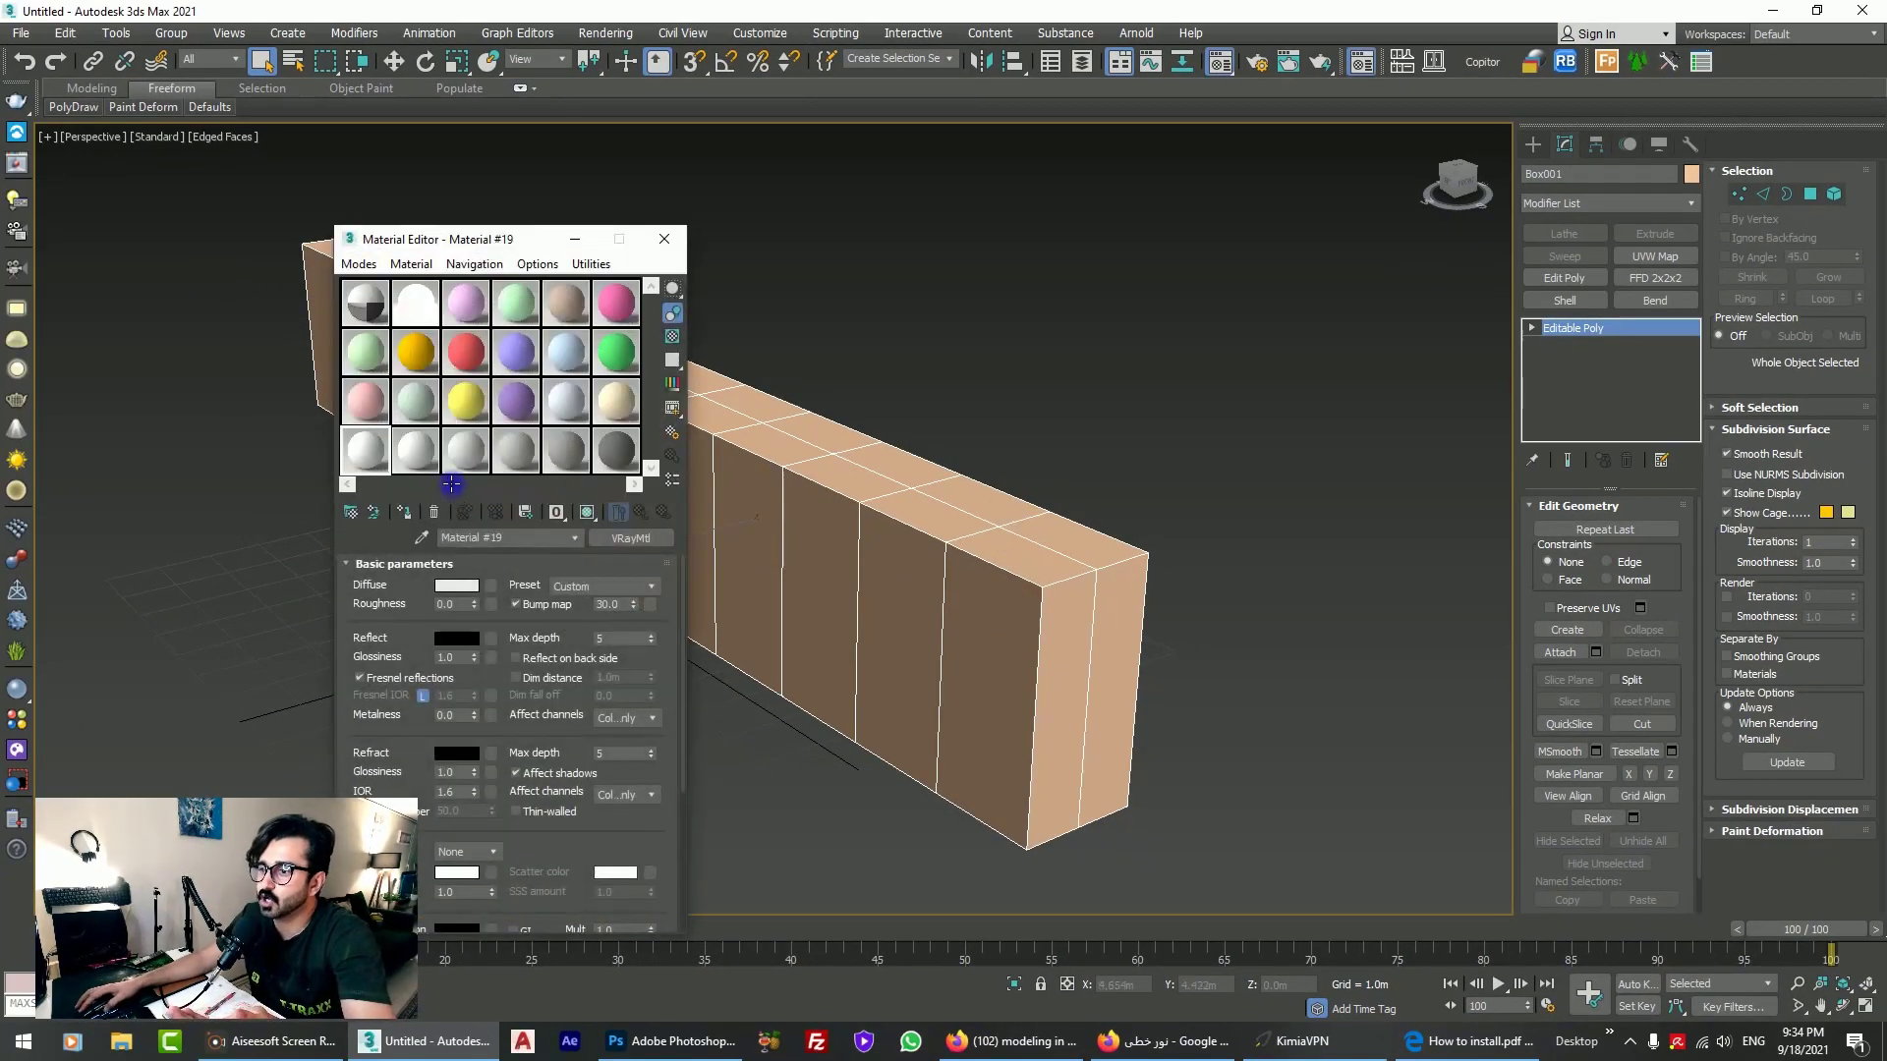
{"action": "left_click", "coordinate": [403, 514]}
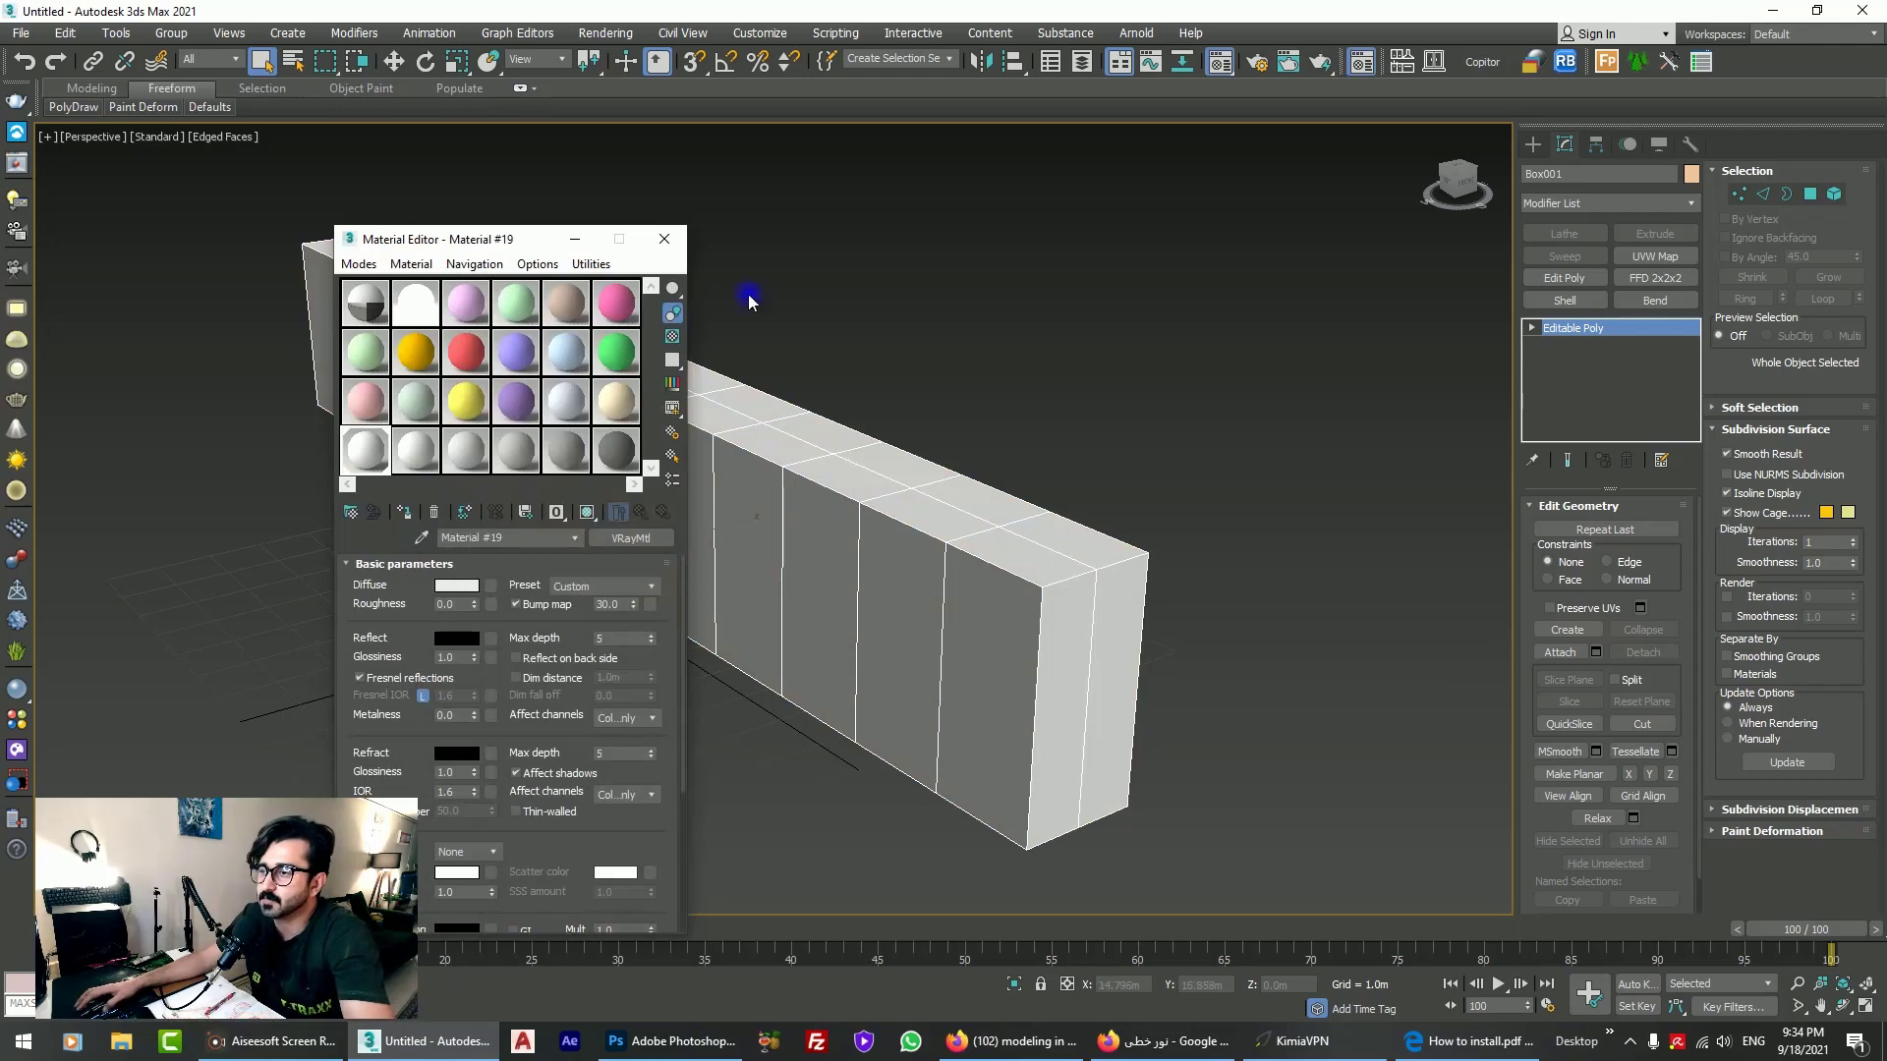
{"action": "left_click", "coordinate": [669, 242]}
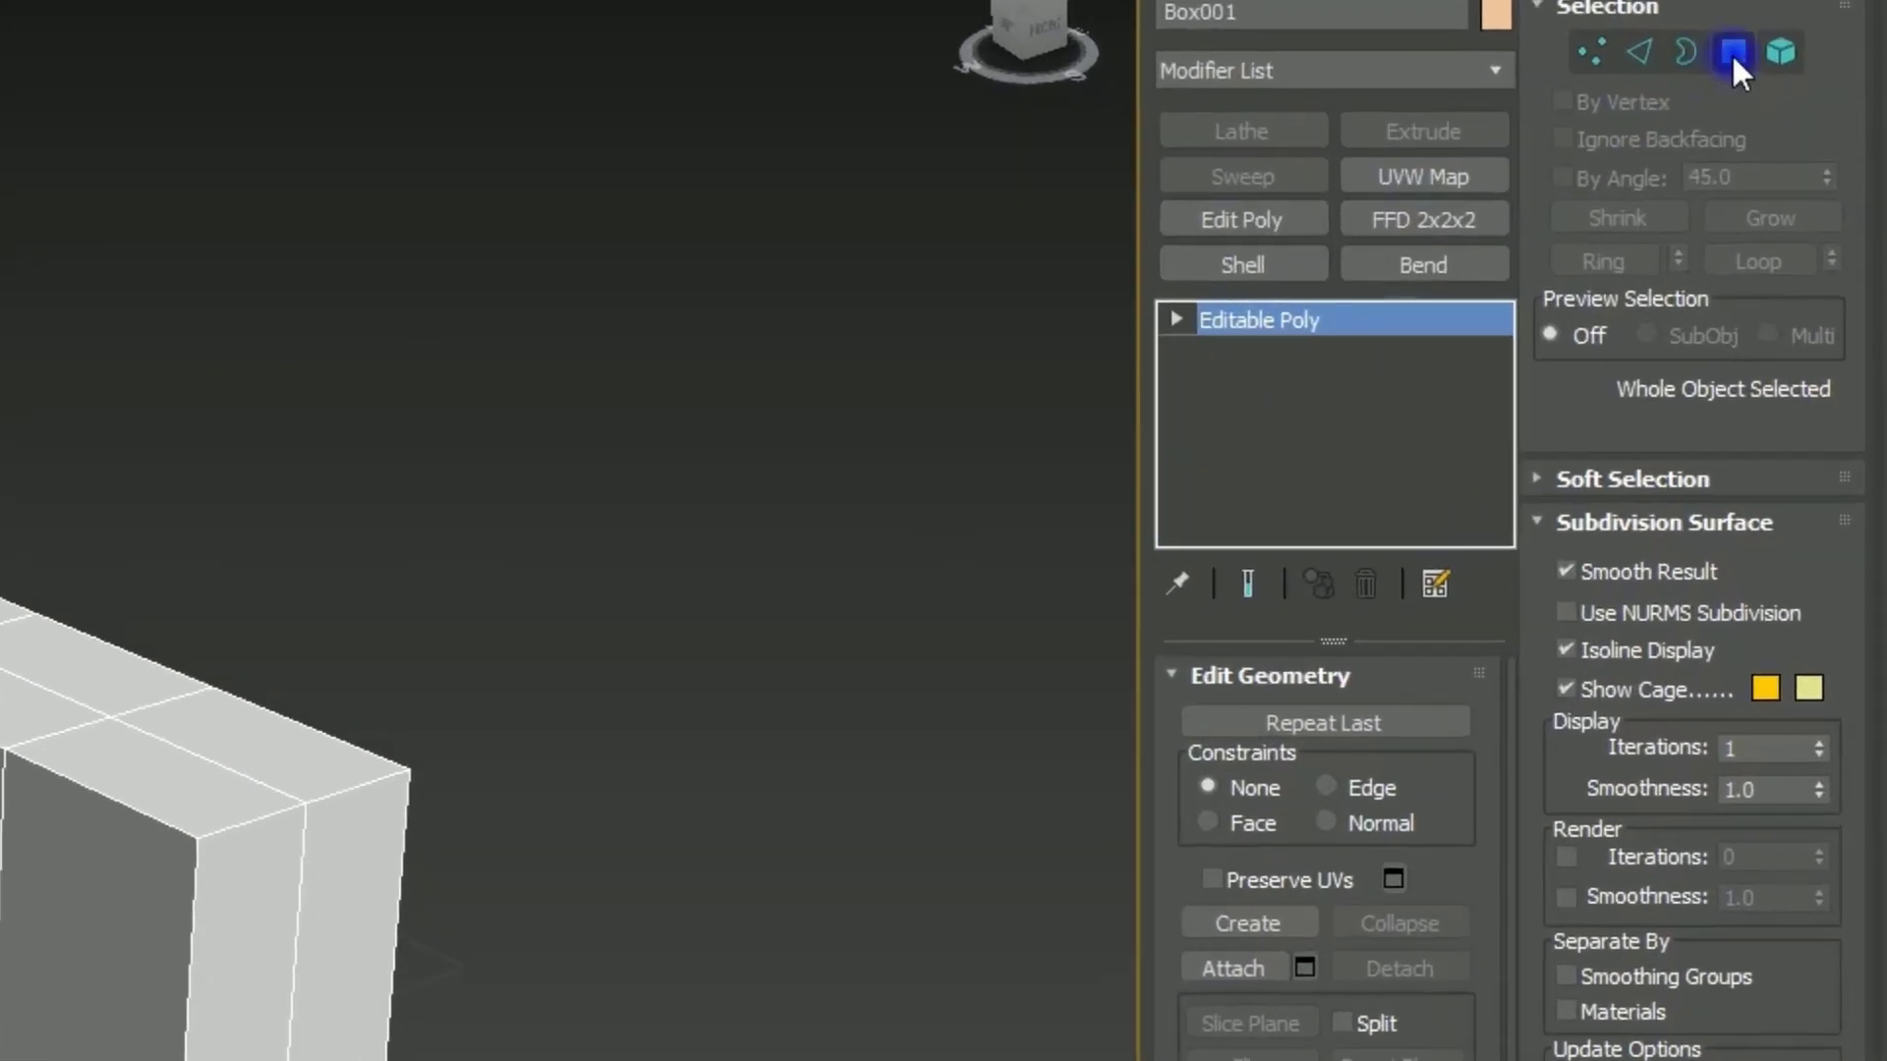
Step: In Polygon mode, select the faces along one side of the wall from Top and Perspective views
{"action": "left_click", "coordinate": [1733, 56]}
{"action": "key", "text": "alt+w"}
{"action": "left_click", "coordinate": [282, 368]}
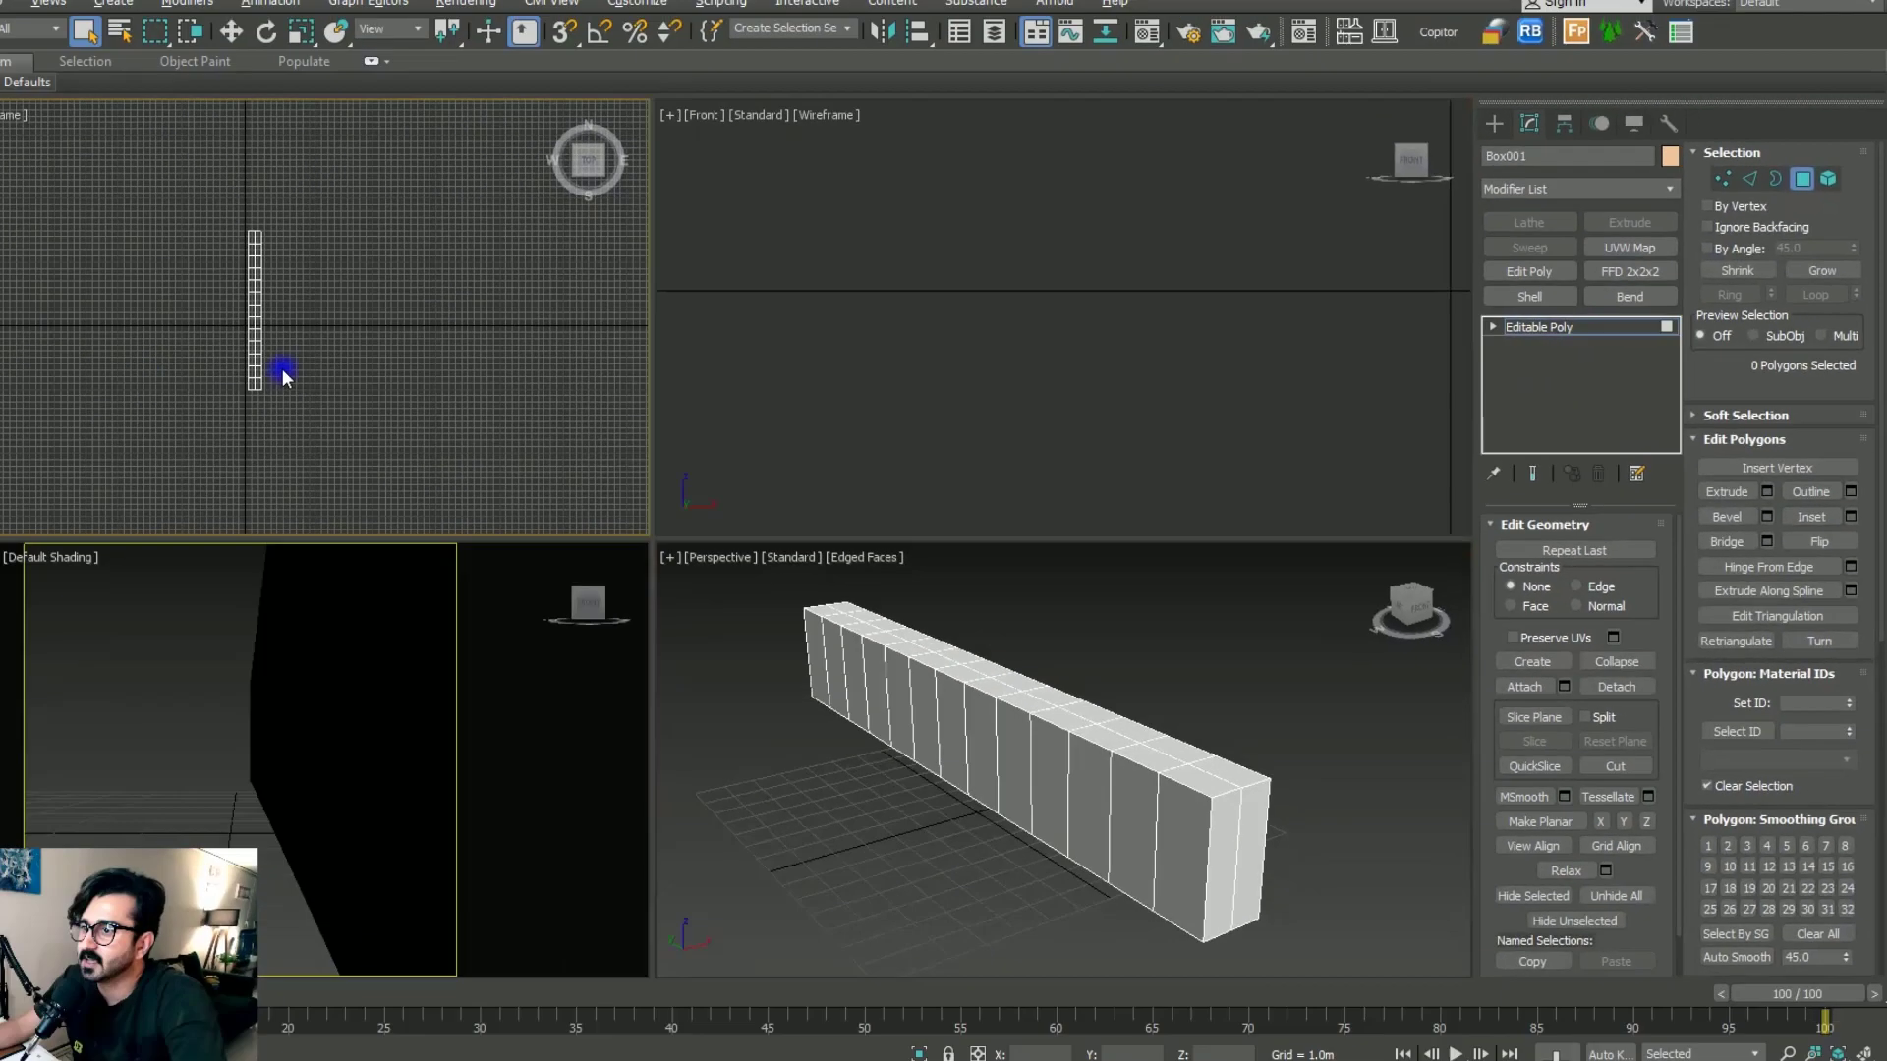
{"action": "key", "text": "alt+w"}
{"action": "scroll", "coordinate": [776, 439], "scroll_direction": "up", "scroll_amount": 2}
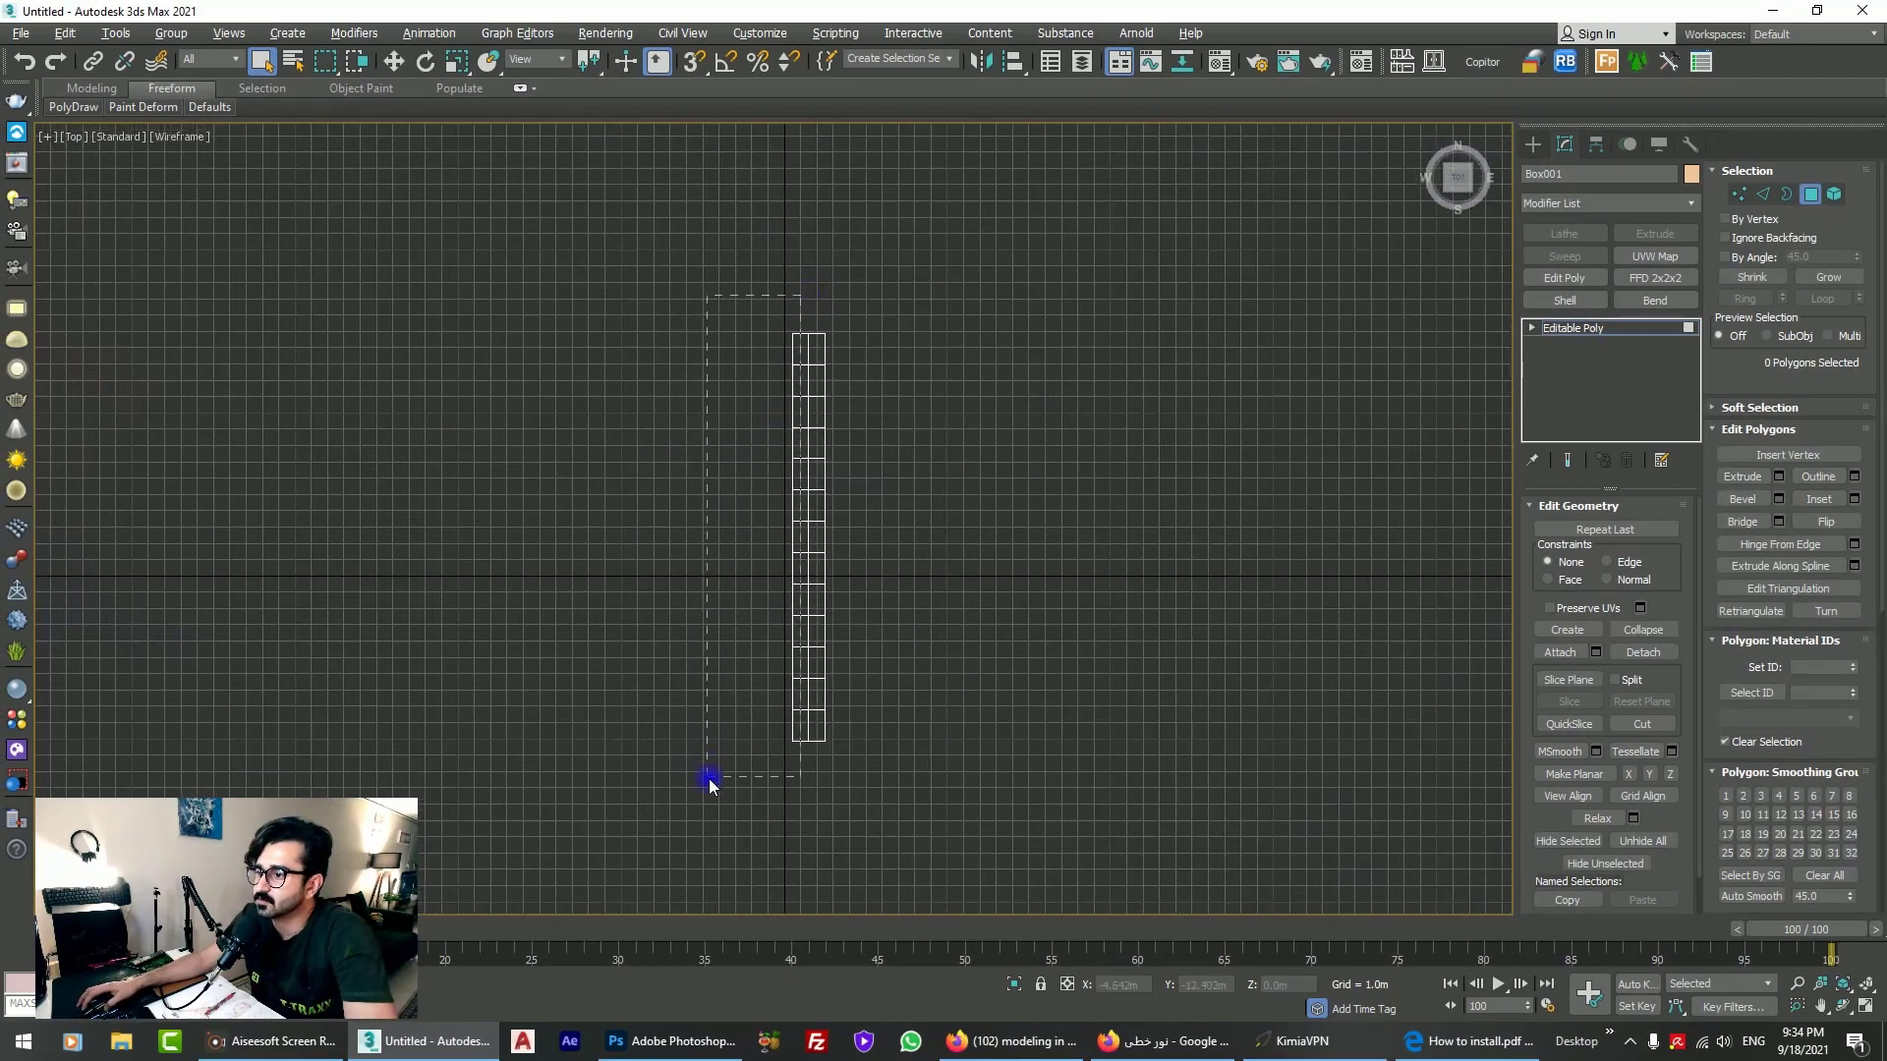
{"action": "left_click_drag", "start_coordinate": [709, 783], "coordinate": [711, 782]}
{"action": "key", "text": "alt+w"}
{"action": "key", "text": "alt+w"}
{"action": "middle_click_drag", "start_coordinate": [934, 658], "coordinate": [818, 400], "text": "alt"}
{"action": "left_click_drag", "start_coordinate": [796, 233], "coordinate": [701, 484], "text": "ctrl"}
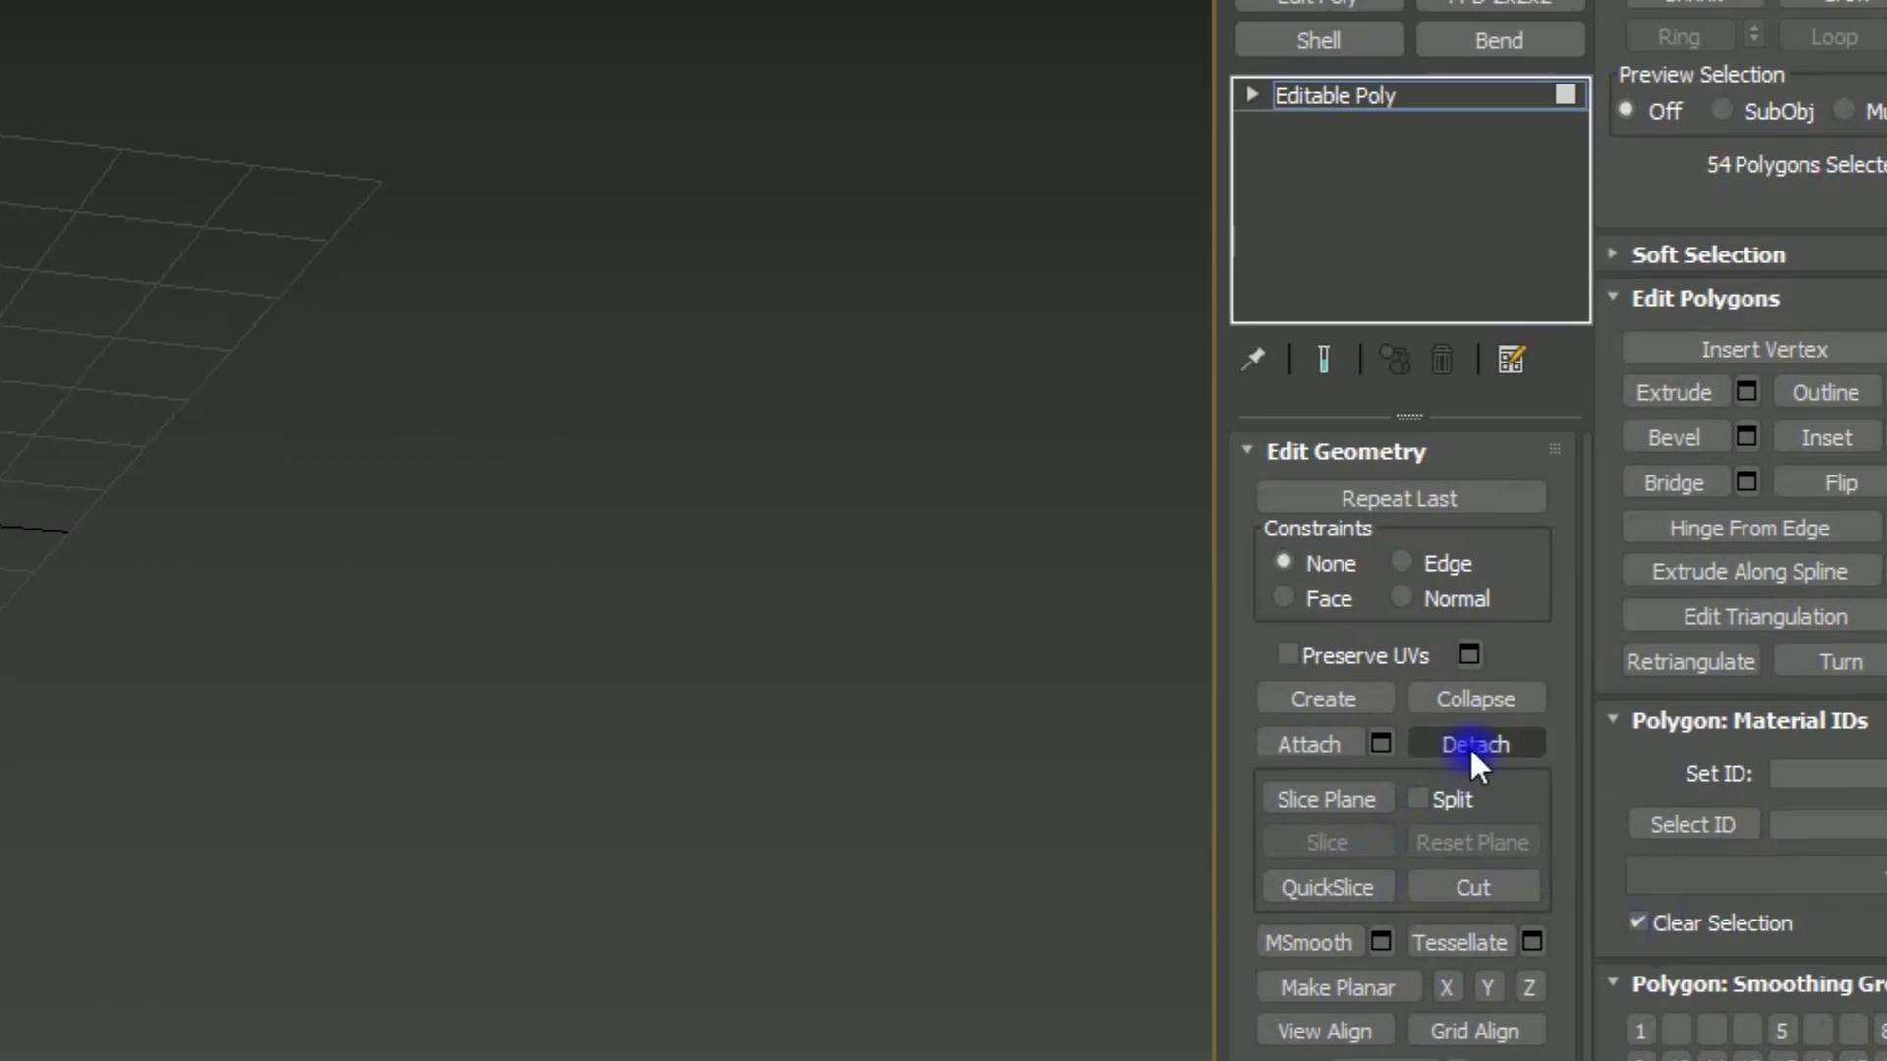
Step: Detach the selected faces as Object001, undoing a trial move of the piece
{"action": "left_click", "coordinate": [1643, 652]}
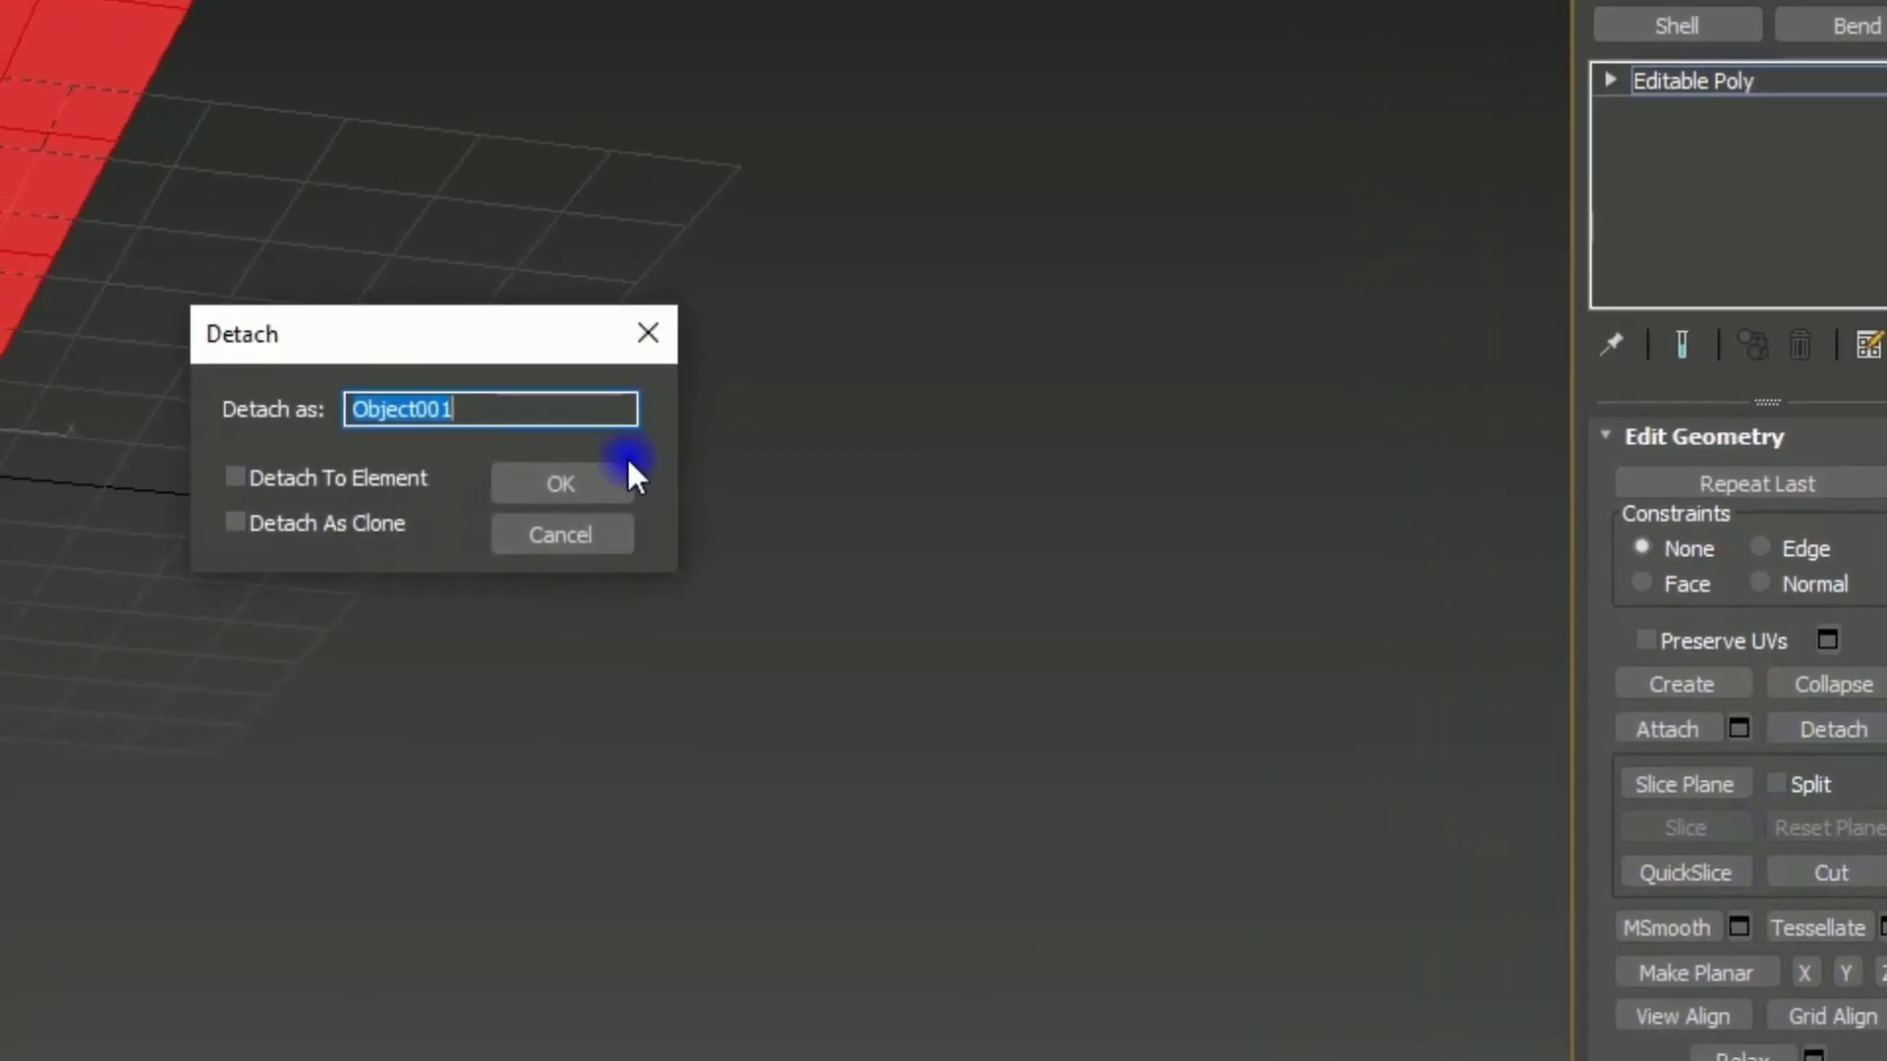
{"action": "left_click", "coordinate": [360, 491]}
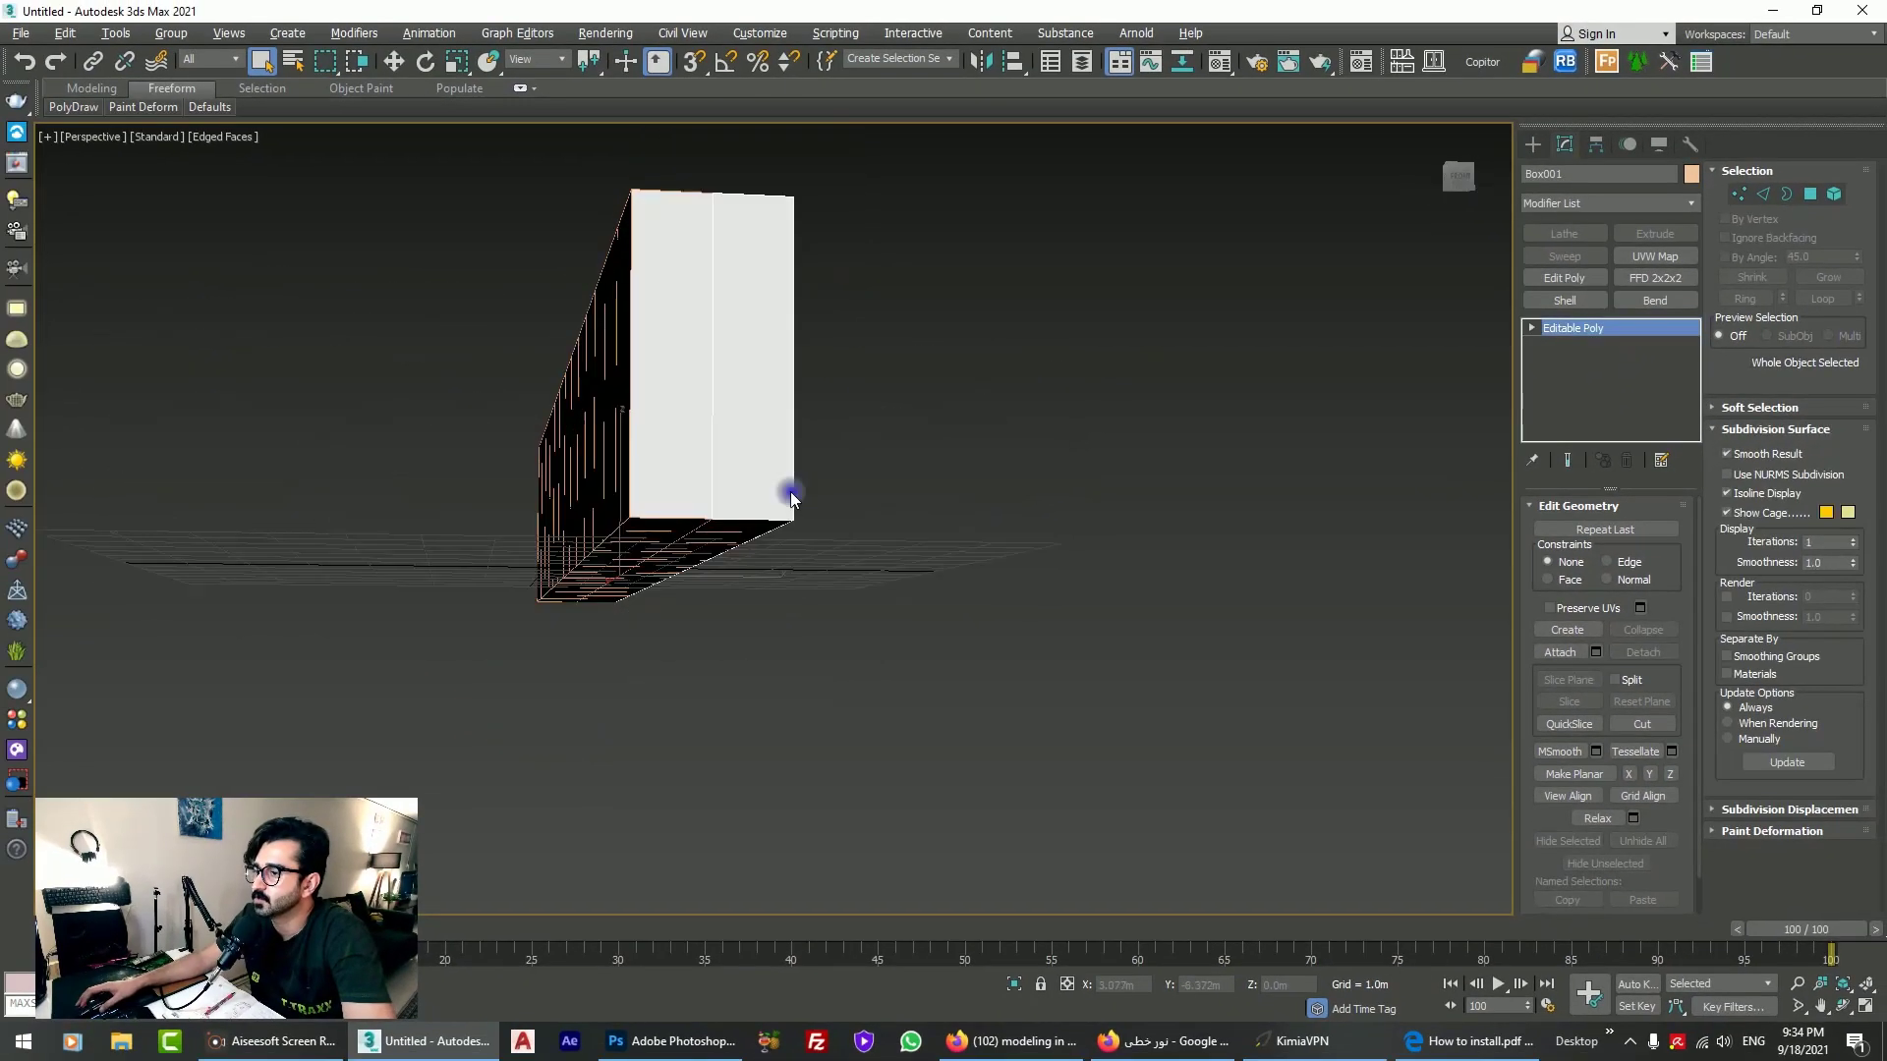
{"action": "middle_click_drag", "start_coordinate": [791, 498], "coordinate": [744, 603], "text": "alt"}
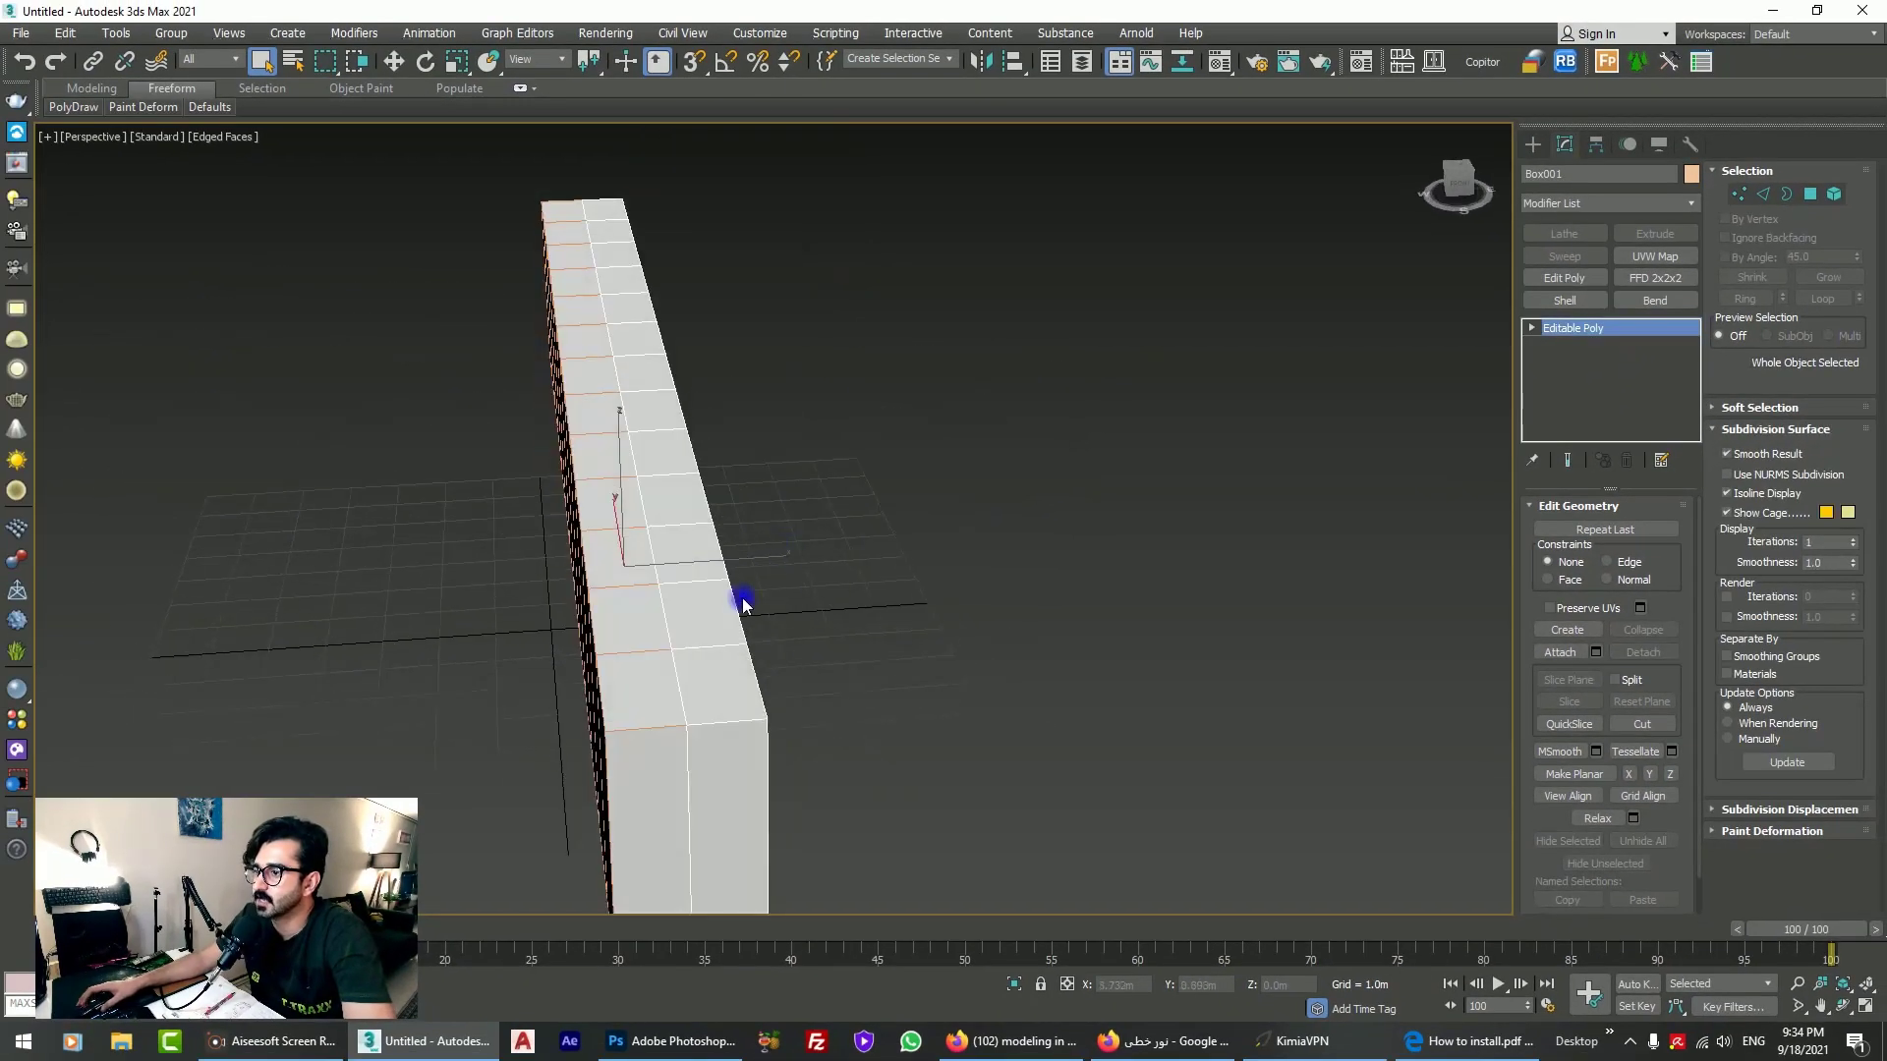
{"action": "key", "text": "w"}
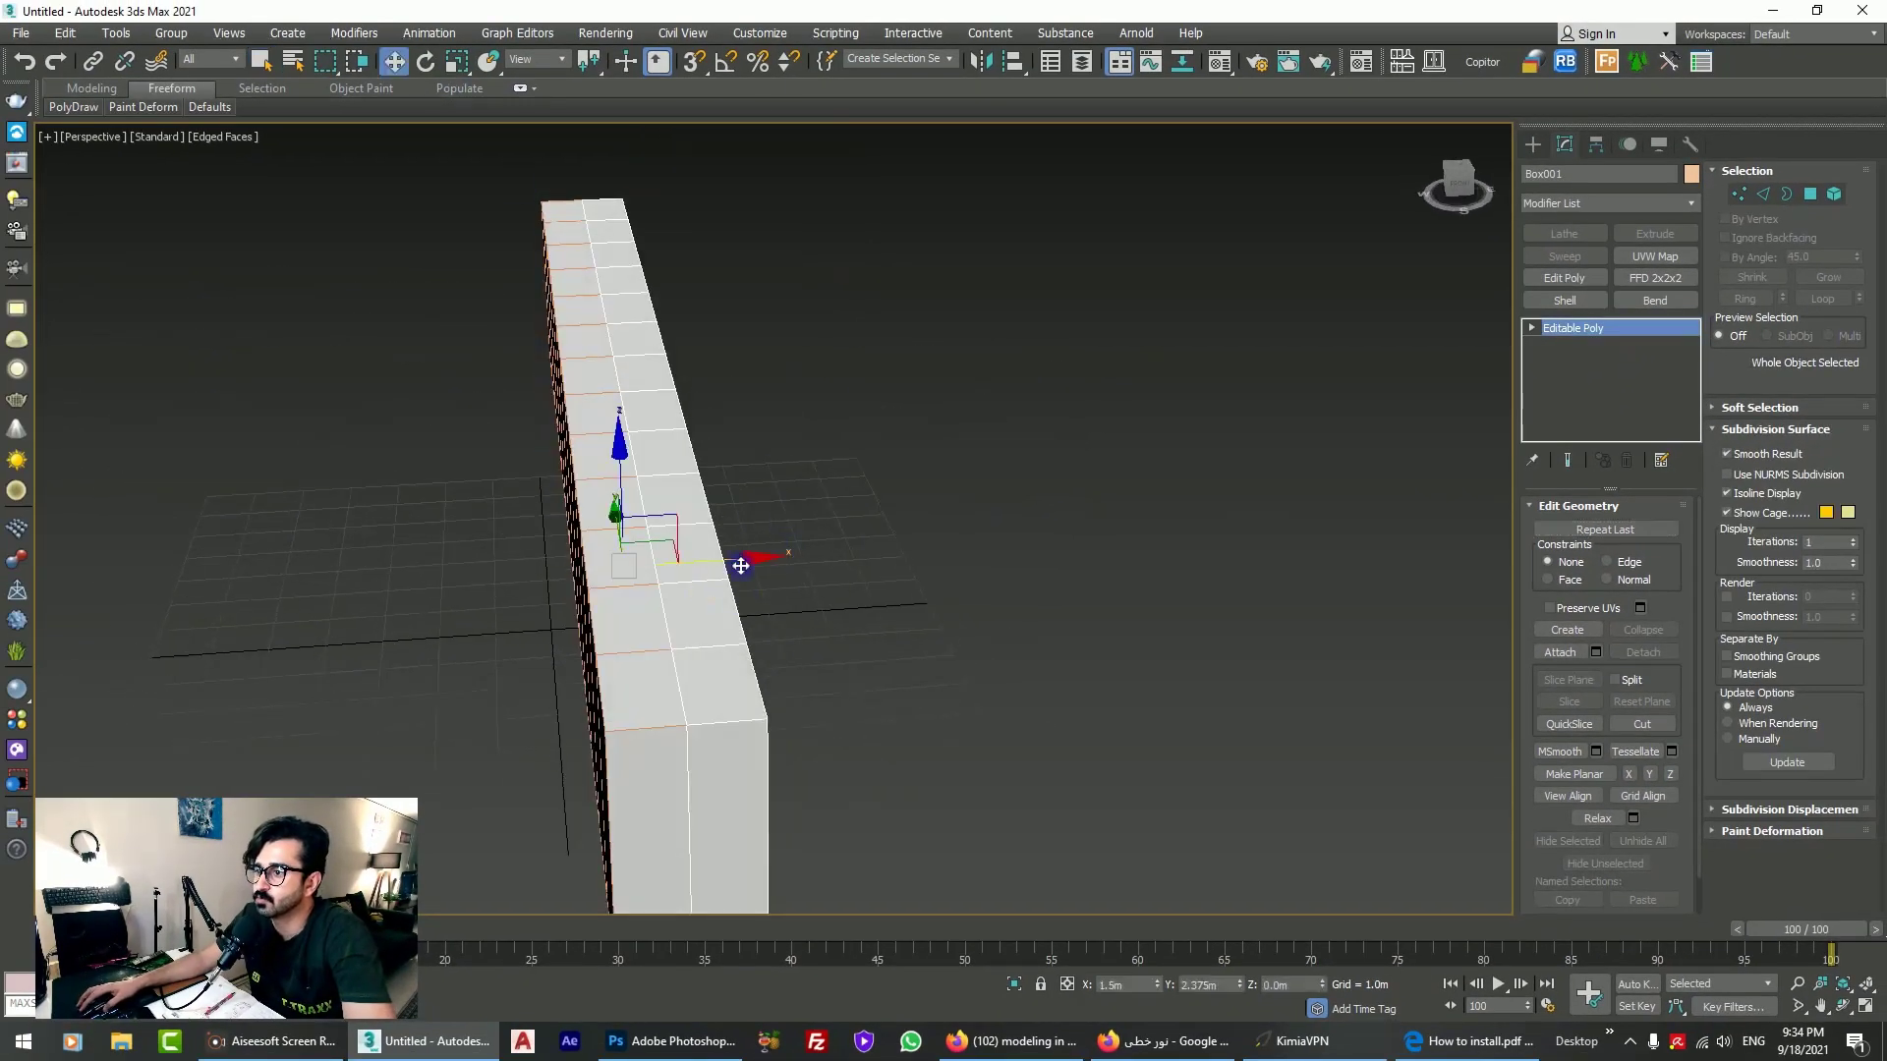
{"action": "left_click_drag", "start_coordinate": [741, 565], "coordinate": [1180, 484]}
{"action": "key", "text": "ctrl+z"}
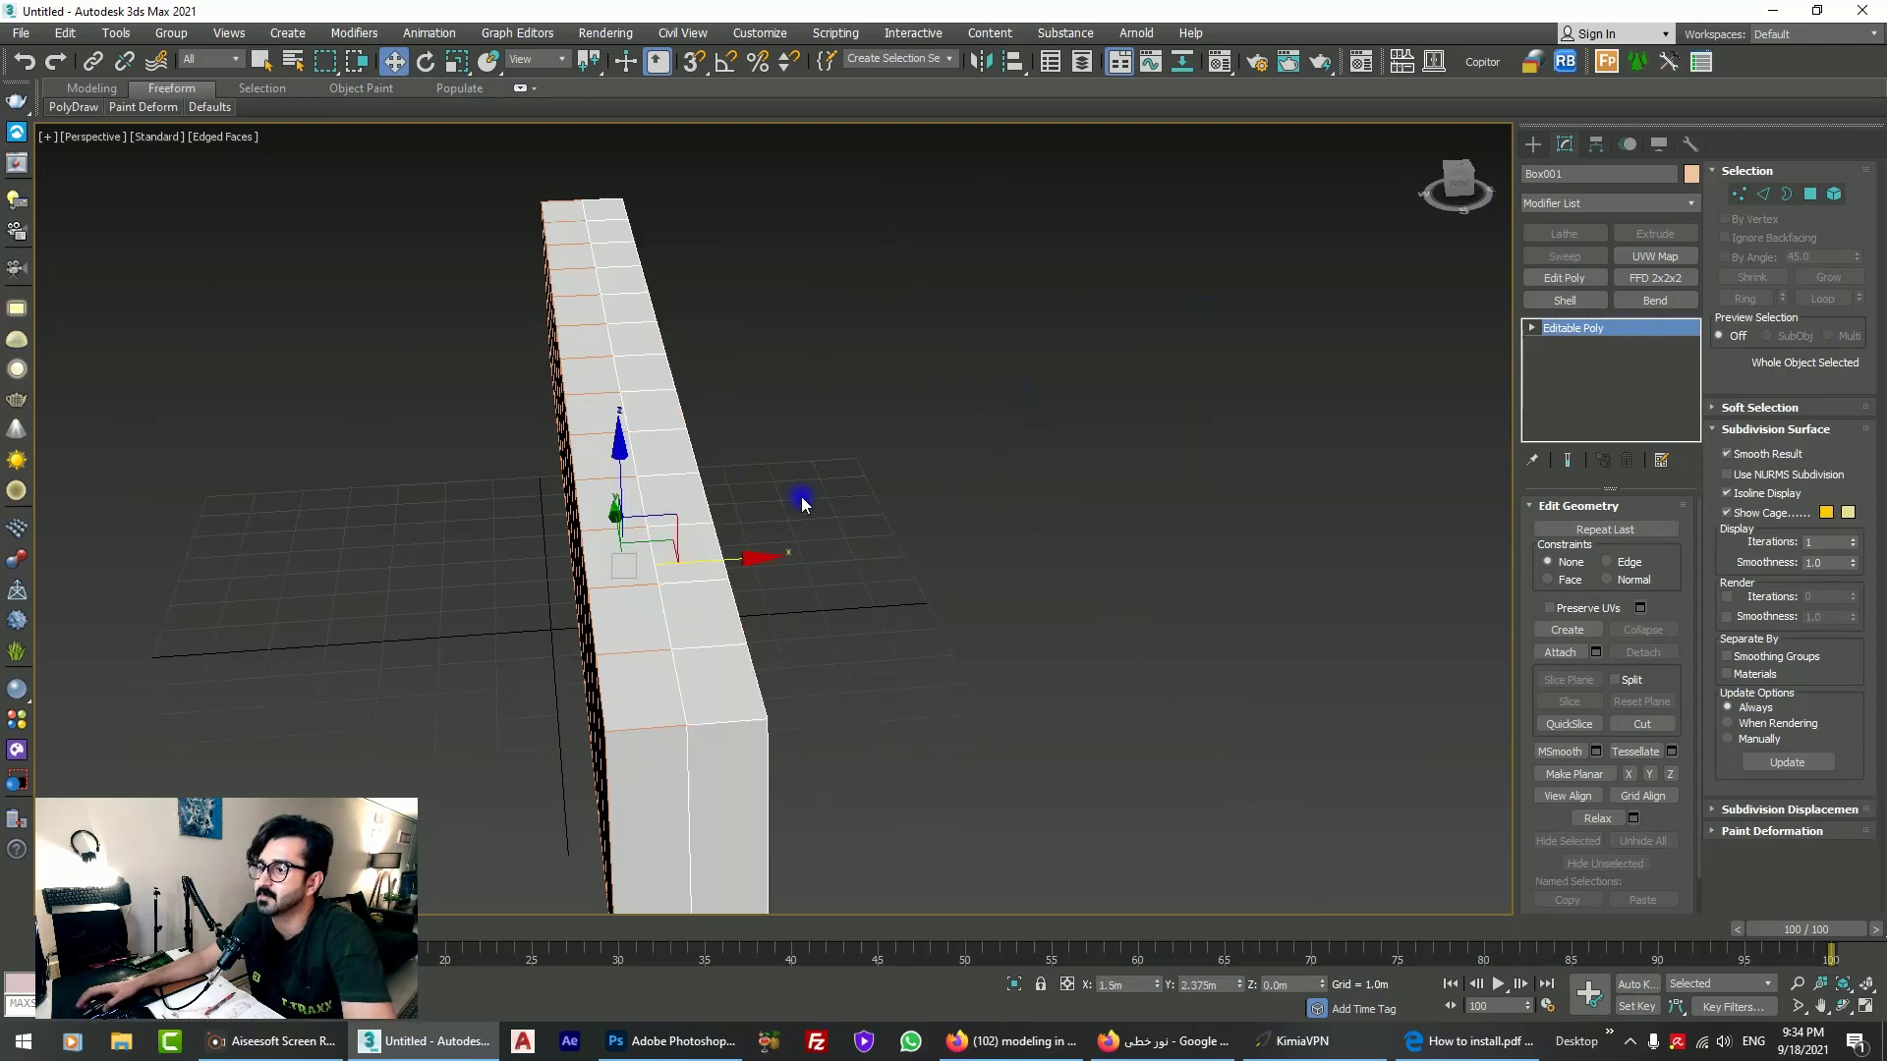
Step: Hide the detached Object001 with Hide Selection
{"action": "right_click", "coordinate": [601, 489]}
{"action": "left_click", "coordinate": [688, 424]}
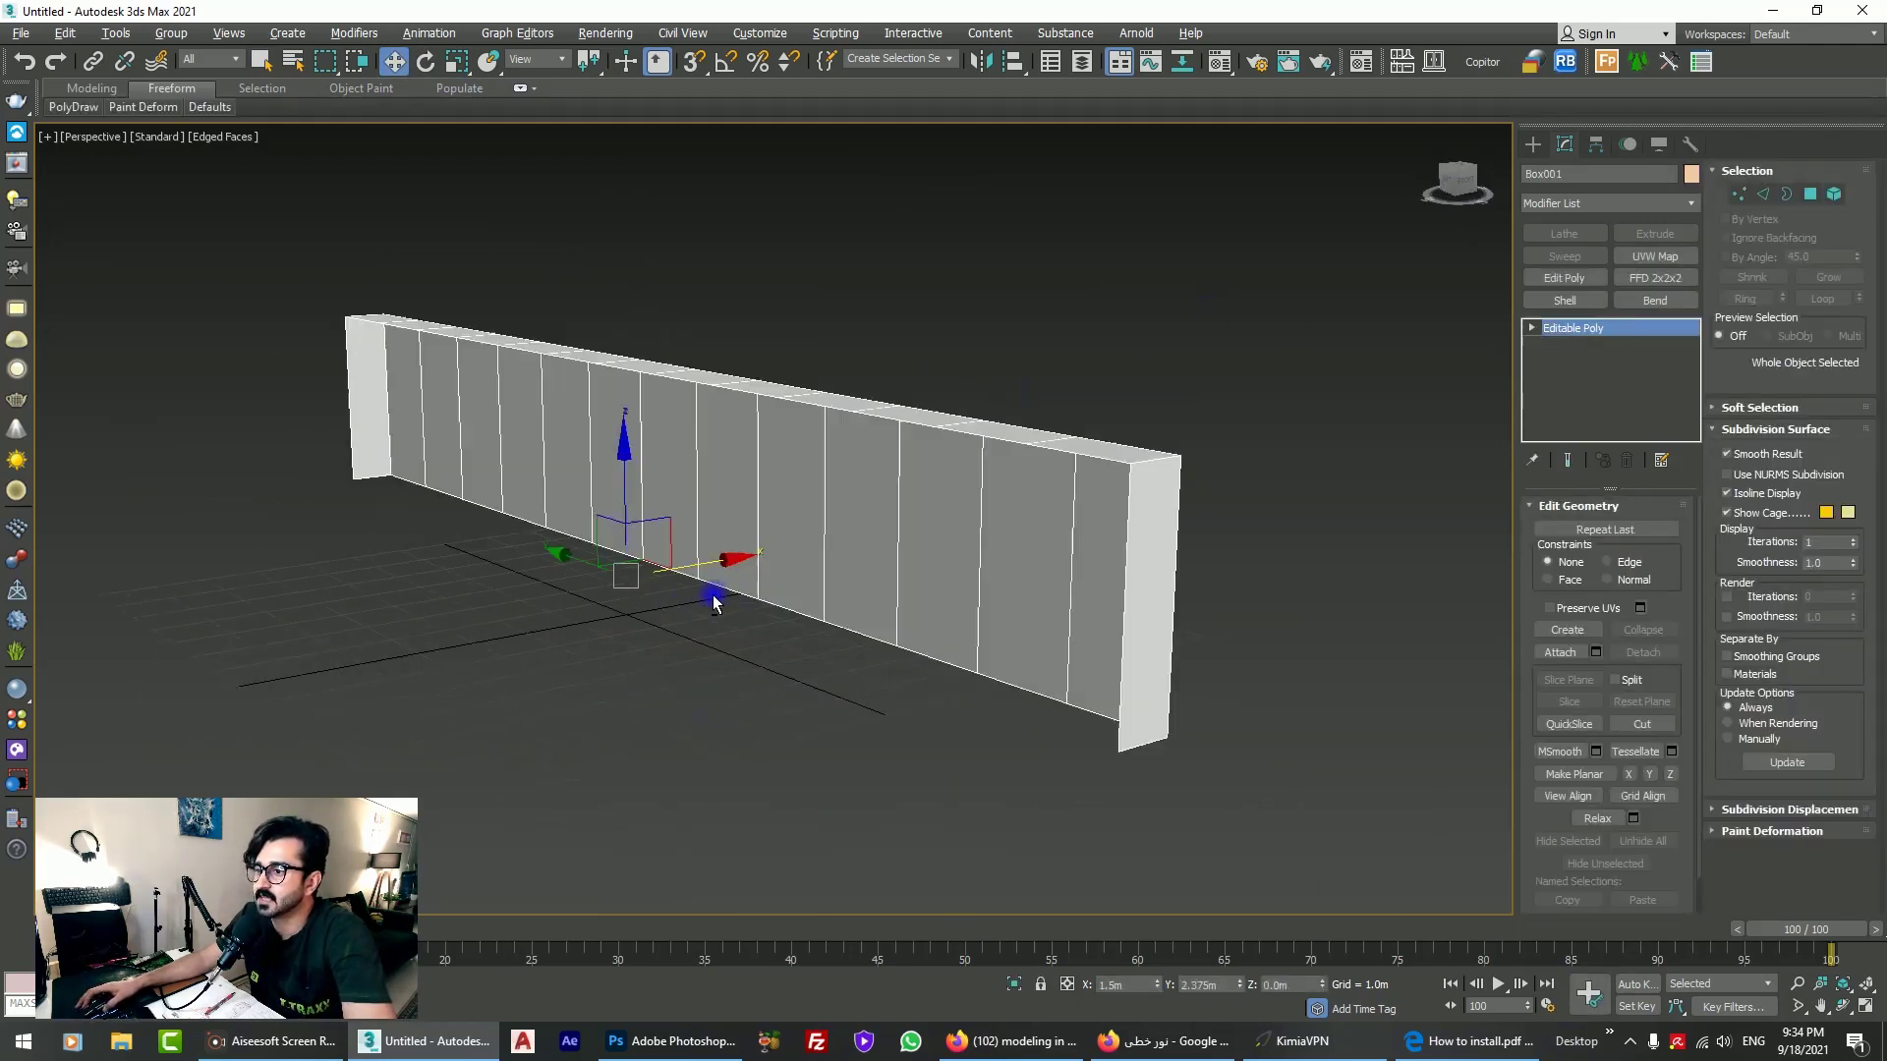
{"action": "middle_click_drag", "start_coordinate": [717, 602], "coordinate": [737, 590], "text": "alt"}
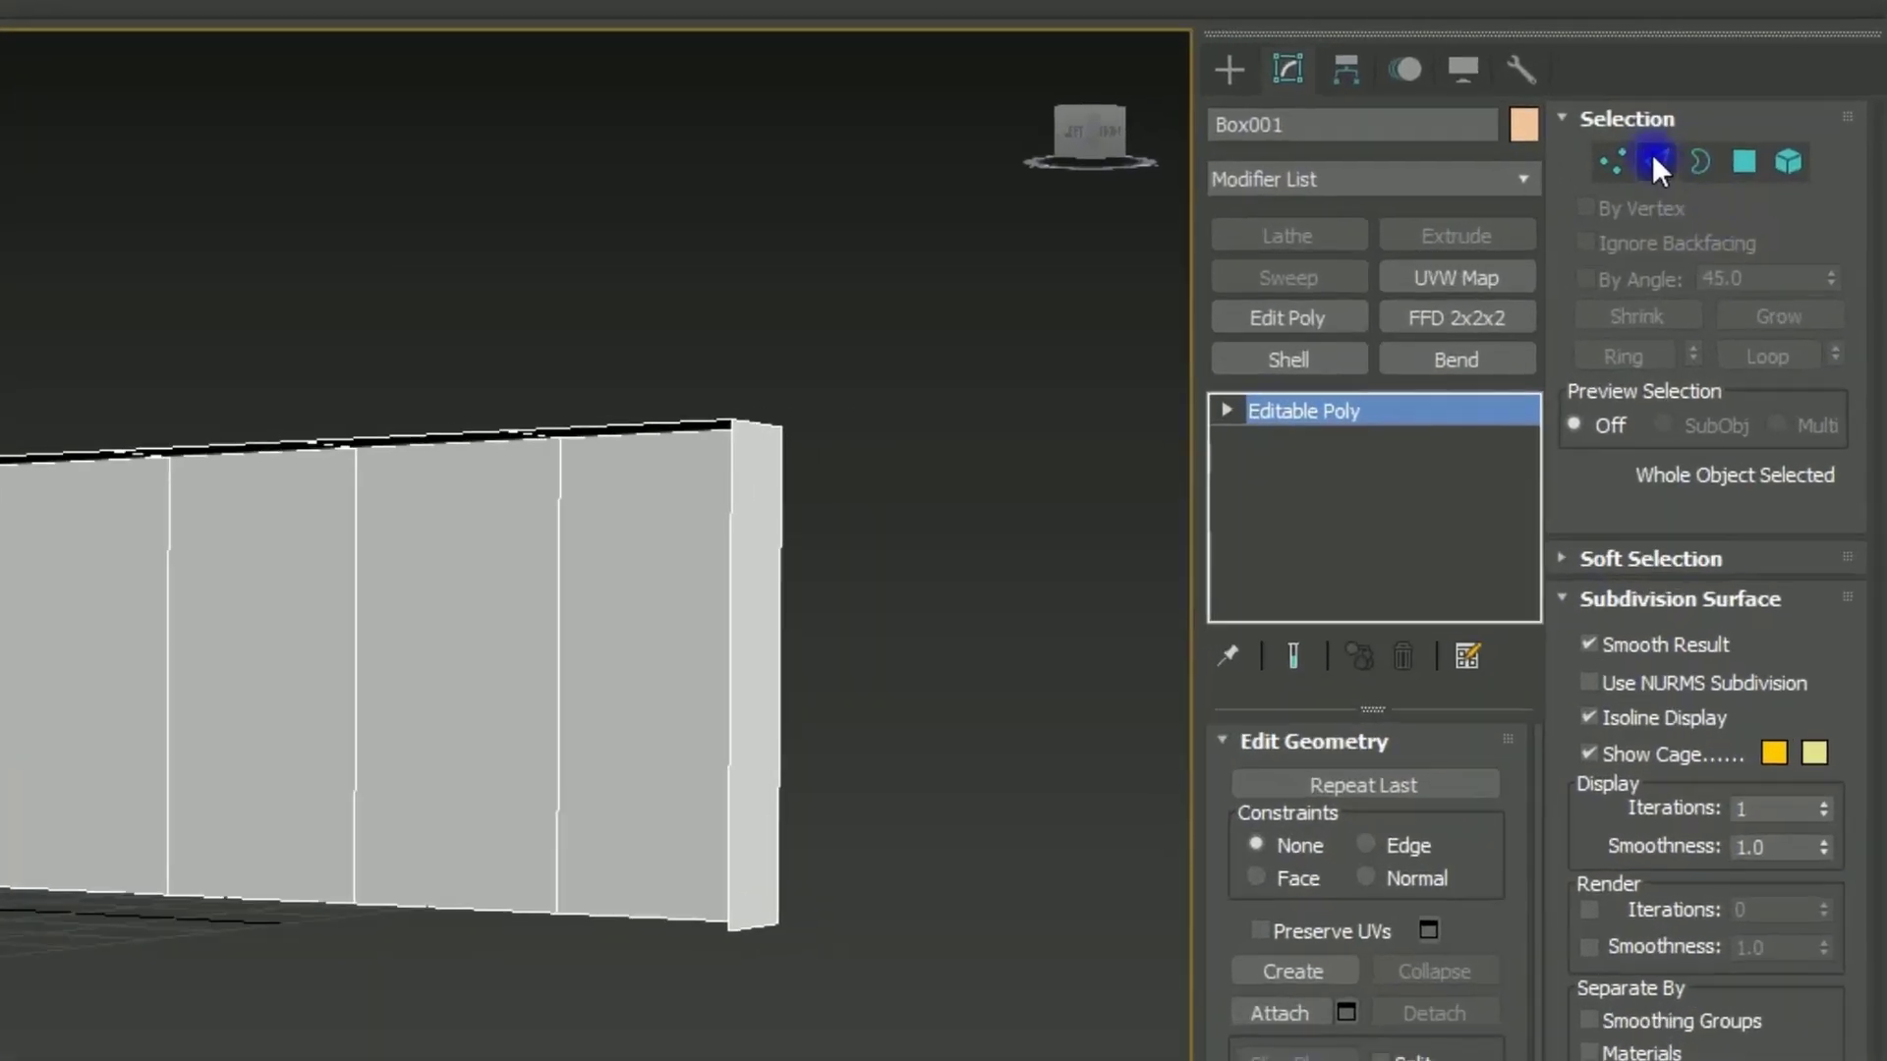
Step: In Edge mode, select all wall edges in the maximized Top view and drop the lower-end extras
{"action": "left_click", "coordinate": [1653, 157]}
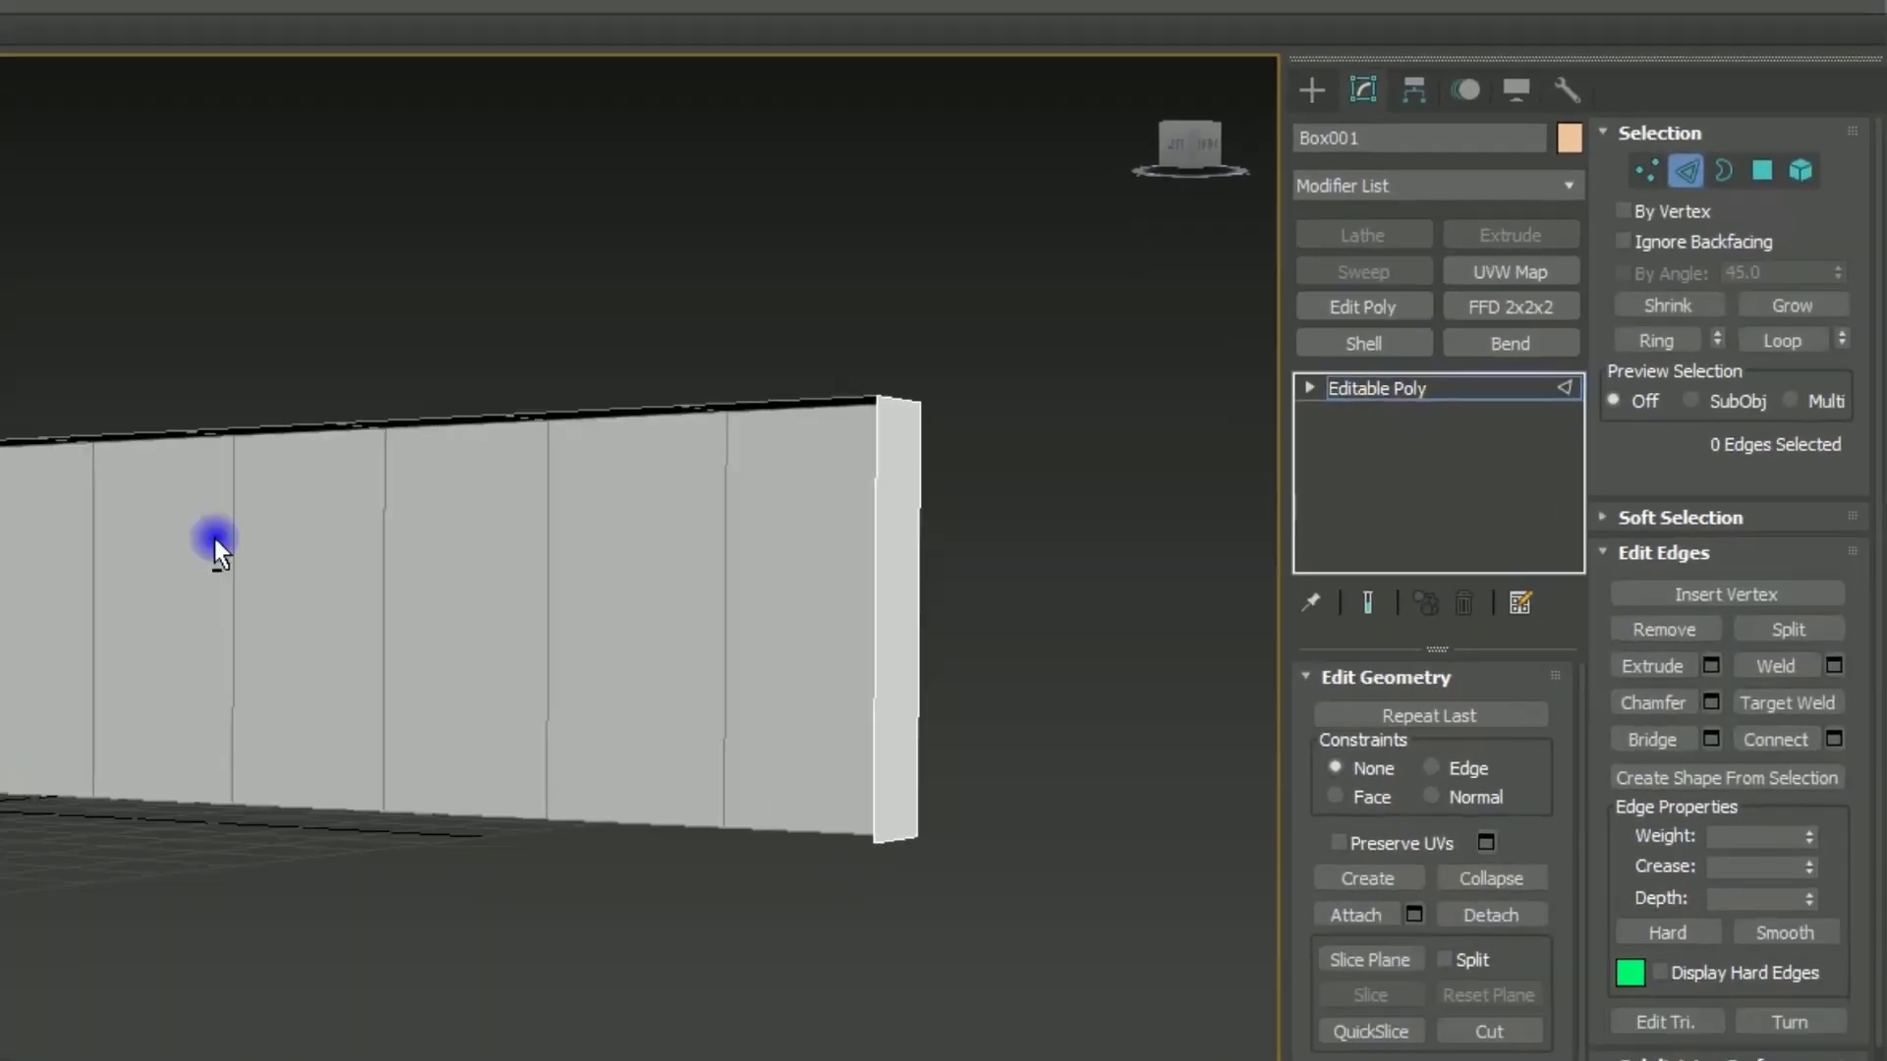
{"action": "key", "text": "alt+w"}
{"action": "left_click", "coordinate": [441, 276]}
{"action": "key", "text": "alt+w"}
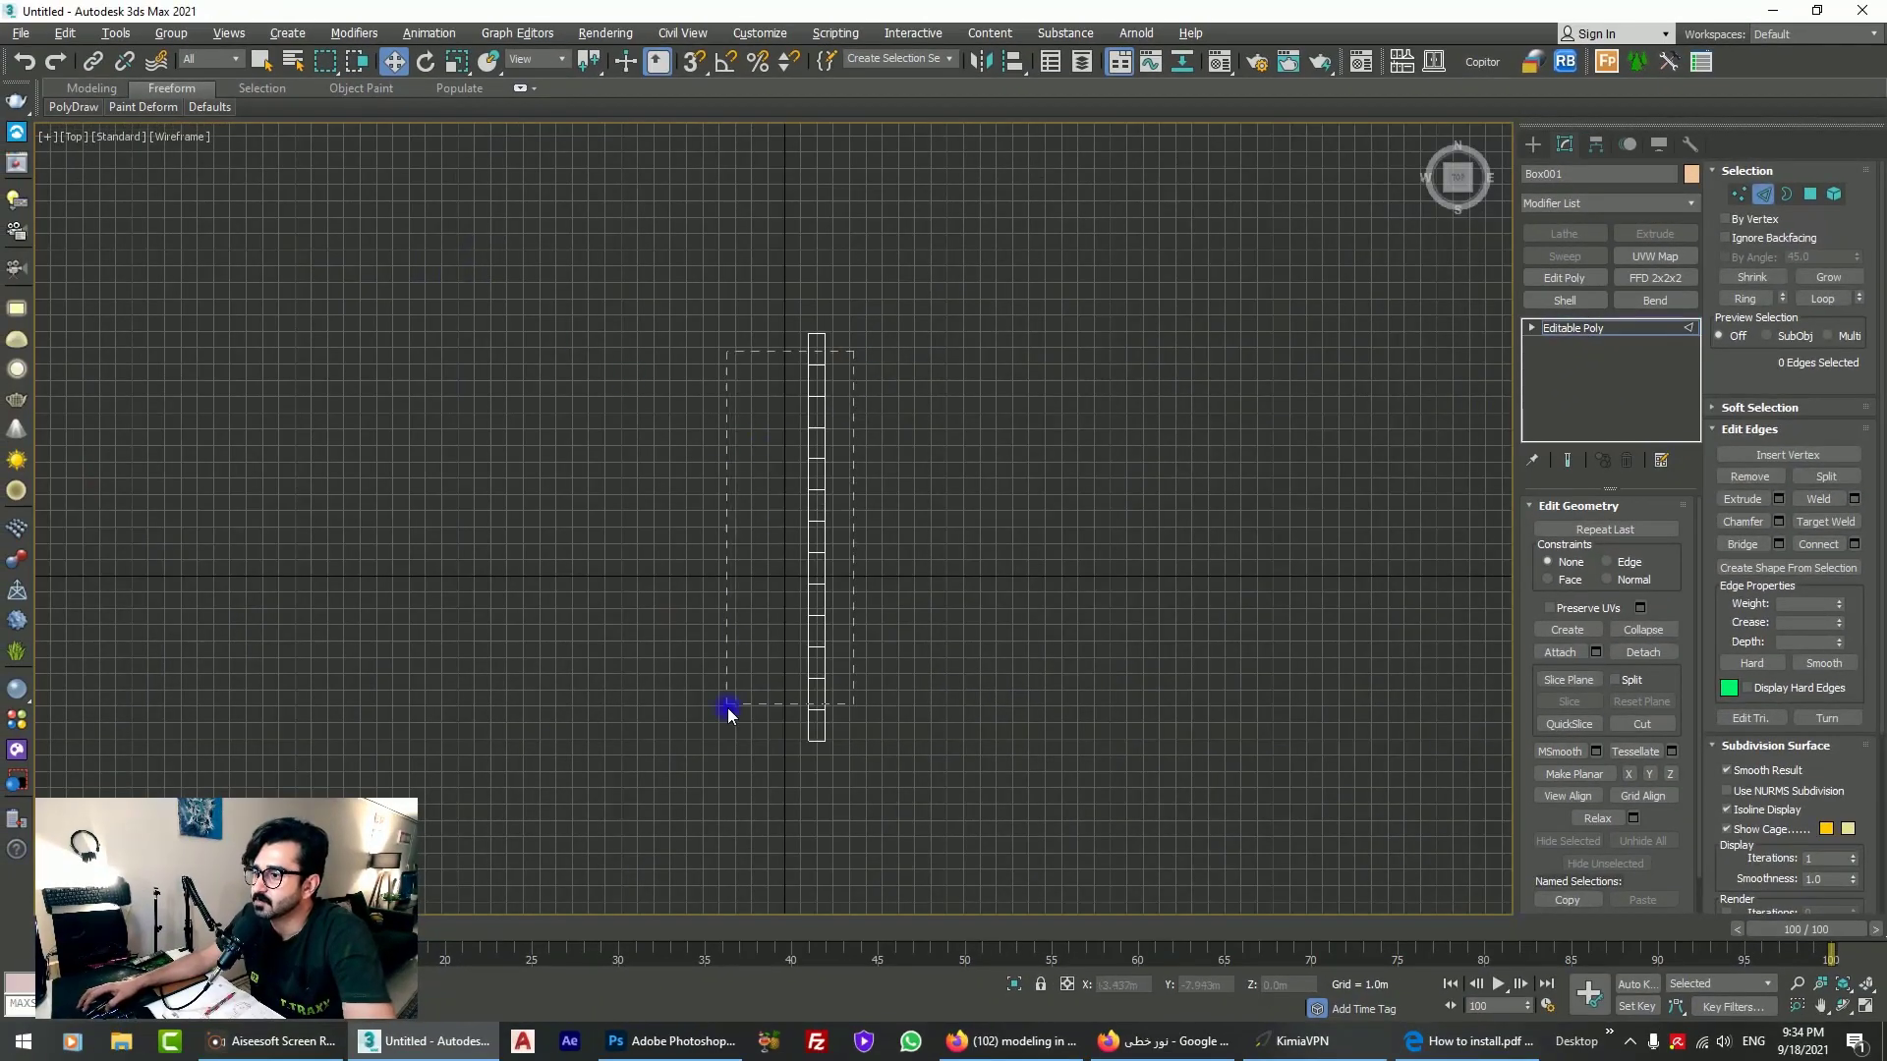
{"action": "left_click_drag", "start_coordinate": [727, 720], "coordinate": [728, 721]}
{"action": "scroll", "coordinate": [968, 750], "scroll_direction": "up", "scroll_amount": 2}
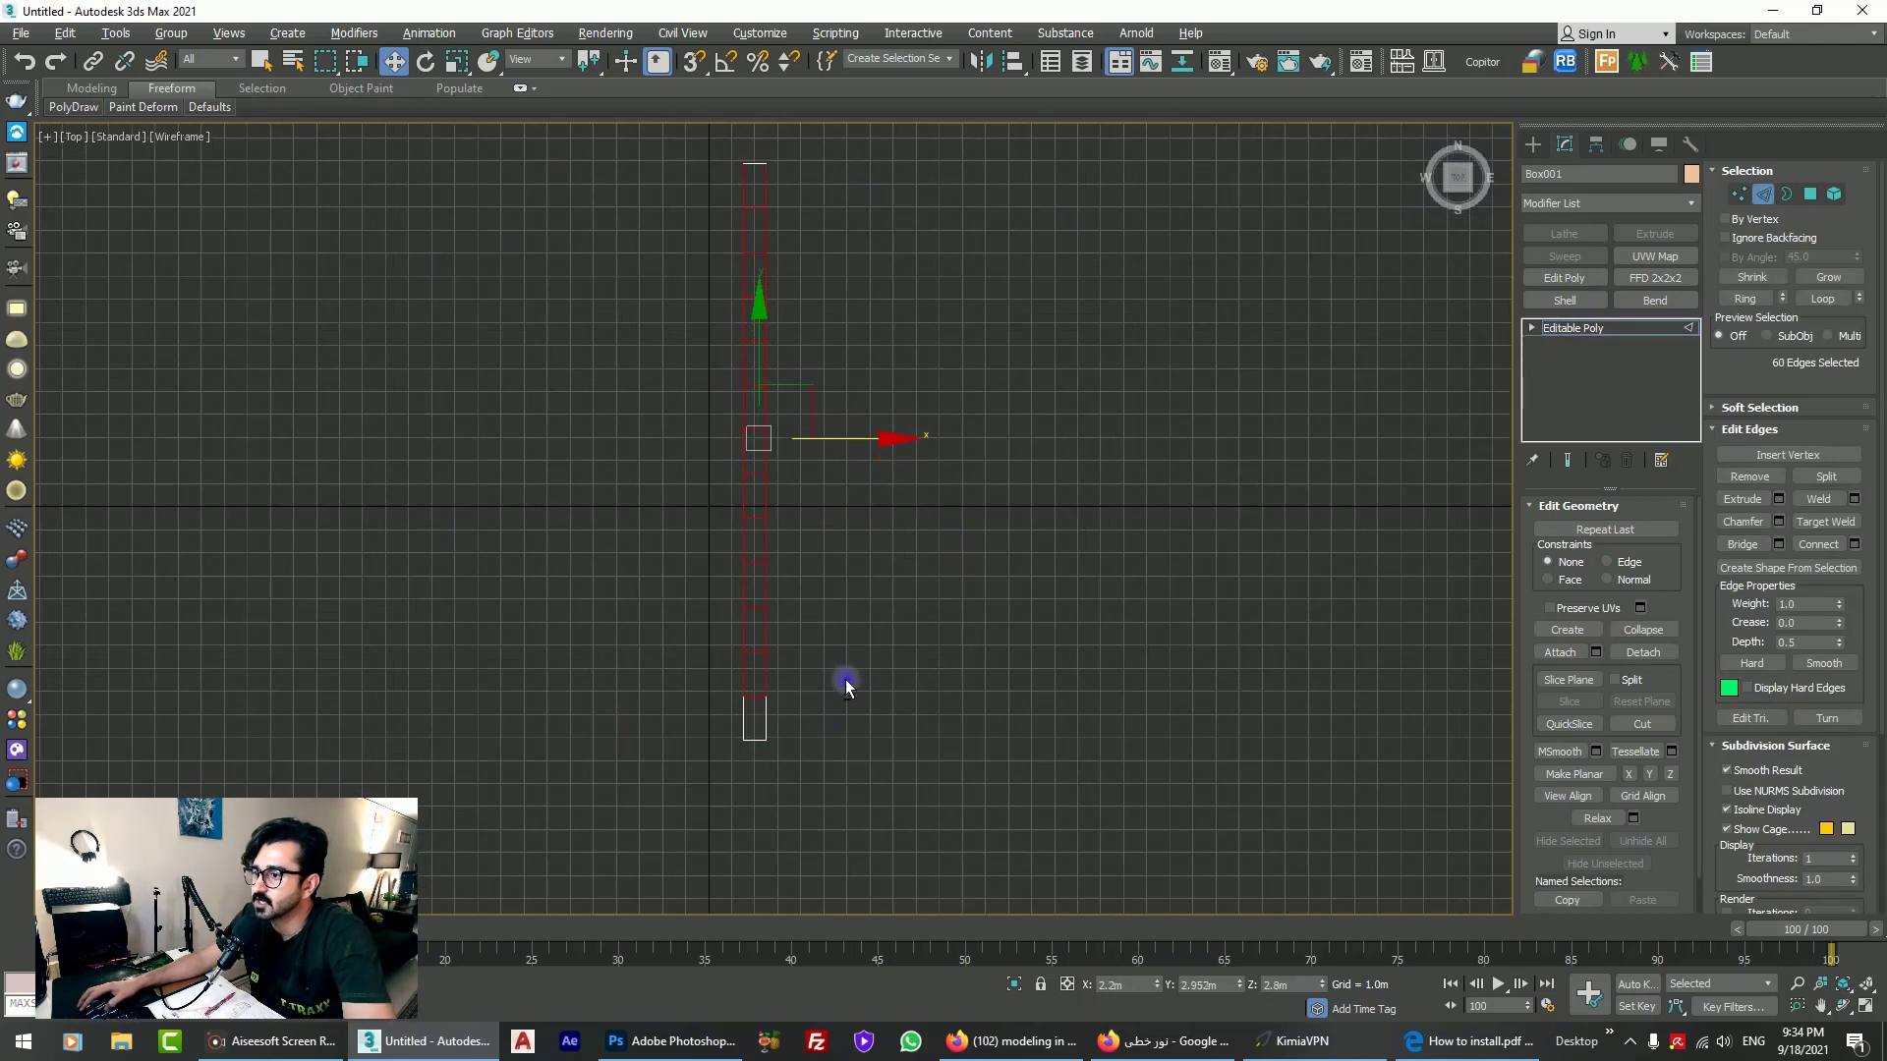
{"action": "left_click_drag", "start_coordinate": [847, 687], "coordinate": [674, 680], "text": "alt"}
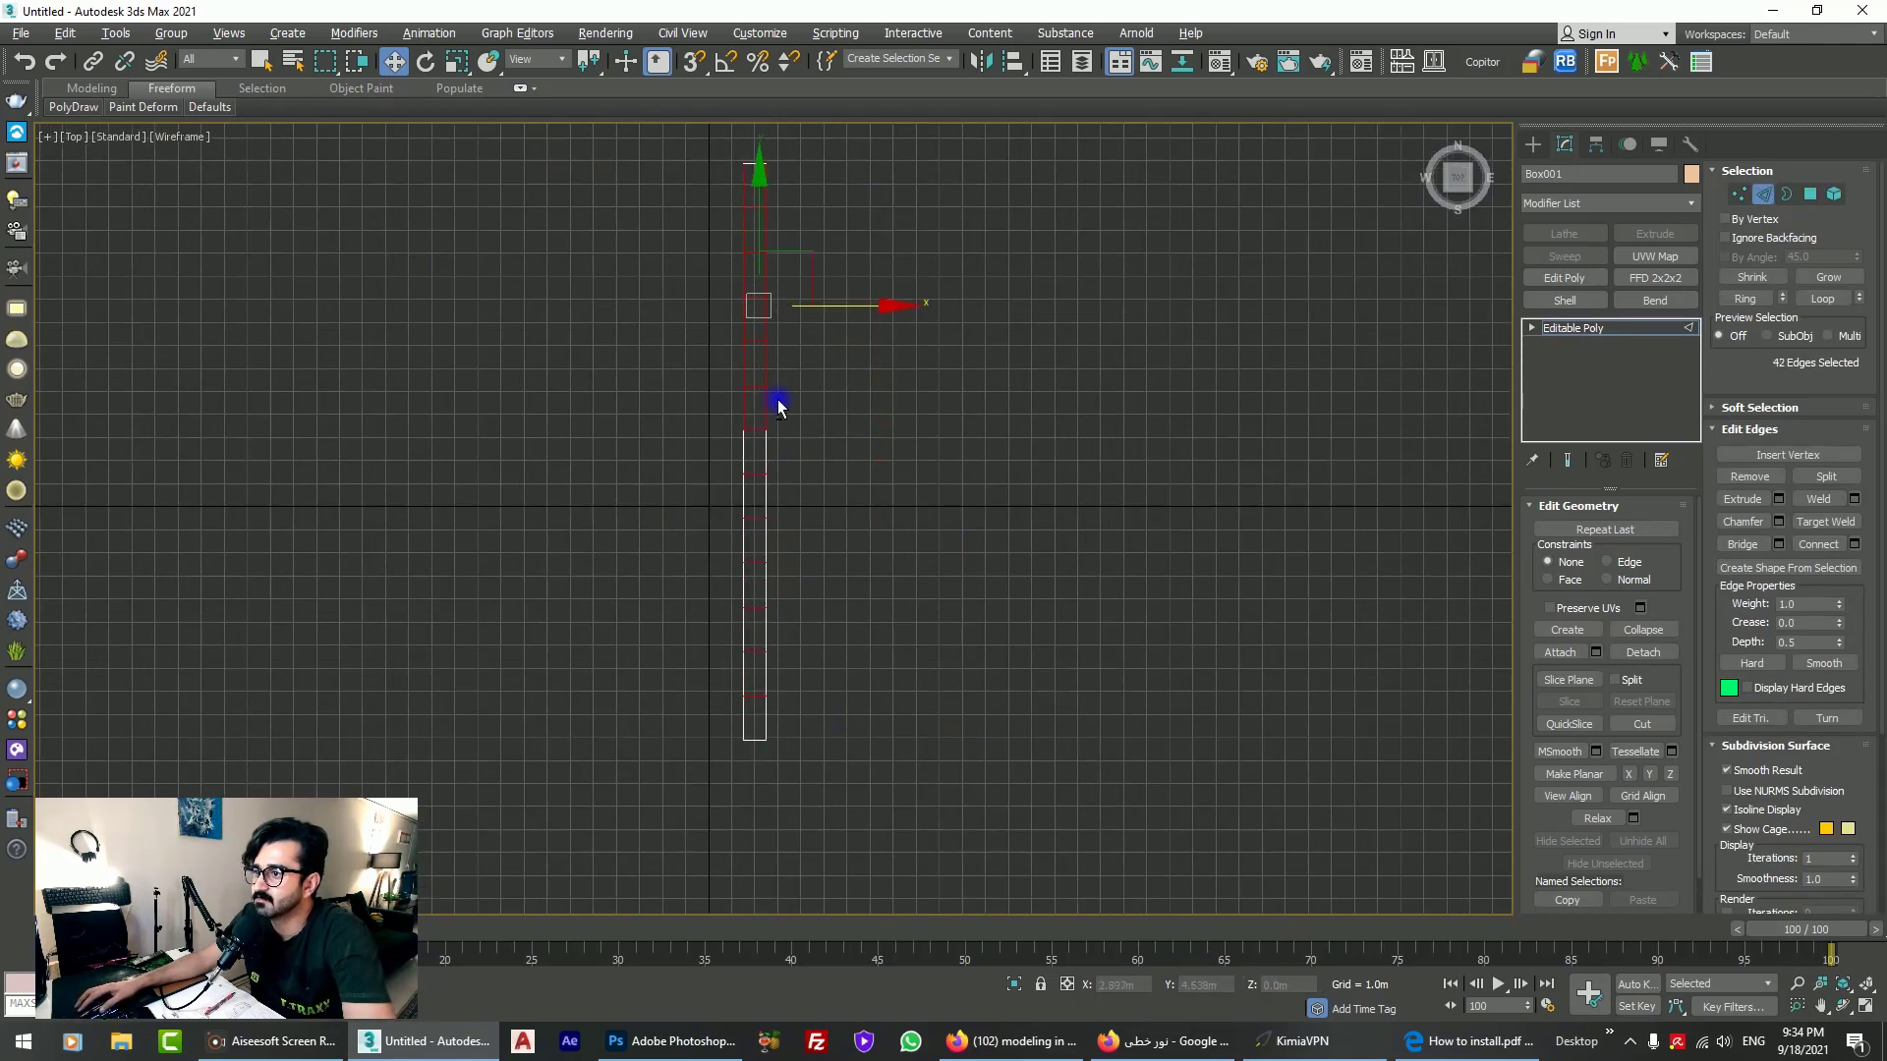
Step: Deselect the remaining unwanted edges, keeping the 24 vertical dividers, and return to Perspective
{"action": "left_click_drag", "start_coordinate": [779, 405], "coordinate": [702, 432], "text": "alt"}
{"action": "middle_click_drag", "start_coordinate": [860, 396], "coordinate": [855, 521]}
{"action": "scroll", "coordinate": [766, 444], "scroll_direction": "up", "scroll_amount": 3}
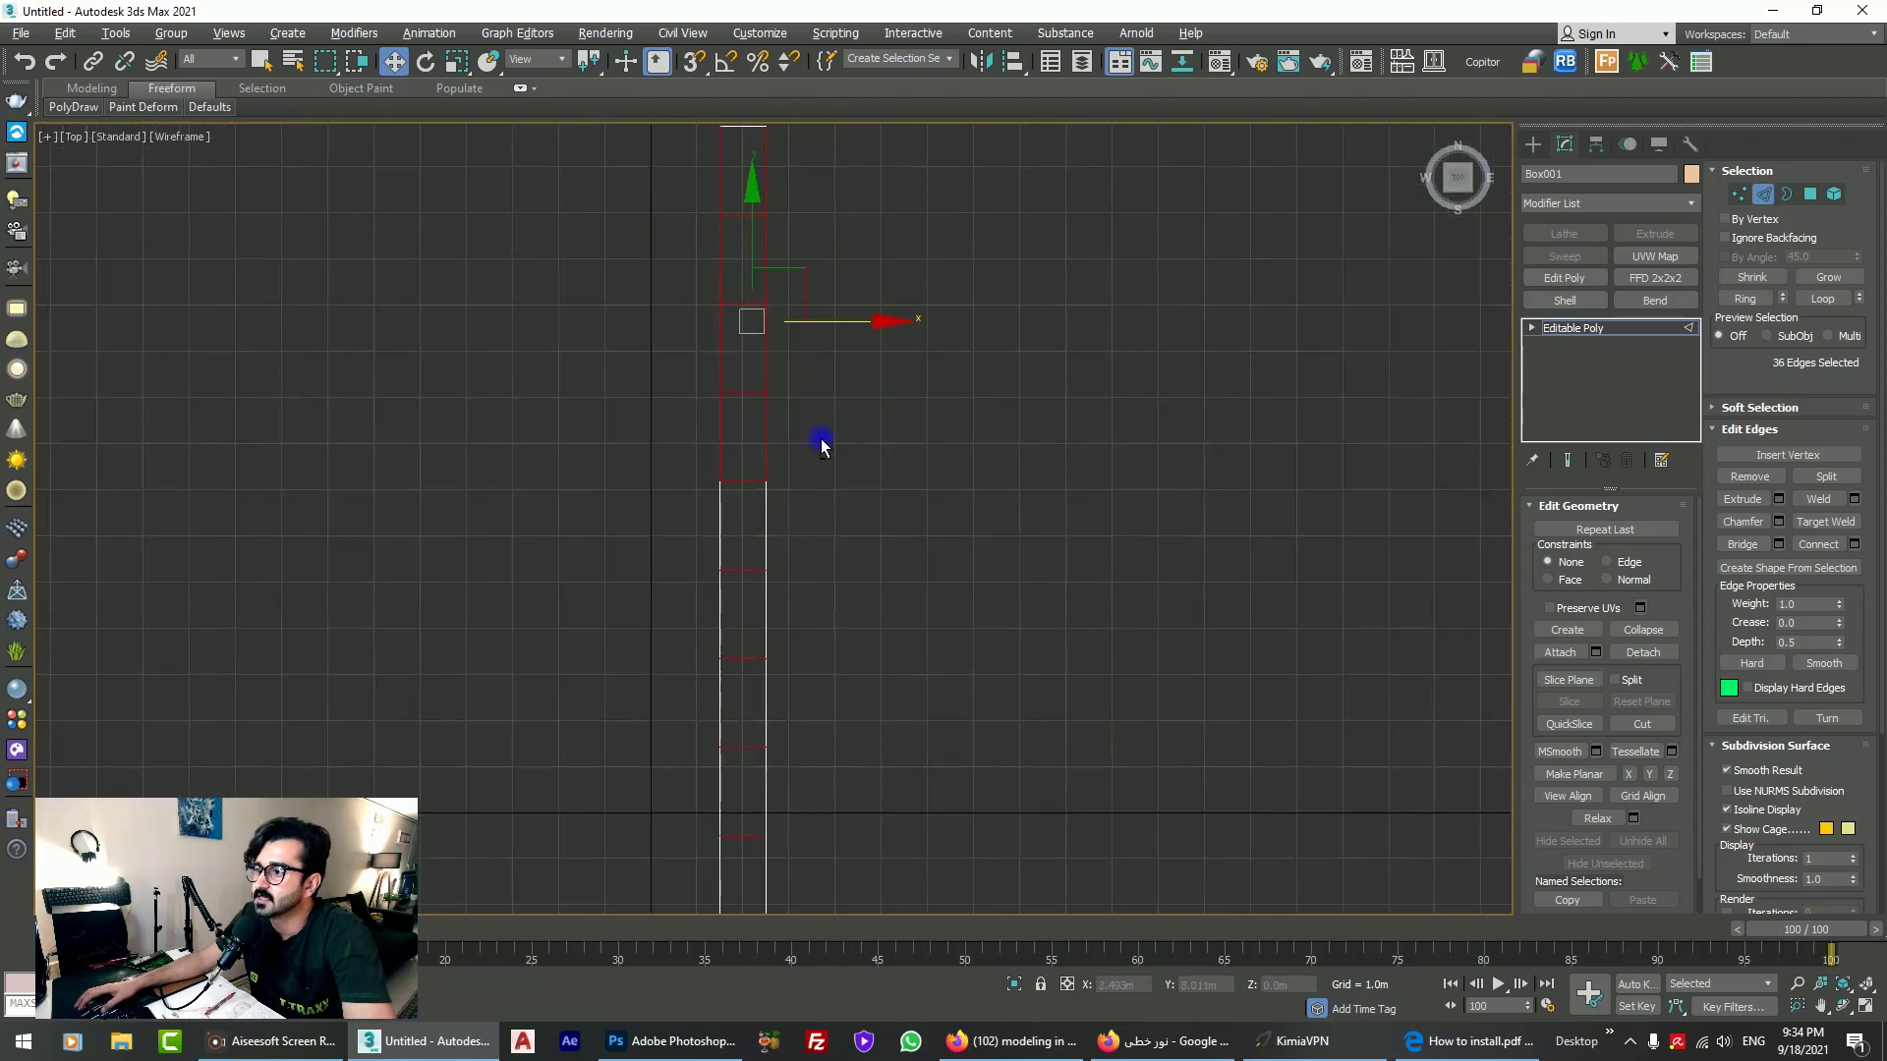
{"action": "left_click_drag", "start_coordinate": [822, 443], "coordinate": [674, 447], "text": "alt"}
{"action": "left_click_drag", "start_coordinate": [702, 352], "coordinate": [808, 349], "text": "alt"}
{"action": "middle_click_drag", "start_coordinate": [809, 356], "coordinate": [863, 534]}
{"action": "left_click_drag", "start_coordinate": [863, 534], "coordinate": [656, 516], "text": "alt"}
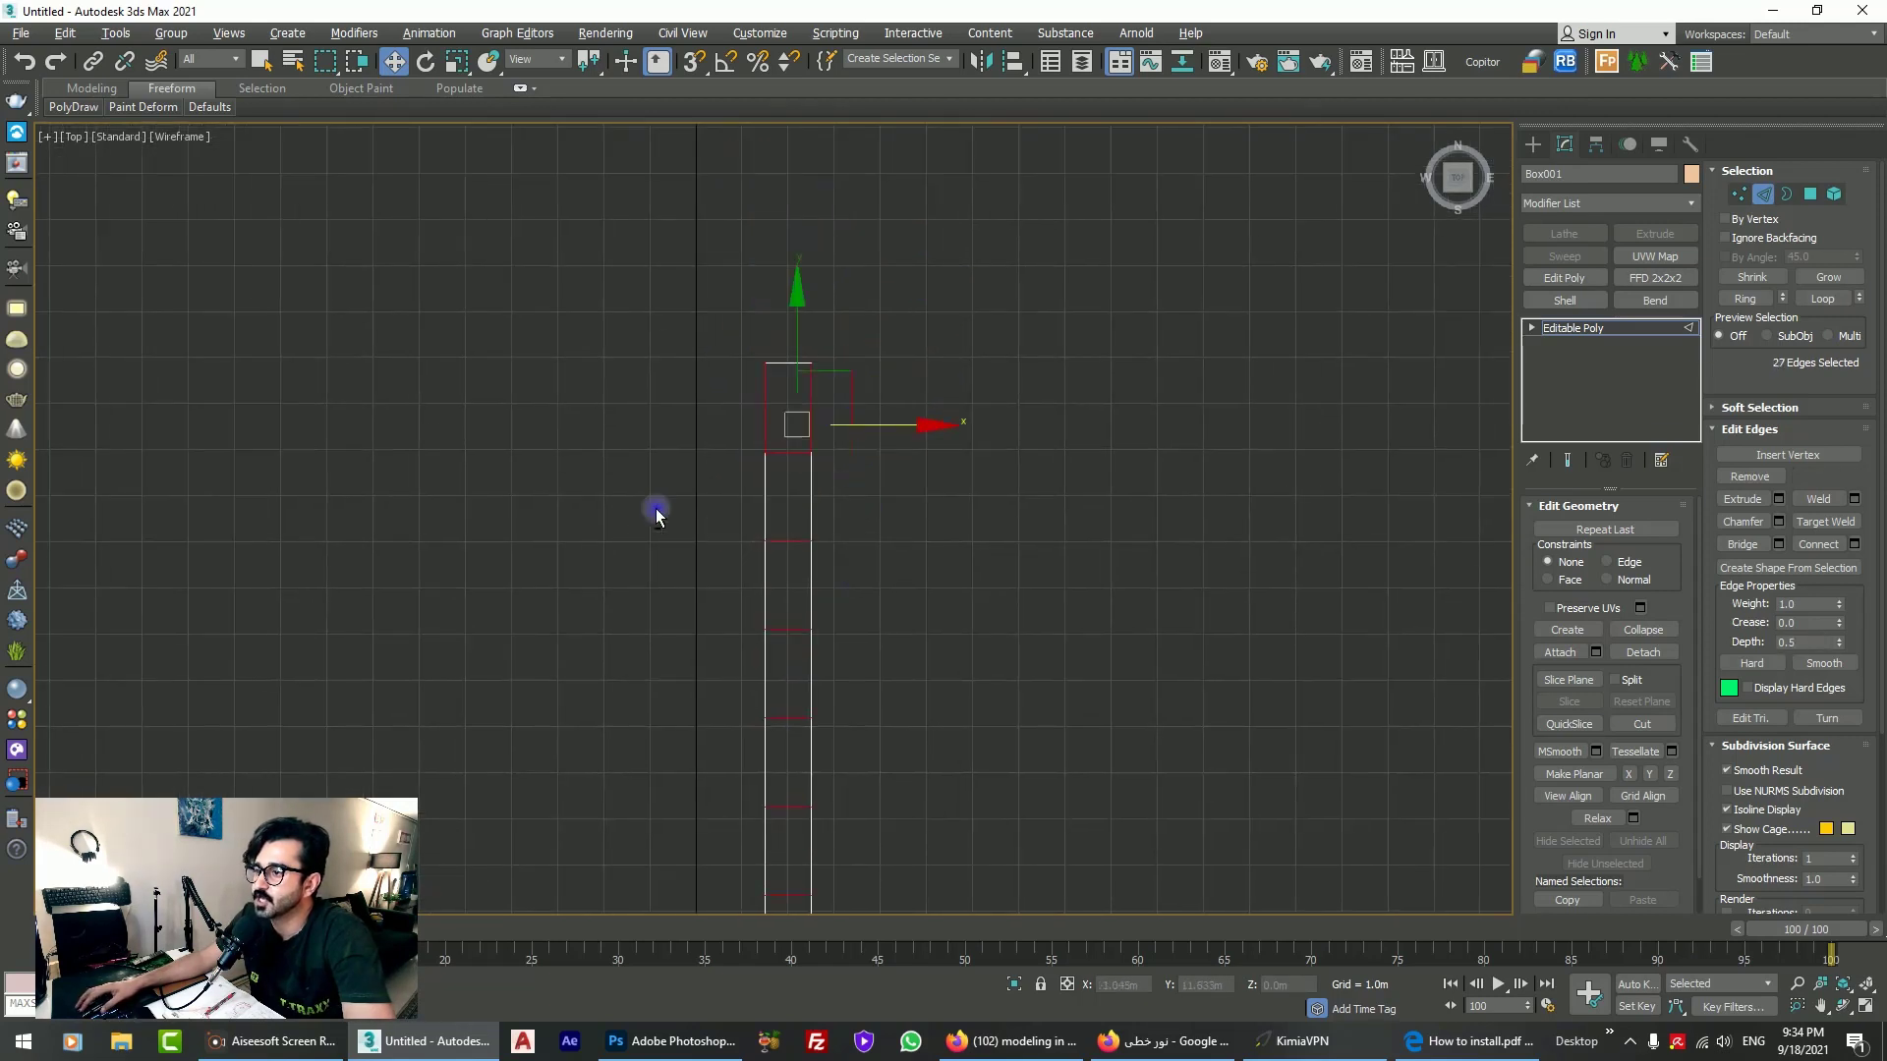
{"action": "key", "text": "alt+w"}
{"action": "key", "text": "alt+w"}
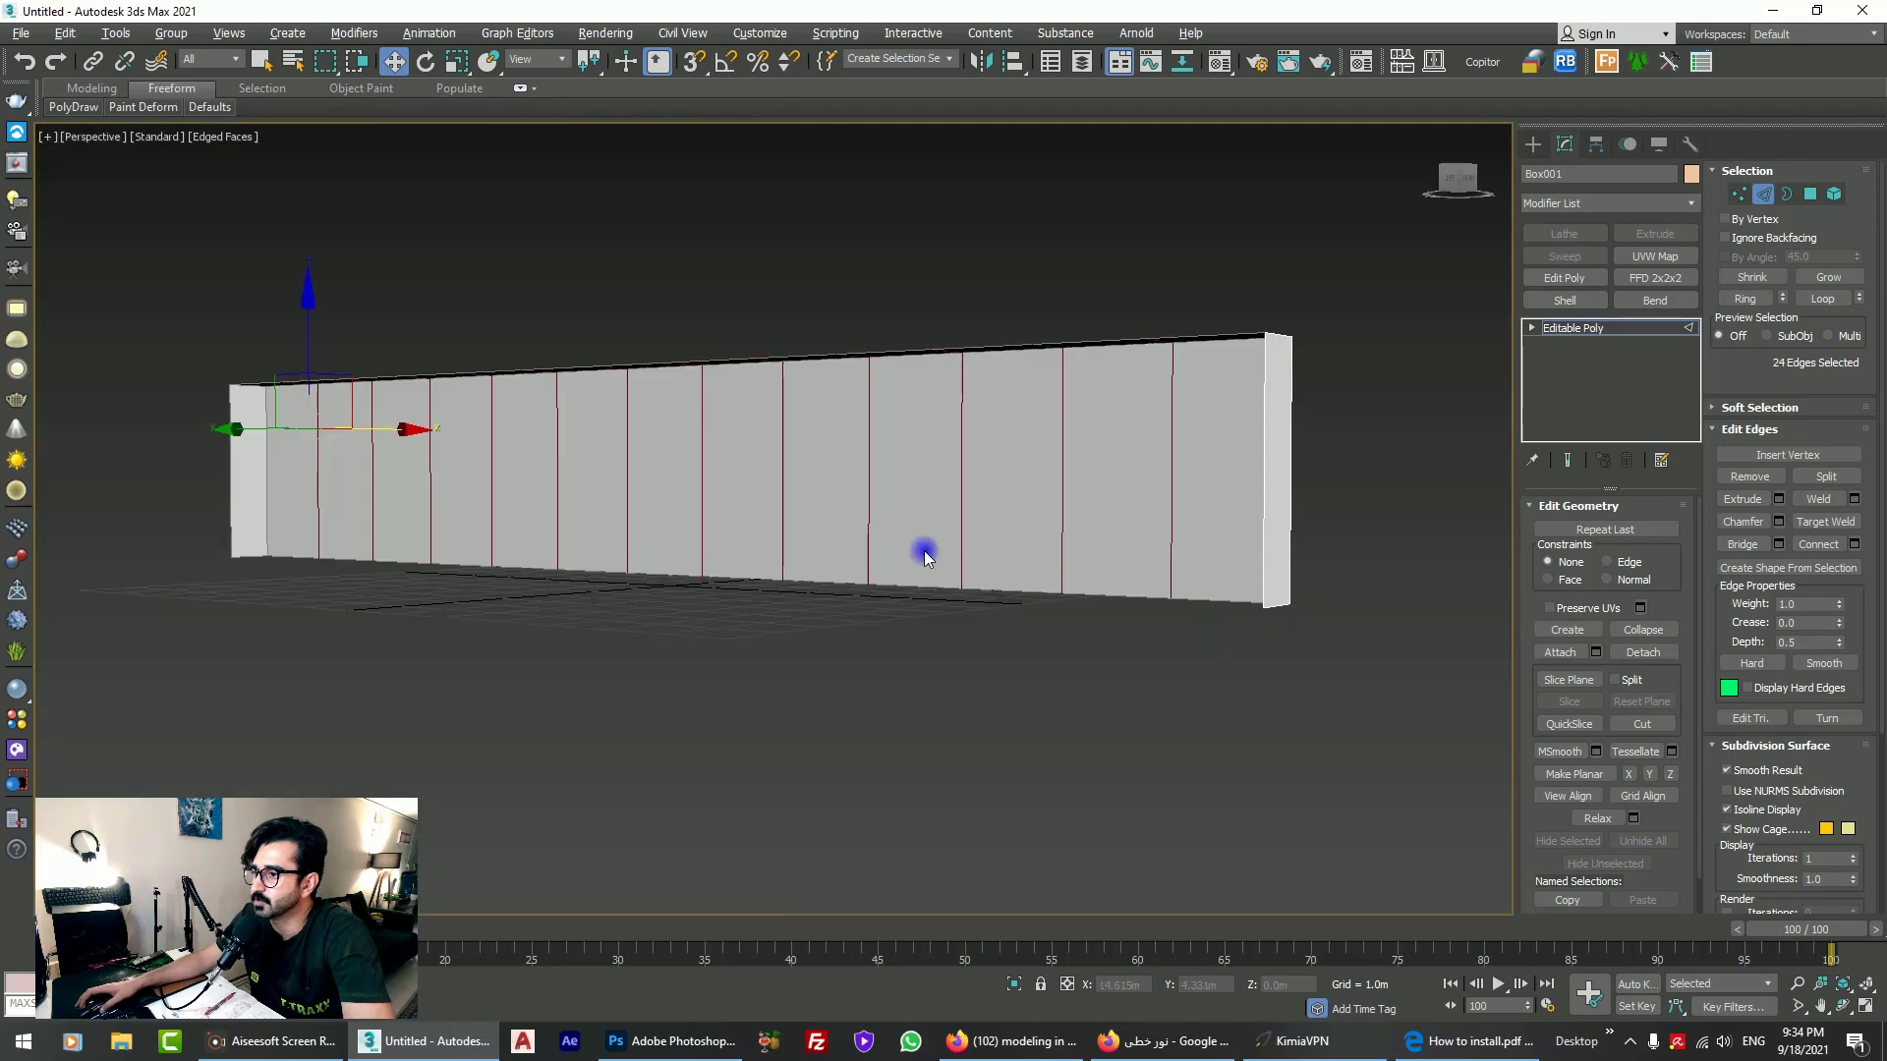
{"action": "middle_click_drag", "start_coordinate": [923, 547], "coordinate": [953, 492], "text": "alt"}
{"action": "scroll", "coordinate": [664, 432], "scroll_direction": "up", "scroll_amount": 4}
{"action": "scroll", "coordinate": [665, 432], "scroll_direction": "up", "scroll_amount": 3}
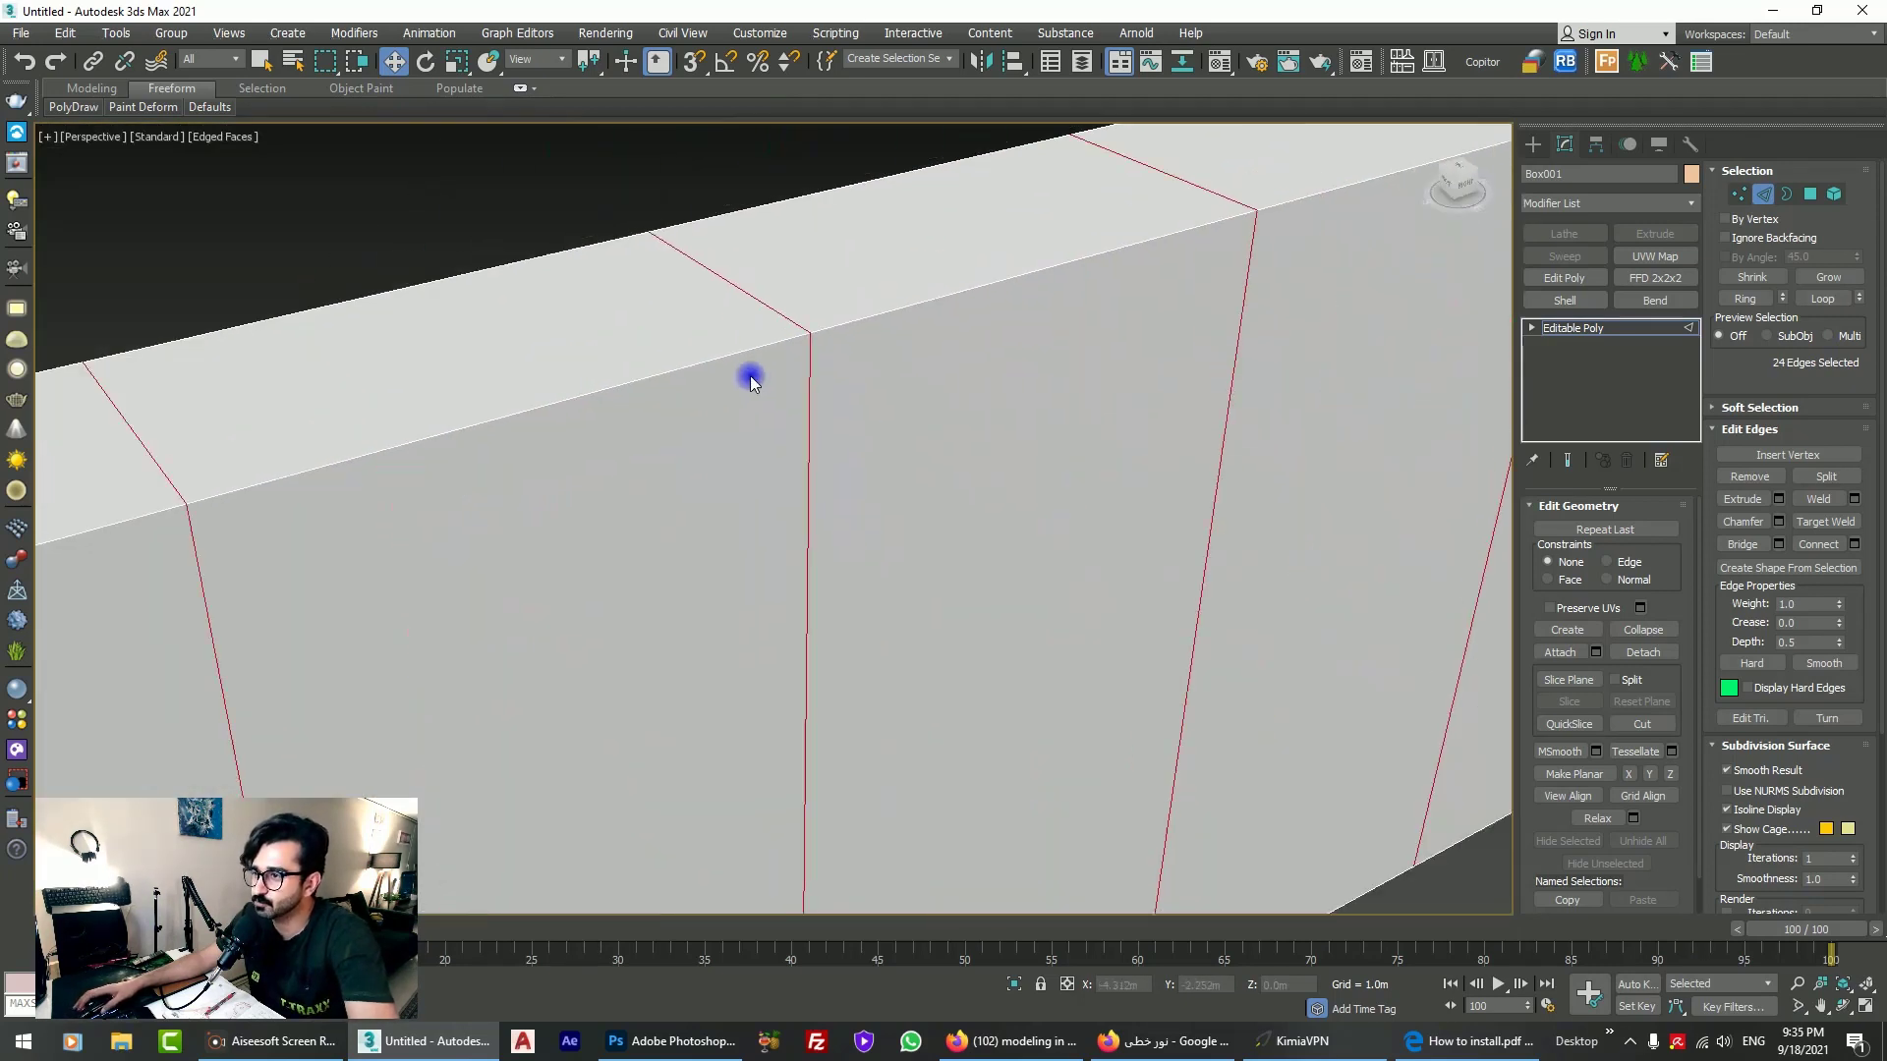
Step: Chamfer the selected edges with Amount 0.04m and 0 segments, then enter Polygon mode
{"action": "right_click", "coordinate": [831, 352]}
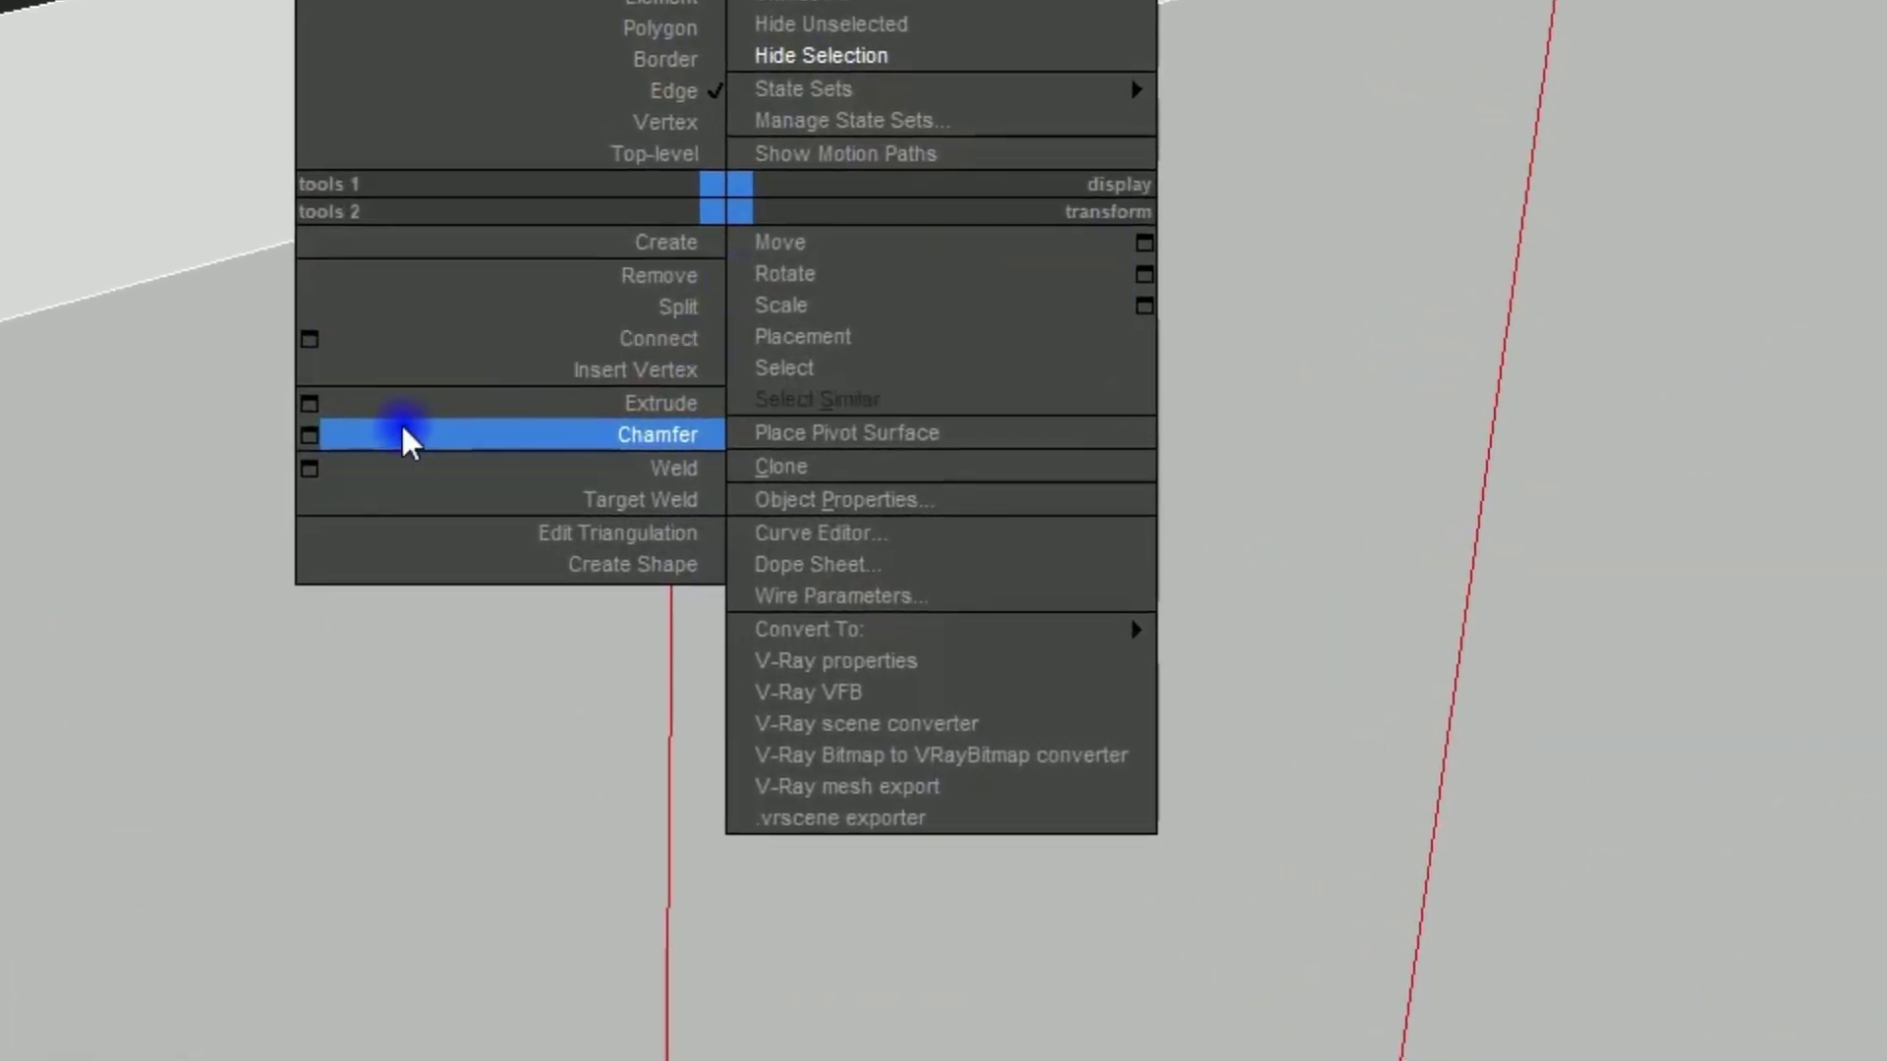
{"action": "left_click", "coordinate": [310, 435]}
{"action": "scroll", "coordinate": [640, 434], "scroll_direction": "up", "scroll_amount": 4}
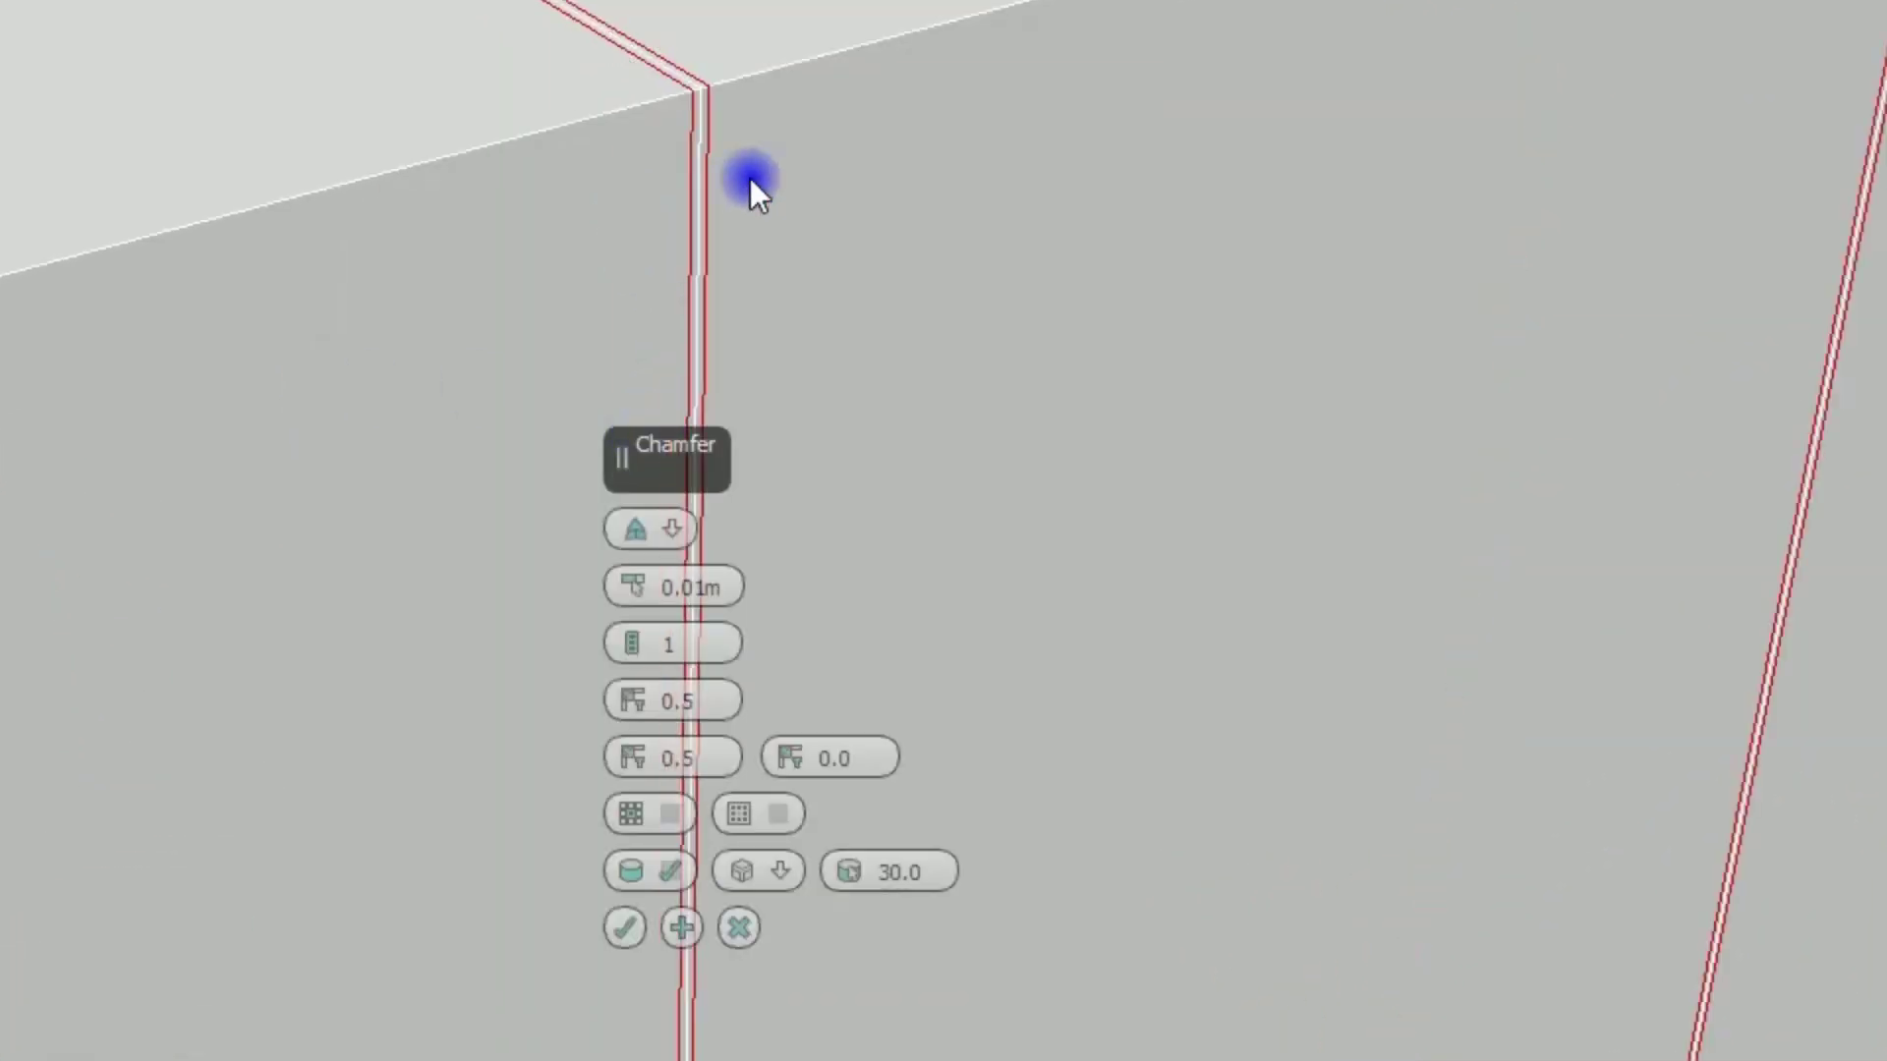
{"action": "left_click", "coordinate": [639, 651]}
{"action": "left_click", "coordinate": [635, 651]}
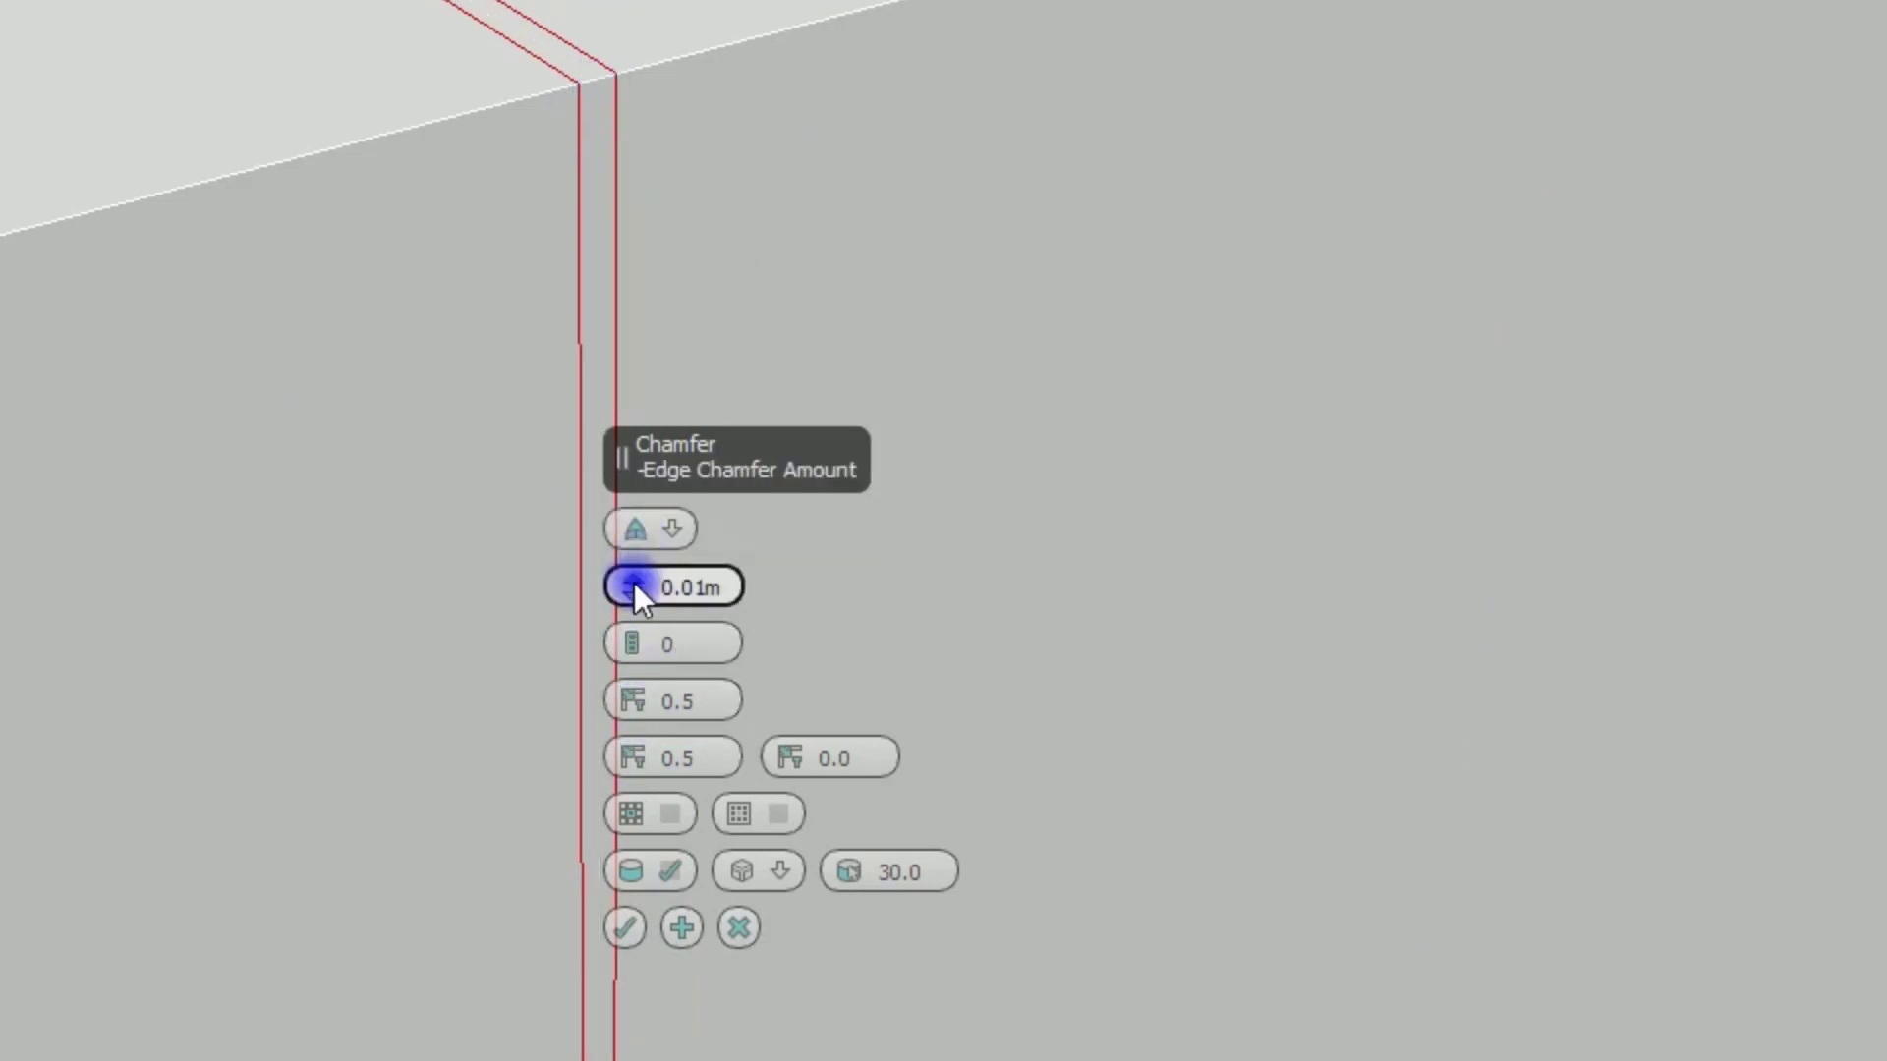
{"action": "left_click_drag", "start_coordinate": [633, 582], "coordinate": [634, 528]}
{"action": "scroll", "coordinate": [1042, 234], "scroll_direction": "down", "scroll_amount": 4}
{"action": "scroll", "coordinate": [1081, 233], "scroll_direction": "down", "scroll_amount": 5}
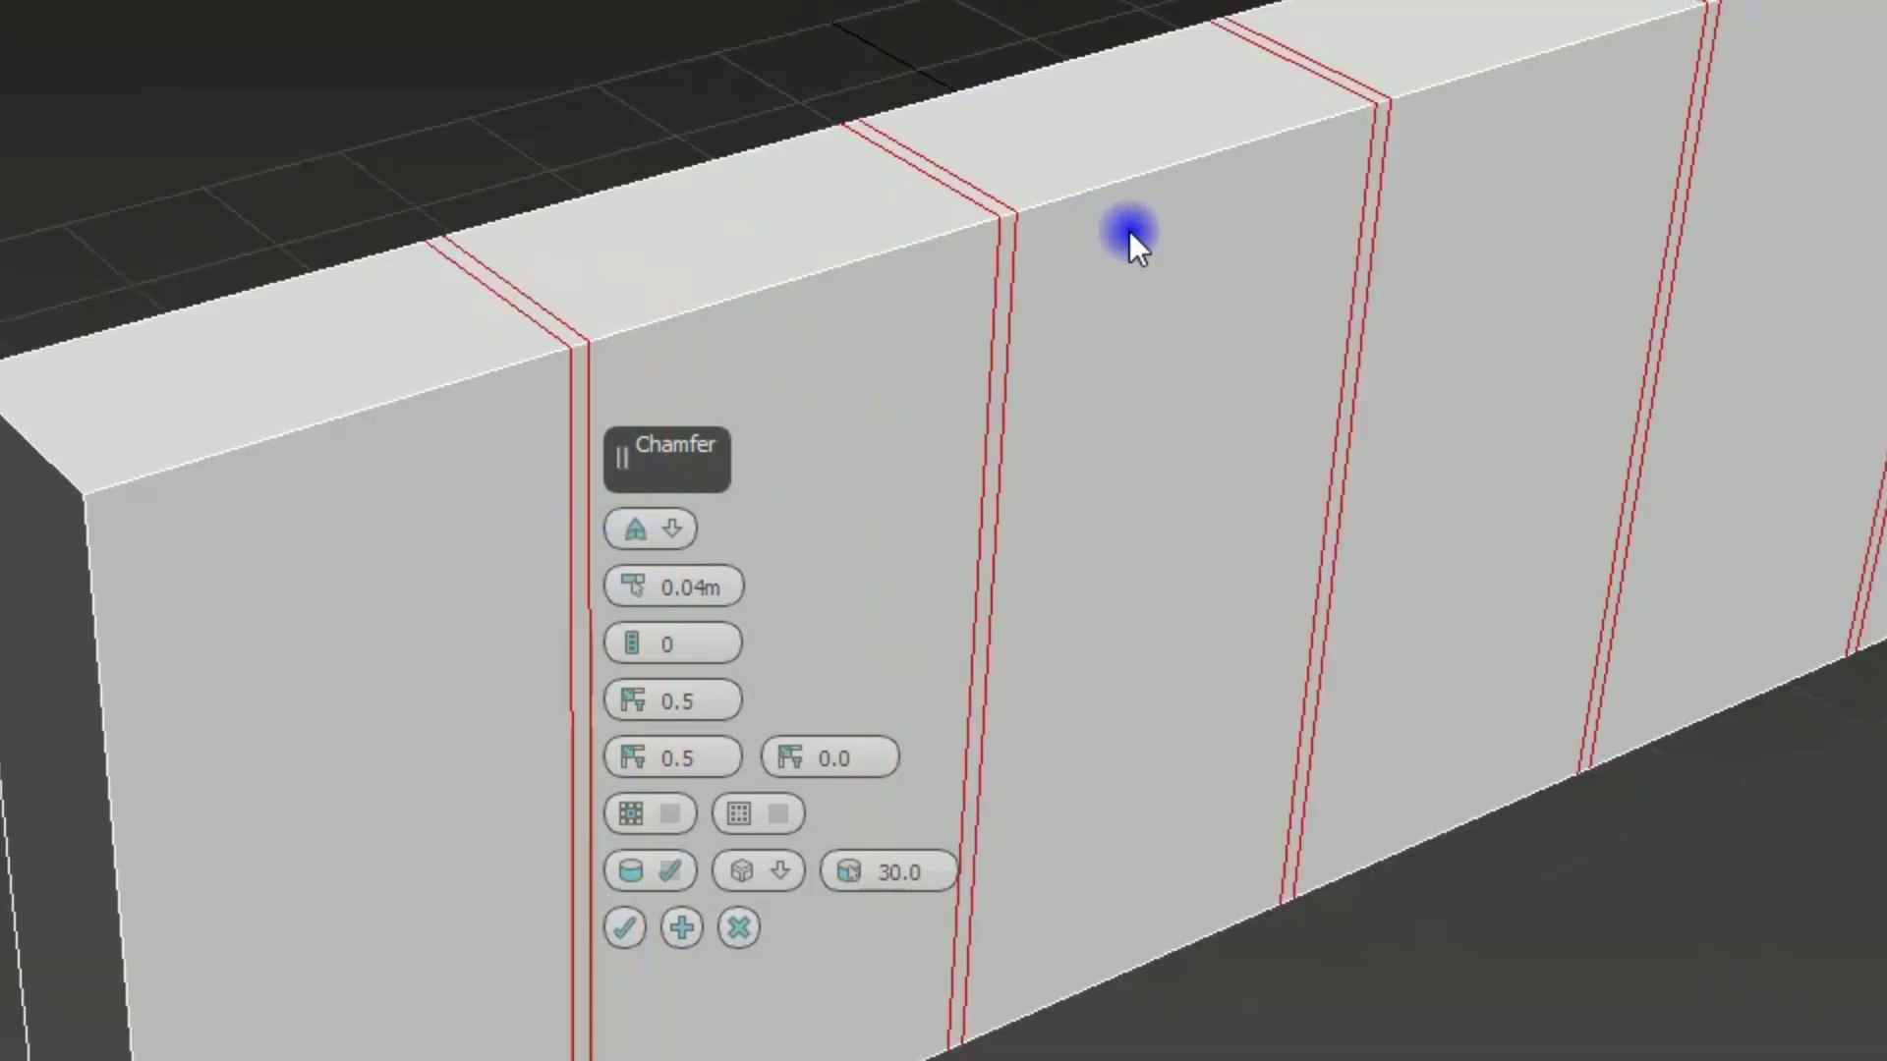
{"action": "scroll", "coordinate": [1018, 231], "scroll_direction": "up", "scroll_amount": 5}
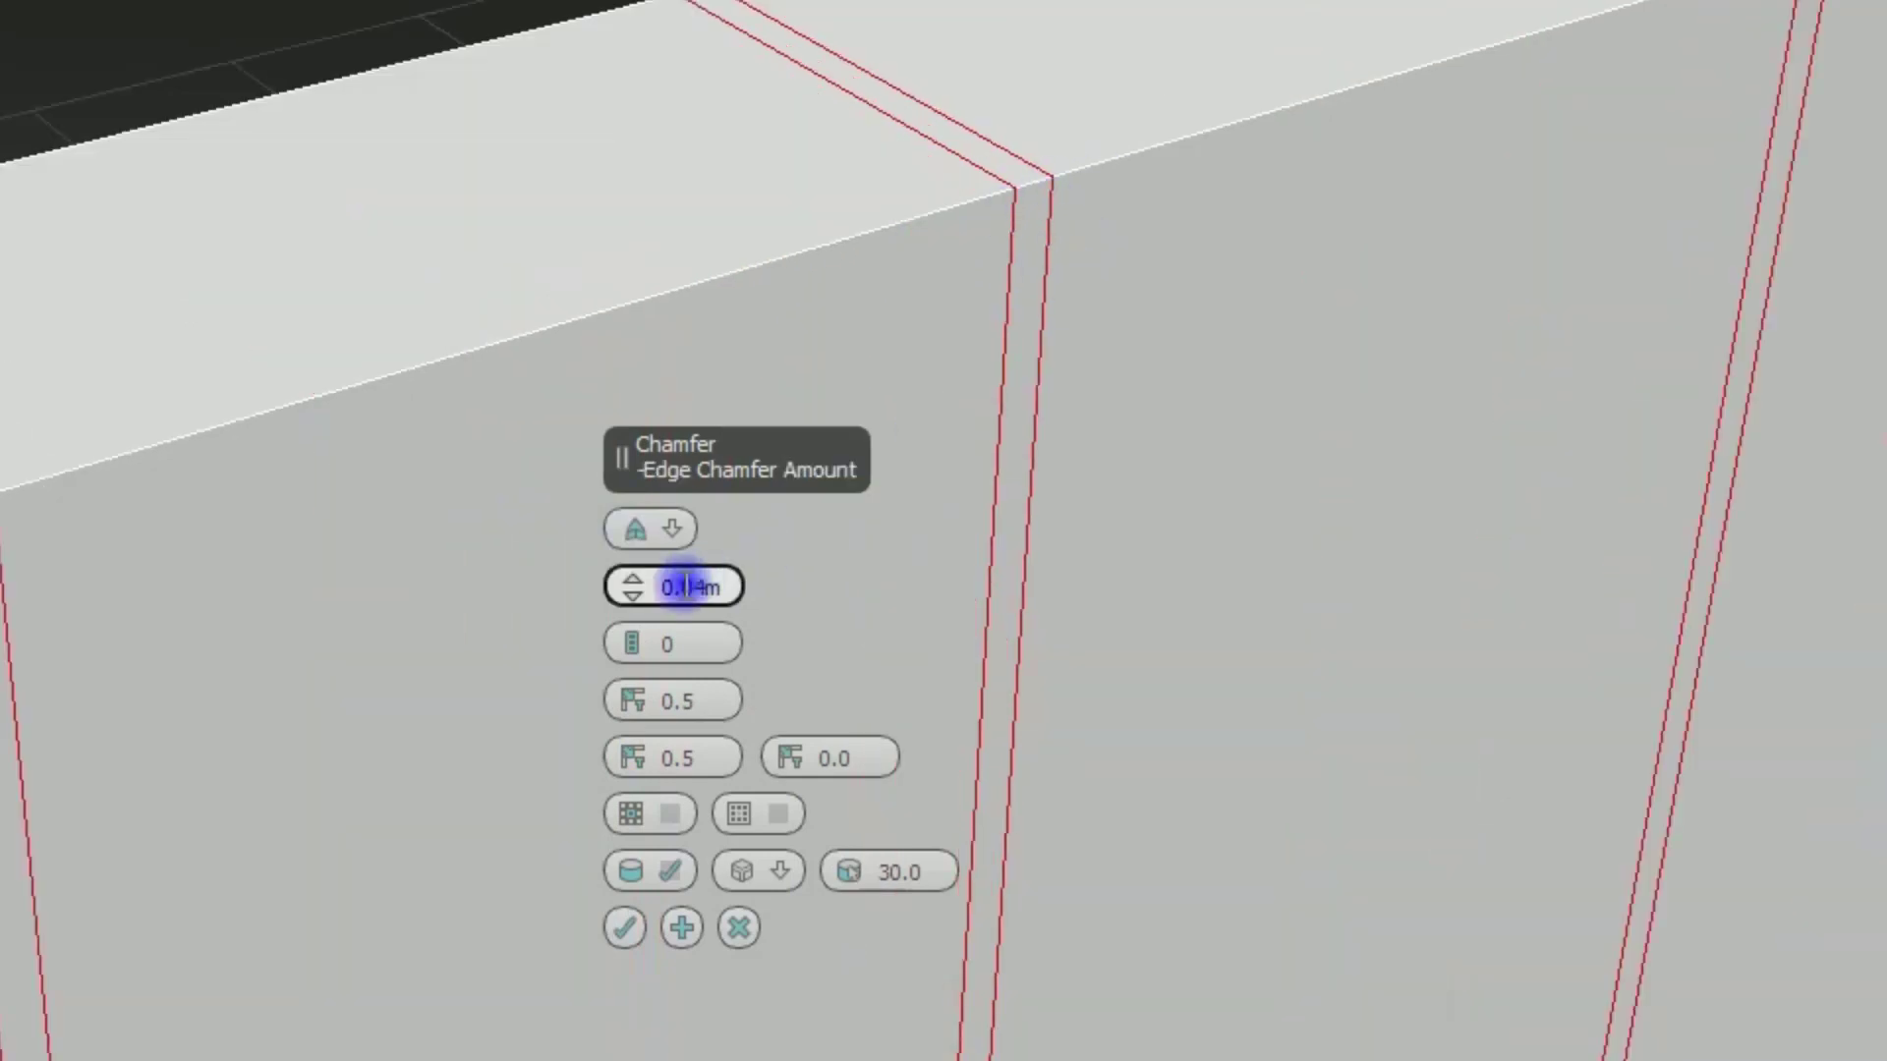
{"action": "left_click", "coordinate": [624, 928]}
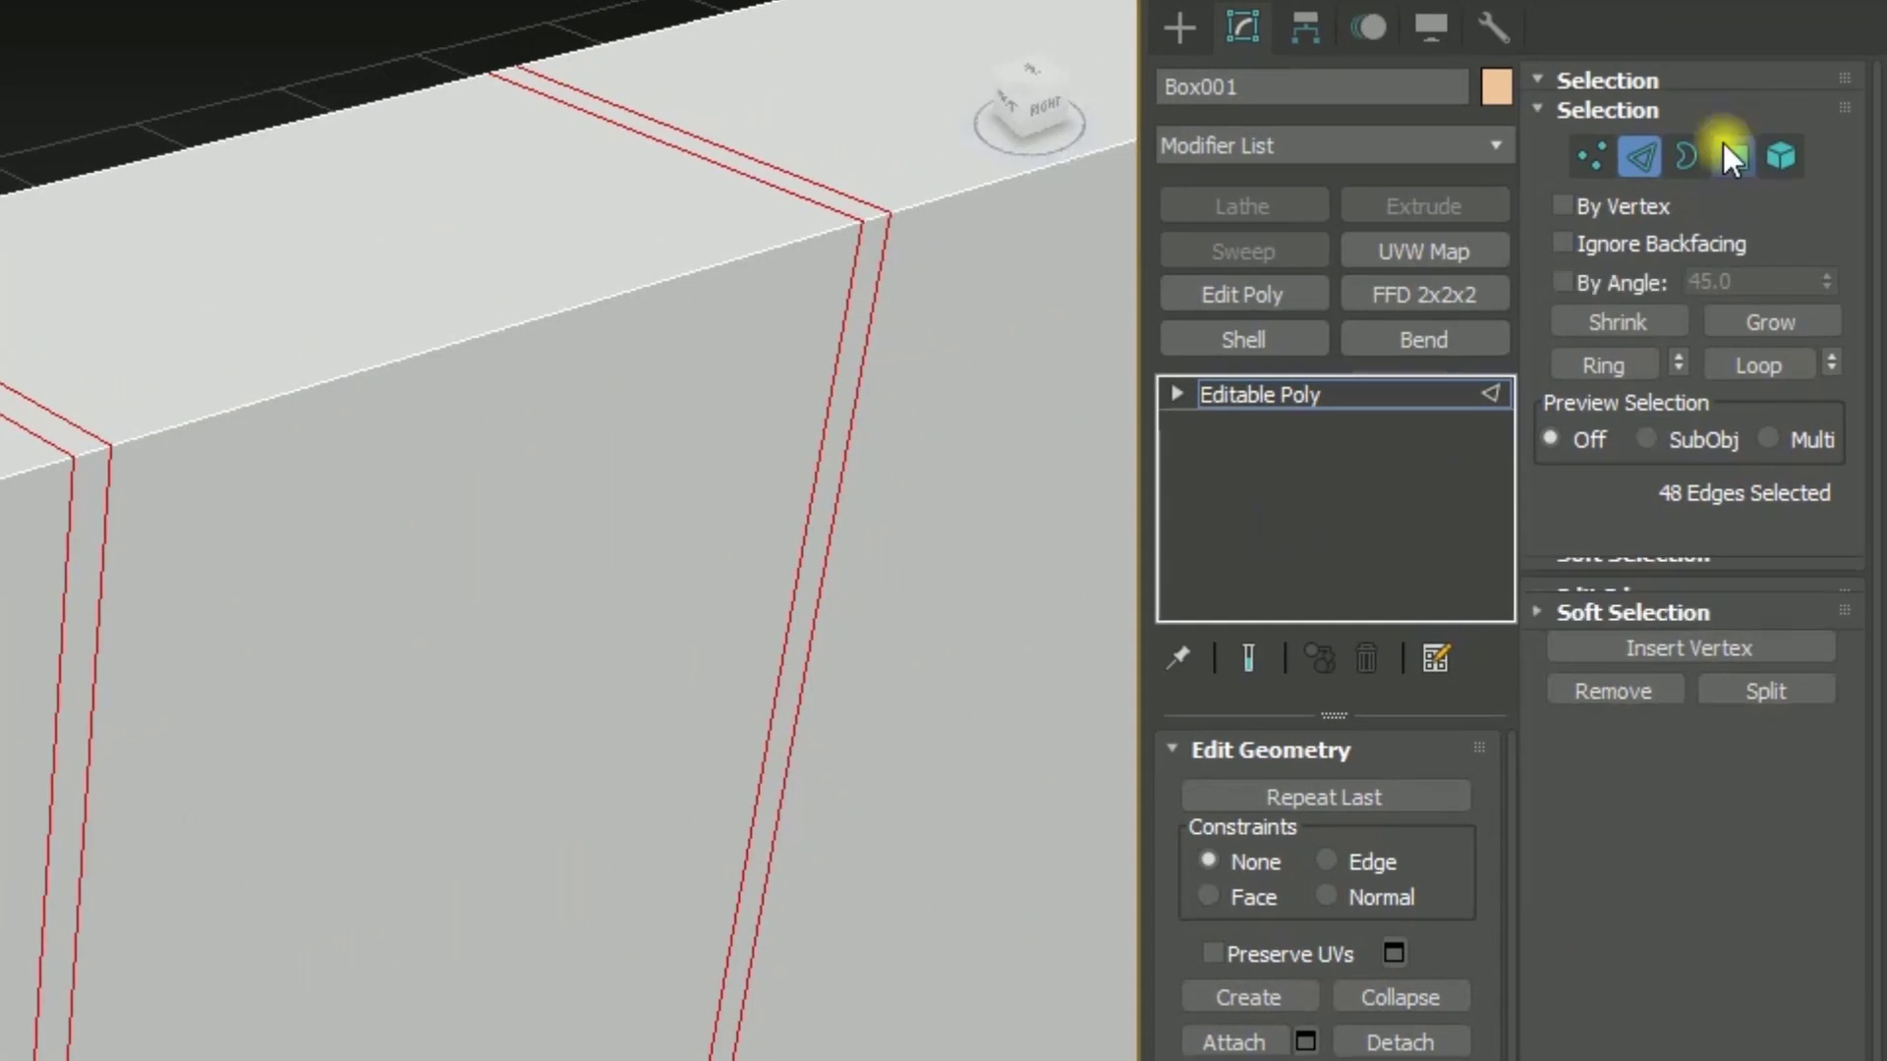
{"action": "left_click", "coordinate": [1727, 149]}
{"action": "scroll", "coordinate": [569, 516], "scroll_direction": "down", "scroll_amount": 6}
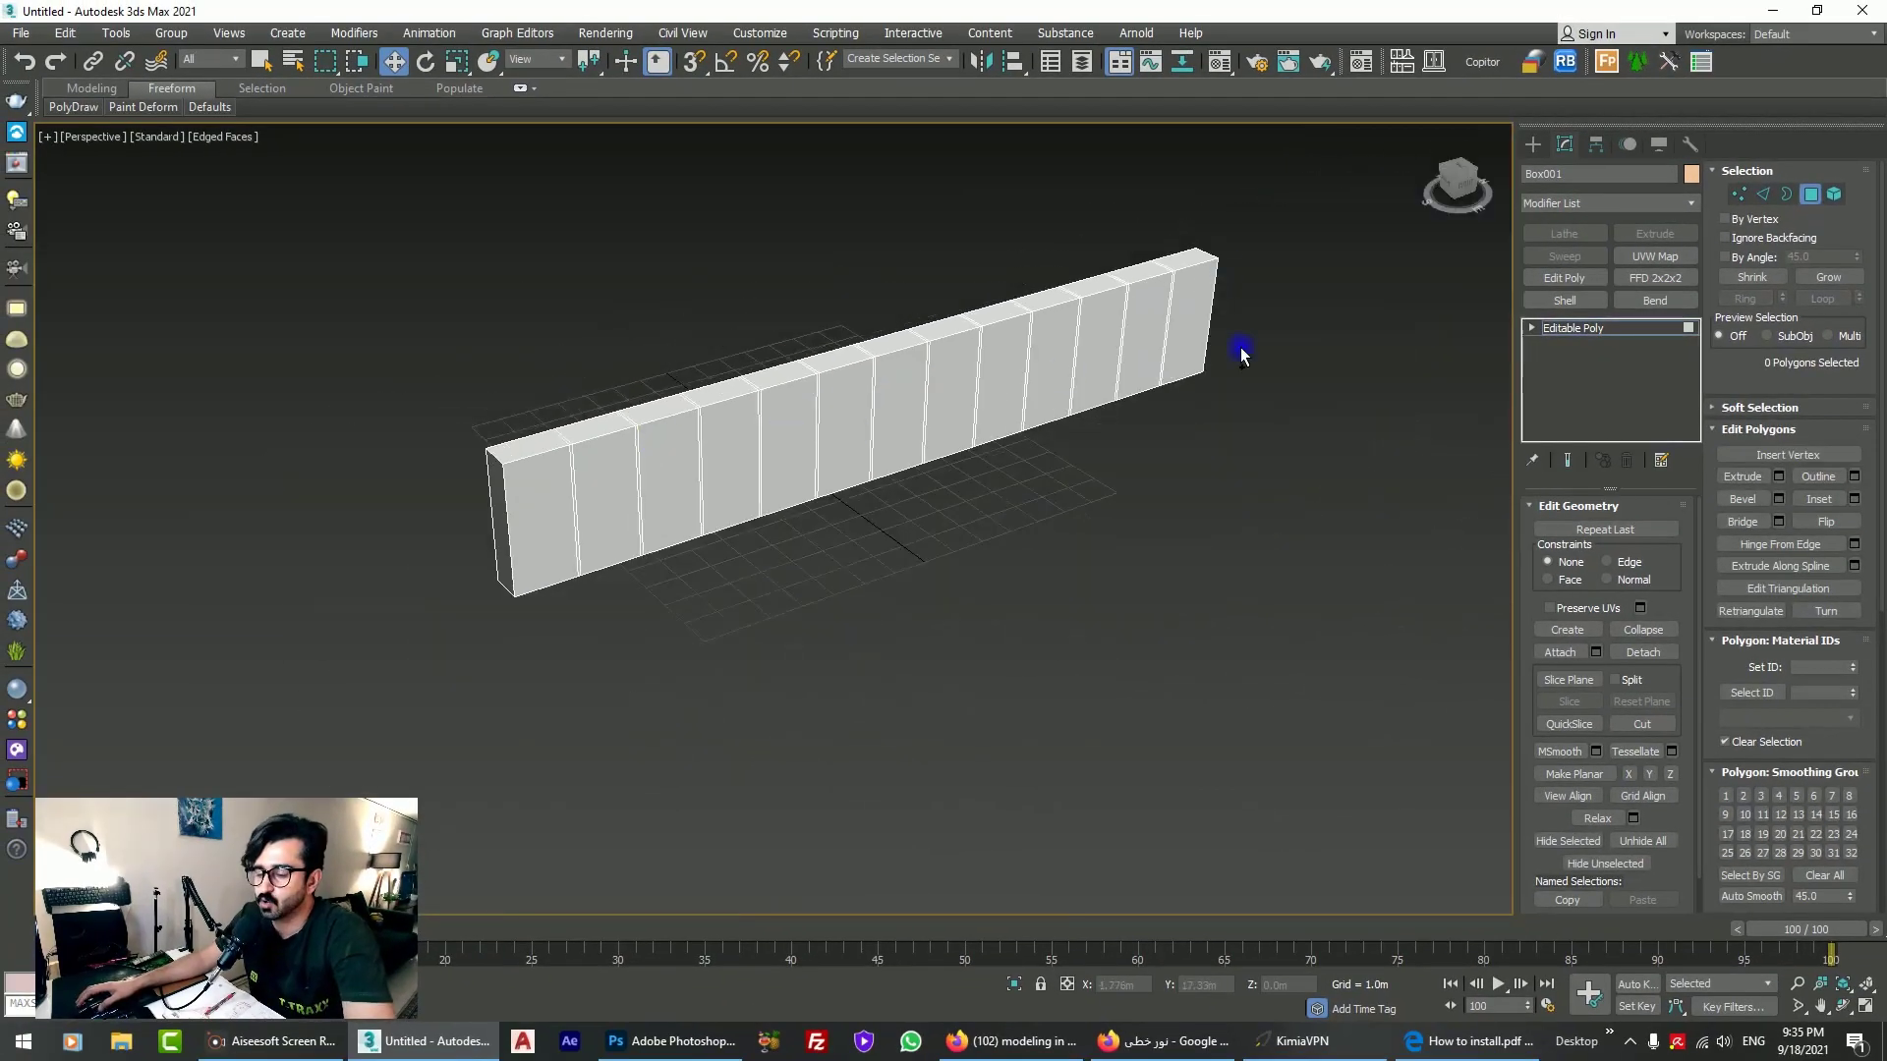
Step: Select all wall polygons, then deselect the front and top faces of the first panels
{"action": "key", "text": "ctrl+a"}
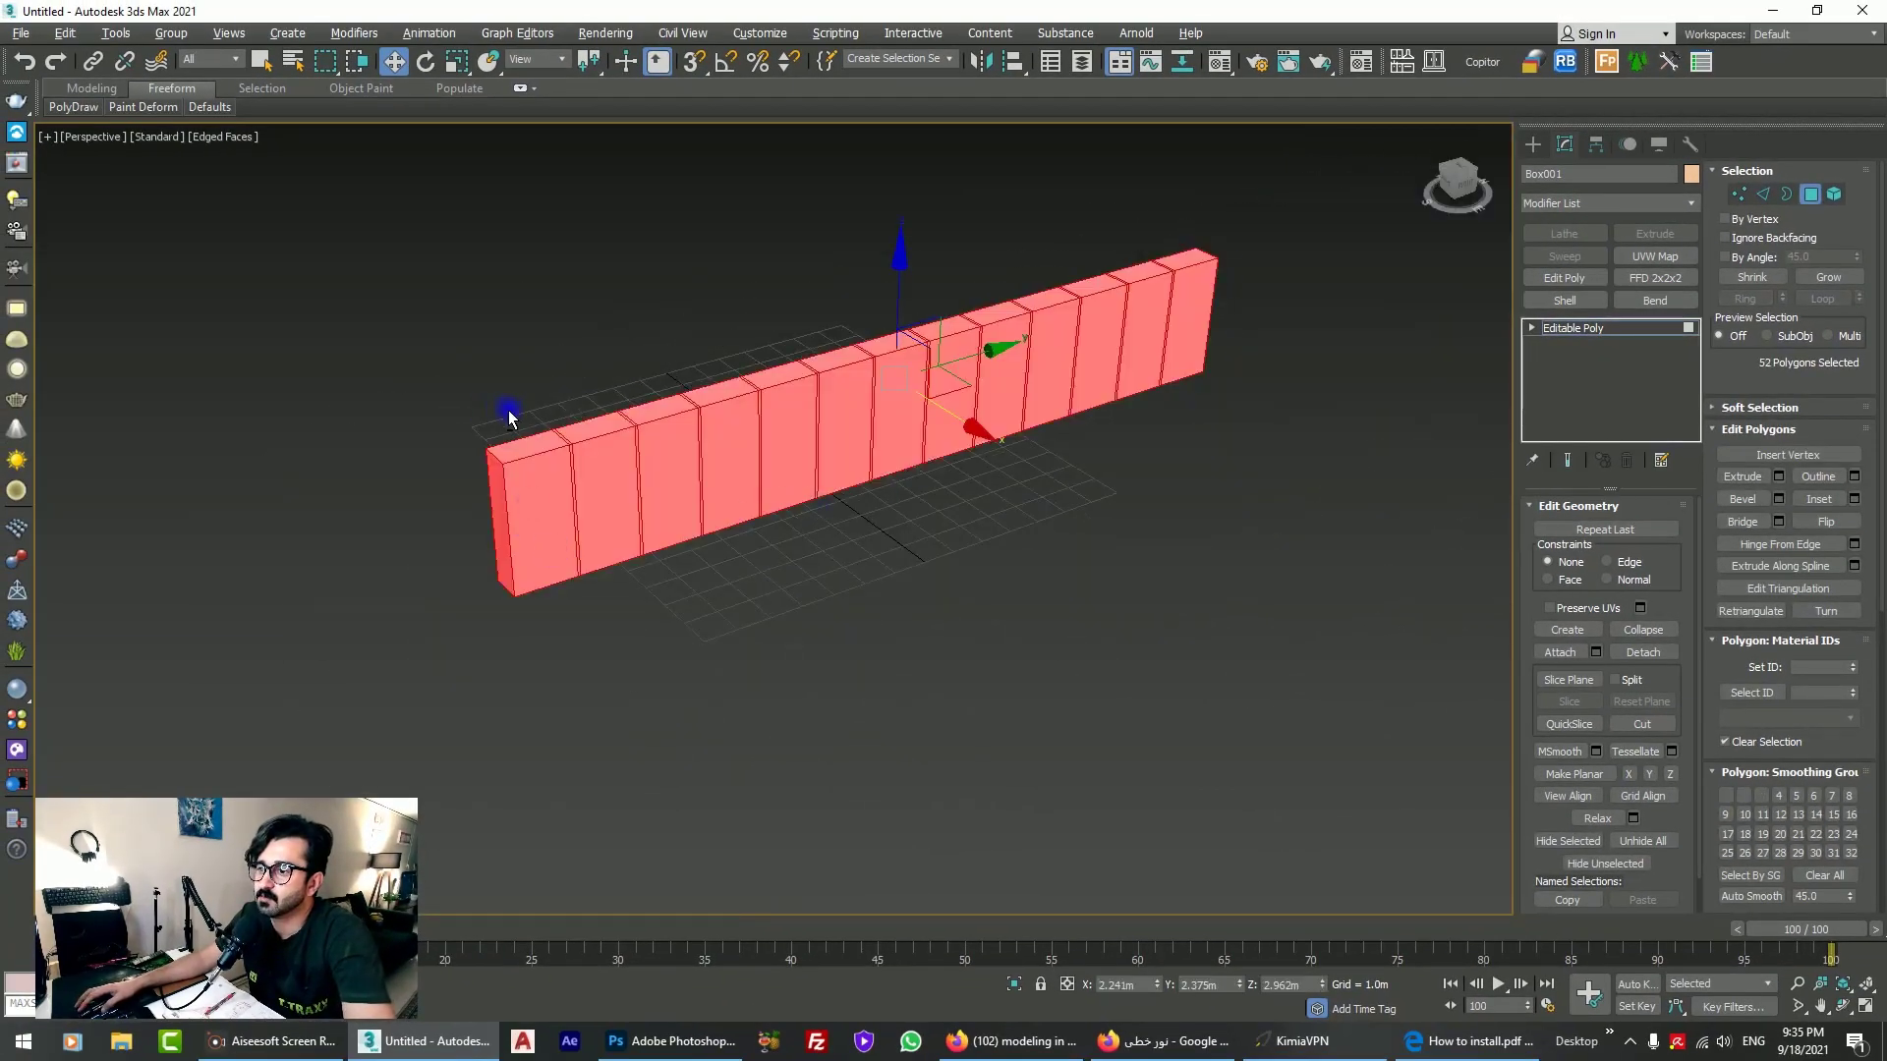
{"action": "left_click_drag", "start_coordinate": [508, 411], "coordinate": [428, 607], "text": "alt"}
{"action": "left_click", "coordinate": [622, 472], "text": "alt"}
{"action": "left_click", "coordinate": [619, 416], "text": "alt"}
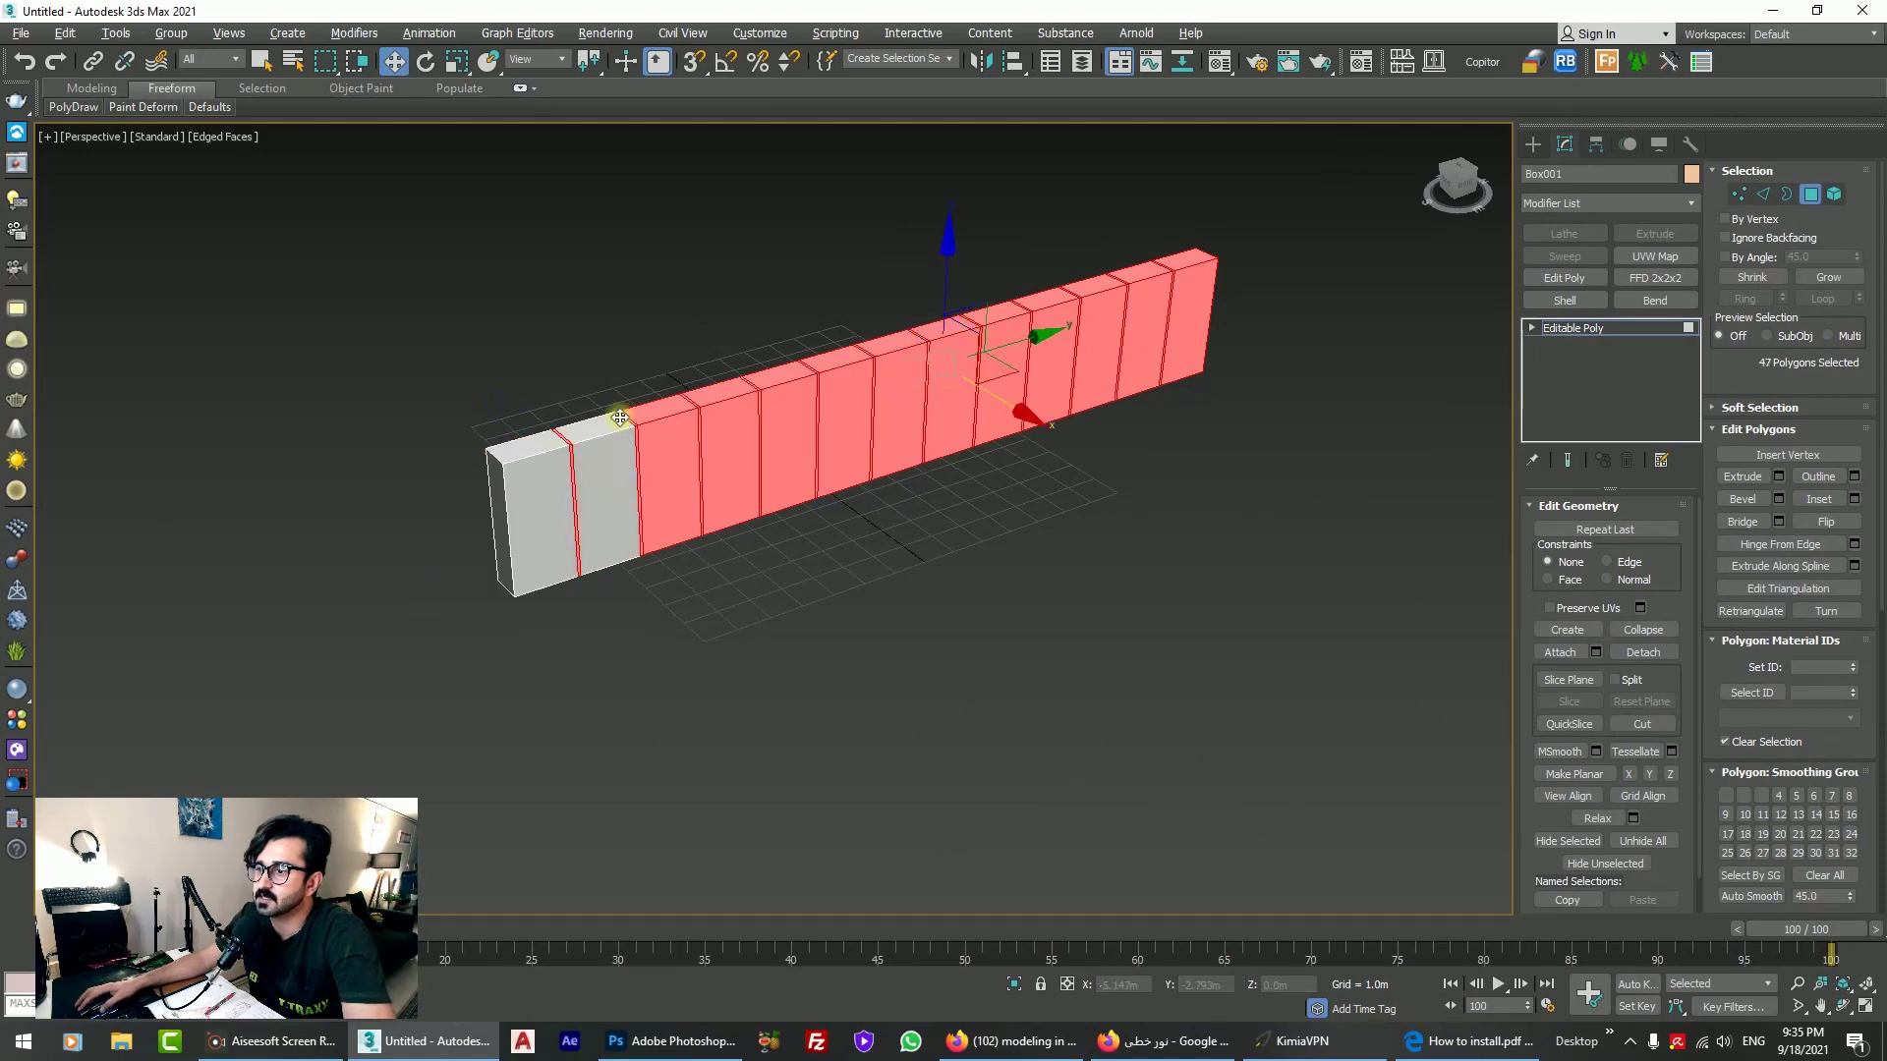
{"action": "left_click", "coordinate": [672, 436], "text": "alt"}
{"action": "left_click", "coordinate": [661, 411], "text": "alt"}
{"action": "left_click", "coordinate": [752, 425], "text": "alt"}
{"action": "left_click", "coordinate": [739, 388], "text": "alt"}
{"action": "scroll", "coordinate": [801, 407], "scroll_direction": "up", "scroll_amount": 3}
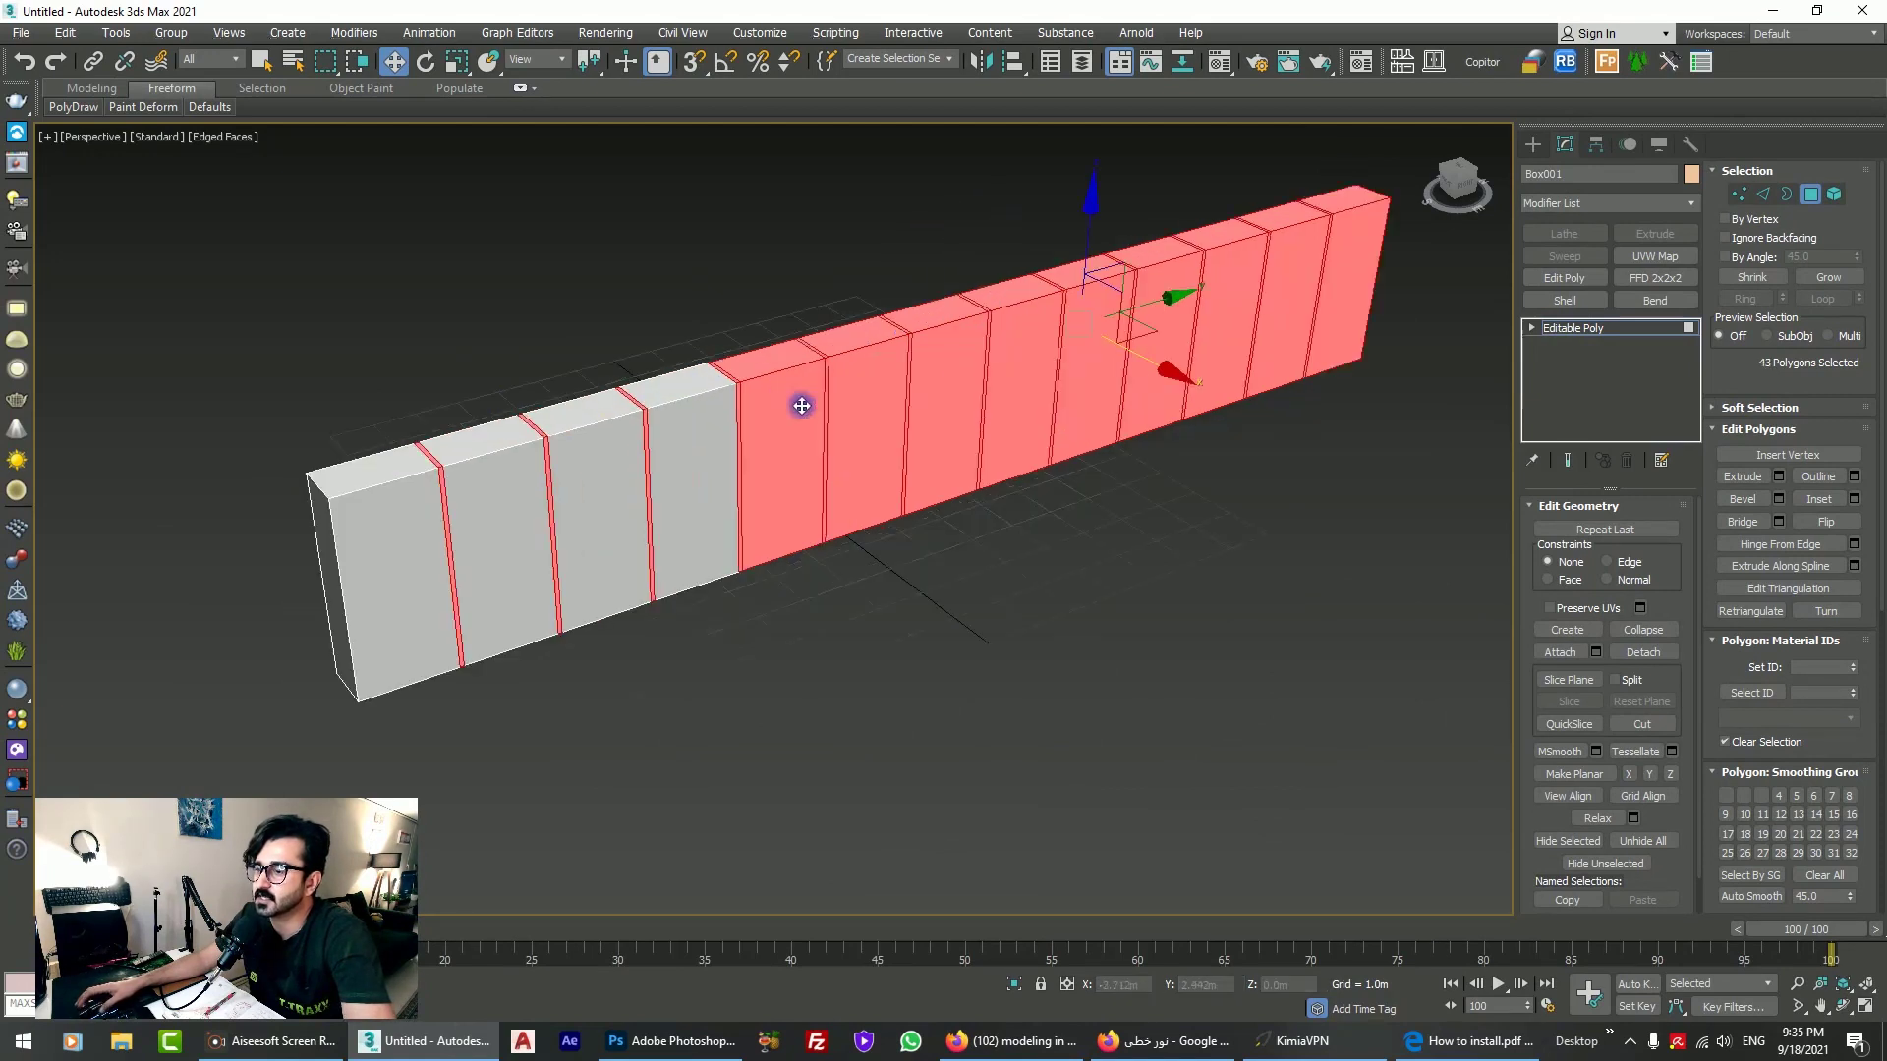
{"action": "scroll", "coordinate": [802, 405], "scroll_direction": "up", "scroll_amount": 2}
{"action": "left_click", "coordinate": [786, 422], "text": "alt"}
{"action": "left_click", "coordinate": [754, 330], "text": "alt"}
{"action": "left_click", "coordinate": [872, 384], "text": "alt"}
{"action": "left_click", "coordinate": [872, 303], "text": "alt"}
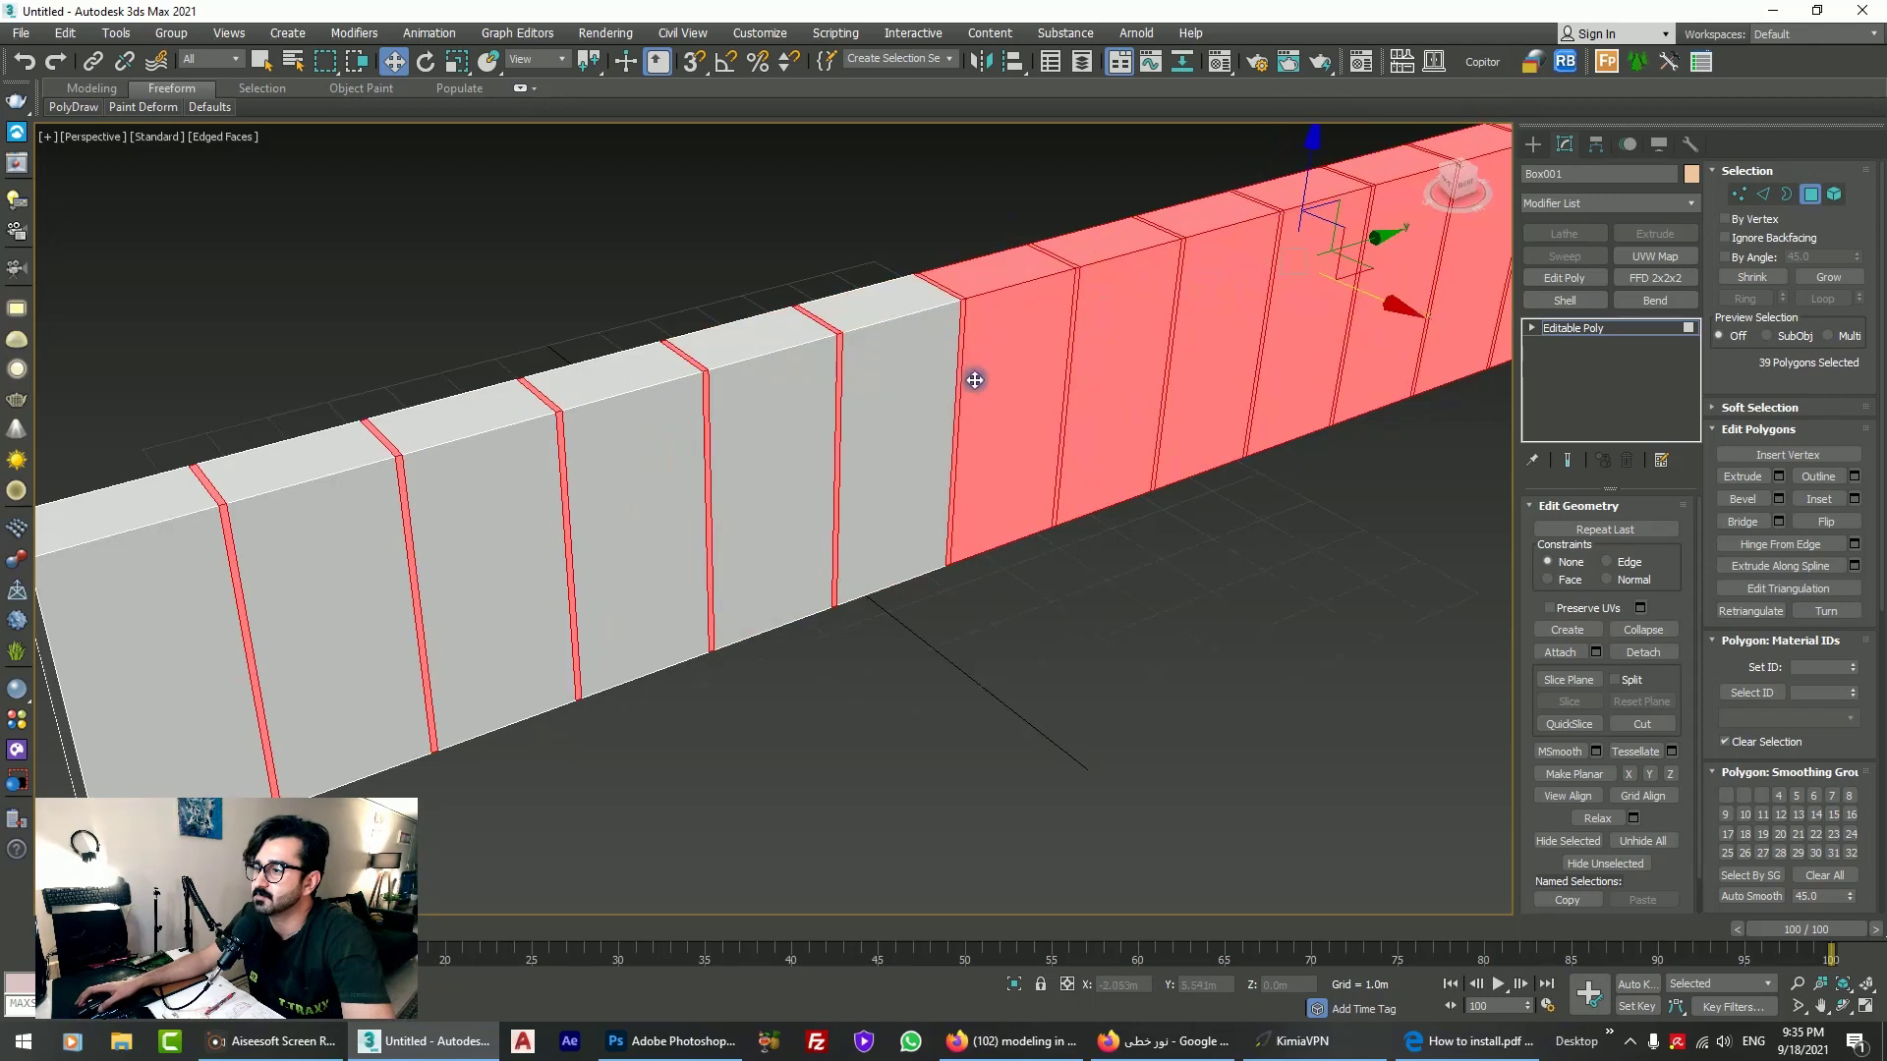
Step: Deselect the front and top faces of the remaining panels toward the wall's far end
{"action": "middle_click_drag", "start_coordinate": [974, 381], "coordinate": [834, 522]}
{"action": "left_click", "coordinate": [834, 522], "text": "alt"}
{"action": "left_click", "coordinate": [863, 464], "text": "alt"}
{"action": "left_click", "coordinate": [897, 491], "text": "alt"}
{"action": "left_click", "coordinate": [897, 440], "text": "alt"}
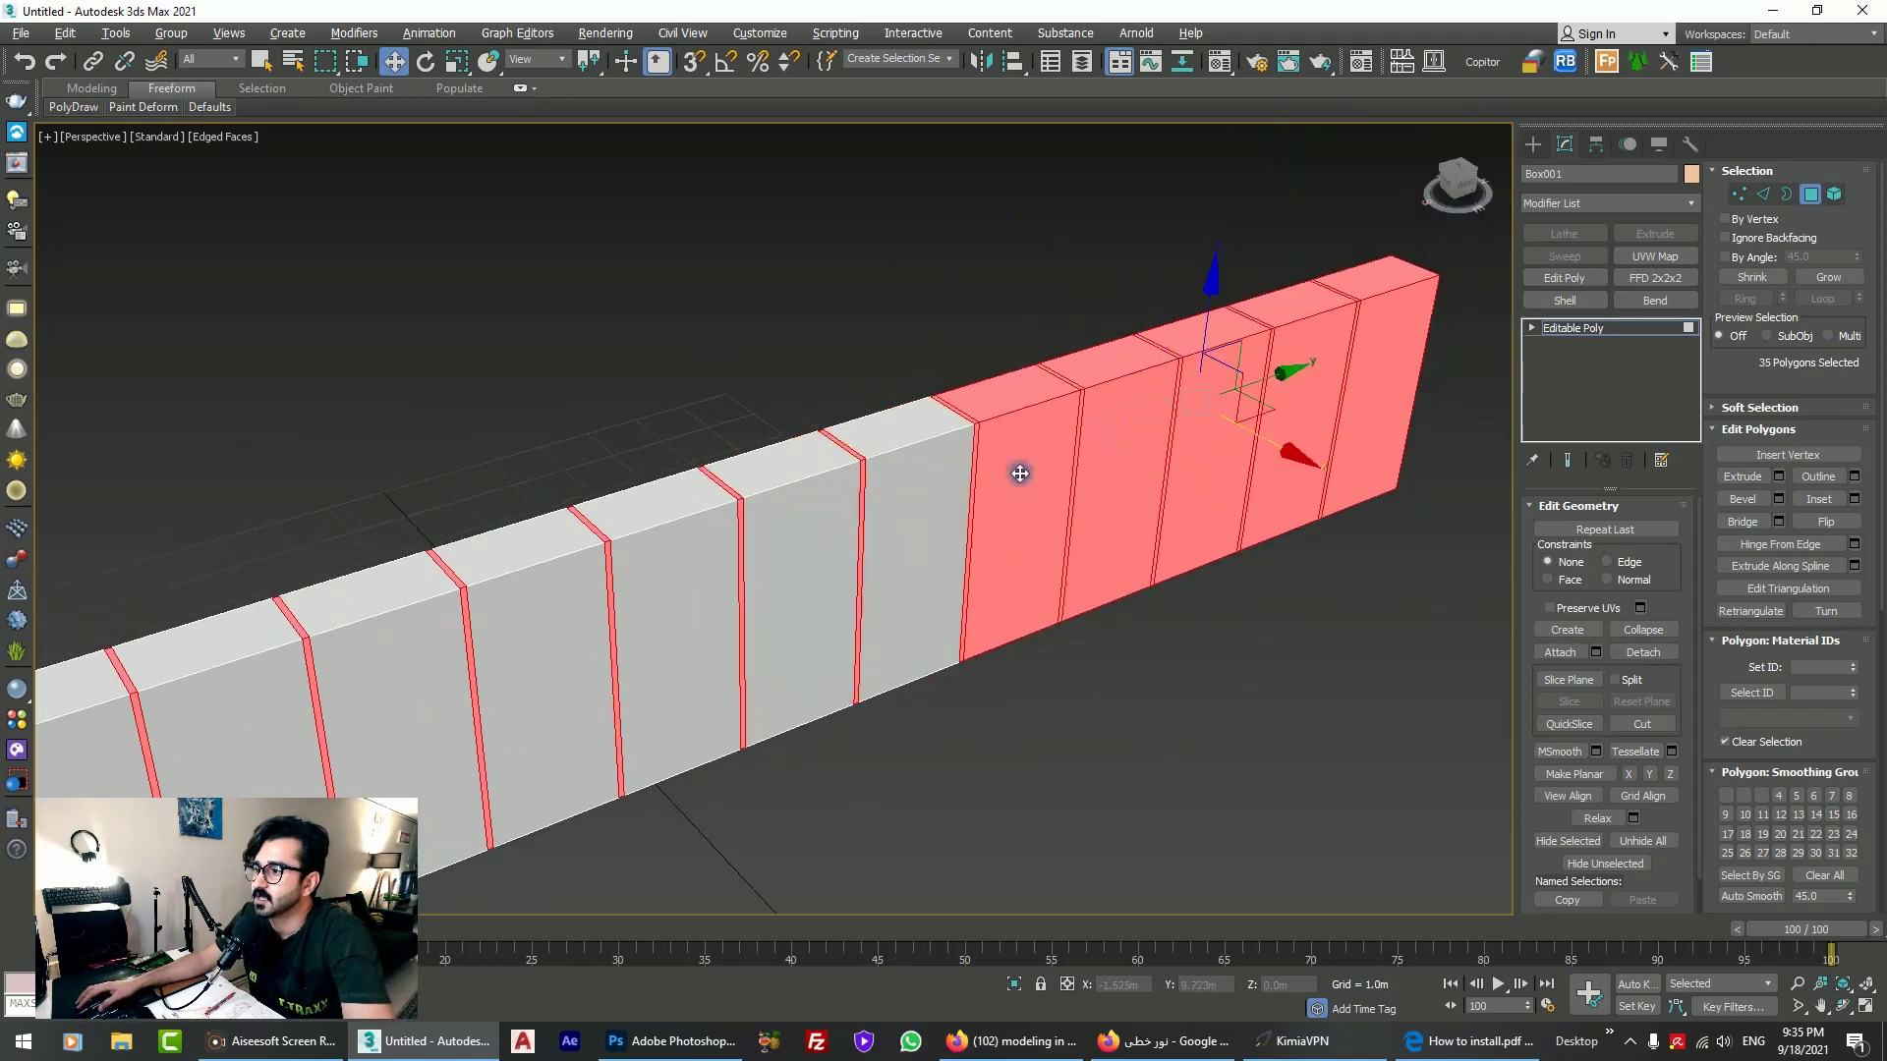
{"action": "left_click", "coordinate": [1020, 473], "text": "alt"}
{"action": "left_click", "coordinate": [999, 393], "text": "alt"}
{"action": "middle_click_drag", "start_coordinate": [998, 392], "coordinate": [851, 560]}
{"action": "left_click", "coordinate": [851, 560], "text": "alt"}
{"action": "left_click", "coordinate": [843, 520], "text": "alt"}
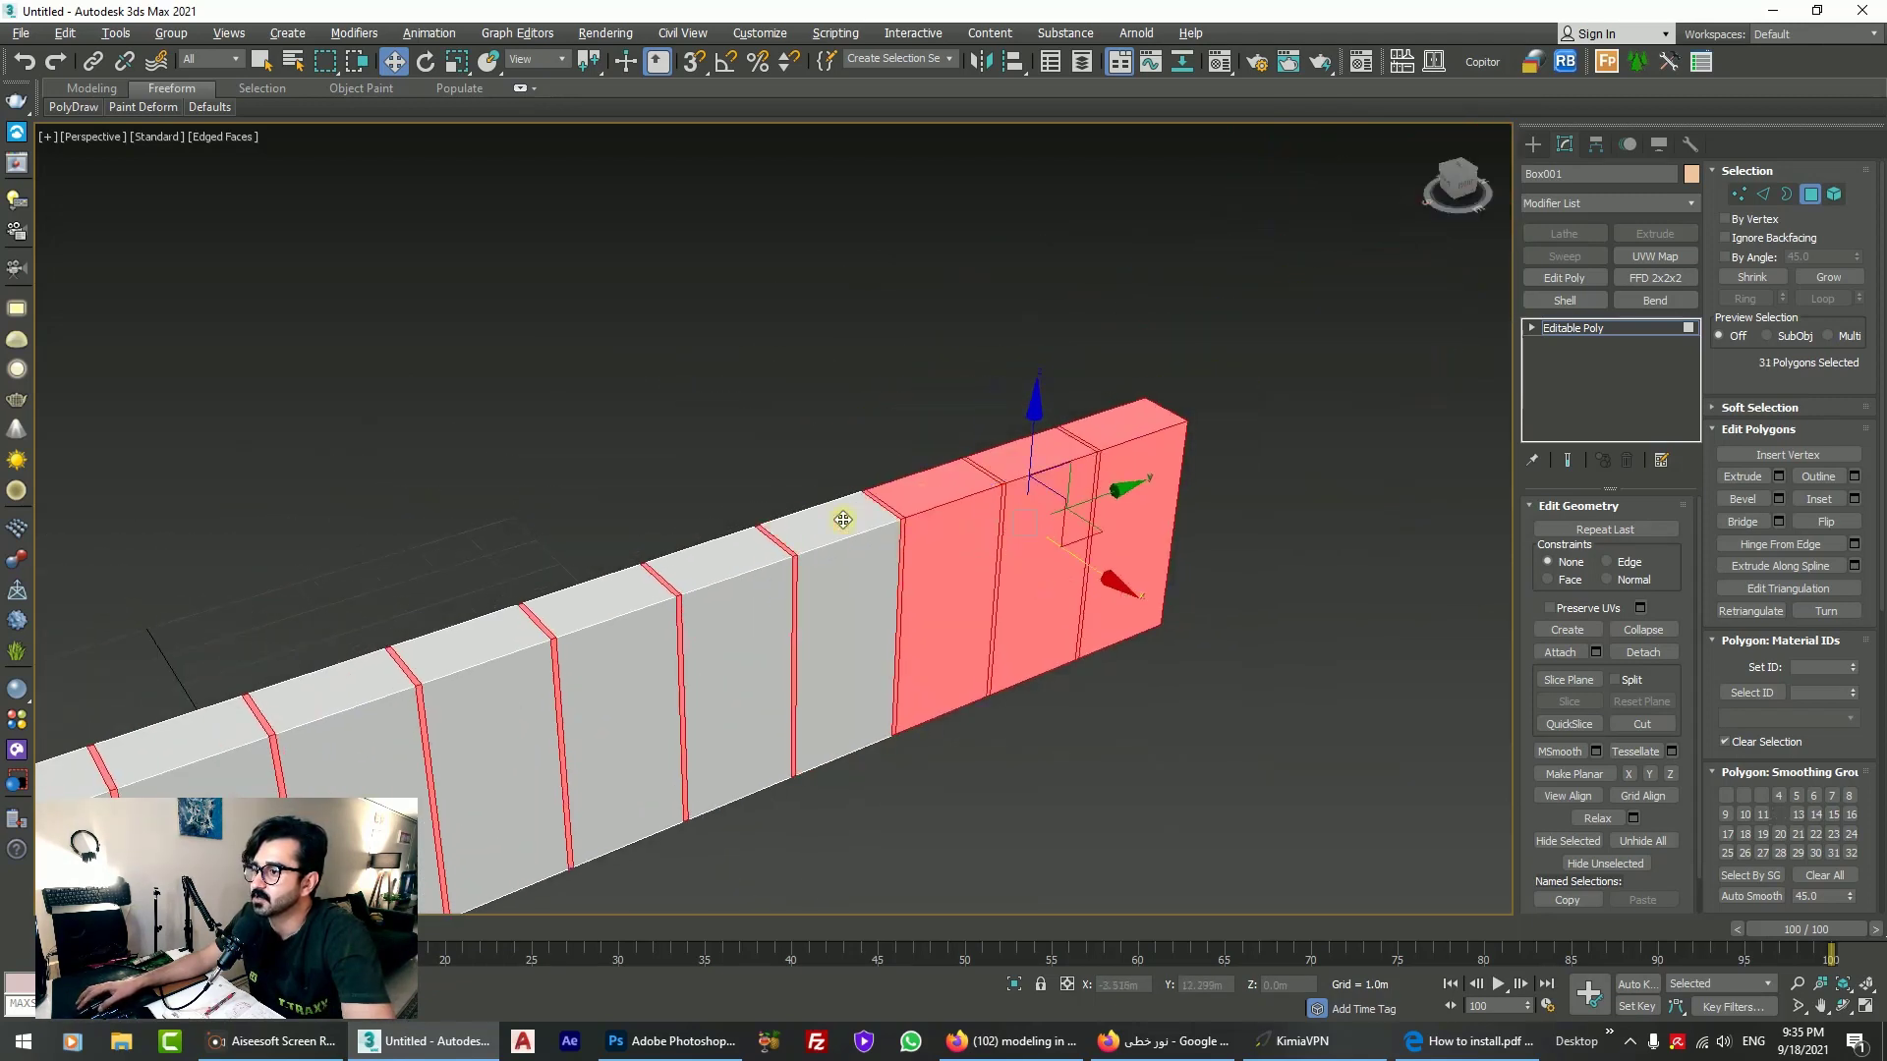
{"action": "left_click", "coordinate": [932, 543], "text": "alt"}
{"action": "left_click", "coordinate": [940, 502], "text": "alt"}
{"action": "left_click", "coordinate": [1028, 530], "text": "alt"}
{"action": "left_click", "coordinate": [1020, 452], "text": "alt"}
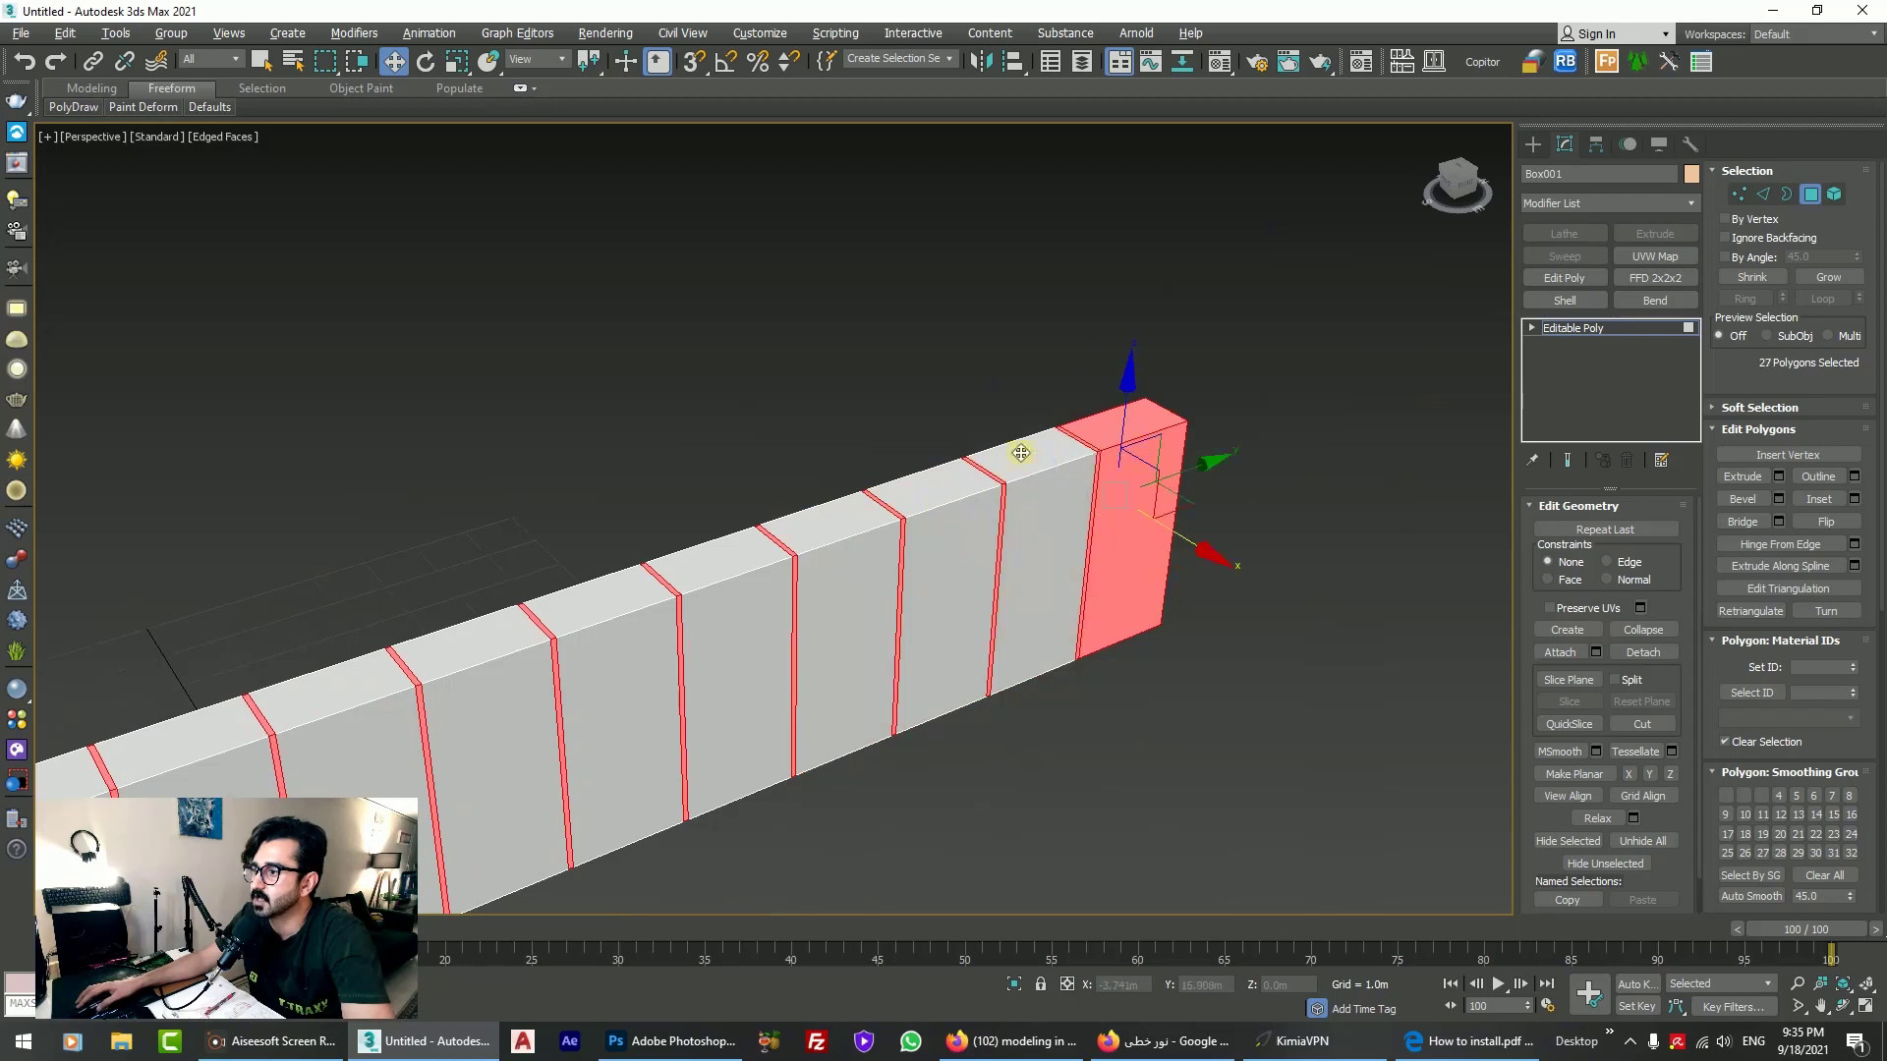
{"action": "left_click", "coordinate": [1154, 525], "text": "alt"}
{"action": "left_click", "coordinate": [1130, 416], "text": "alt"}
Step: Remove the wall's end face from the selection, leaving only the 24 strips
{"action": "scroll", "coordinate": [1060, 488], "scroll_direction": "down", "scroll_amount": 5}
{"action": "middle_click_drag", "start_coordinate": [914, 514], "coordinate": [1306, 539], "text": "alt"}
{"action": "left_click", "coordinate": [673, 742], "text": "alt"}
{"action": "middle_click_drag", "start_coordinate": [672, 742], "coordinate": [843, 610], "text": "alt"}
{"action": "scroll", "coordinate": [850, 609], "scroll_direction": "up", "scroll_amount": 4}
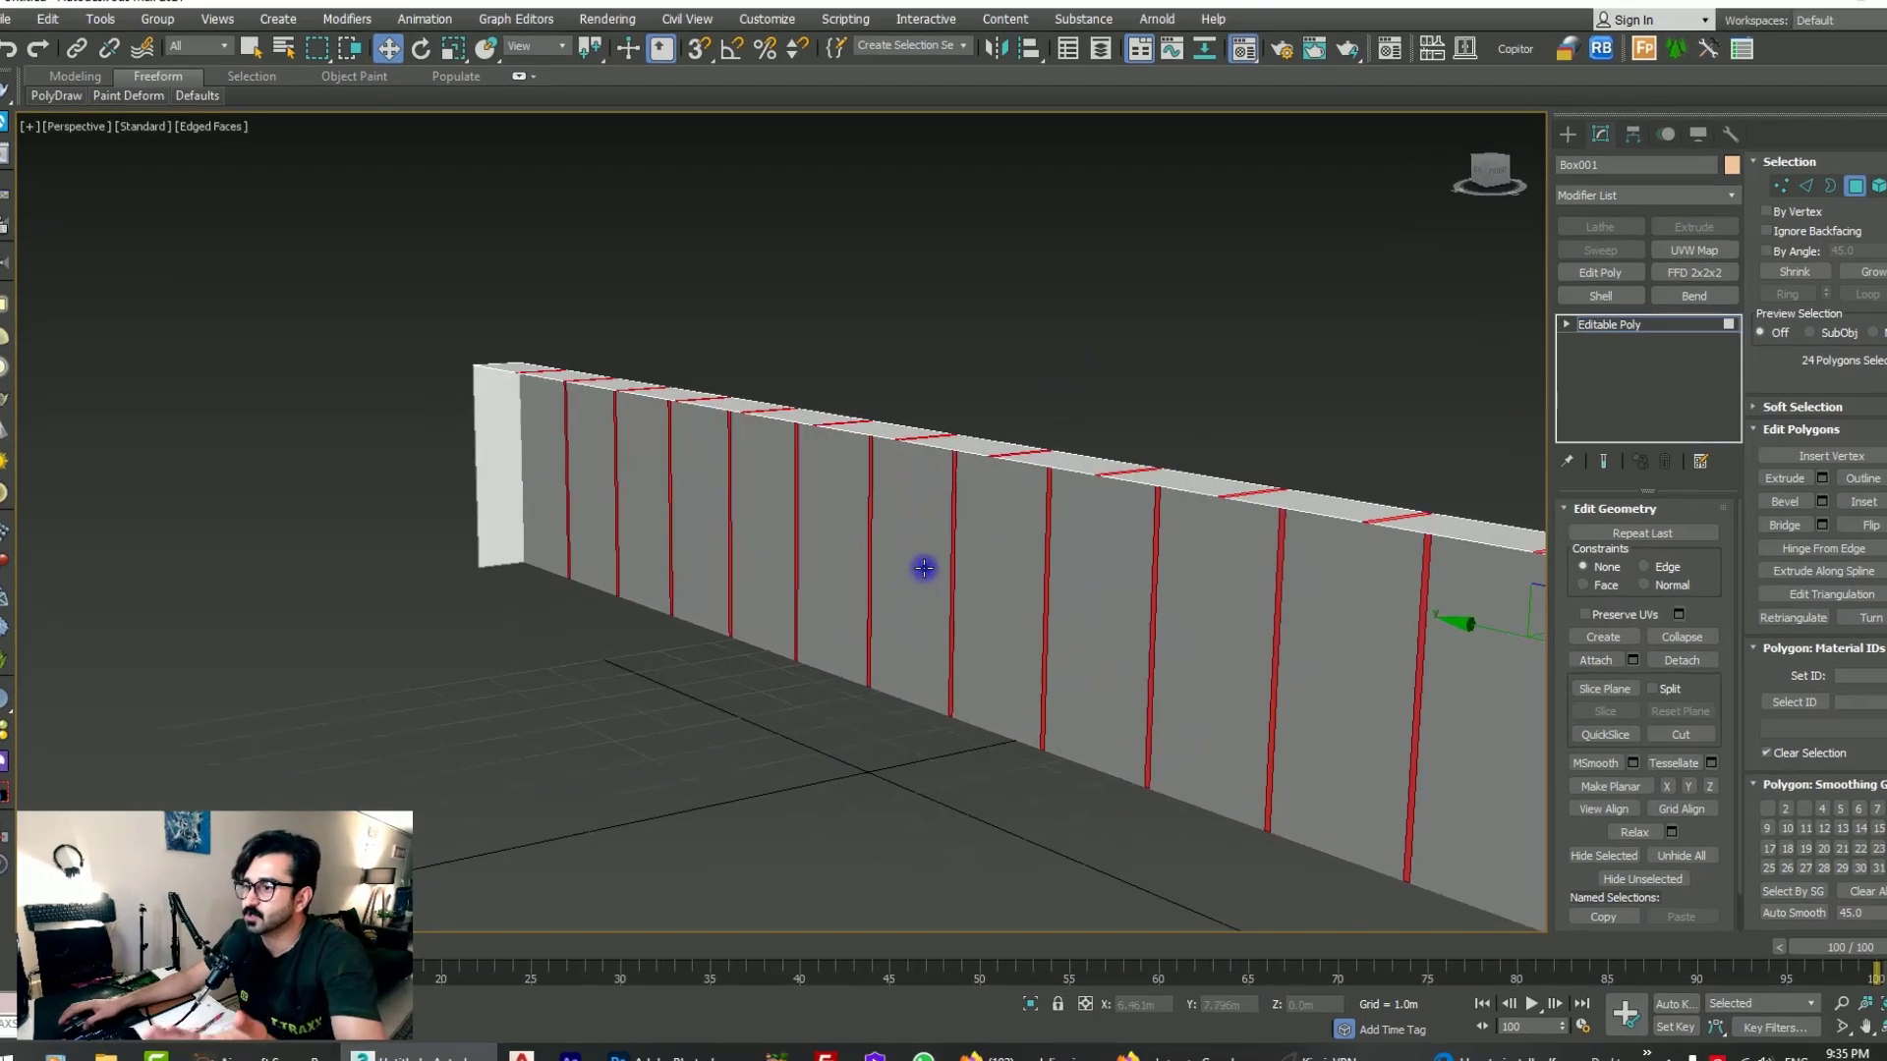
Step: Make Material #3 a VRayLightMtl at intensity 100 and assign it to the selected wall strips
{"action": "key", "text": "m"}
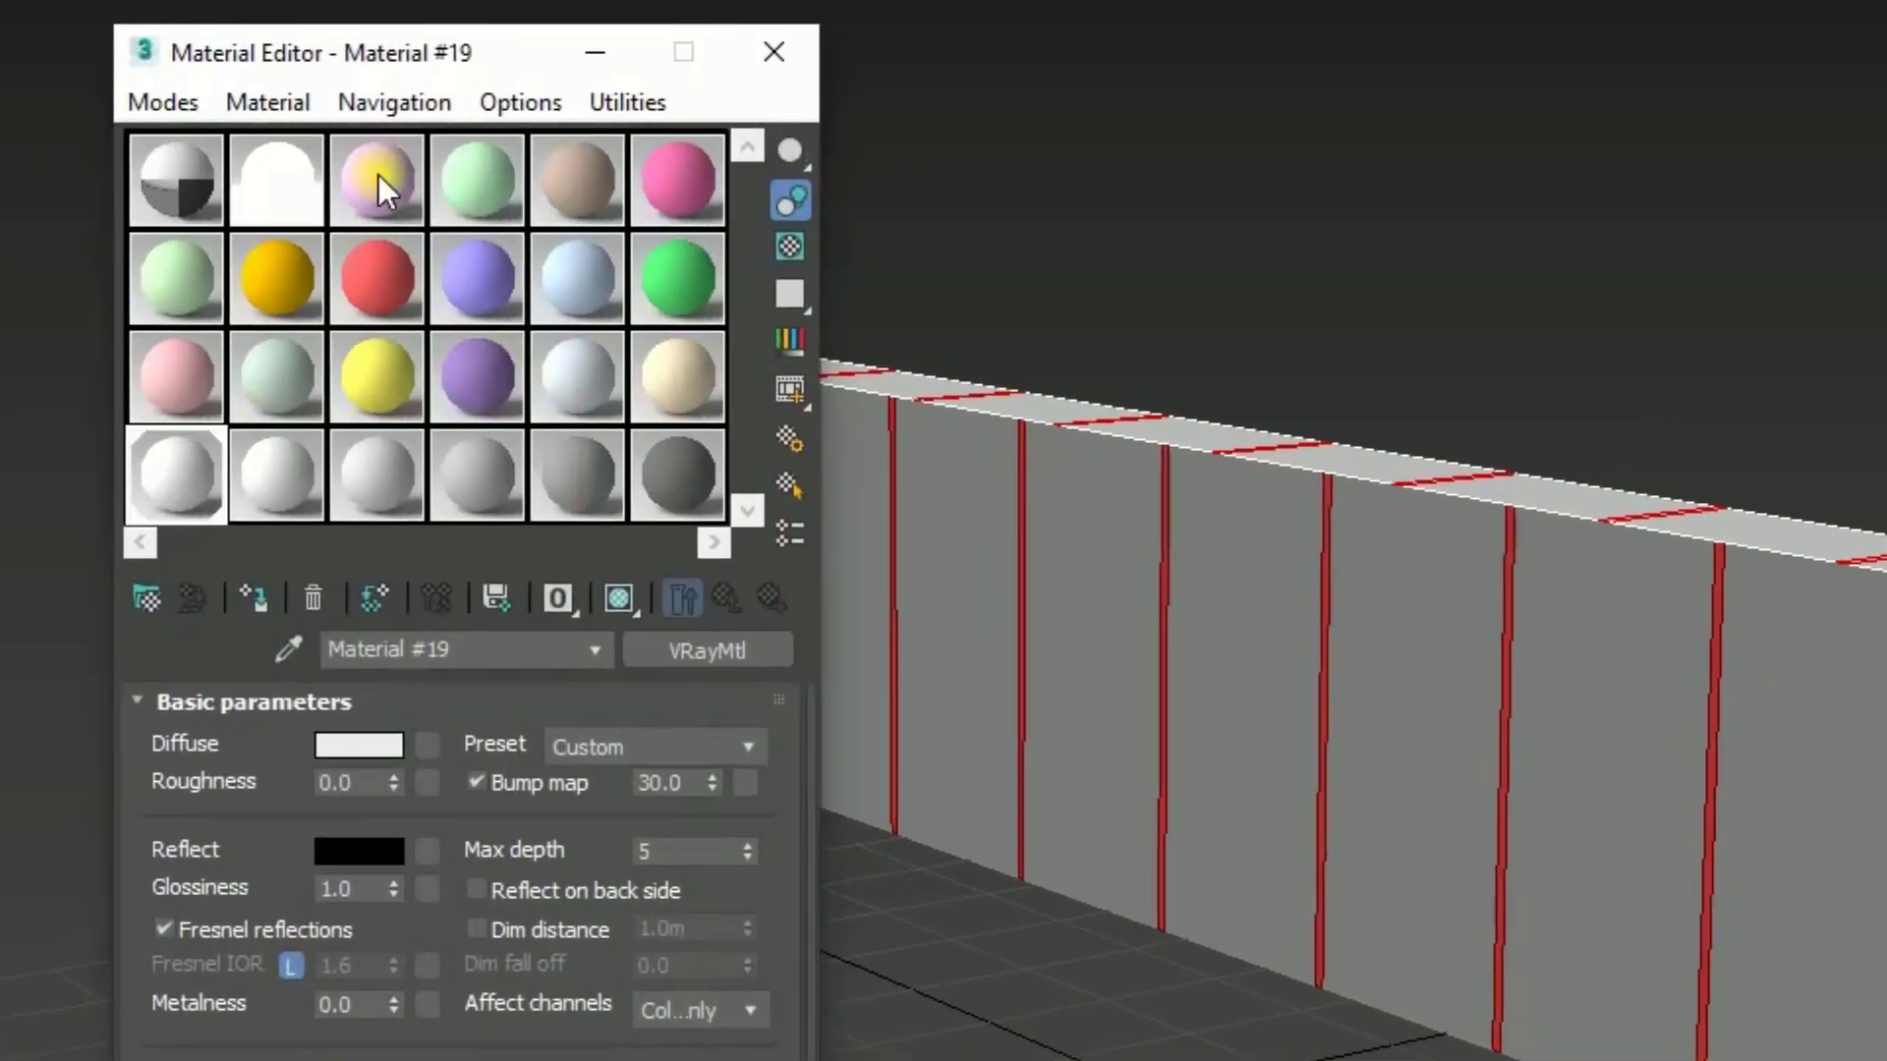
{"action": "left_click", "coordinate": [380, 174]}
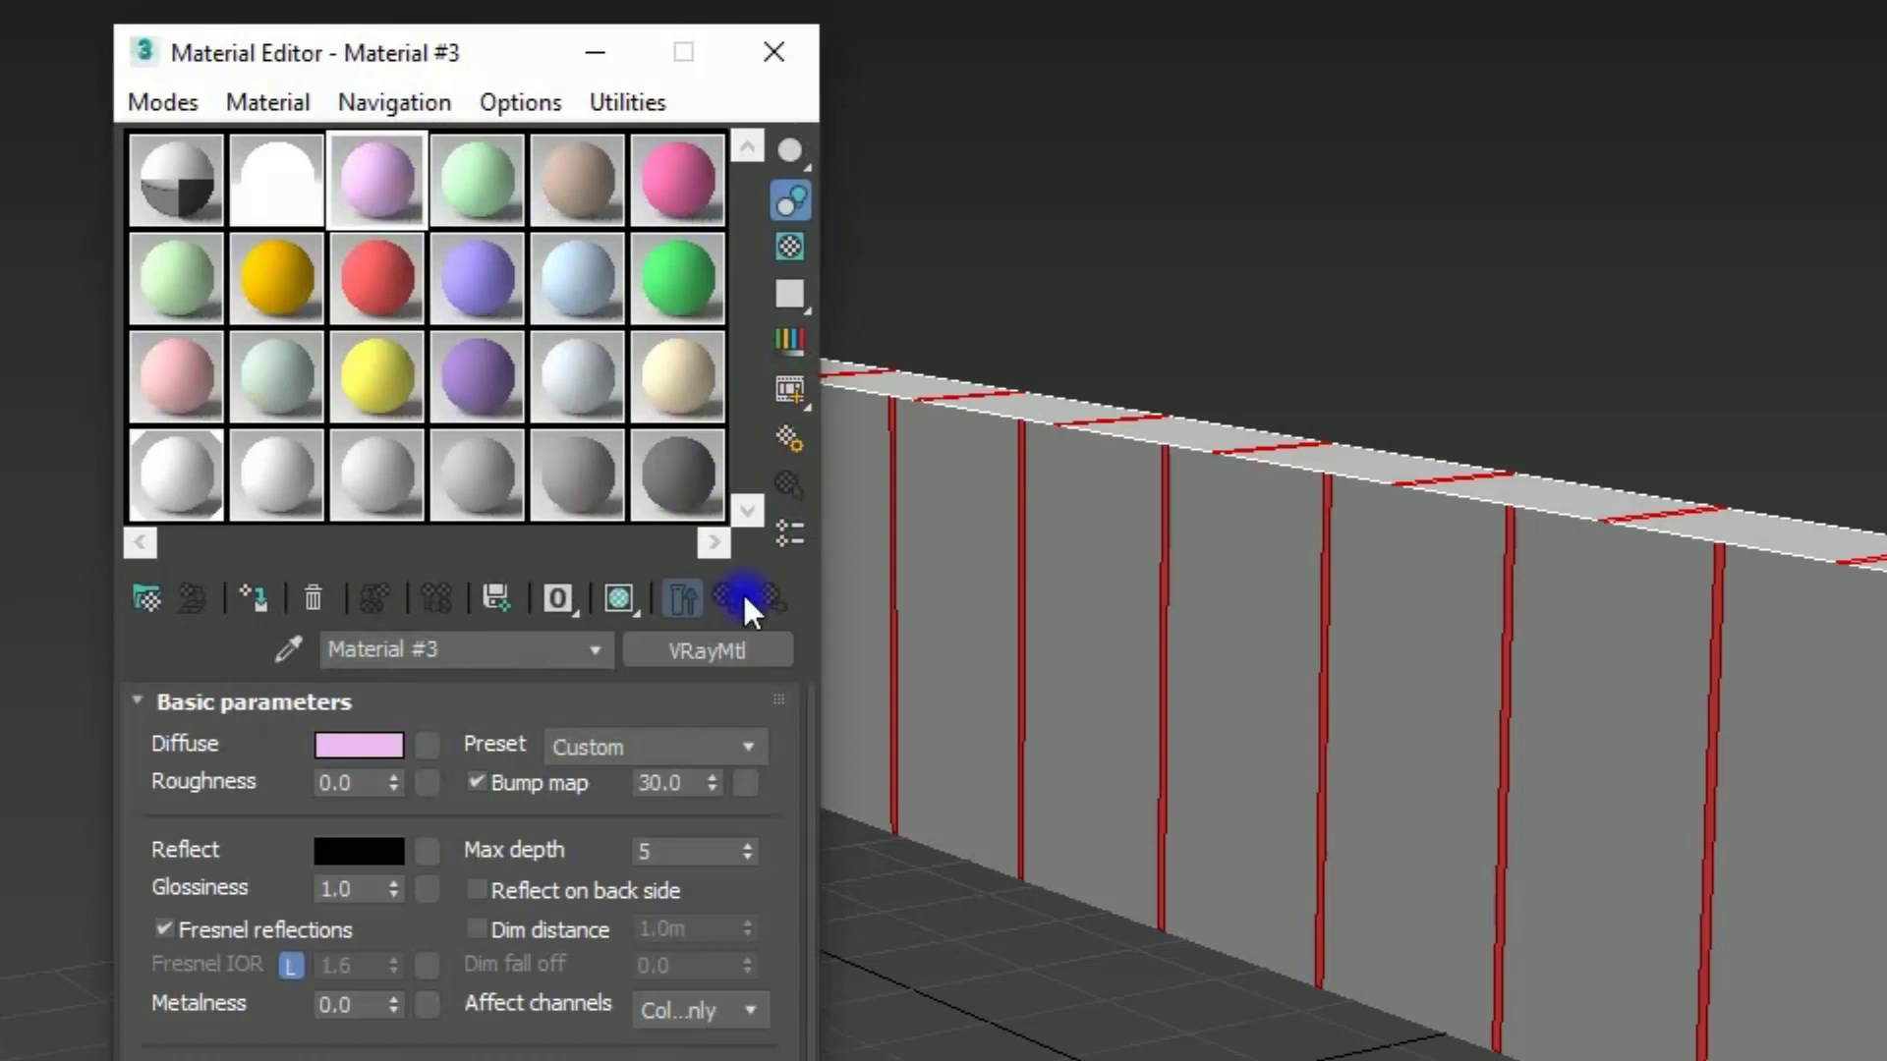
{"action": "left_click", "coordinate": [707, 650]}
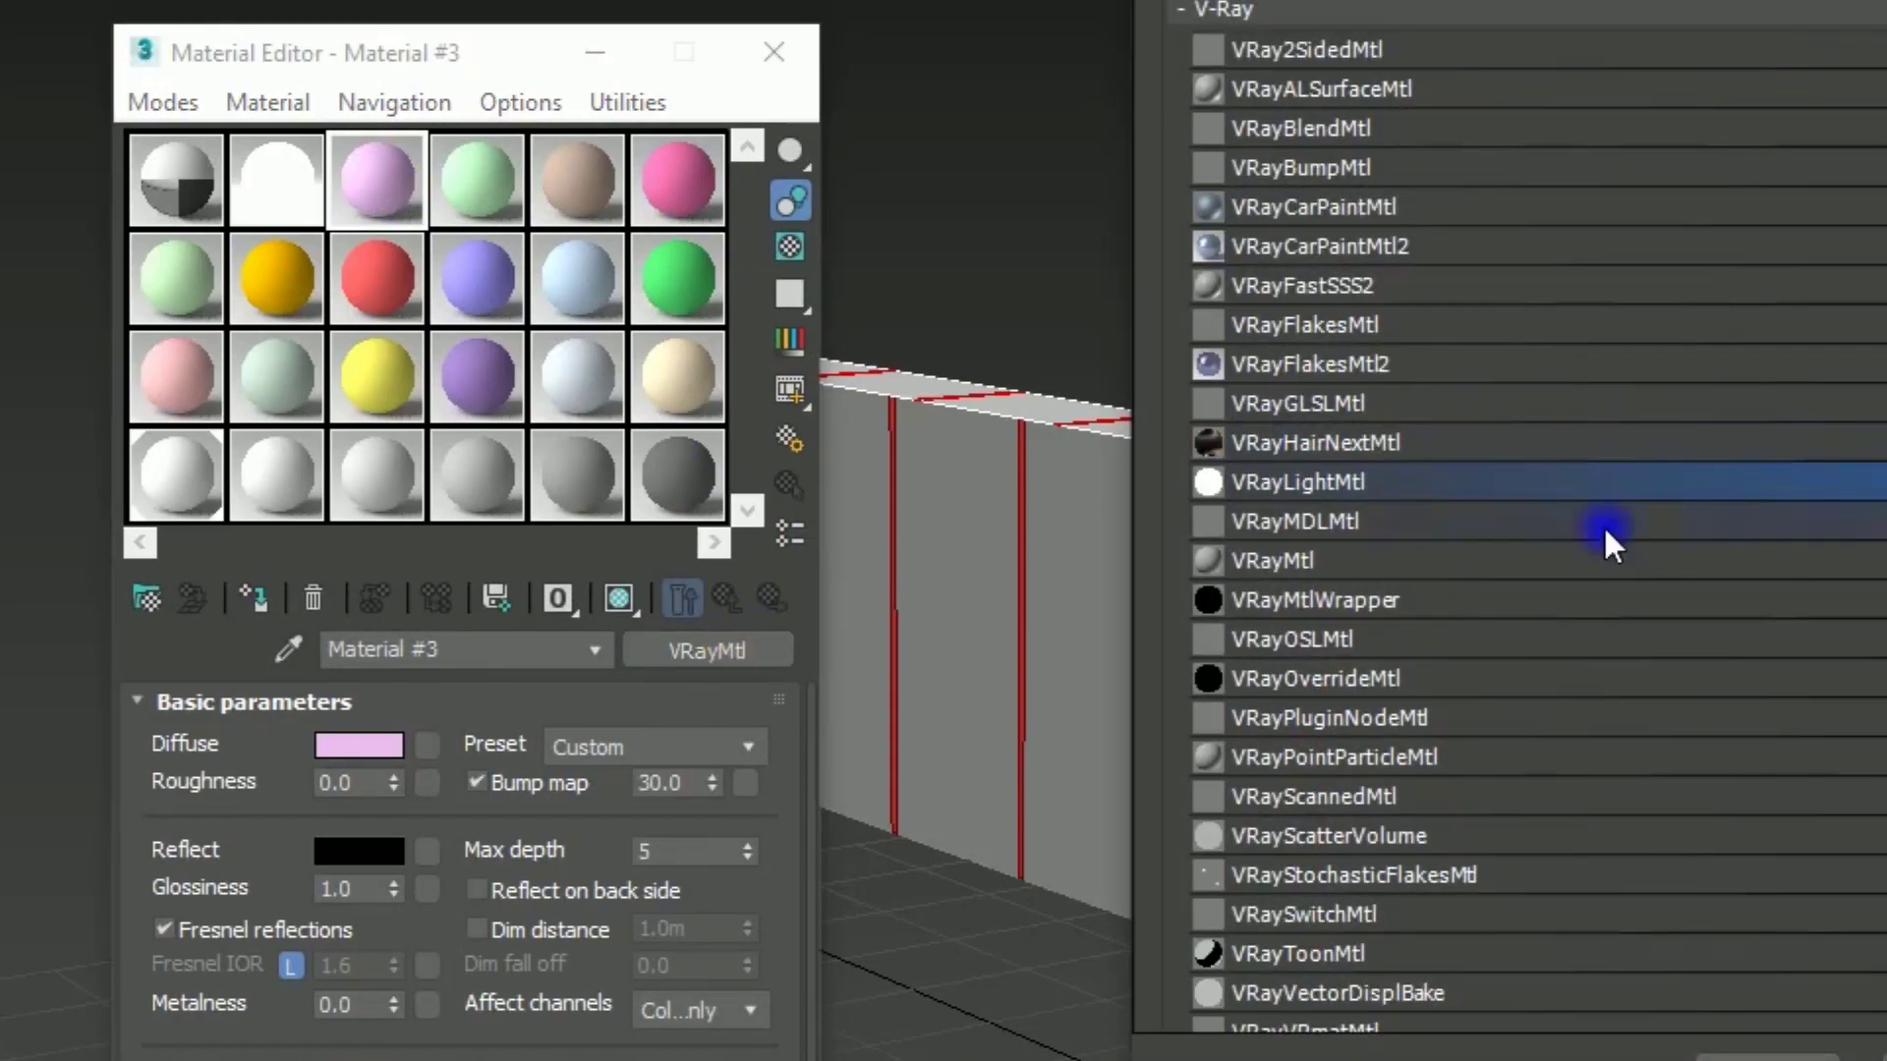
{"action": "double_click", "coordinate": [1354, 486]}
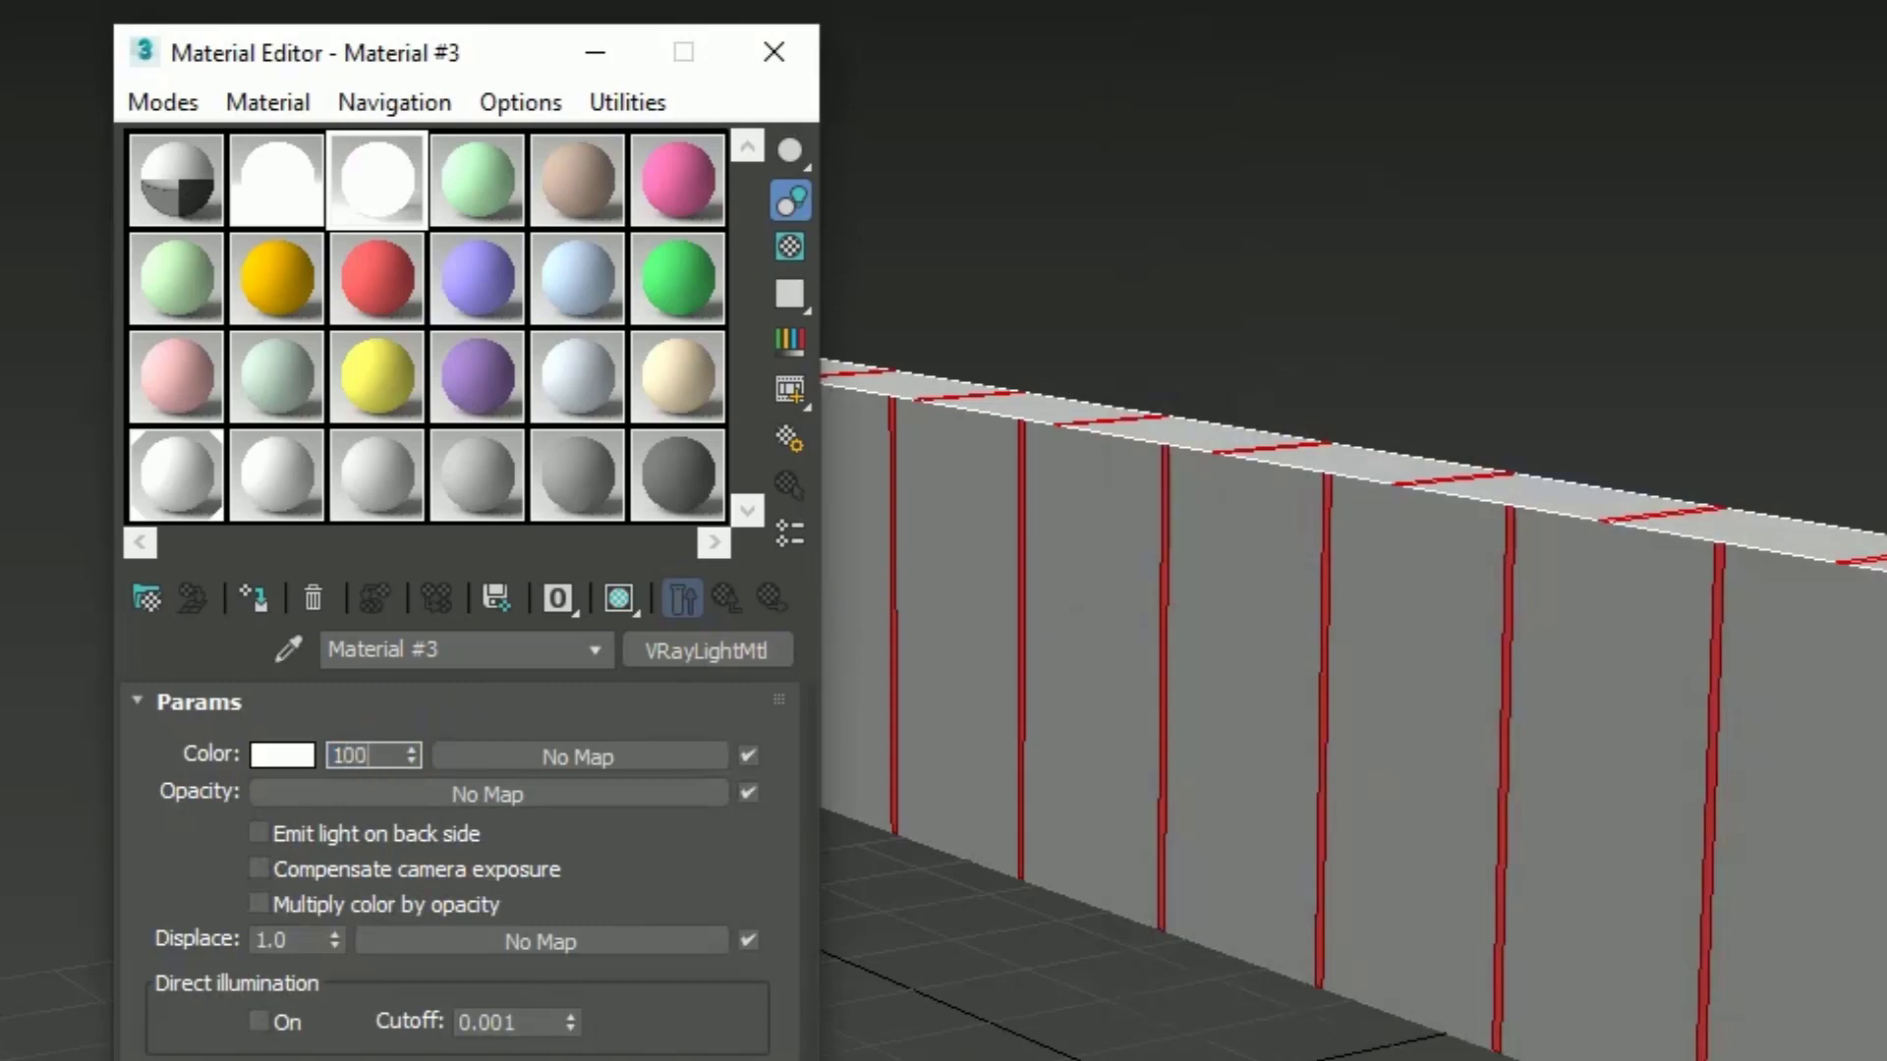
{"action": "key", "text": "Return"}
{"action": "left_click", "coordinate": [254, 596]}
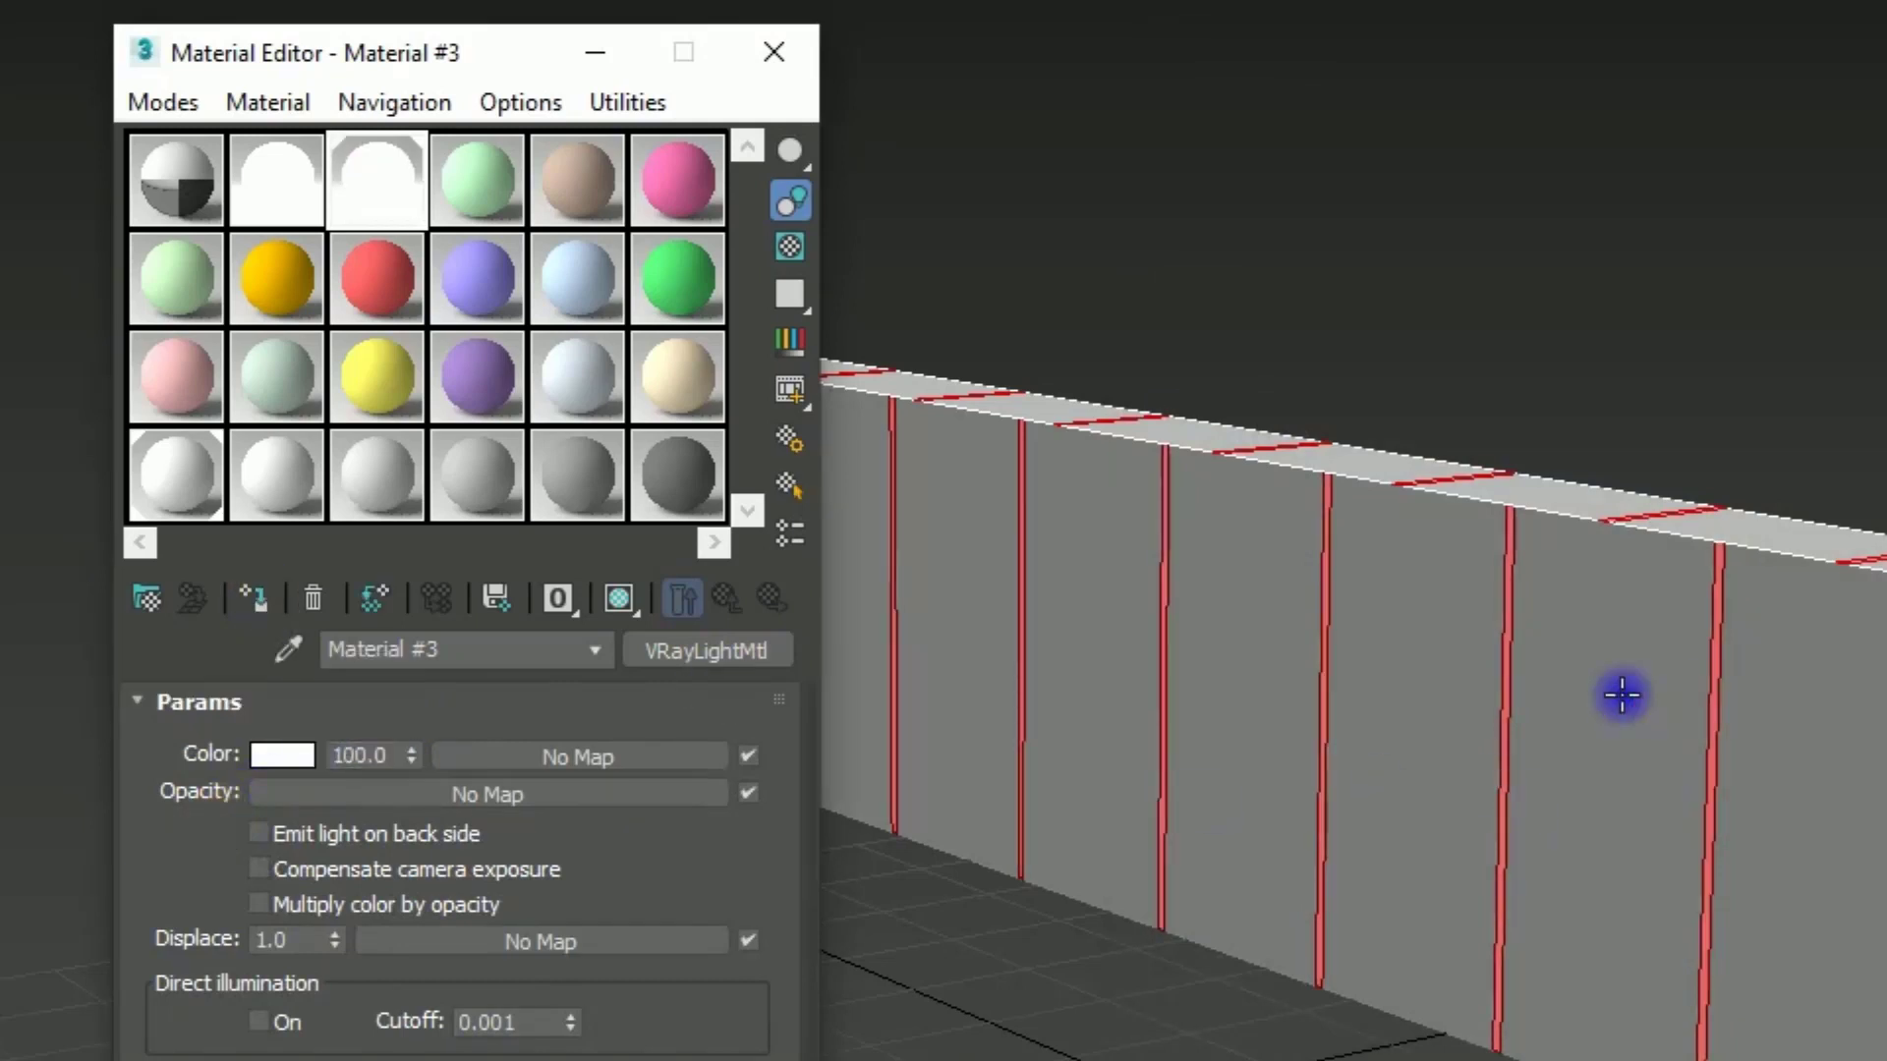
Step: Select the whole wall, close the material editor, and unhide all hidden objects
{"action": "middle_click_drag", "start_coordinate": [1588, 696], "coordinate": [1660, 656], "text": "alt"}
{"action": "left_click", "coordinate": [1574, 329]}
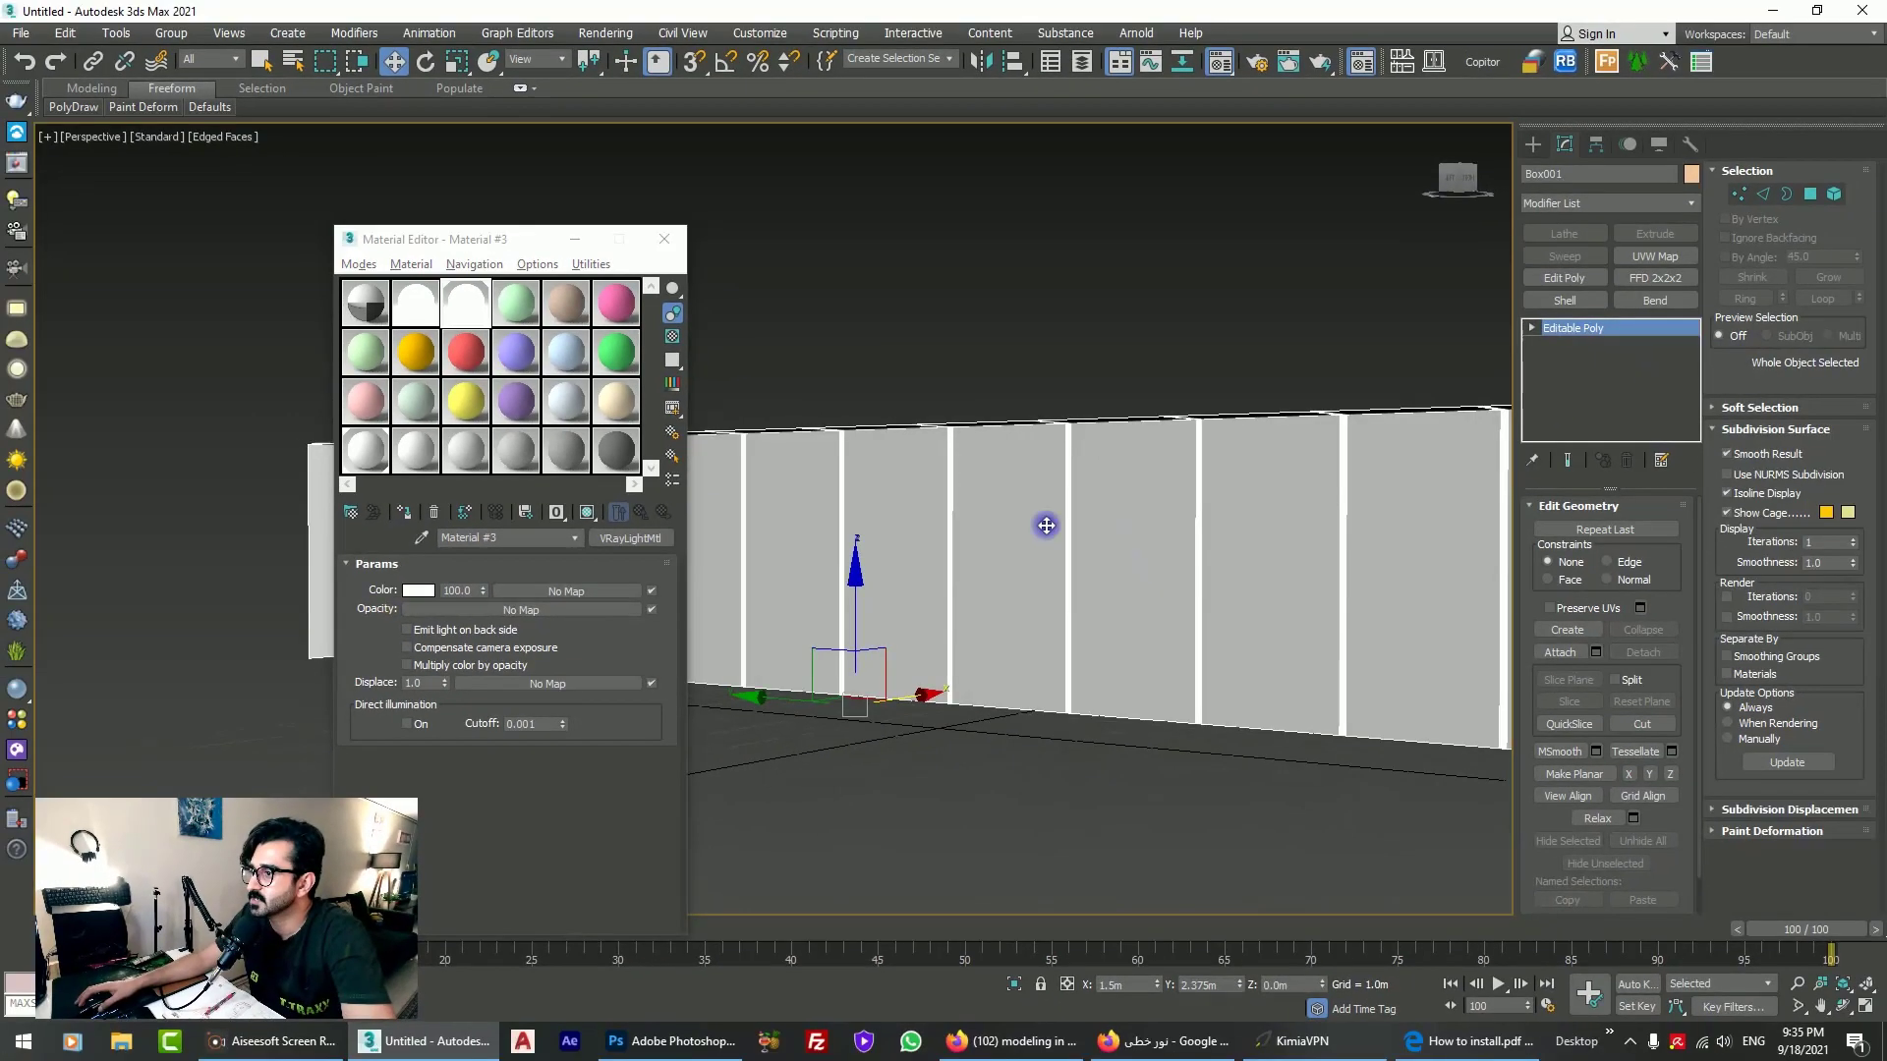
{"action": "scroll", "coordinate": [1081, 492], "scroll_direction": "up", "scroll_amount": 2}
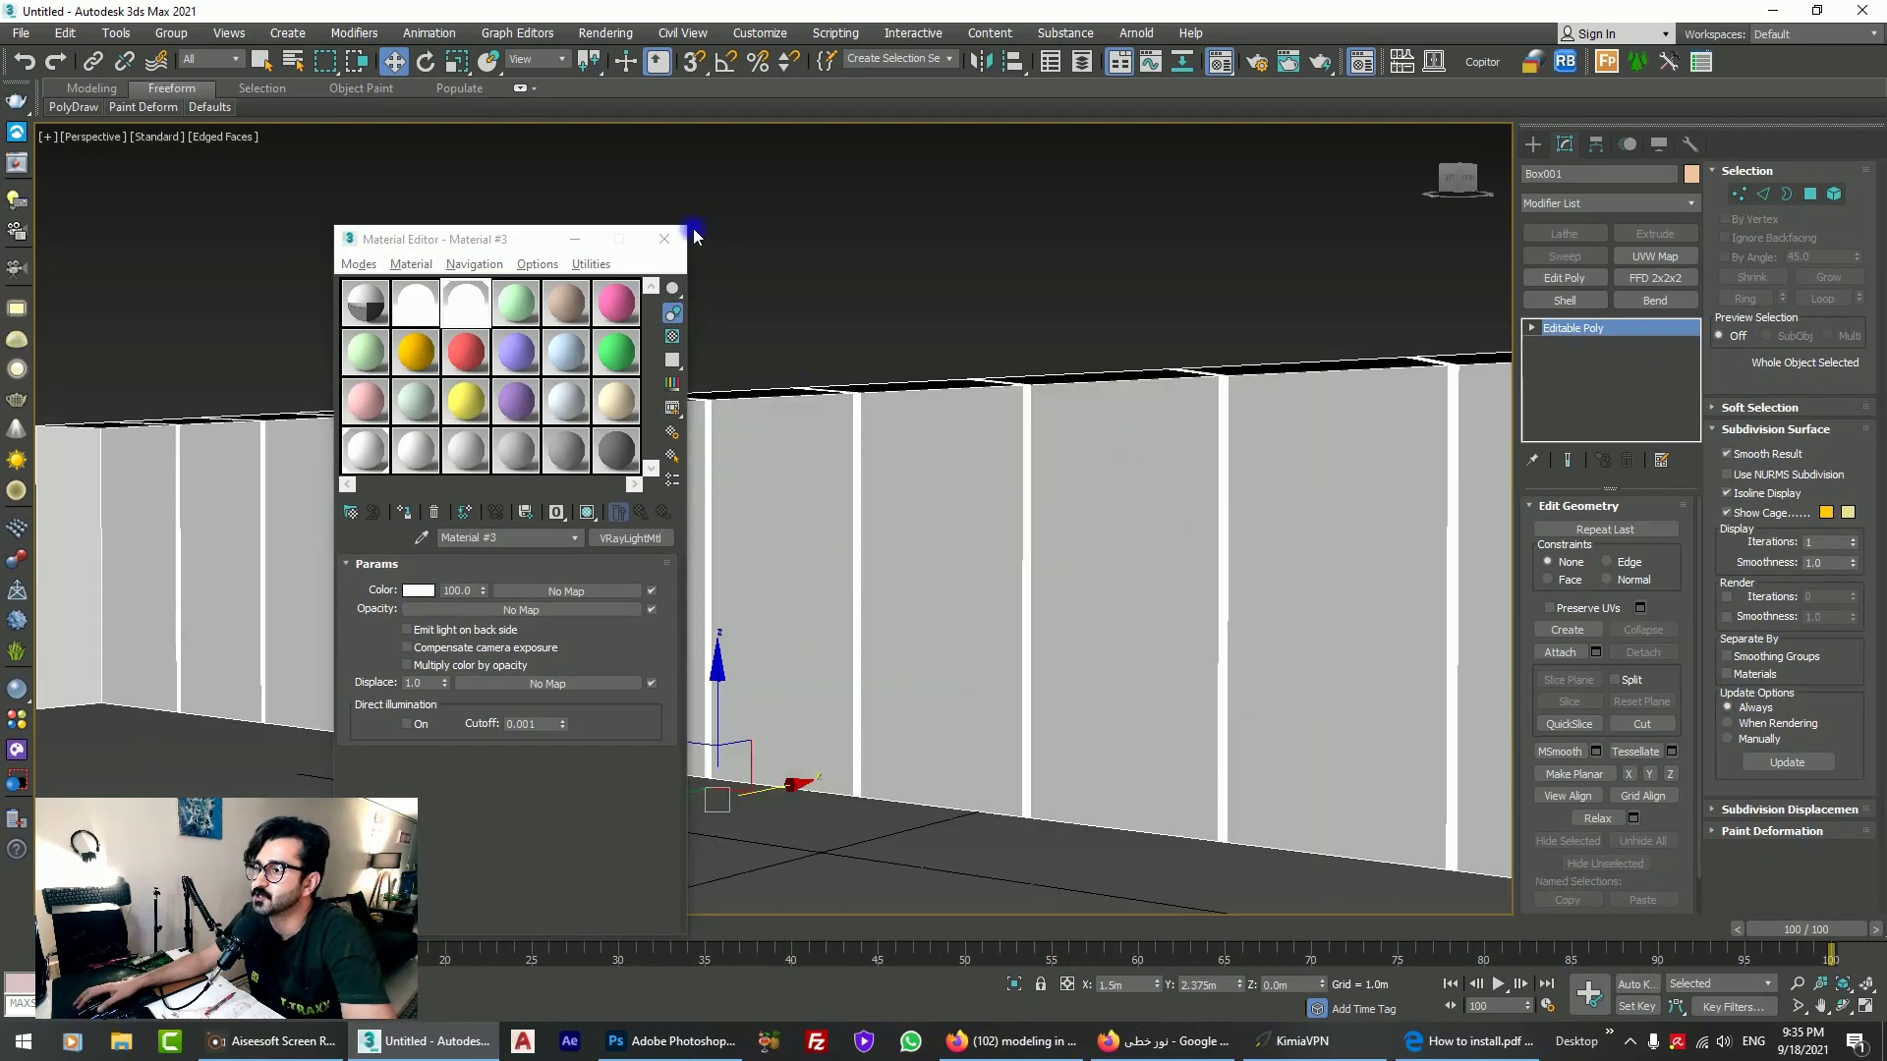
{"action": "left_click", "coordinate": [664, 239]}
{"action": "right_click", "coordinate": [879, 435]}
{"action": "left_click", "coordinate": [919, 300]}
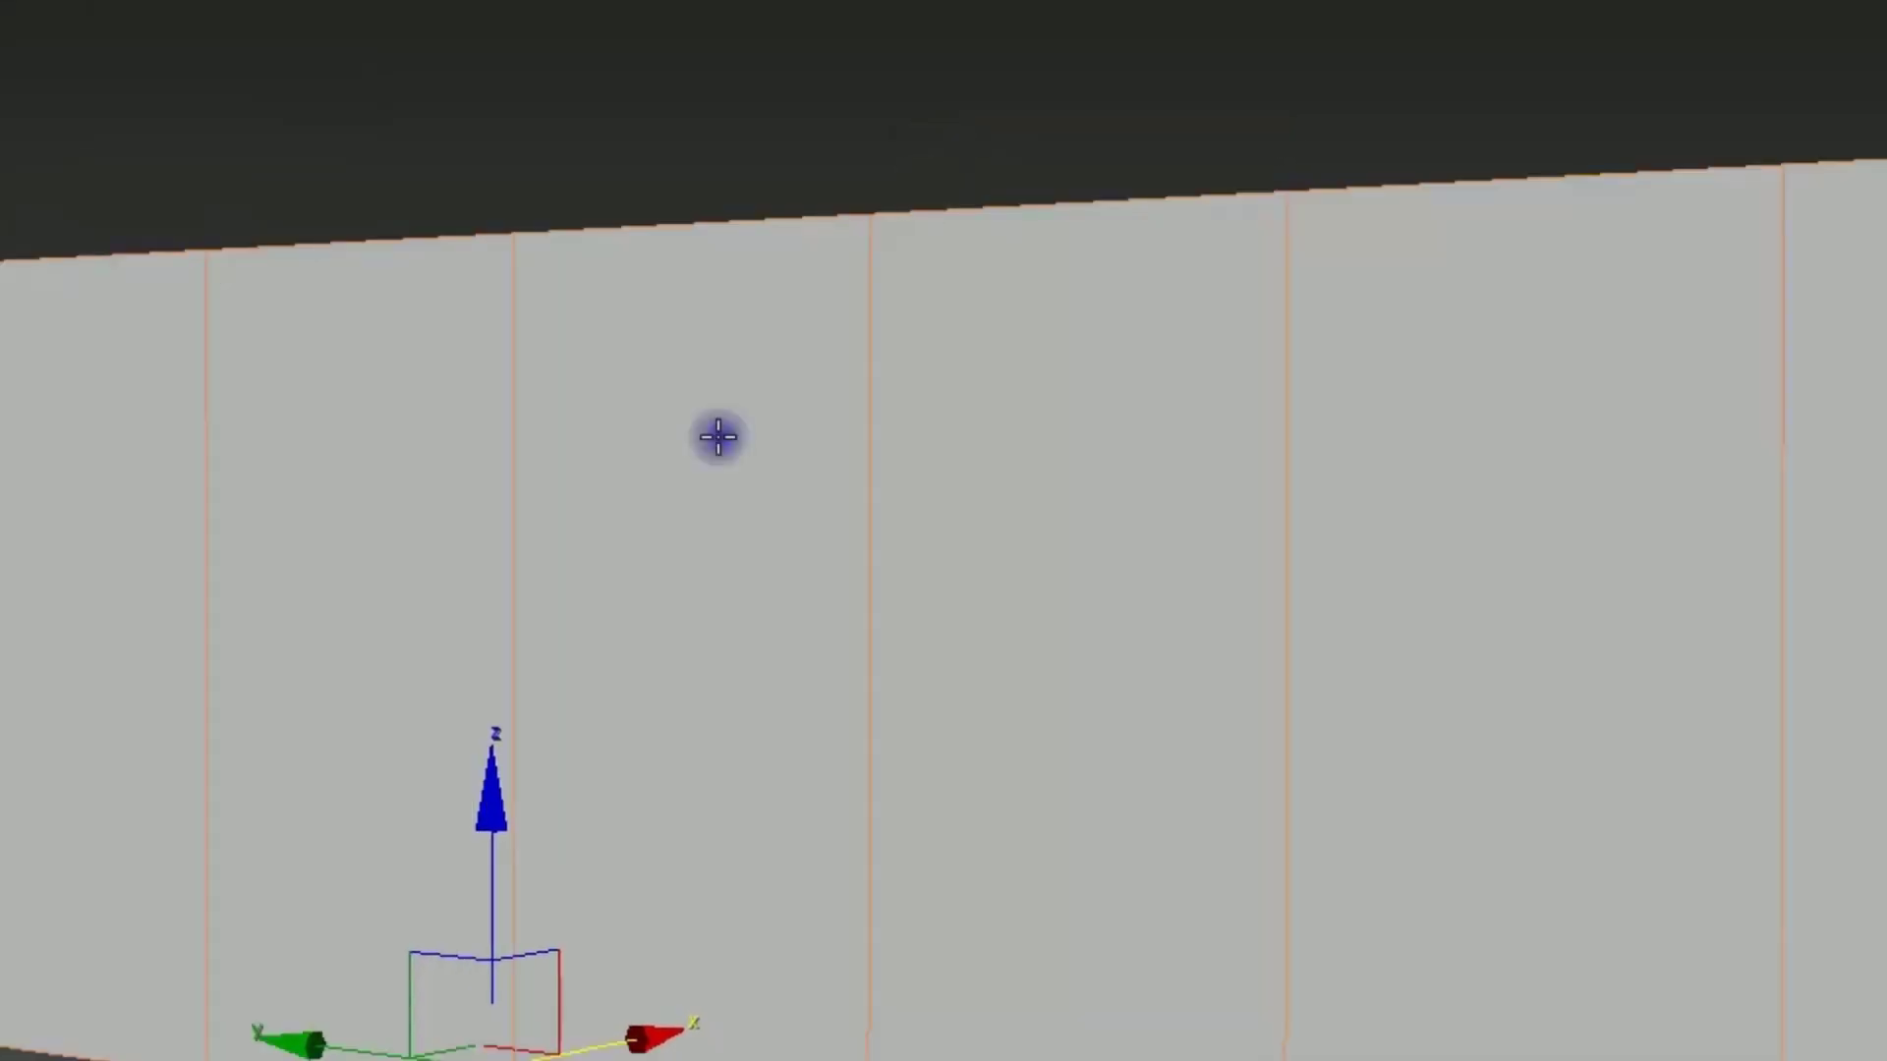
Step: Maximize the Top view and pan it over the corridor
{"action": "key", "text": "alt+w"}
{"action": "middle_click", "coordinate": [57, 700]}
{"action": "middle_click", "coordinate": [75, 191]}
{"action": "key", "text": "alt+w"}
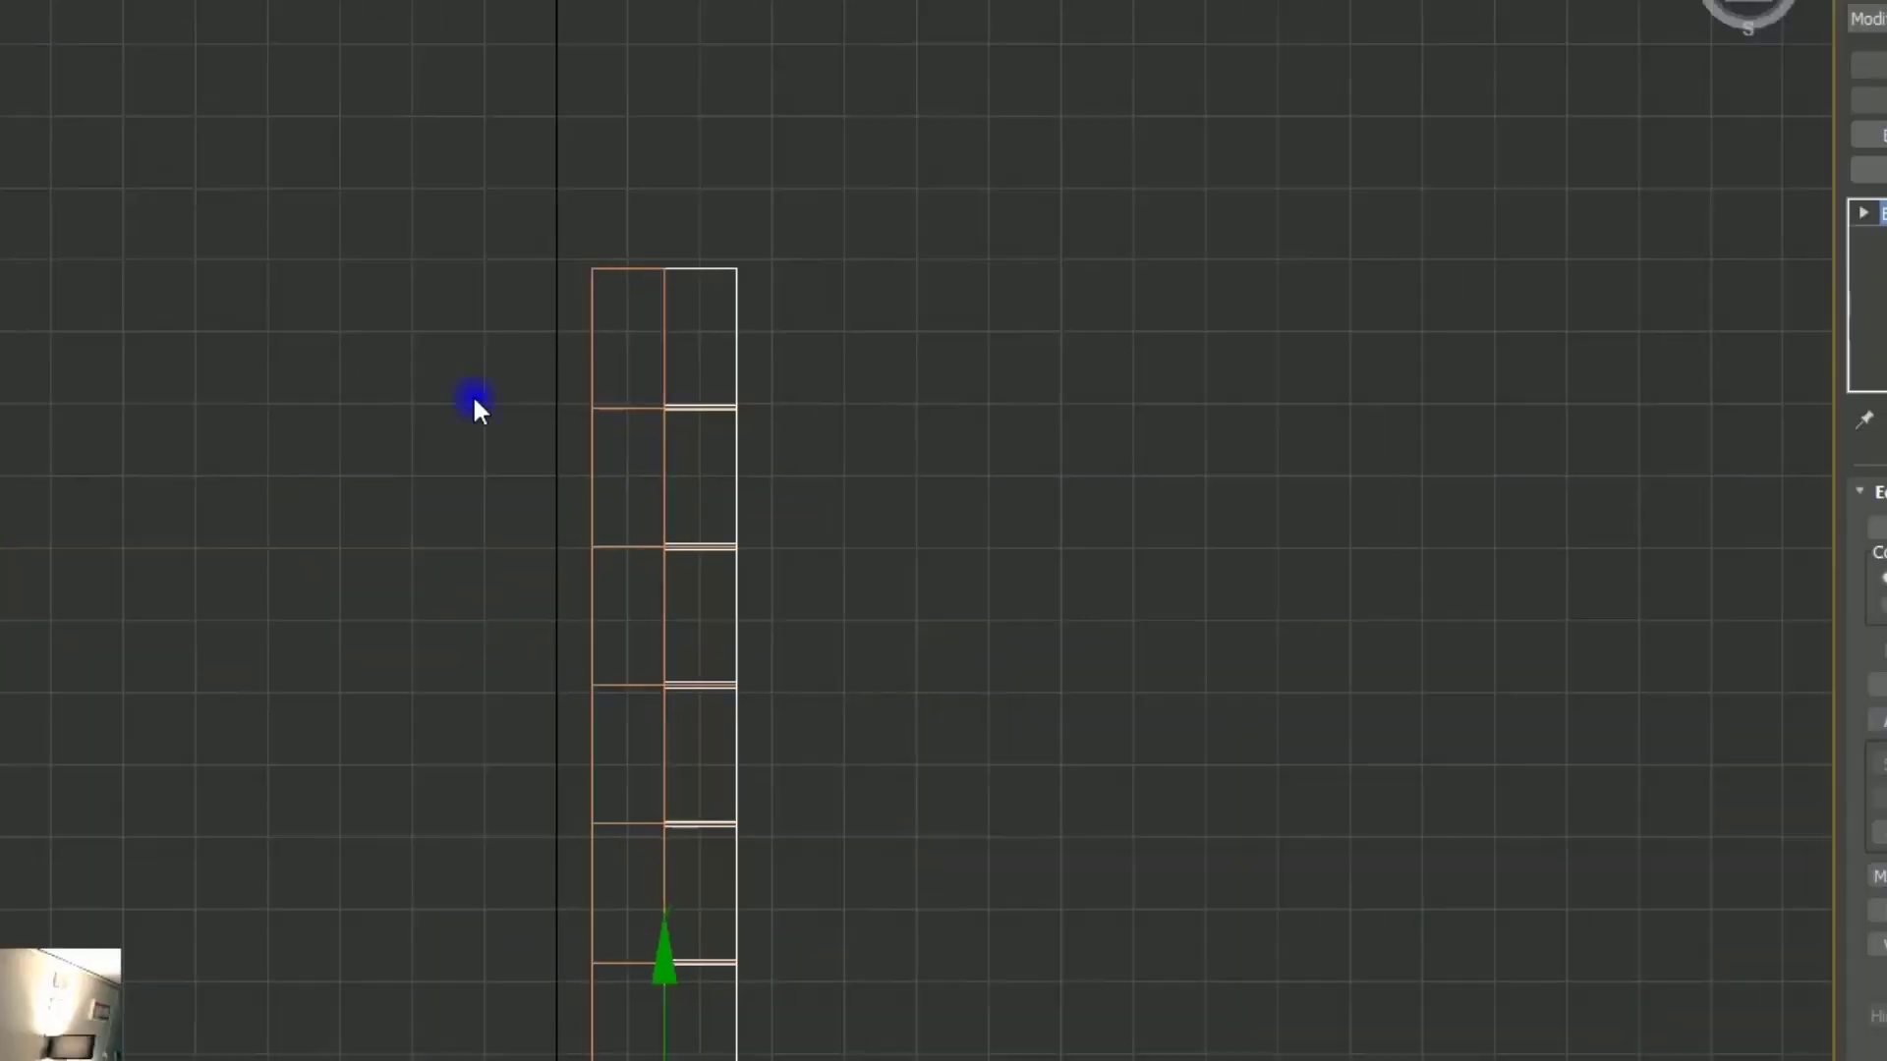
{"action": "scroll", "coordinate": [472, 453], "scroll_direction": "down", "scroll_amount": 4}
{"action": "middle_click_drag", "start_coordinate": [728, 650], "coordinate": [454, 216]}
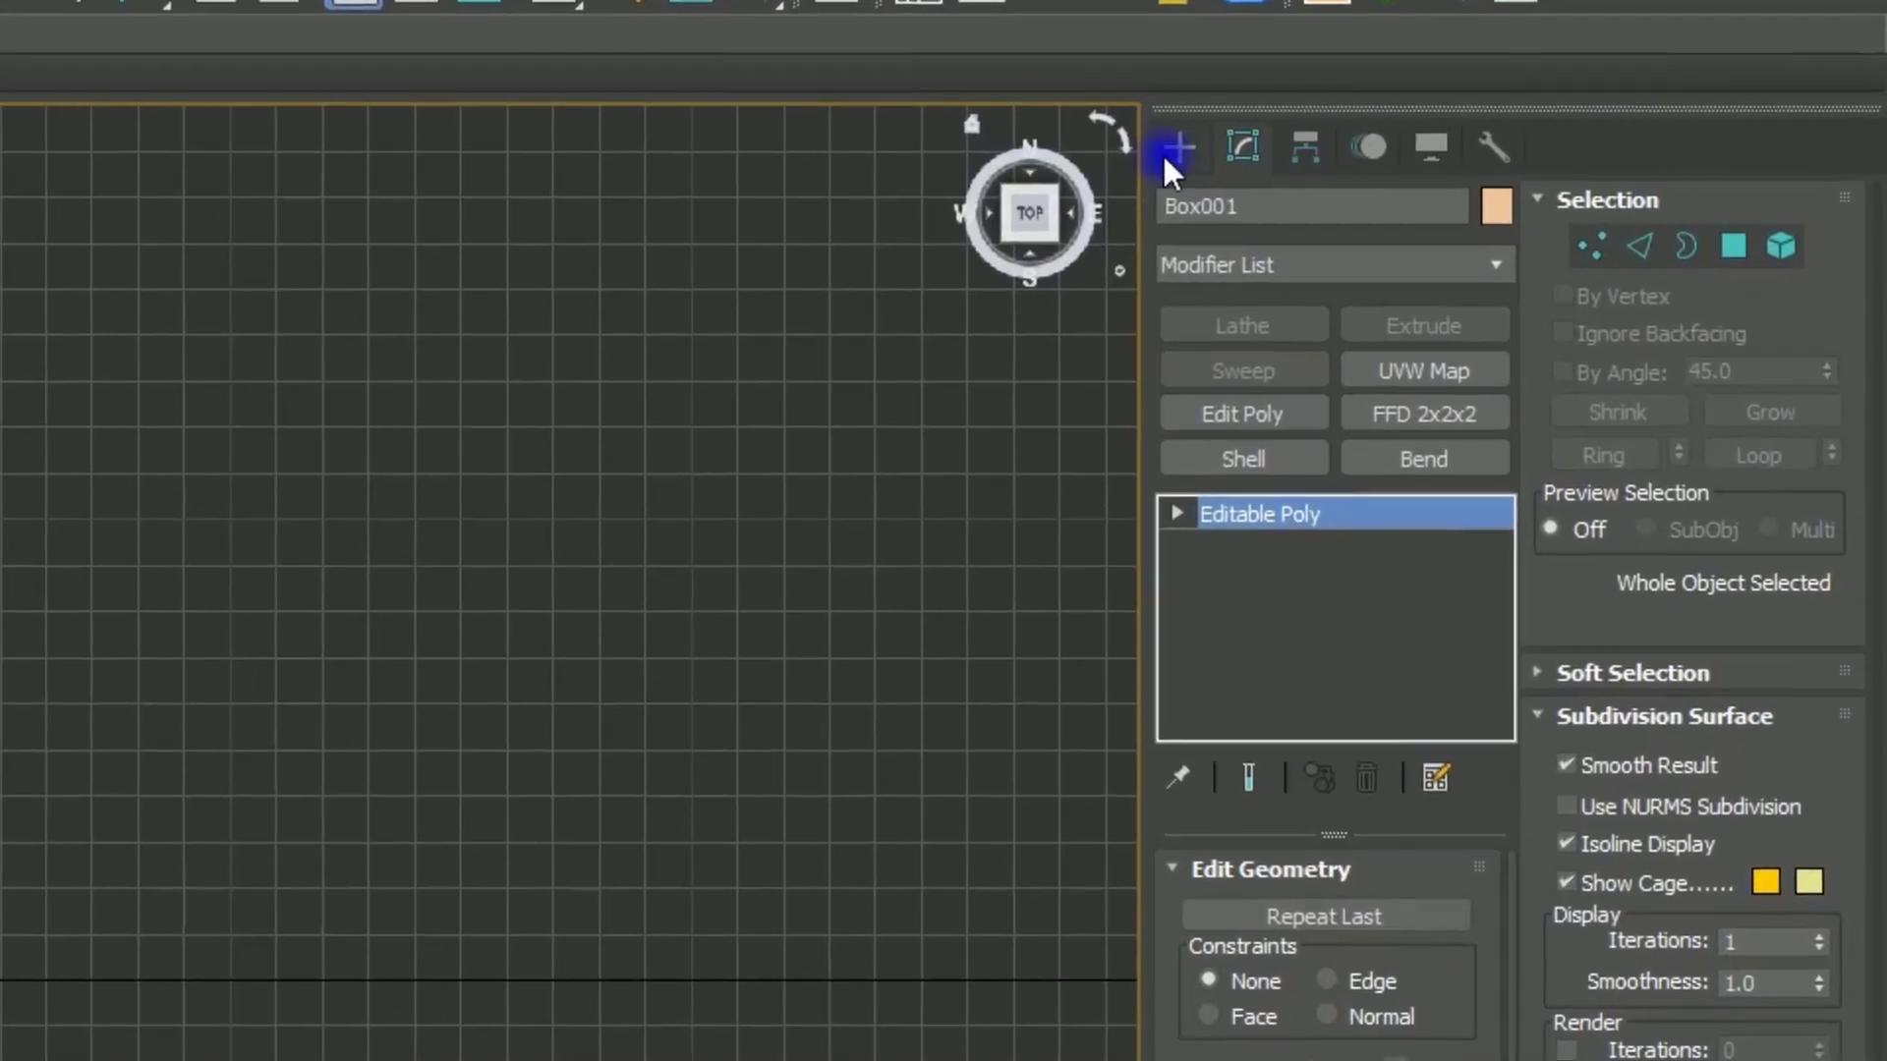
Step: Create a VRayPhysical camera in the Top view at the corridor's end, aiming along it
{"action": "left_click", "coordinate": [1534, 144]}
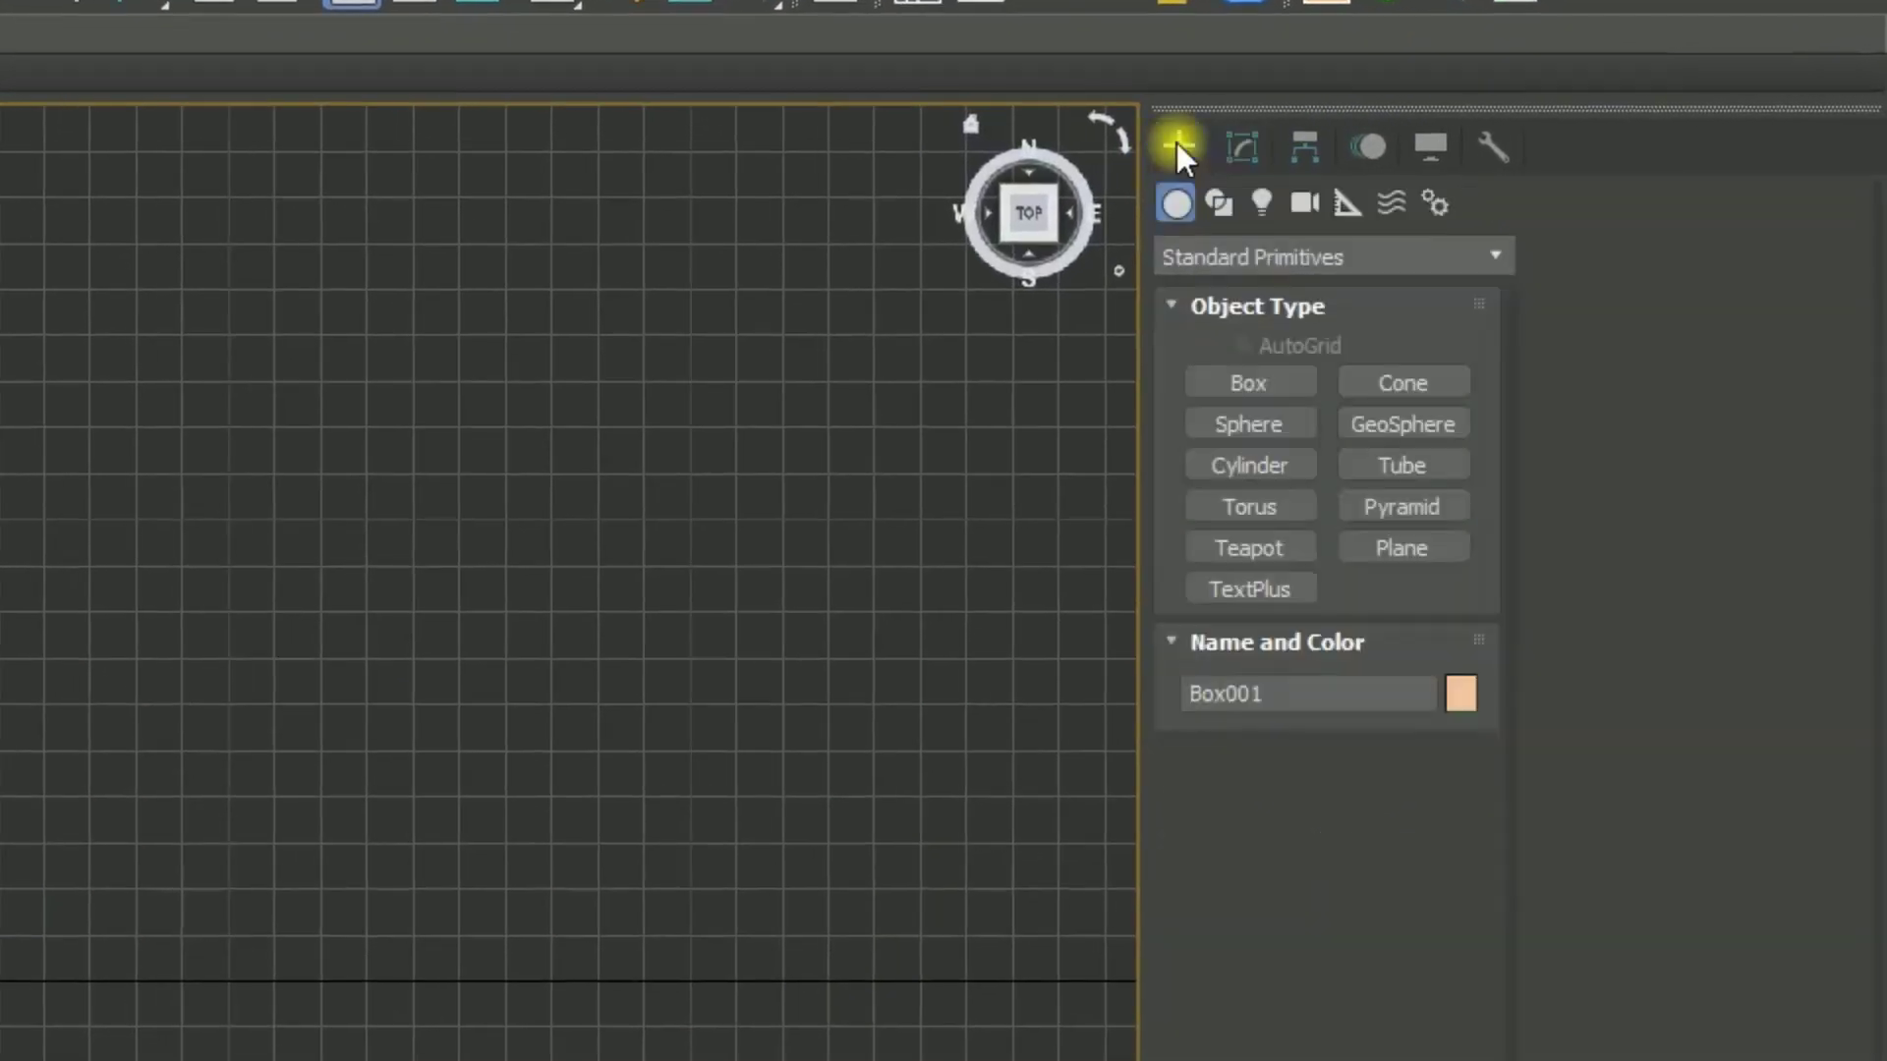
{"action": "left_click", "coordinate": [1301, 204]}
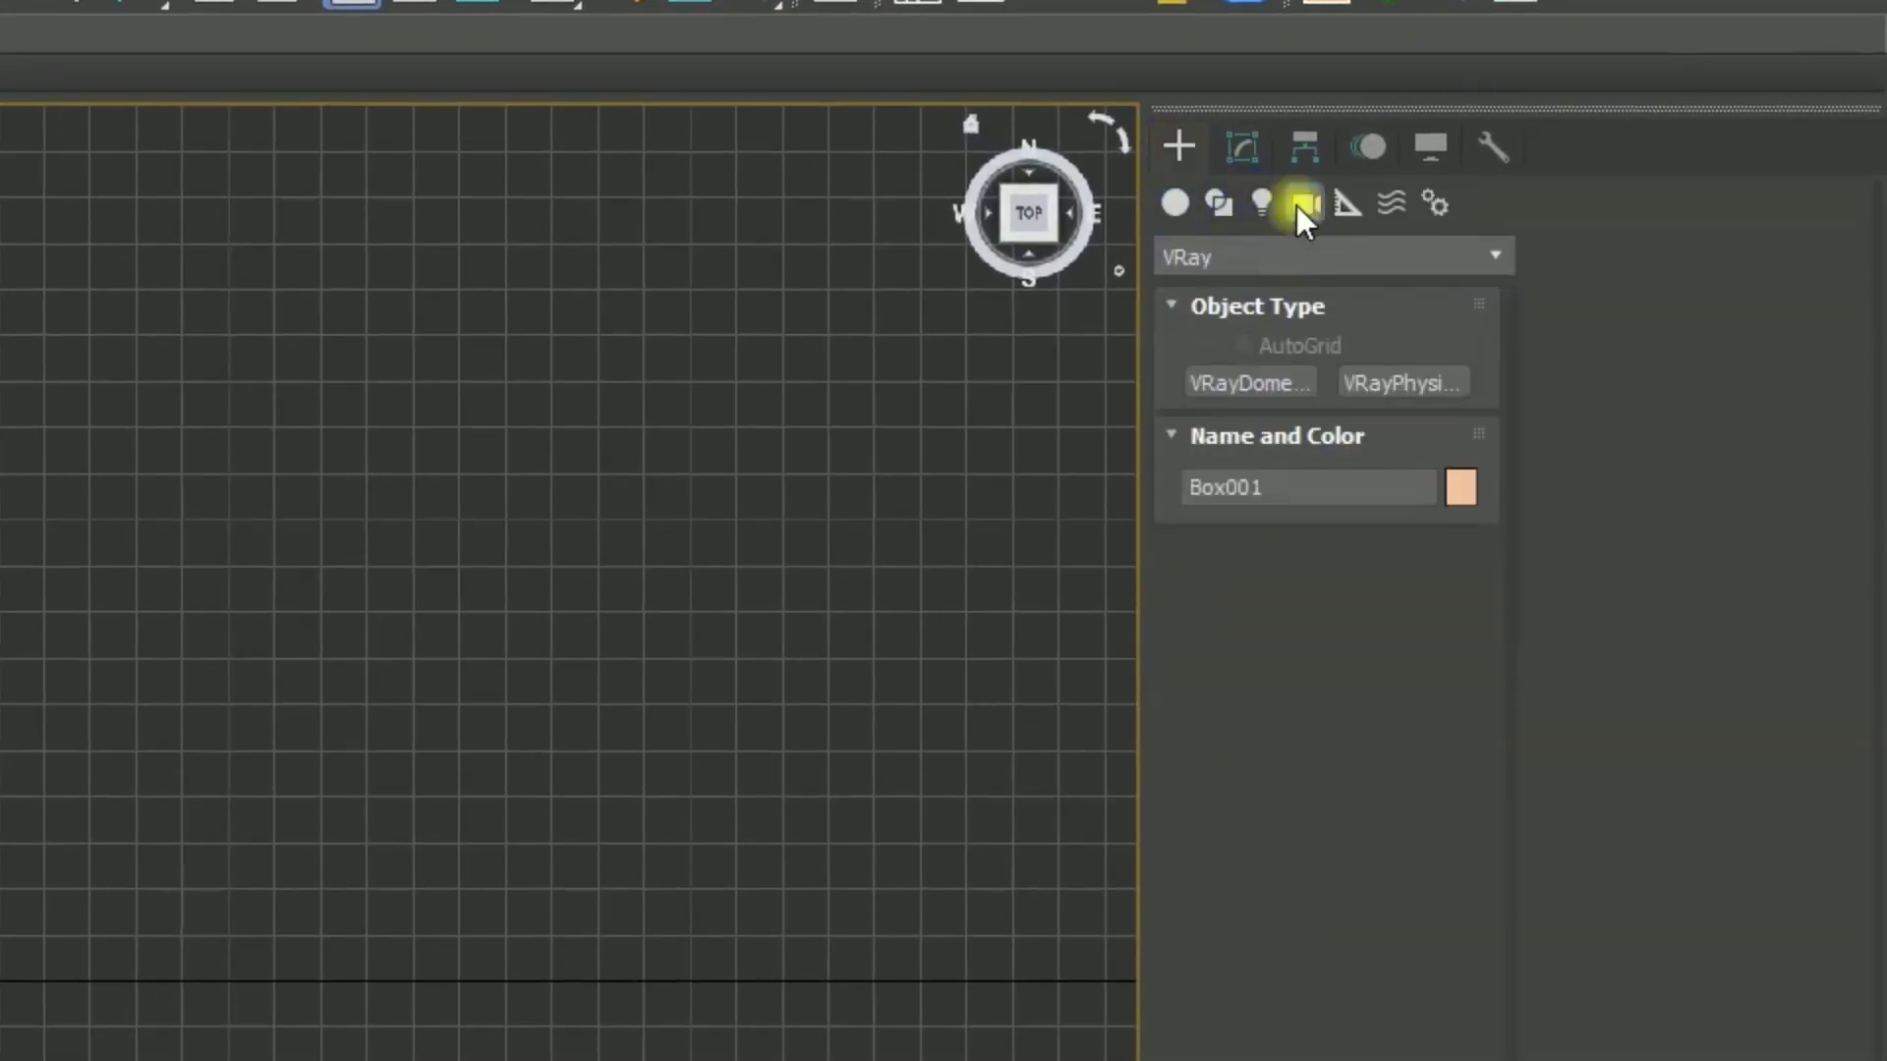
{"action": "left_click", "coordinate": [1374, 383]}
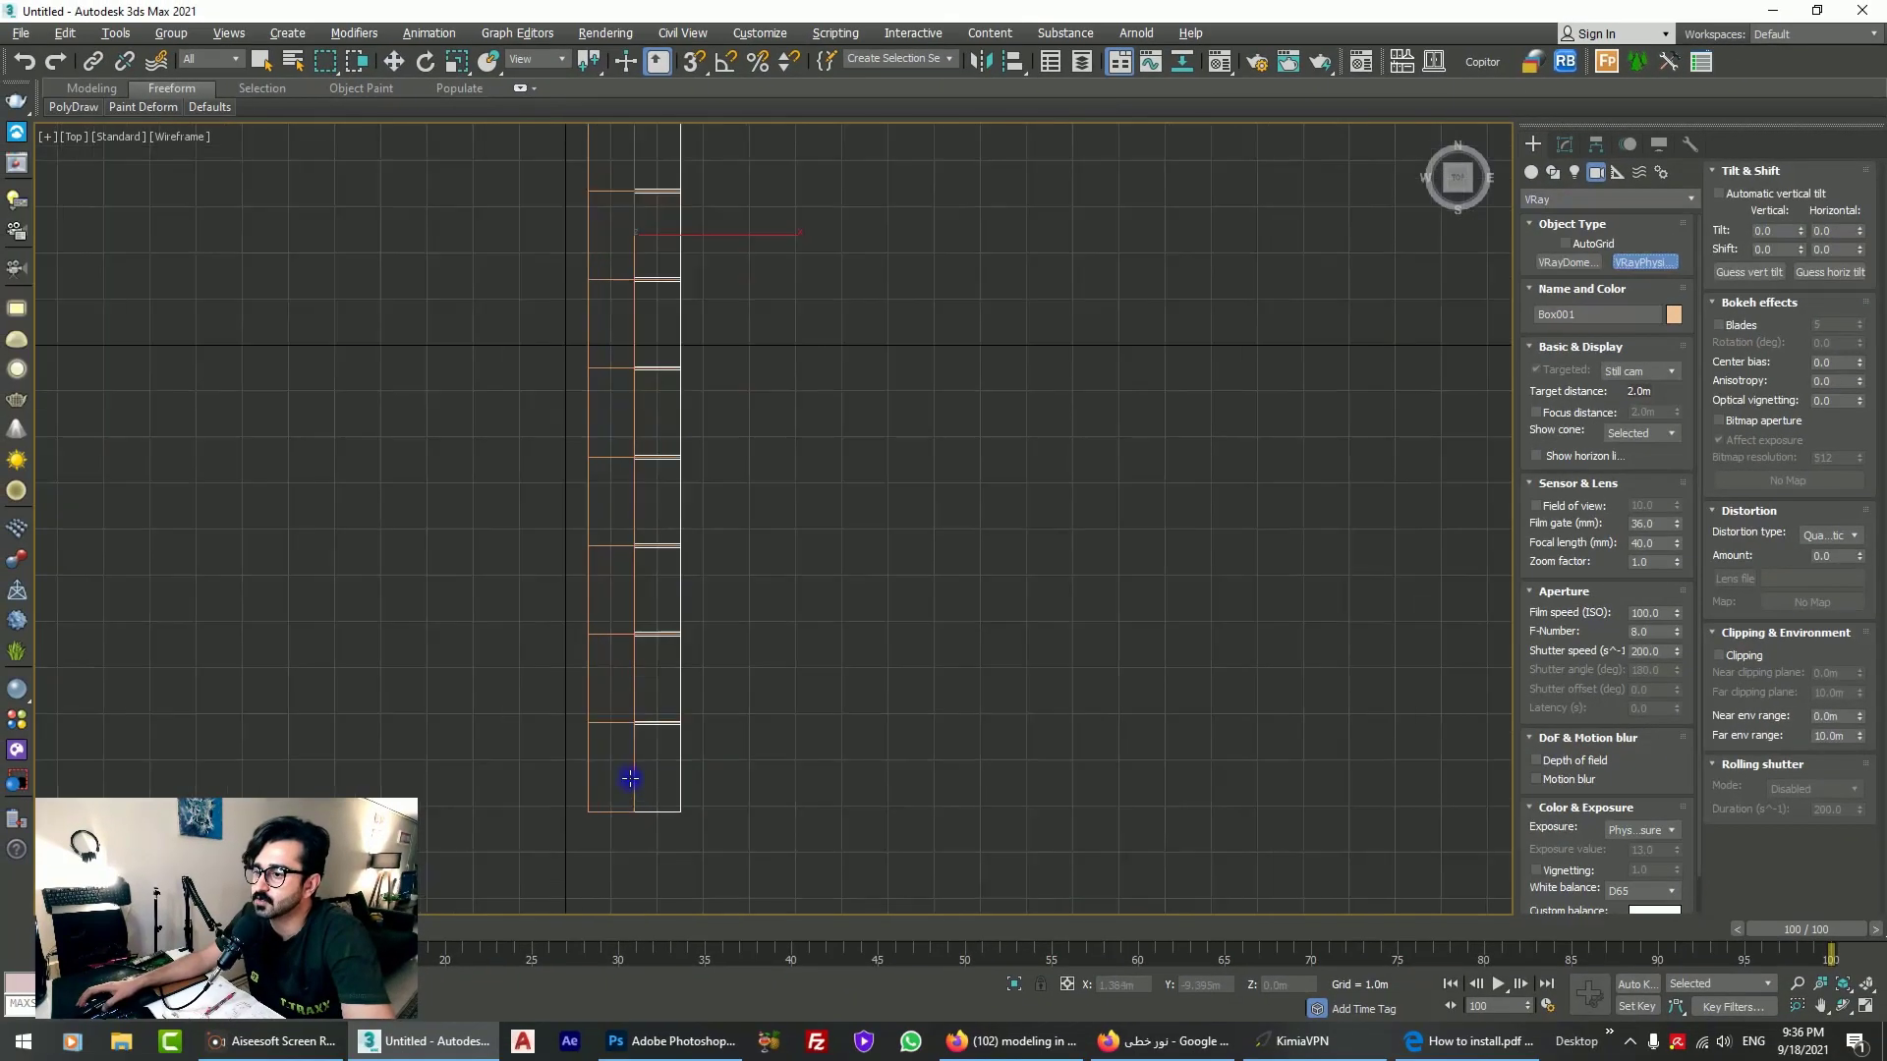
{"action": "left_click_drag", "start_coordinate": [632, 796], "coordinate": [631, 588]}
{"action": "key", "text": "w"}
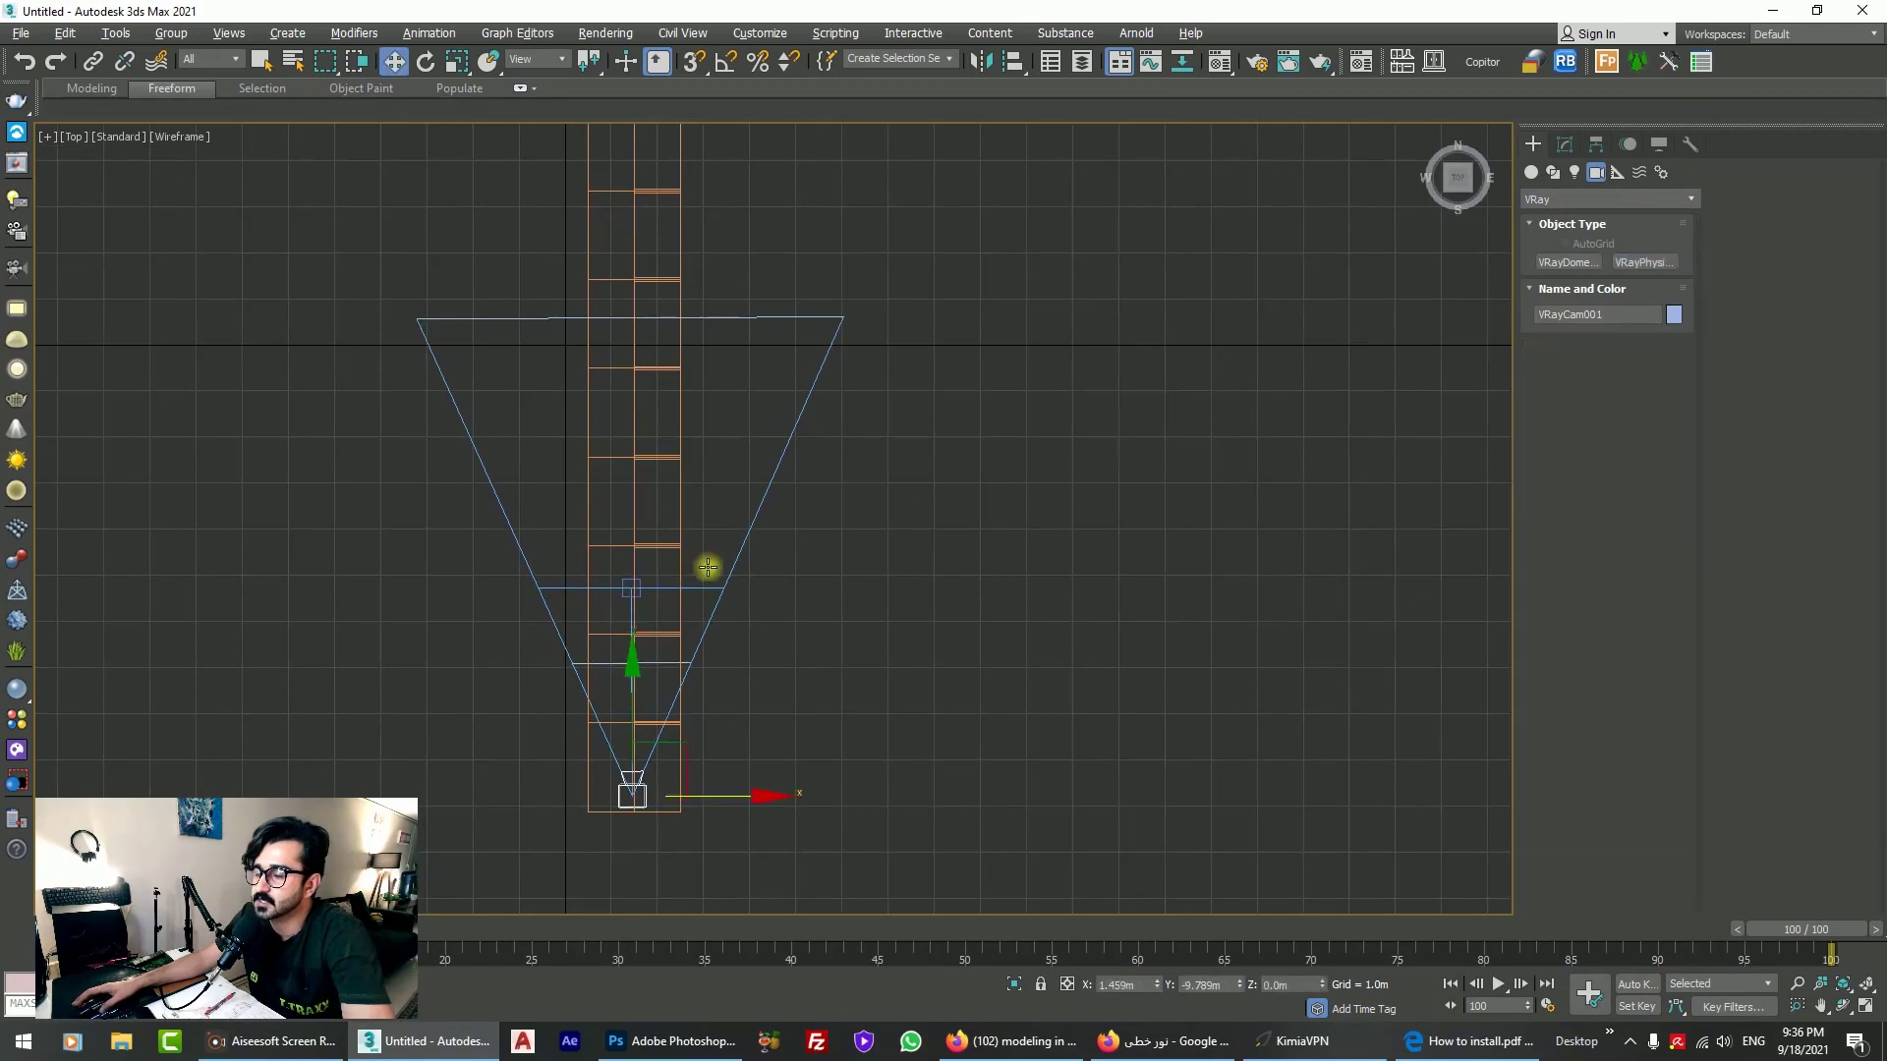
Step: Show the viewport through VRayCam001 and pan to frame the corridor floor
{"action": "key", "text": "alt+w"}
{"action": "key", "text": "alt+w"}
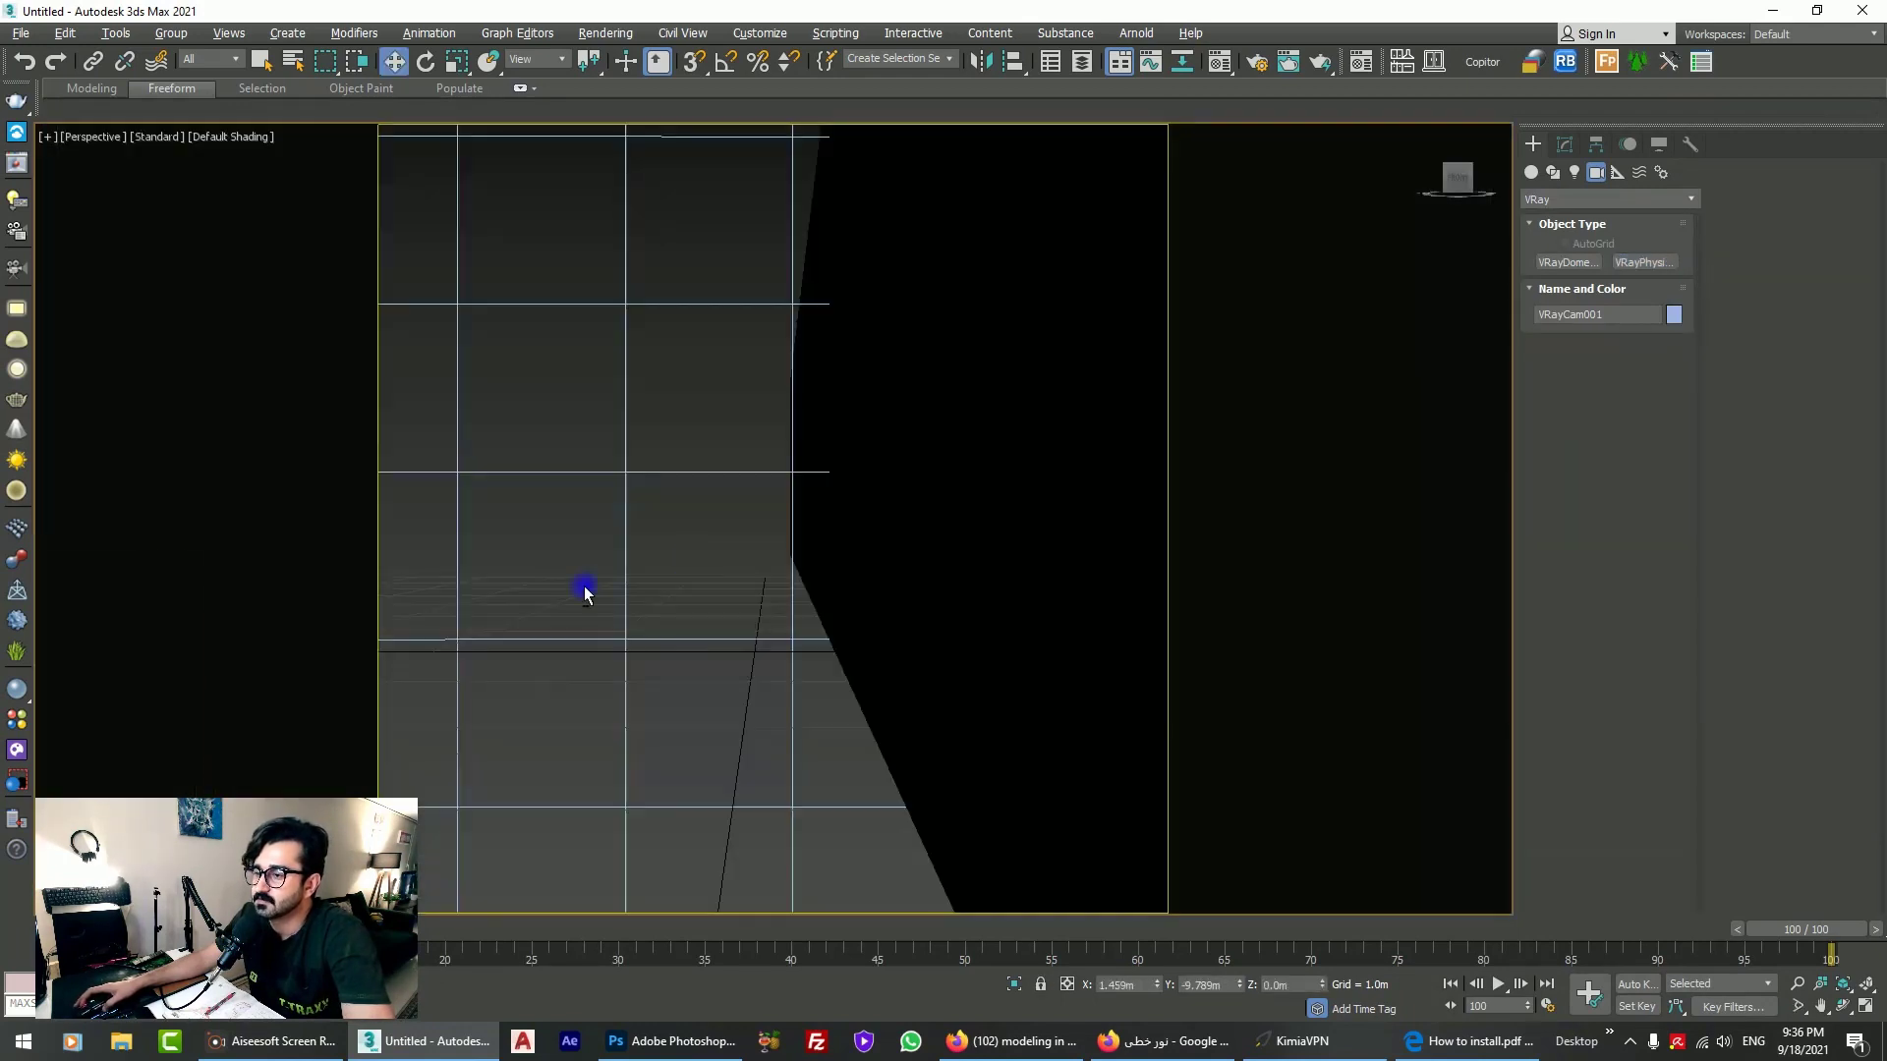
{"action": "key", "text": "c"}
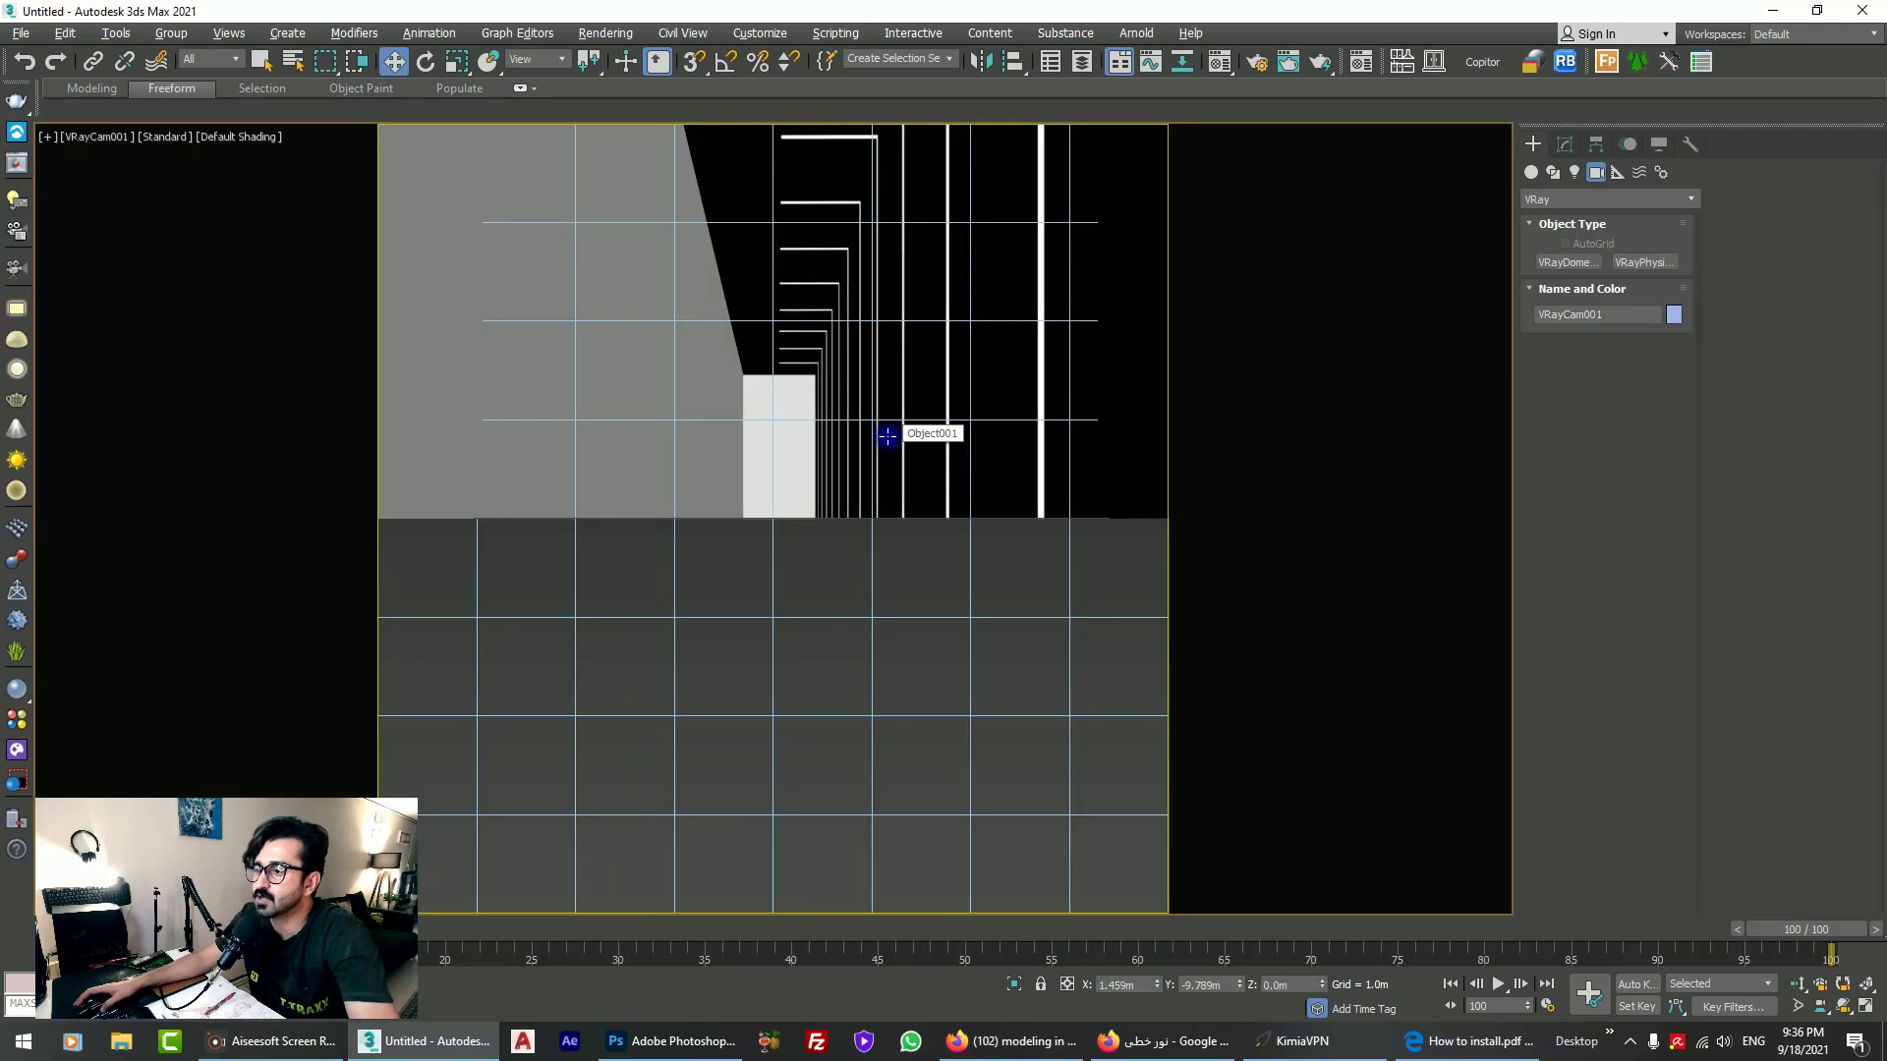
{"action": "middle_click_drag", "start_coordinate": [831, 371], "coordinate": [820, 591]}
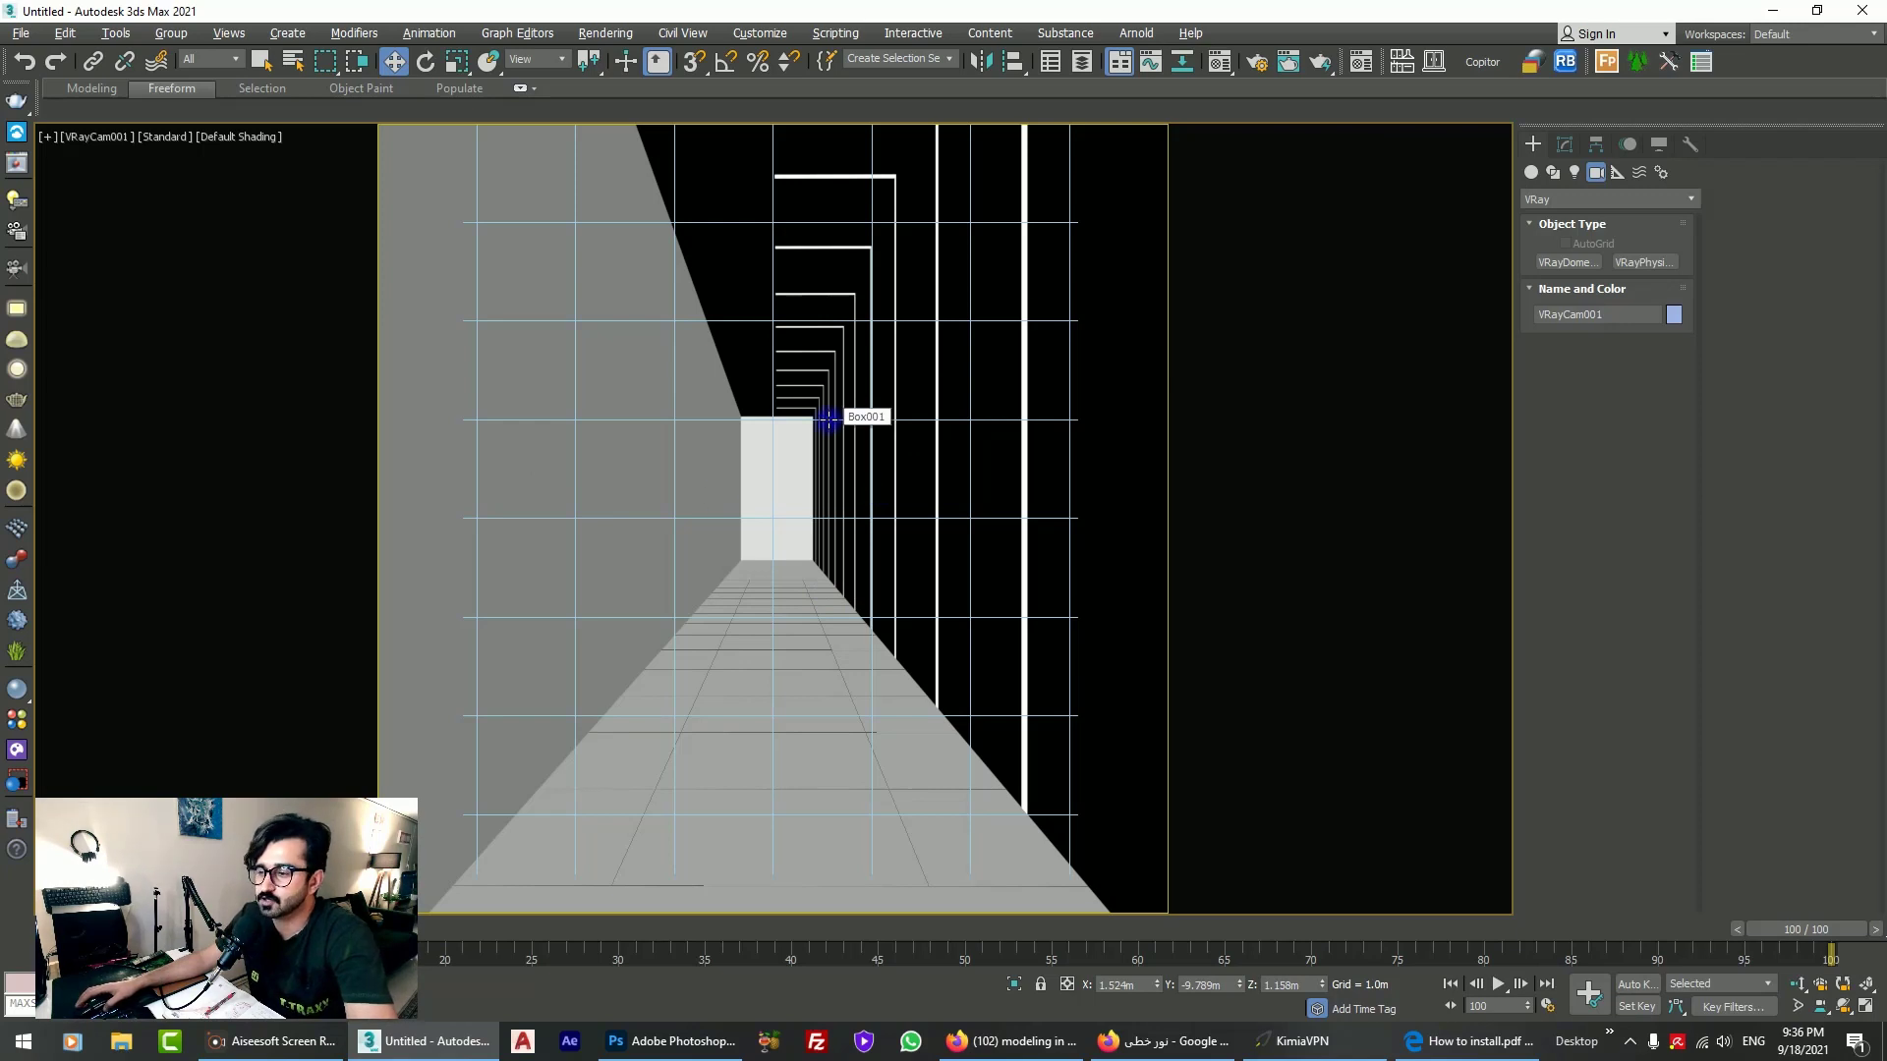
{"action": "left_click", "coordinate": [1258, 63]}
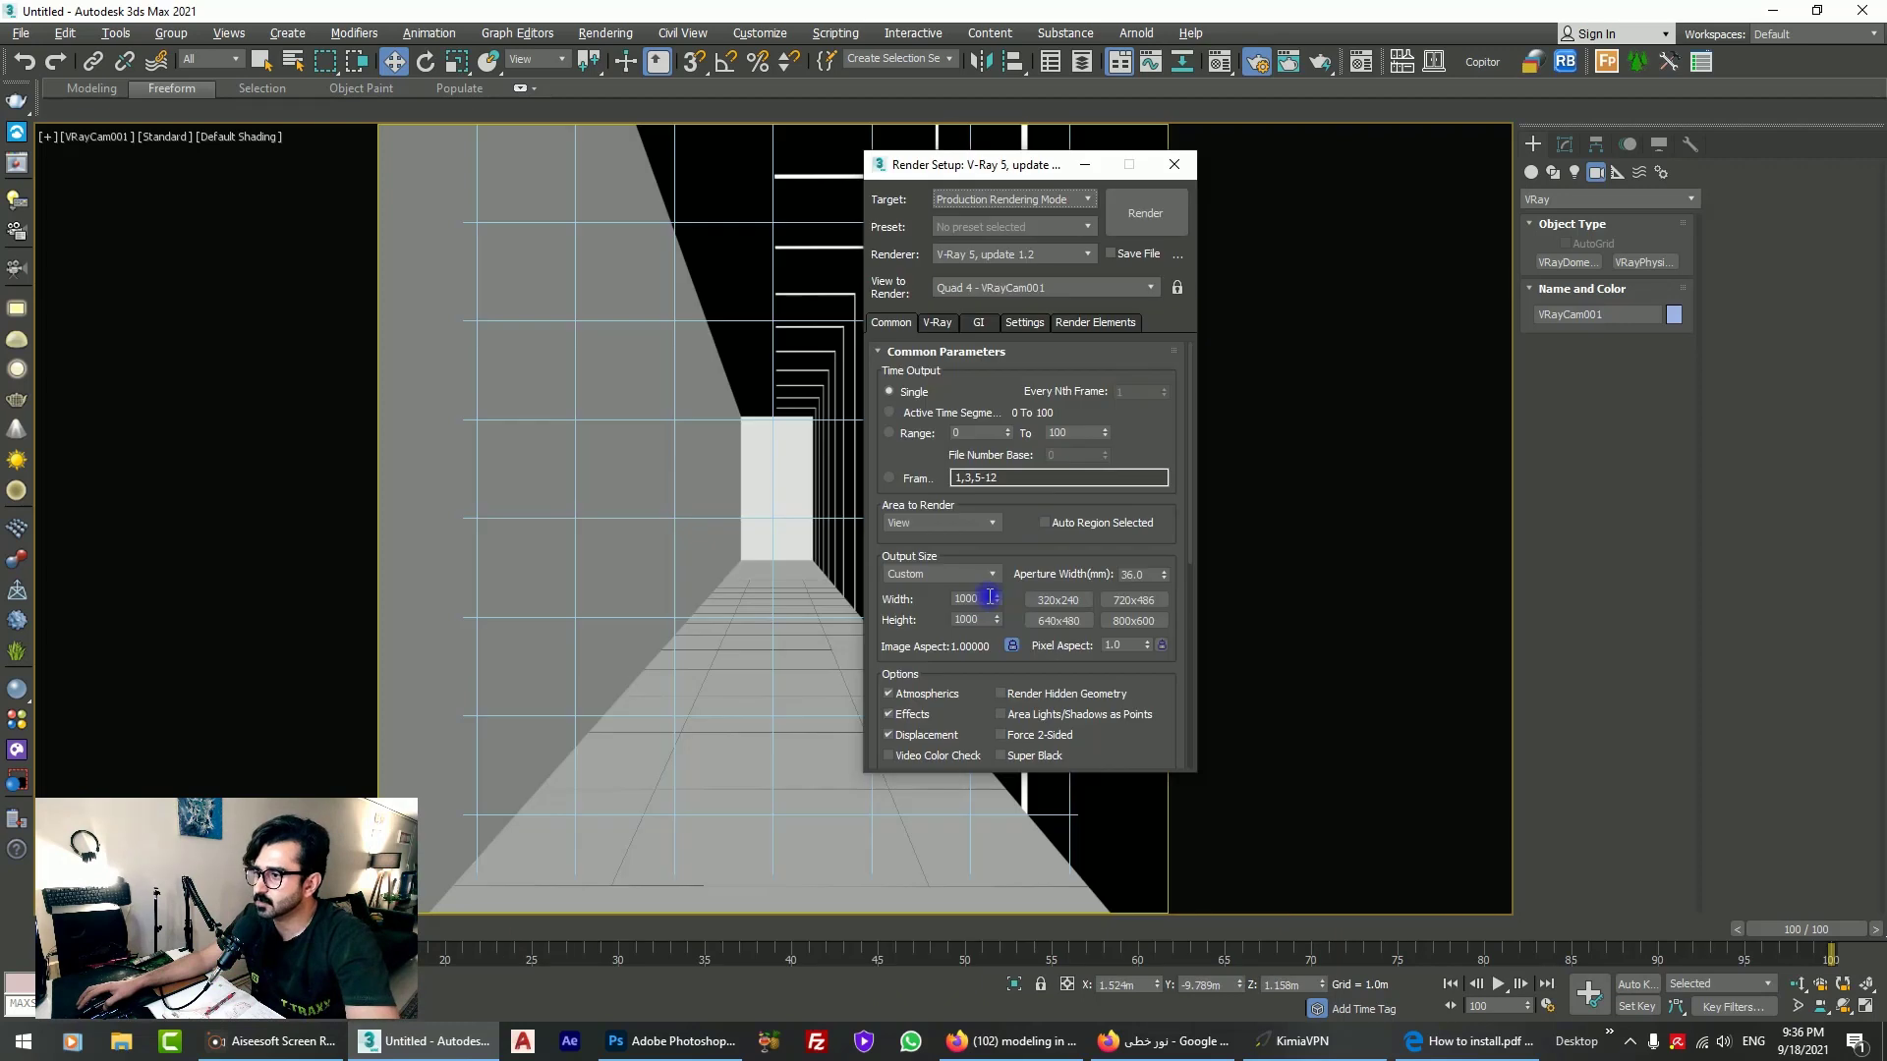
Step: Review the Common tab: V-Ray 5 renderer, Quad 4 - VRayCam001 view, 1000 × 1000 output
{"action": "left_click_drag", "start_coordinate": [929, 614], "coordinate": [926, 513]}
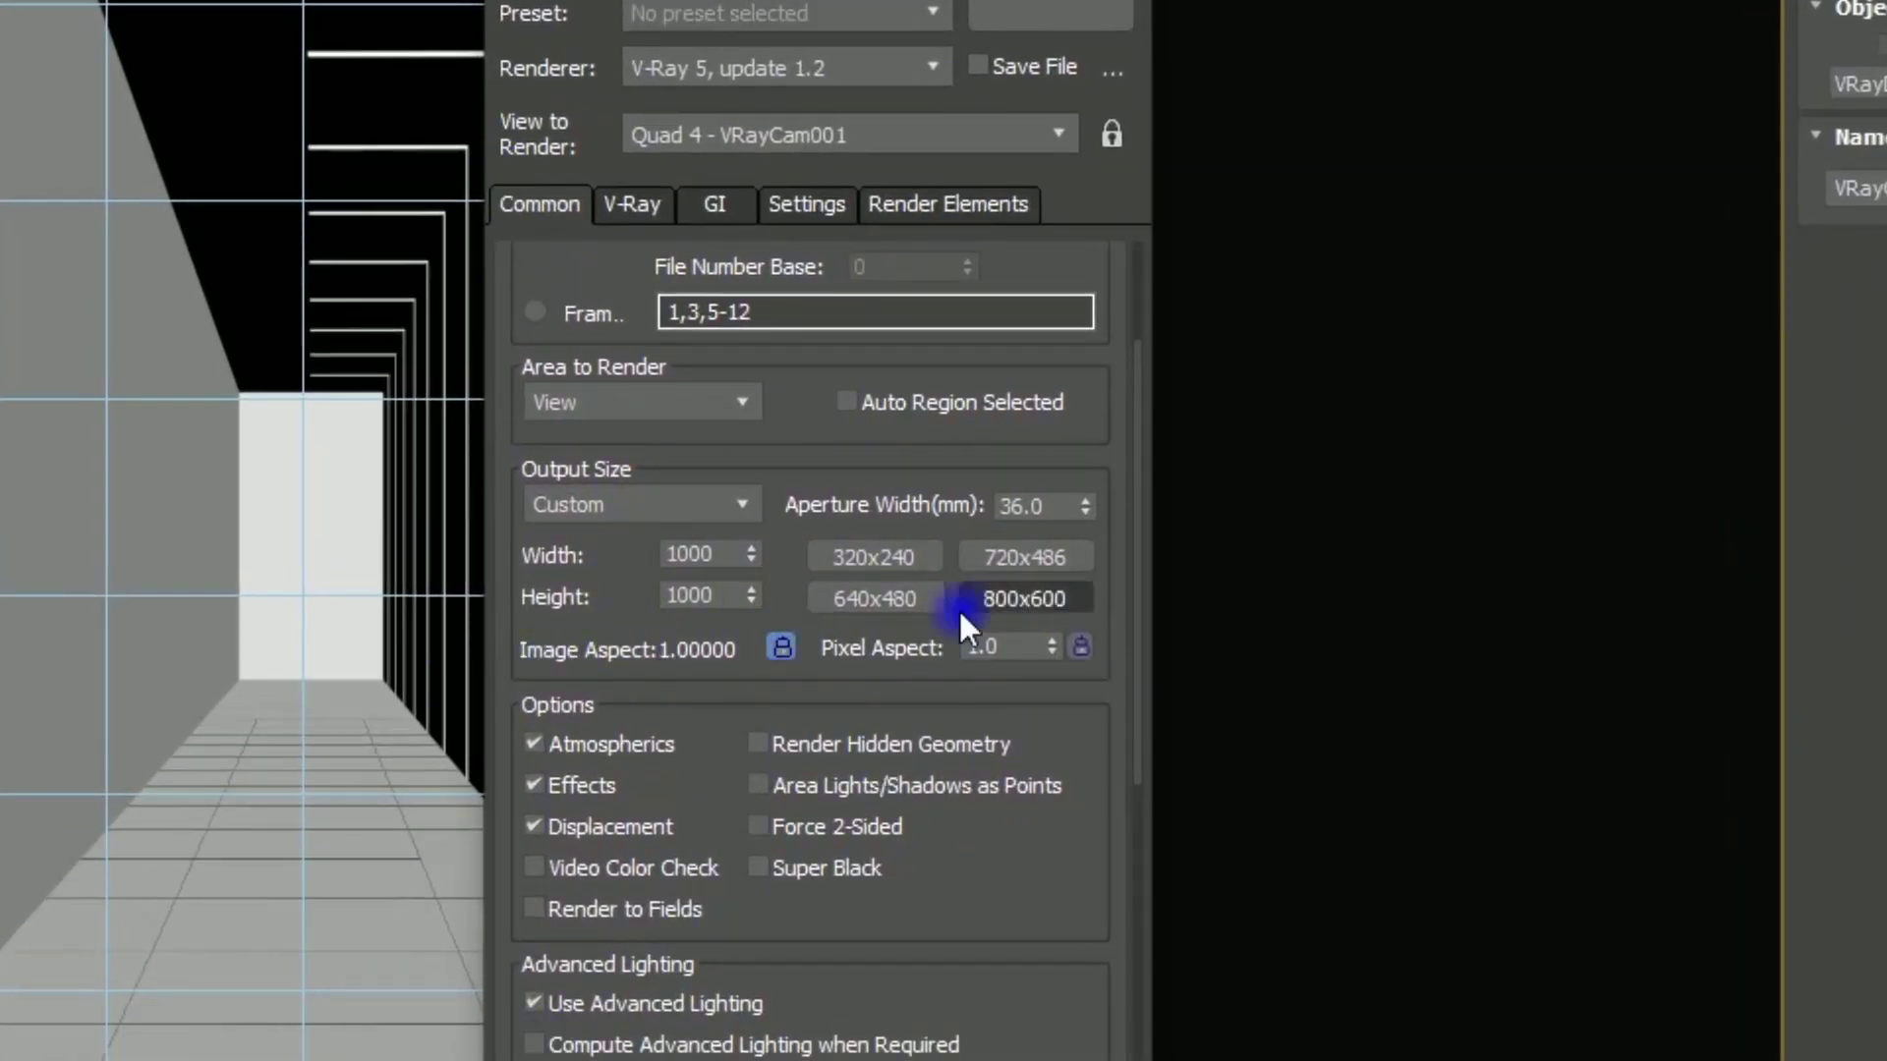
Step: Review the V-Ray, GI and Settings tabs and the VRayDenoiser and VRayLightMix render elements
{"action": "left_click", "coordinate": [654, 194]}
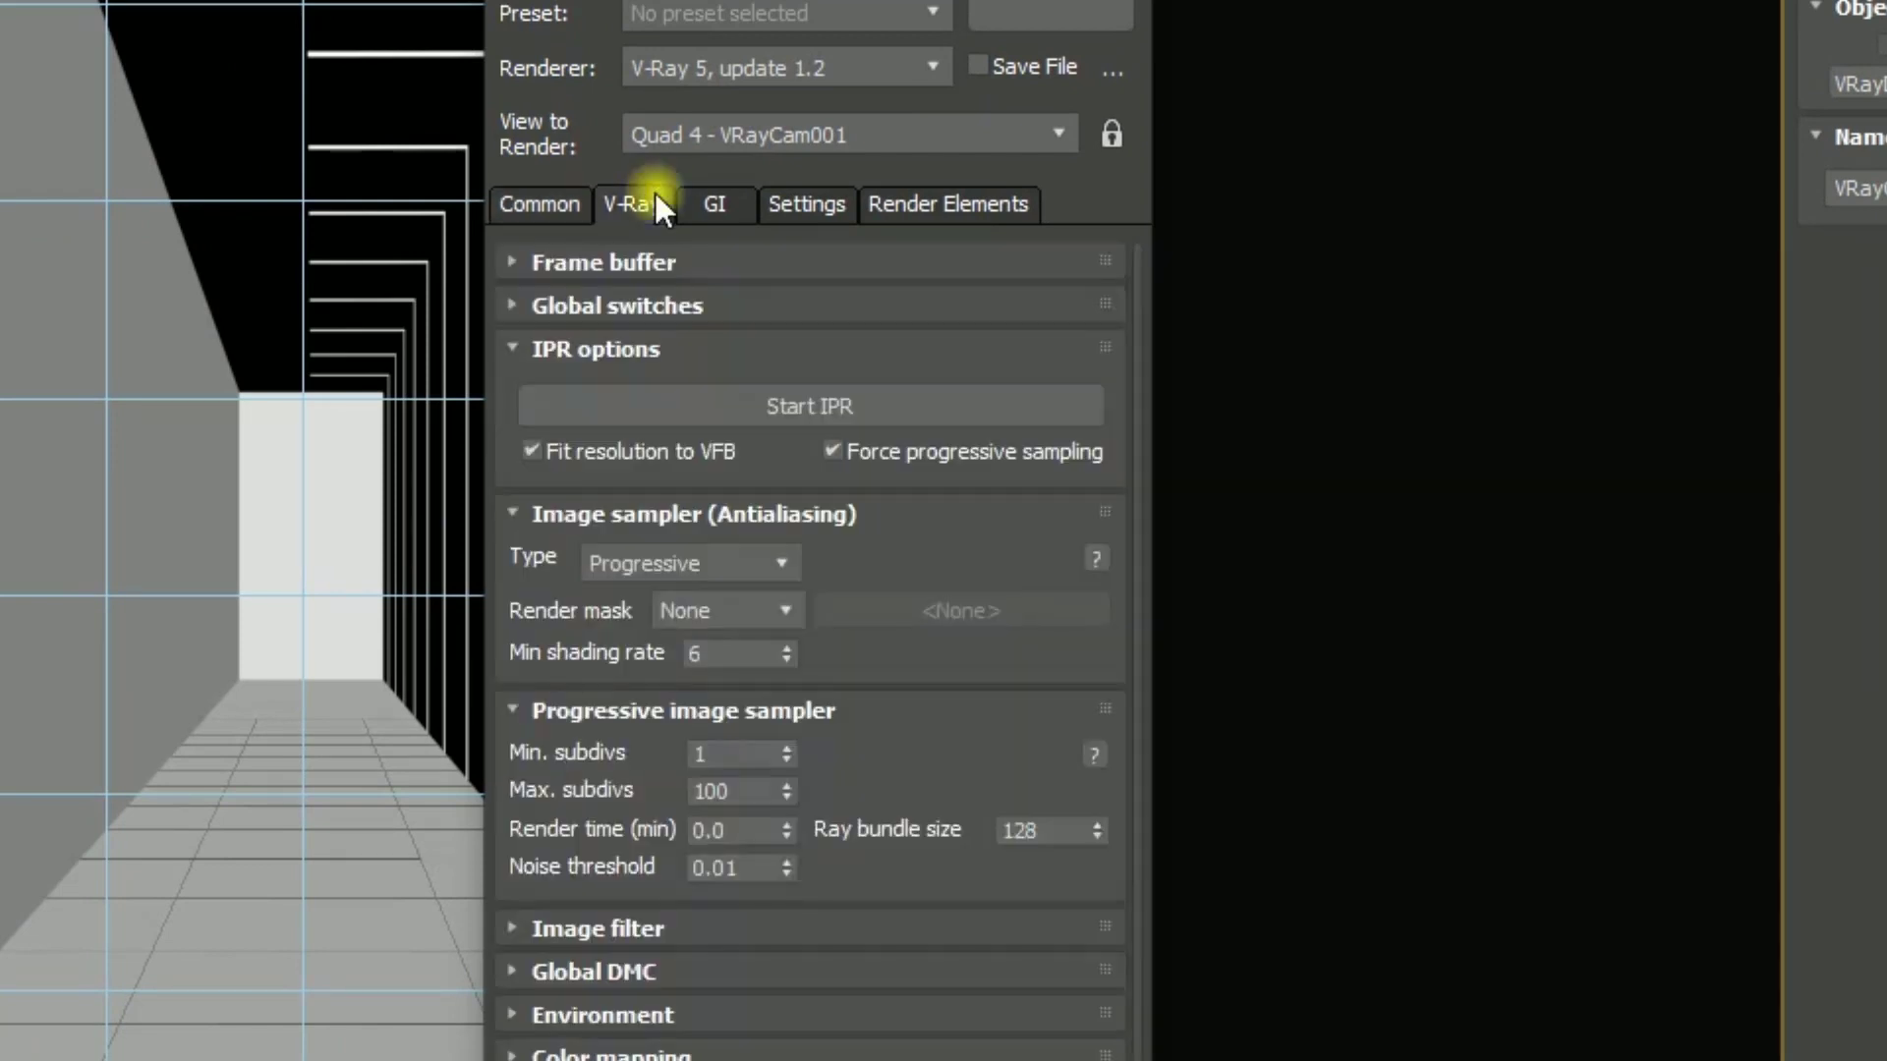
{"action": "left_click", "coordinate": [714, 206]}
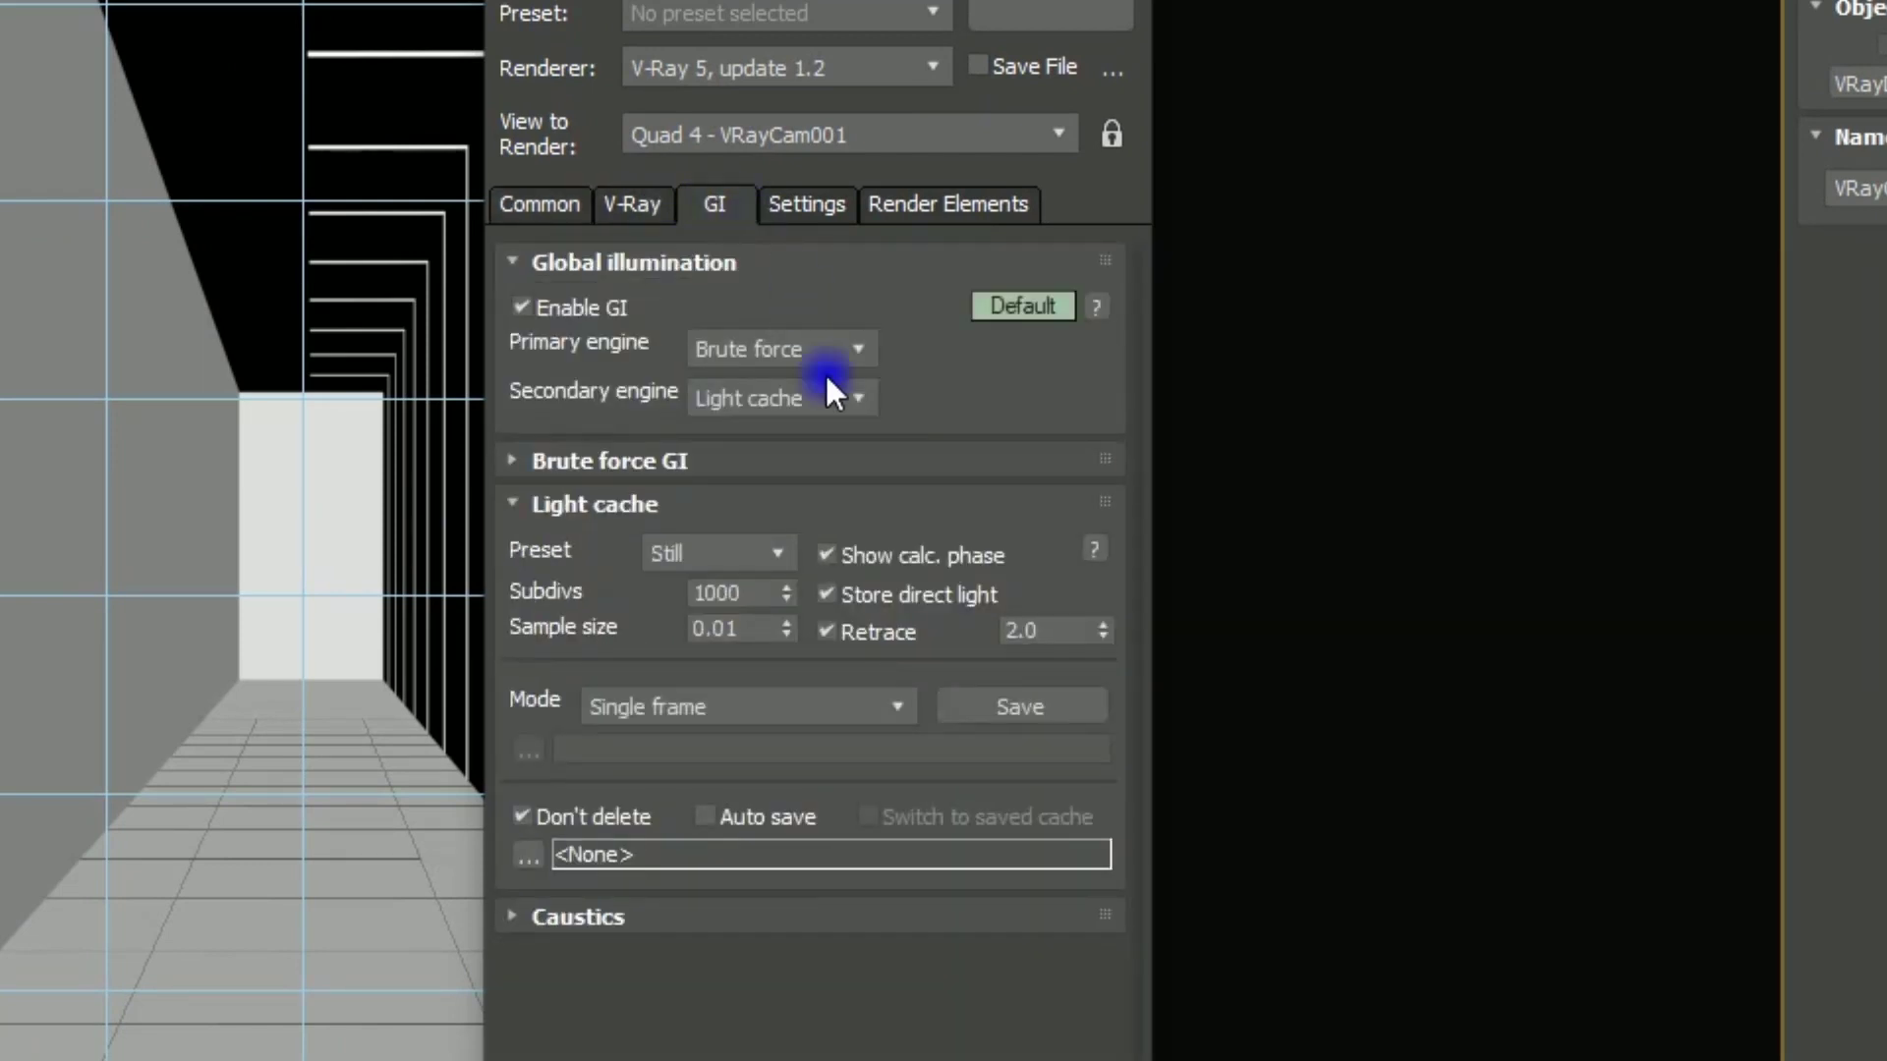
{"action": "left_click", "coordinate": [798, 222]}
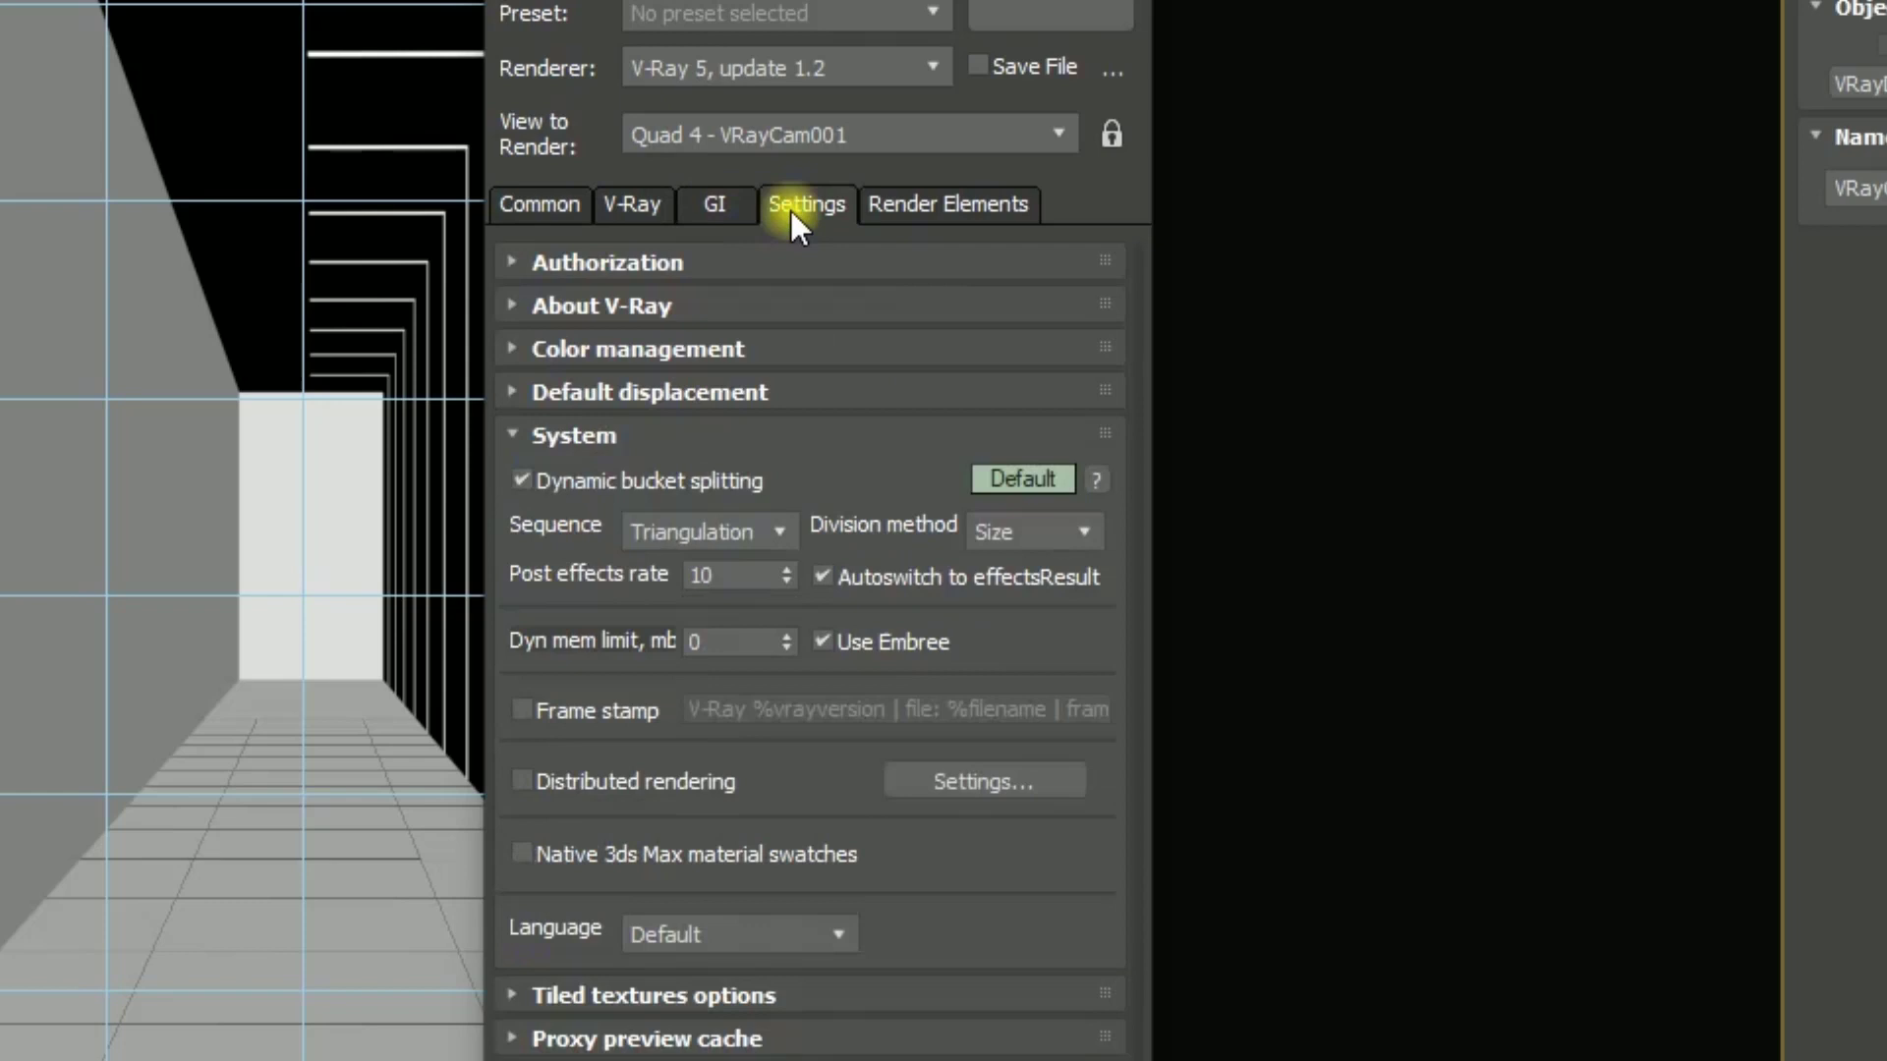
{"action": "left_click", "coordinate": [917, 202]}
{"action": "left_click", "coordinate": [627, 444]}
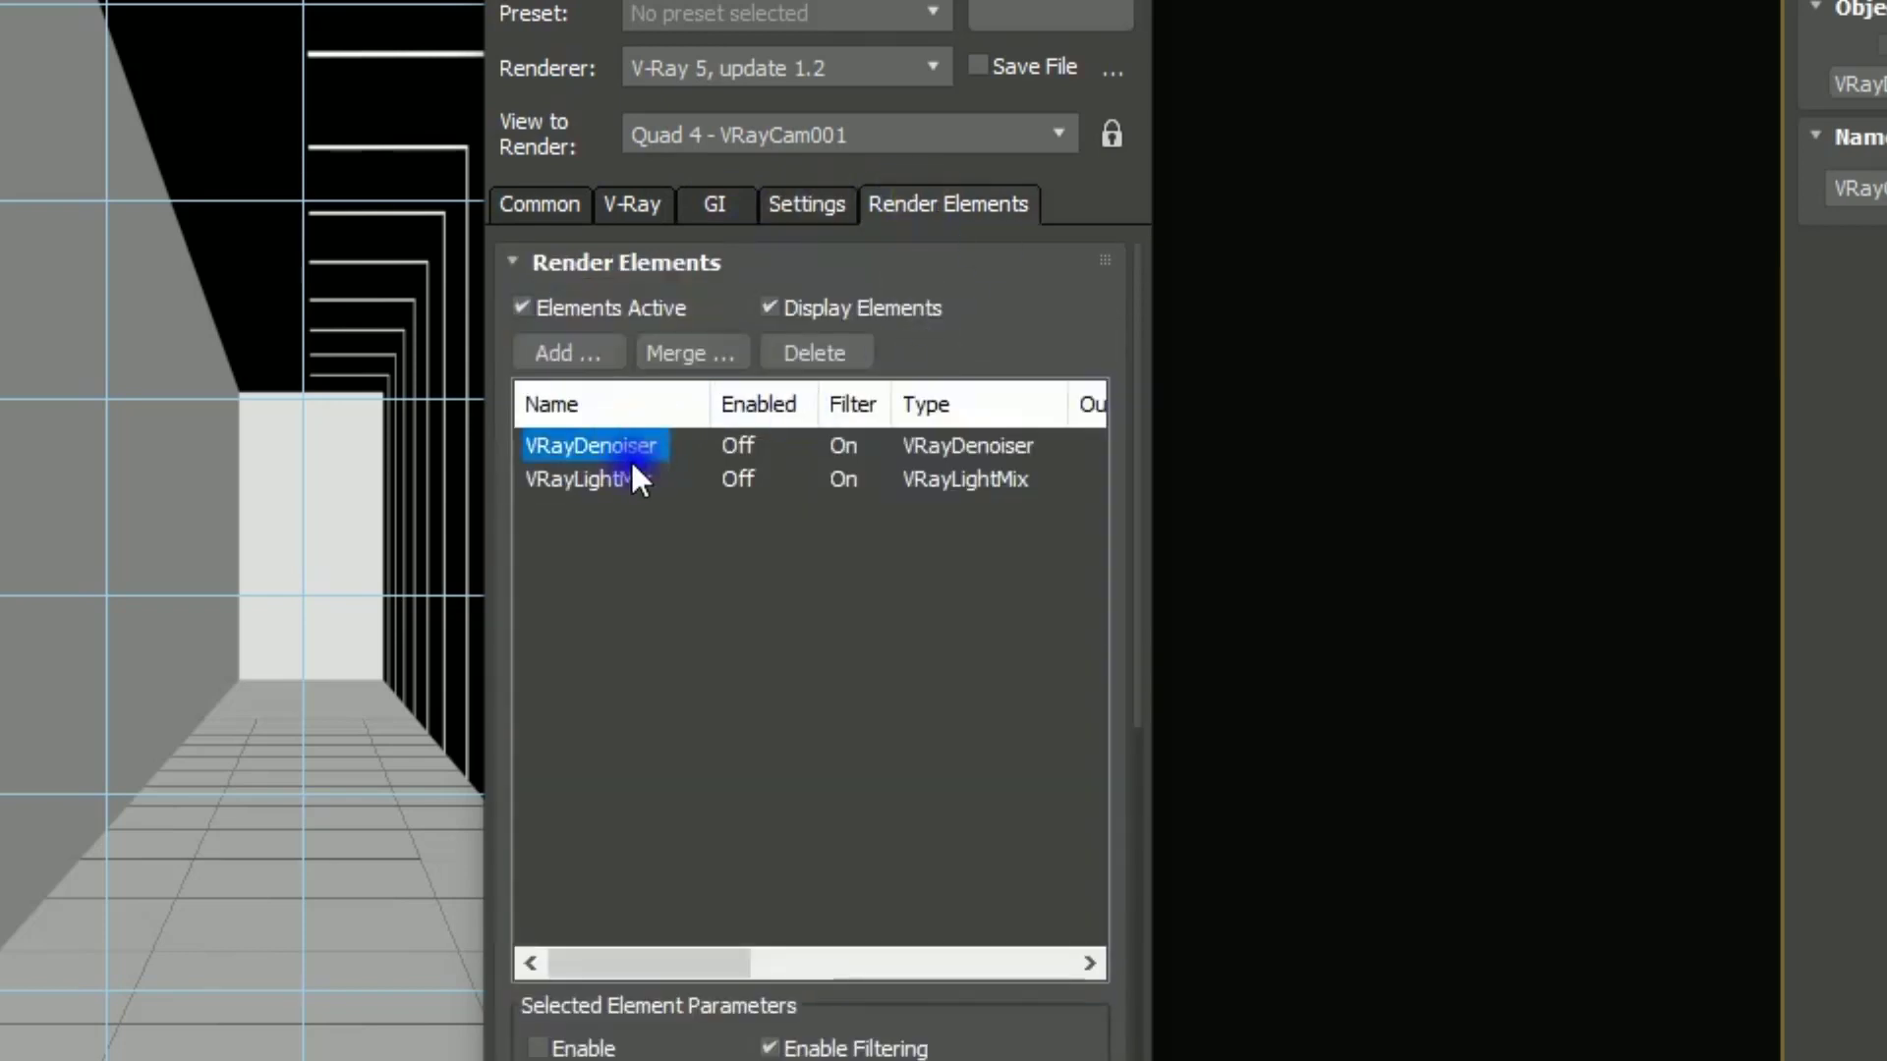
{"action": "left_click", "coordinate": [600, 471]}
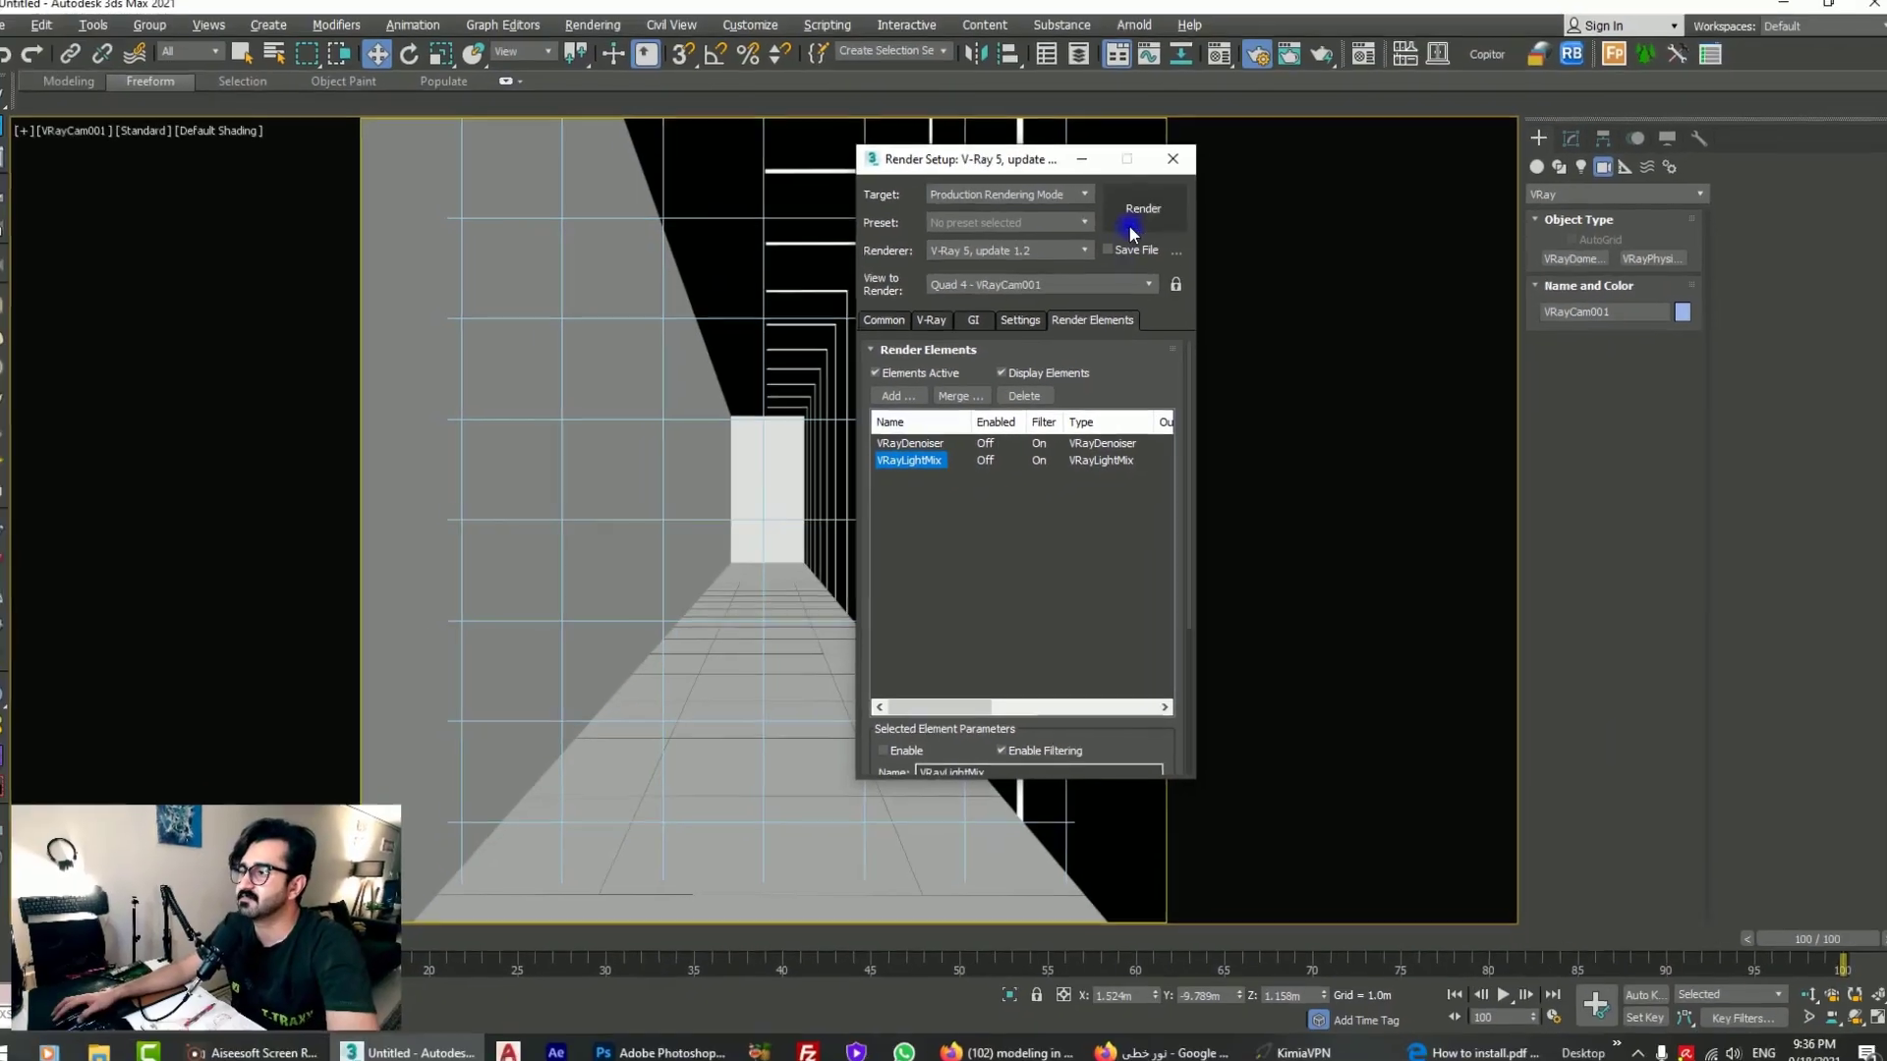
Step: Render the VRayCam001 view, which comes out black, then close the VFB and Render Setup
{"action": "left_click", "coordinate": [1145, 218]}
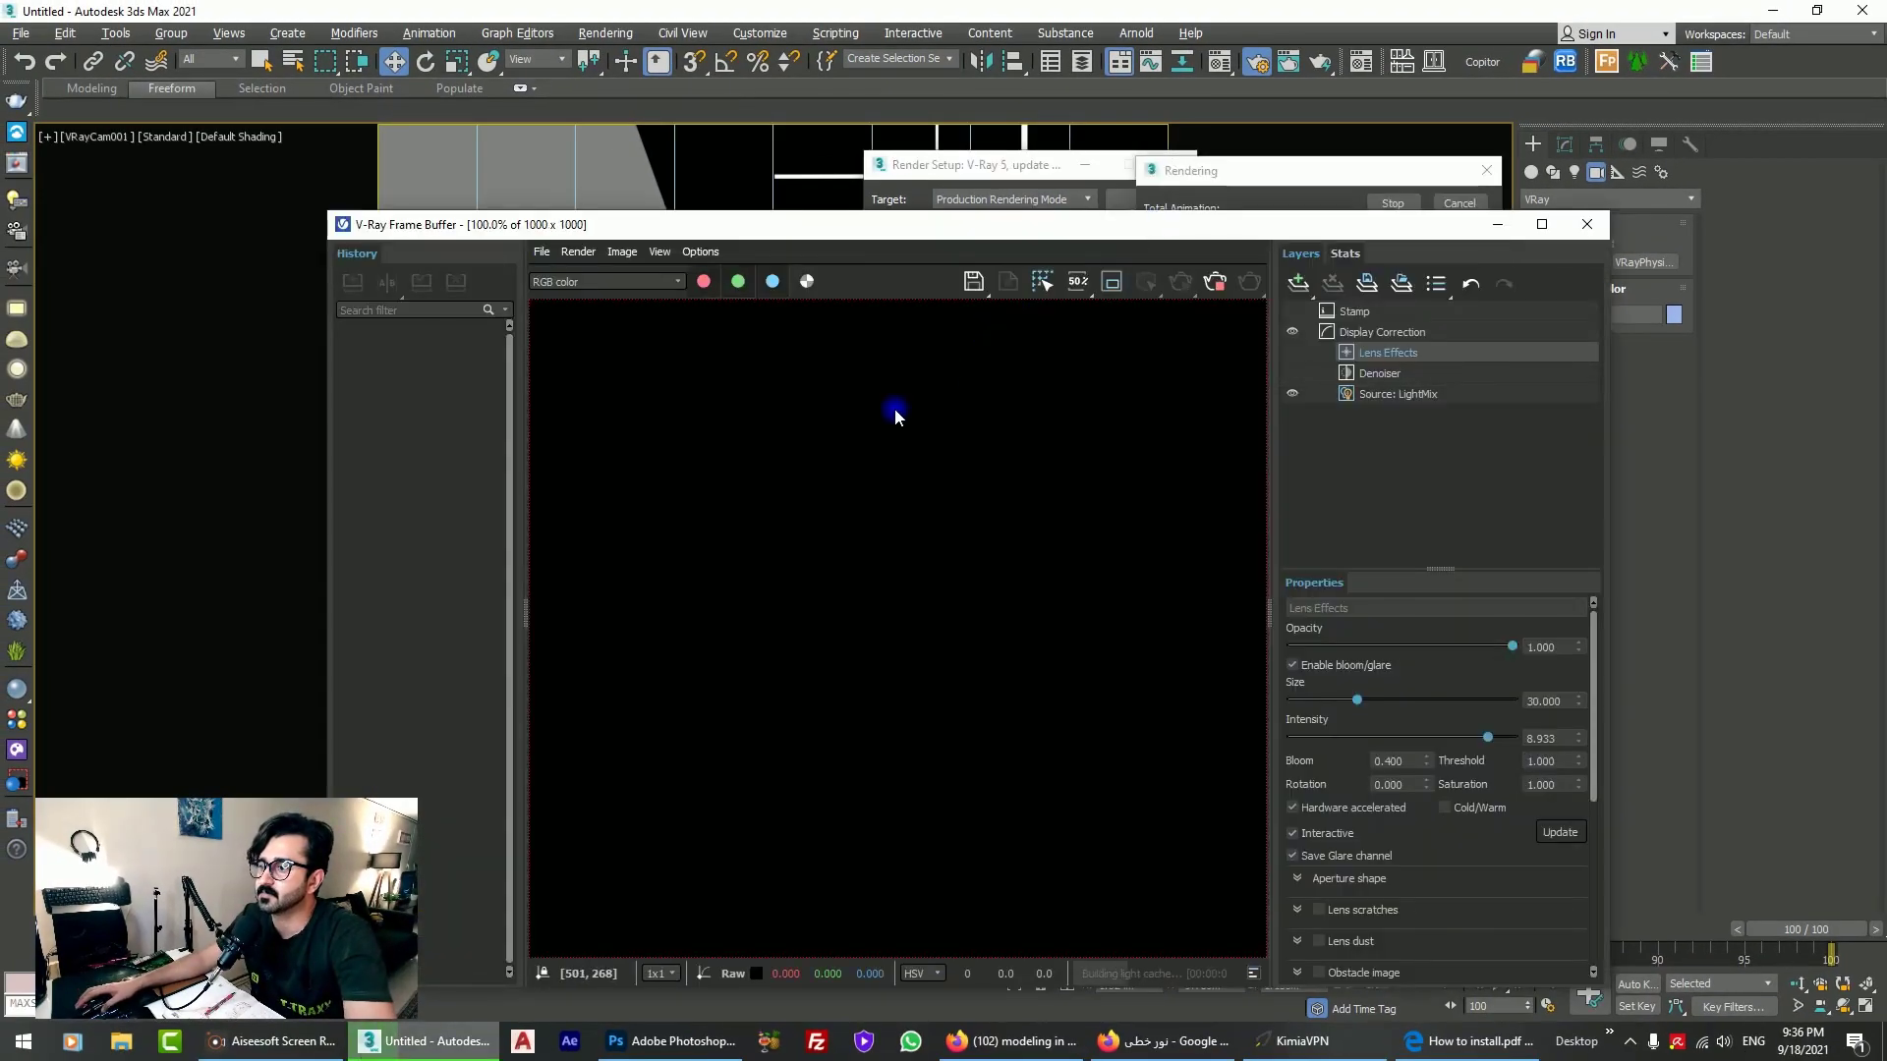
{"action": "scroll", "coordinate": [952, 513], "scroll_direction": "down", "scroll_amount": 2}
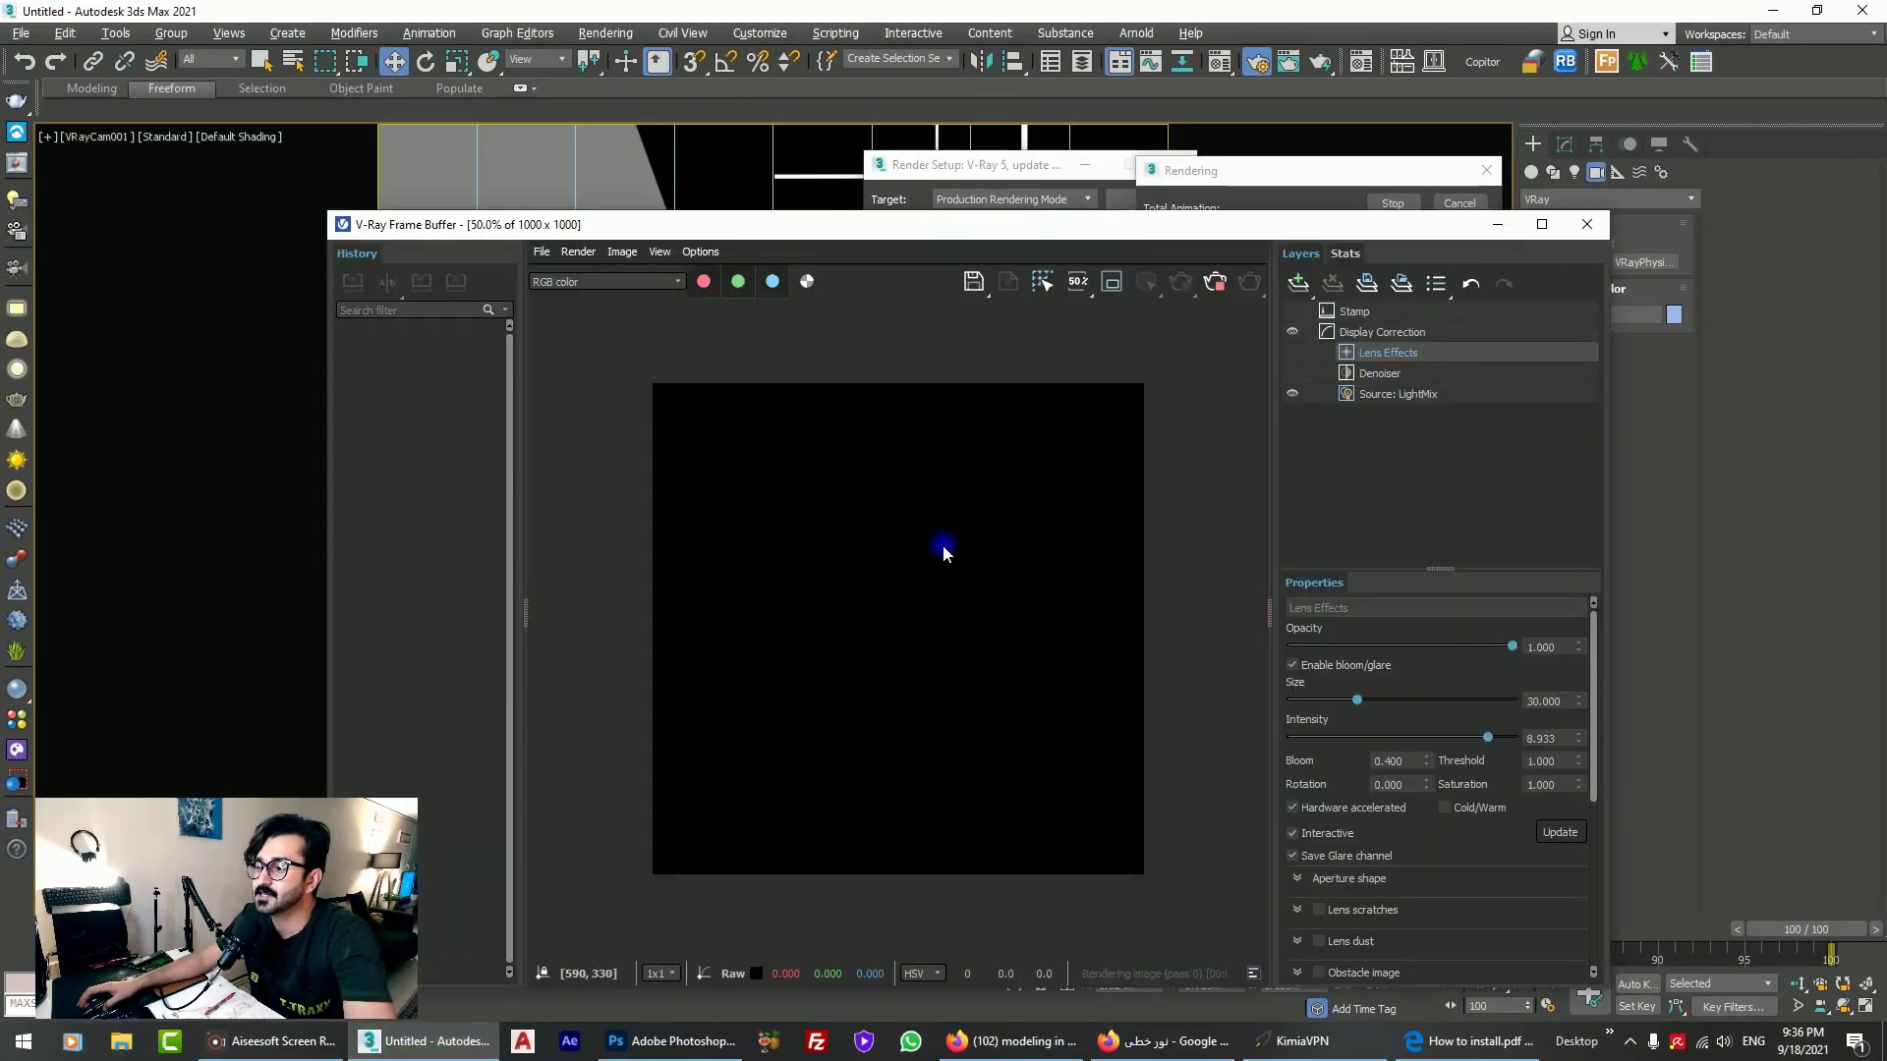
{"action": "scroll", "coordinate": [943, 554], "scroll_direction": "up", "scroll_amount": 2}
{"action": "left_click", "coordinate": [1214, 284]}
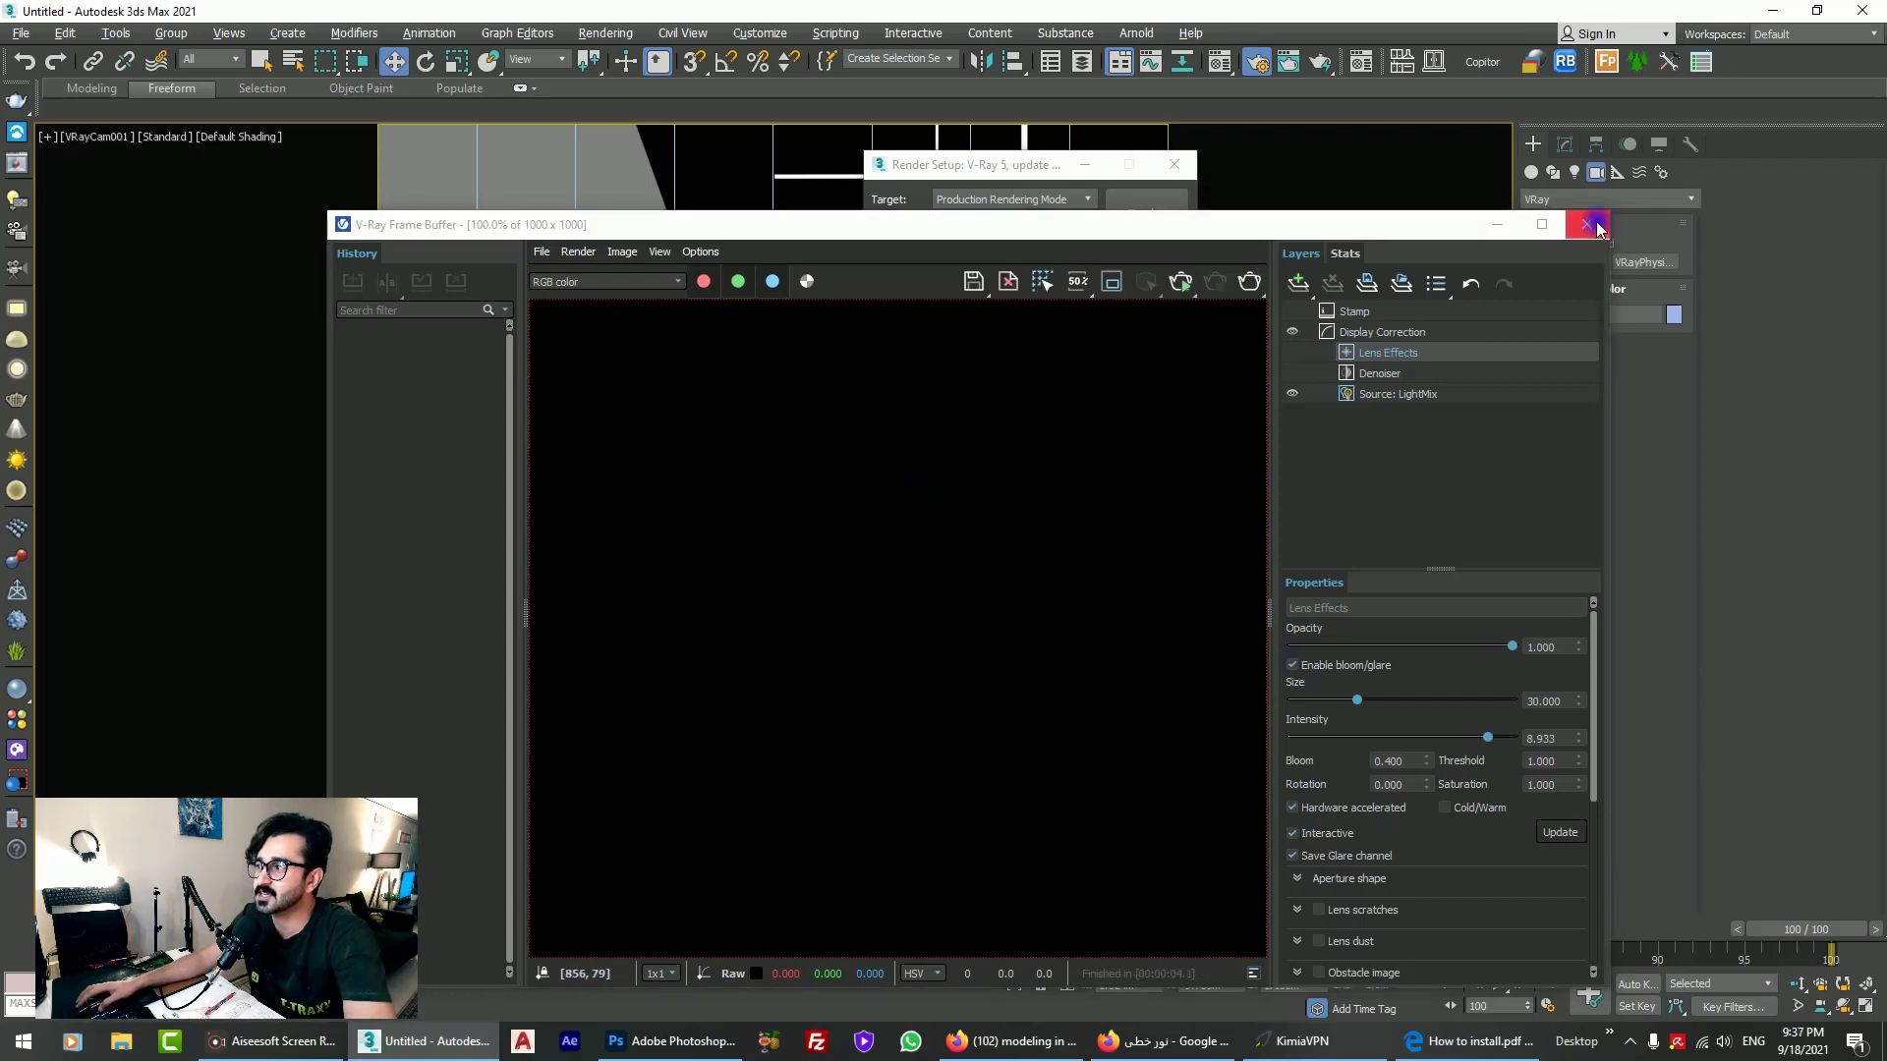
{"action": "left_click", "coordinate": [1586, 224]}
{"action": "left_click", "coordinate": [1175, 167]}
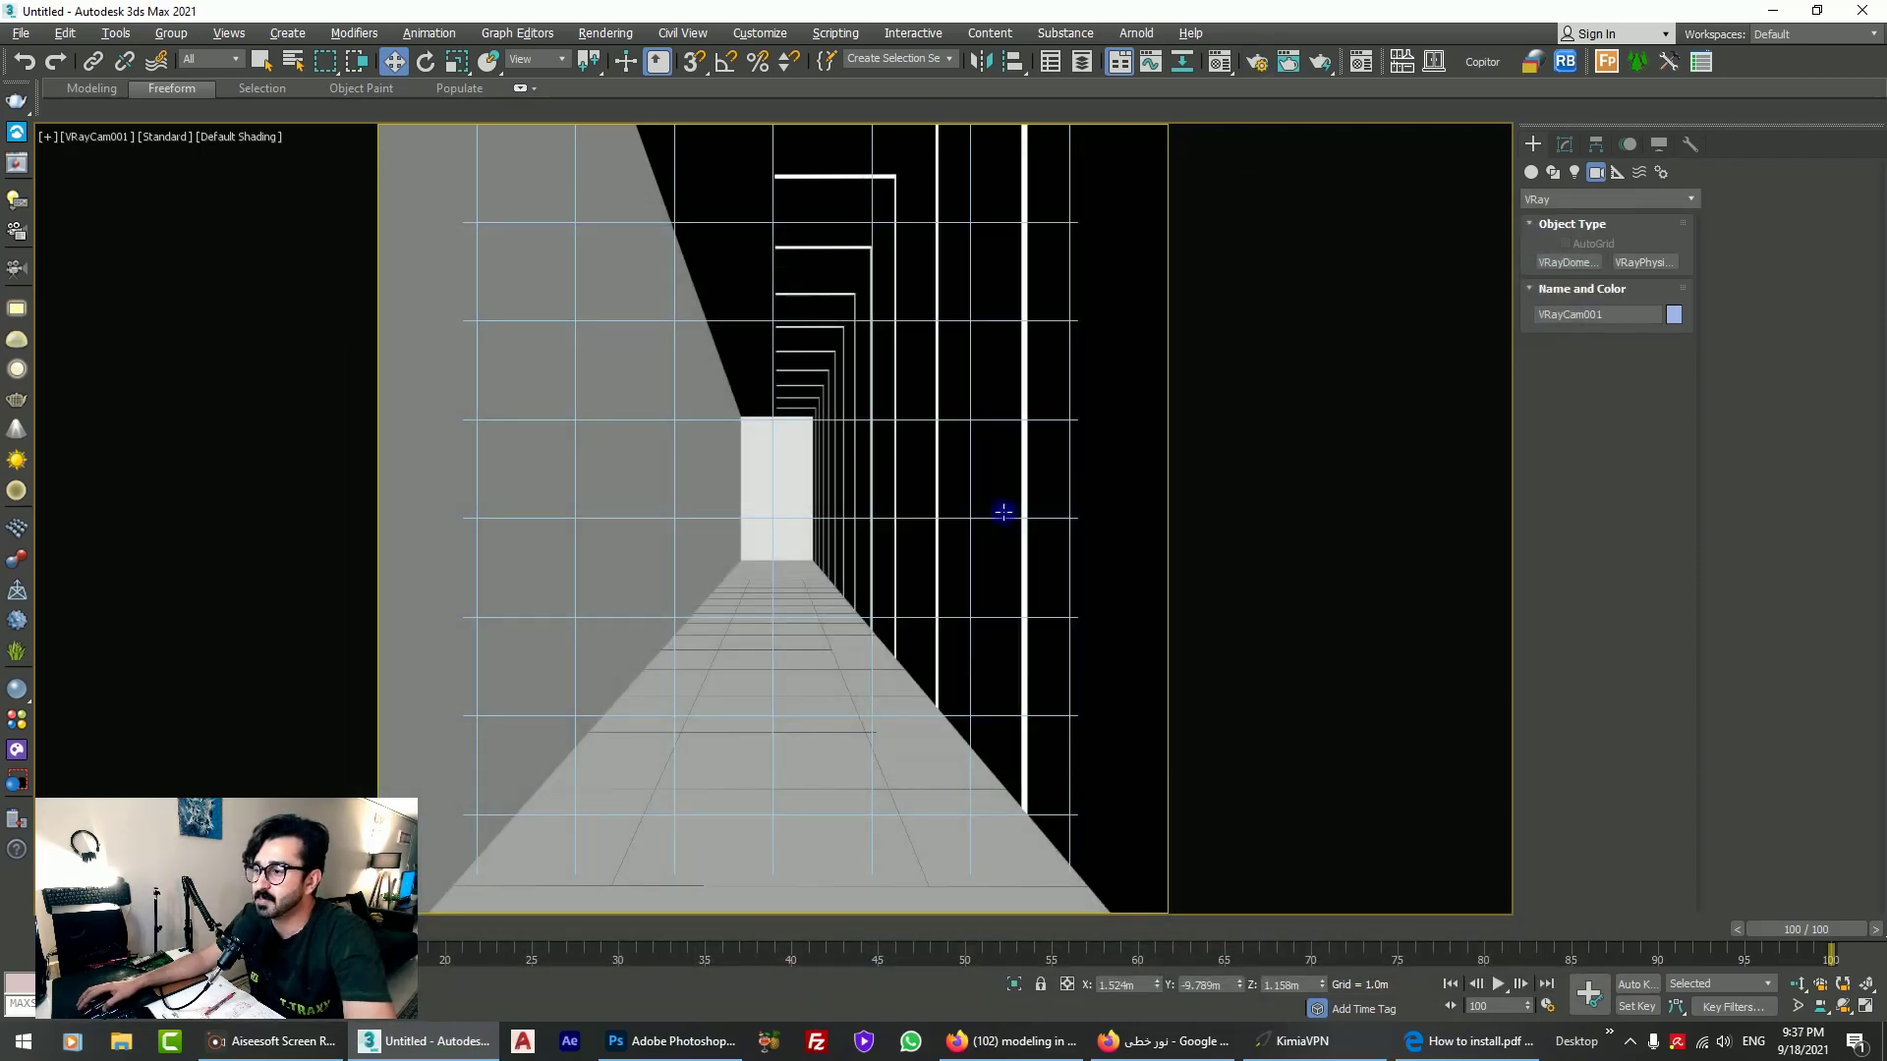
Step: Orbit the maximized Perspective view and select the corridor box plus the second wall object
{"action": "key", "text": "alt+w"}
{"action": "middle_click", "coordinate": [1019, 609]}
{"action": "key", "text": "alt+w"}
{"action": "middle_click_drag", "start_coordinate": [1019, 608], "coordinate": [804, 527], "text": "alt"}
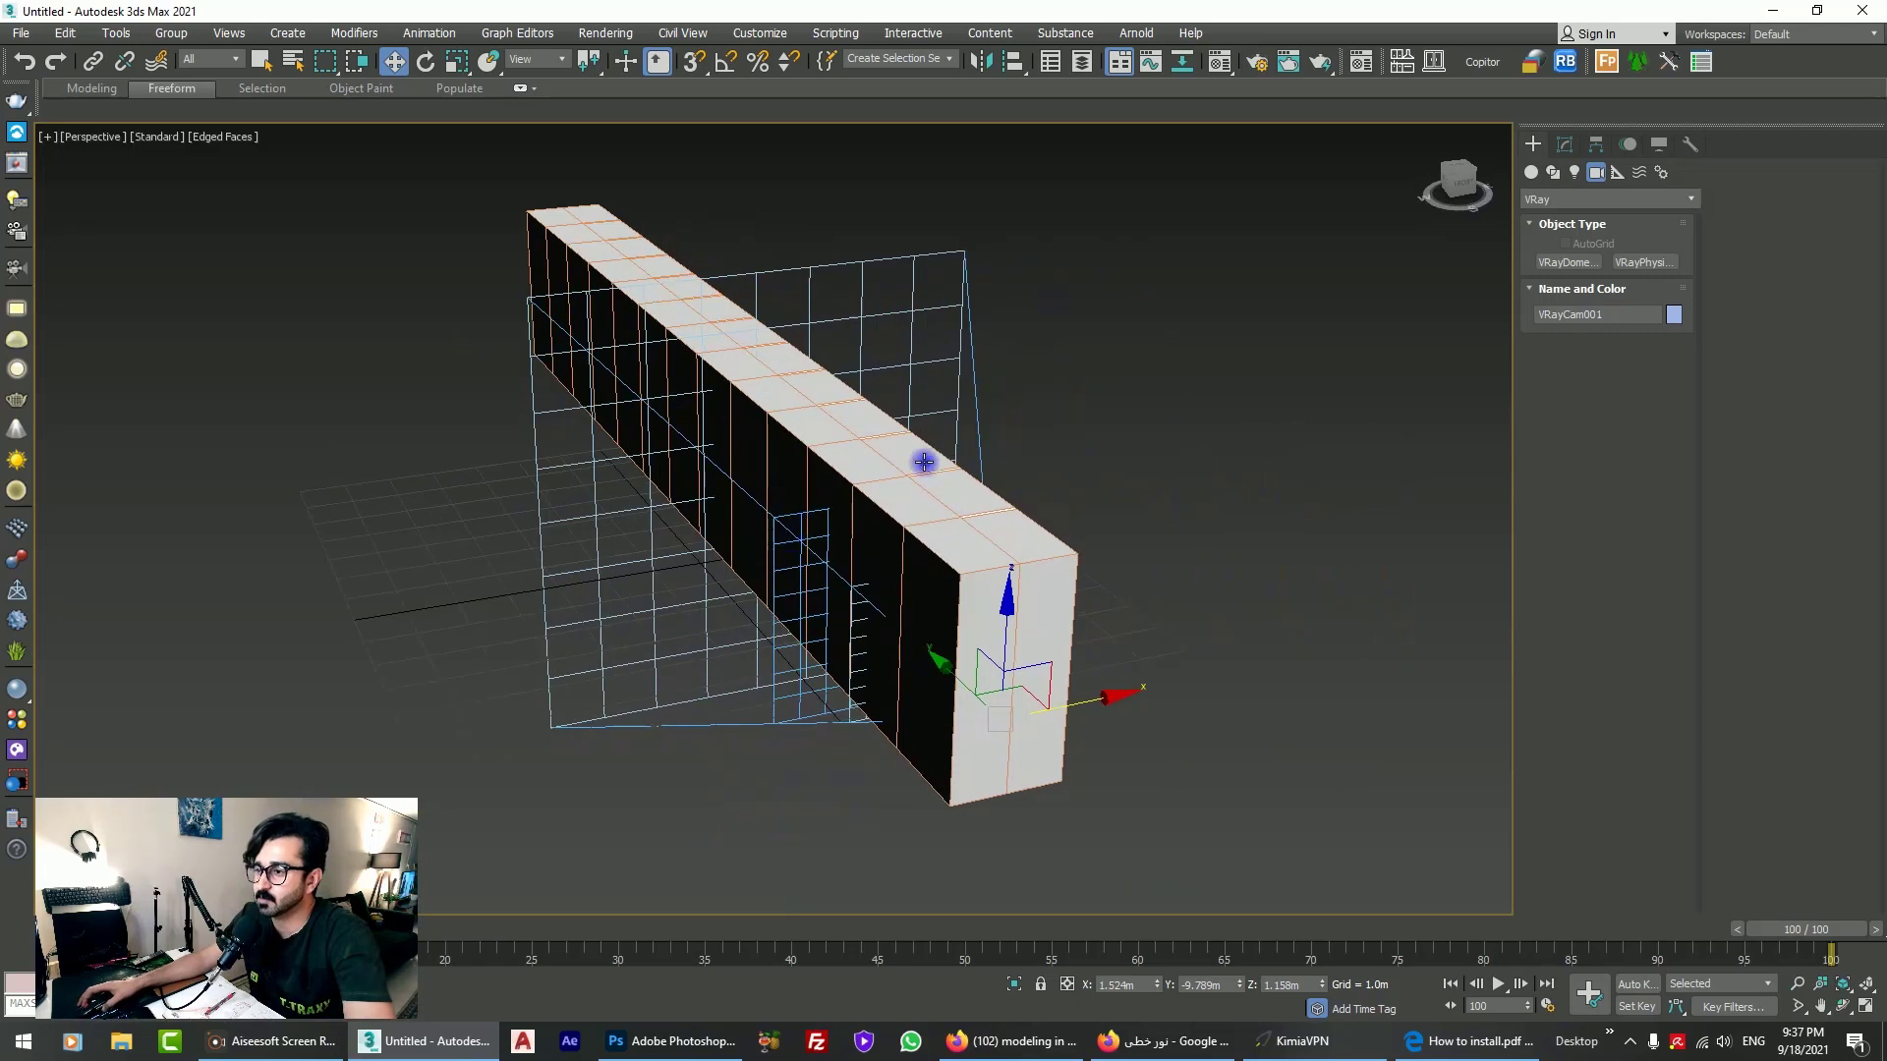
{"action": "middle_click_drag", "start_coordinate": [924, 462], "coordinate": [804, 477], "text": "alt"}
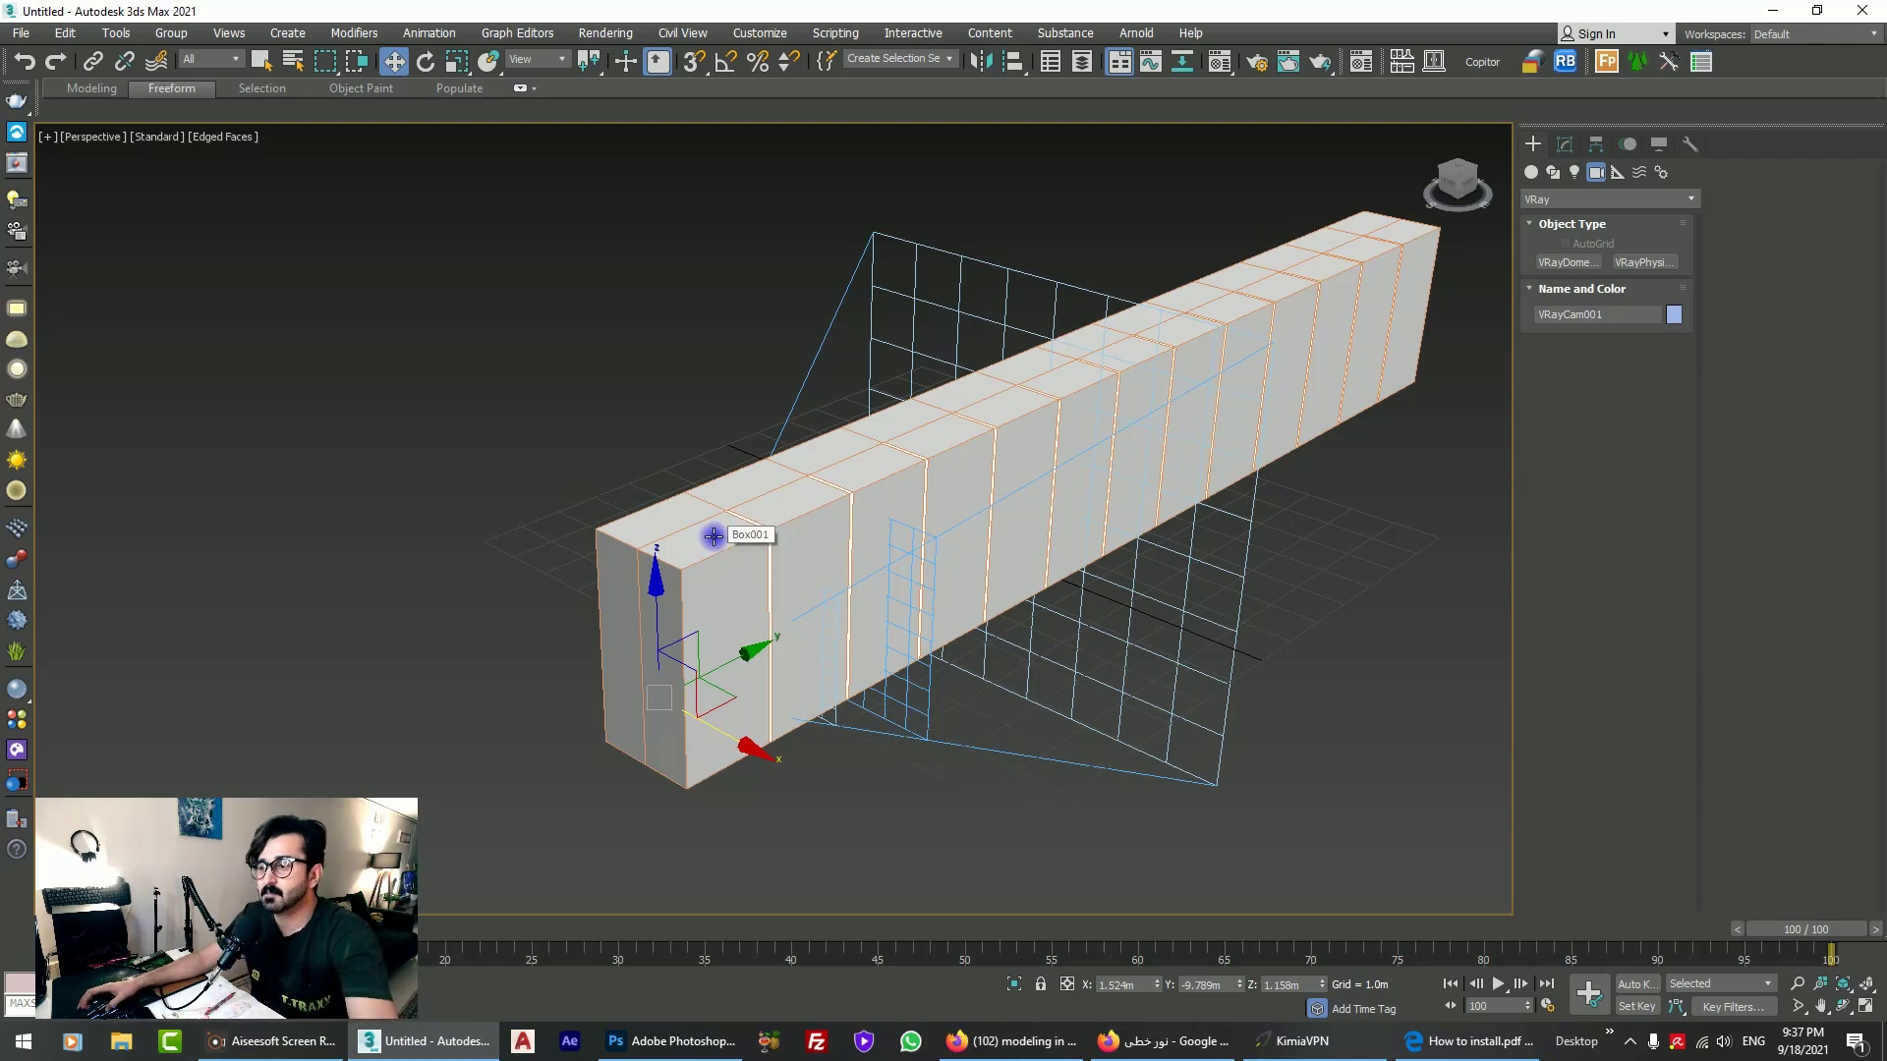
{"action": "middle_click_drag", "start_coordinate": [728, 544], "coordinate": [1074, 435], "text": "alt"}
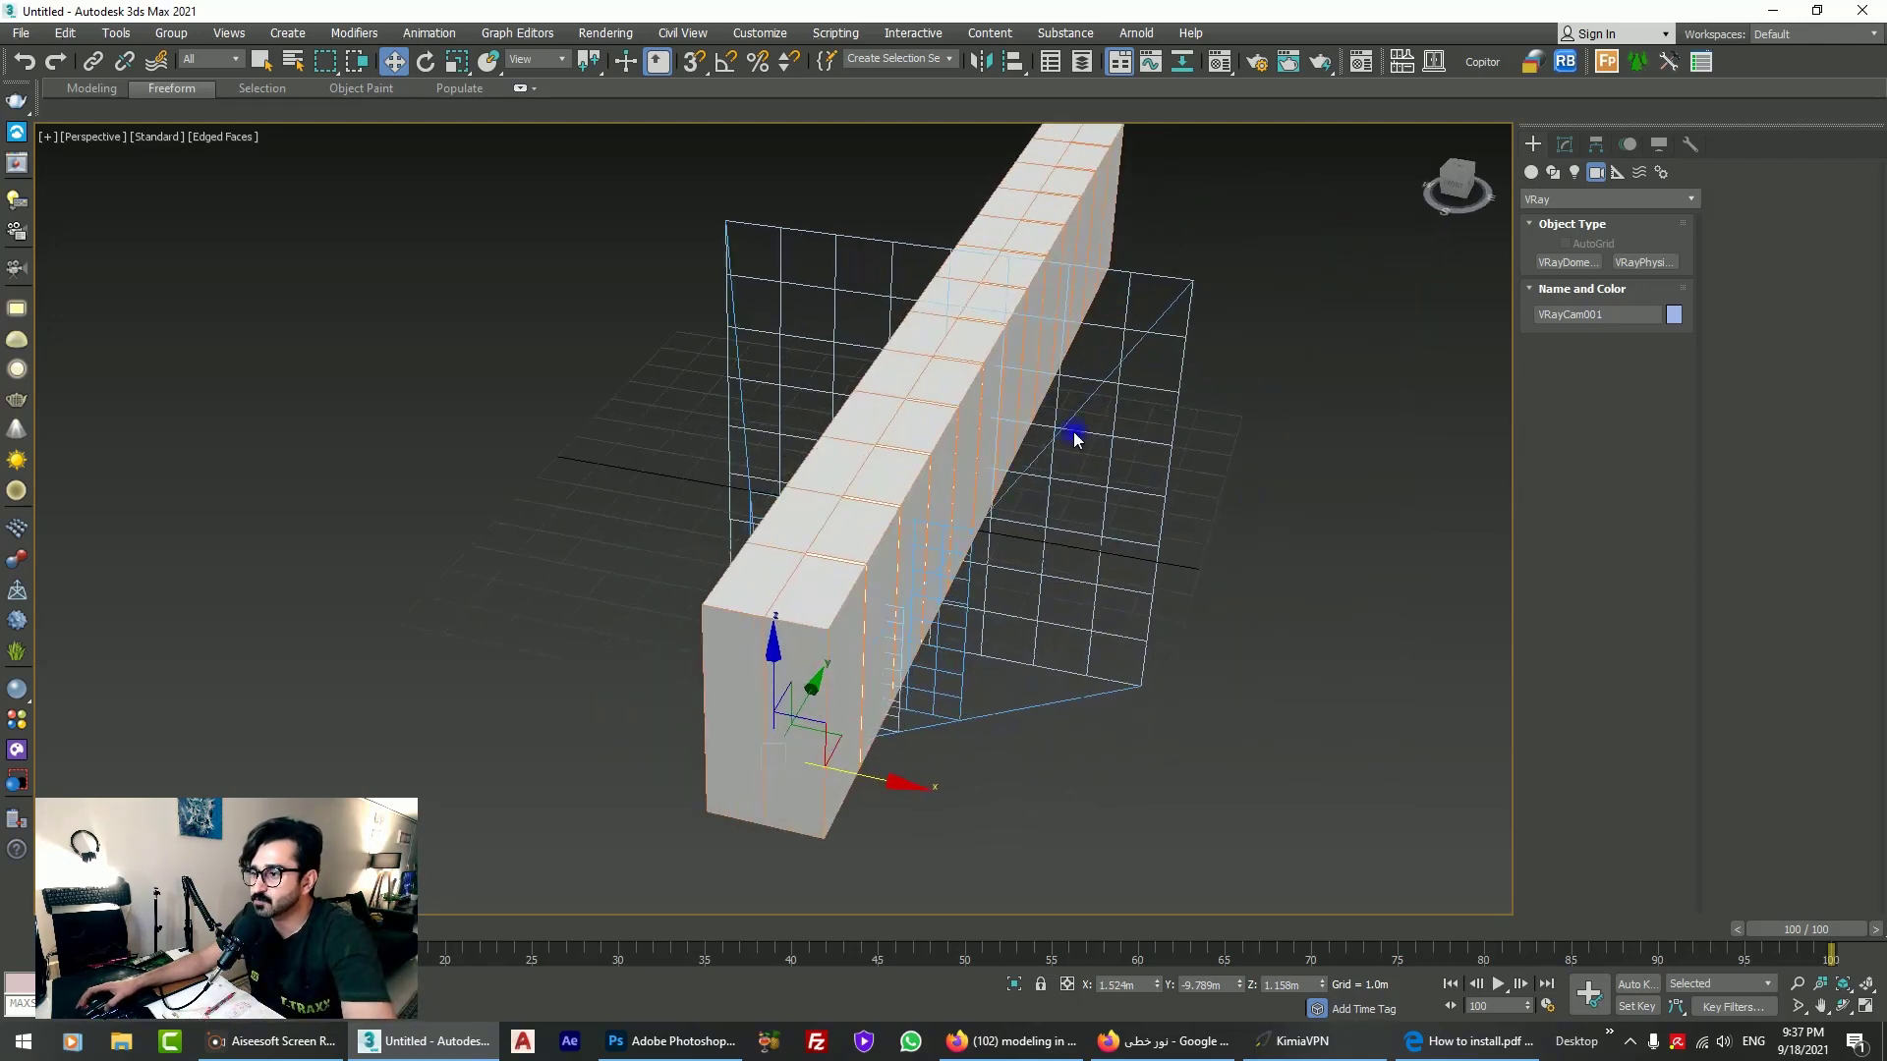
{"action": "left_click", "coordinate": [877, 508]}
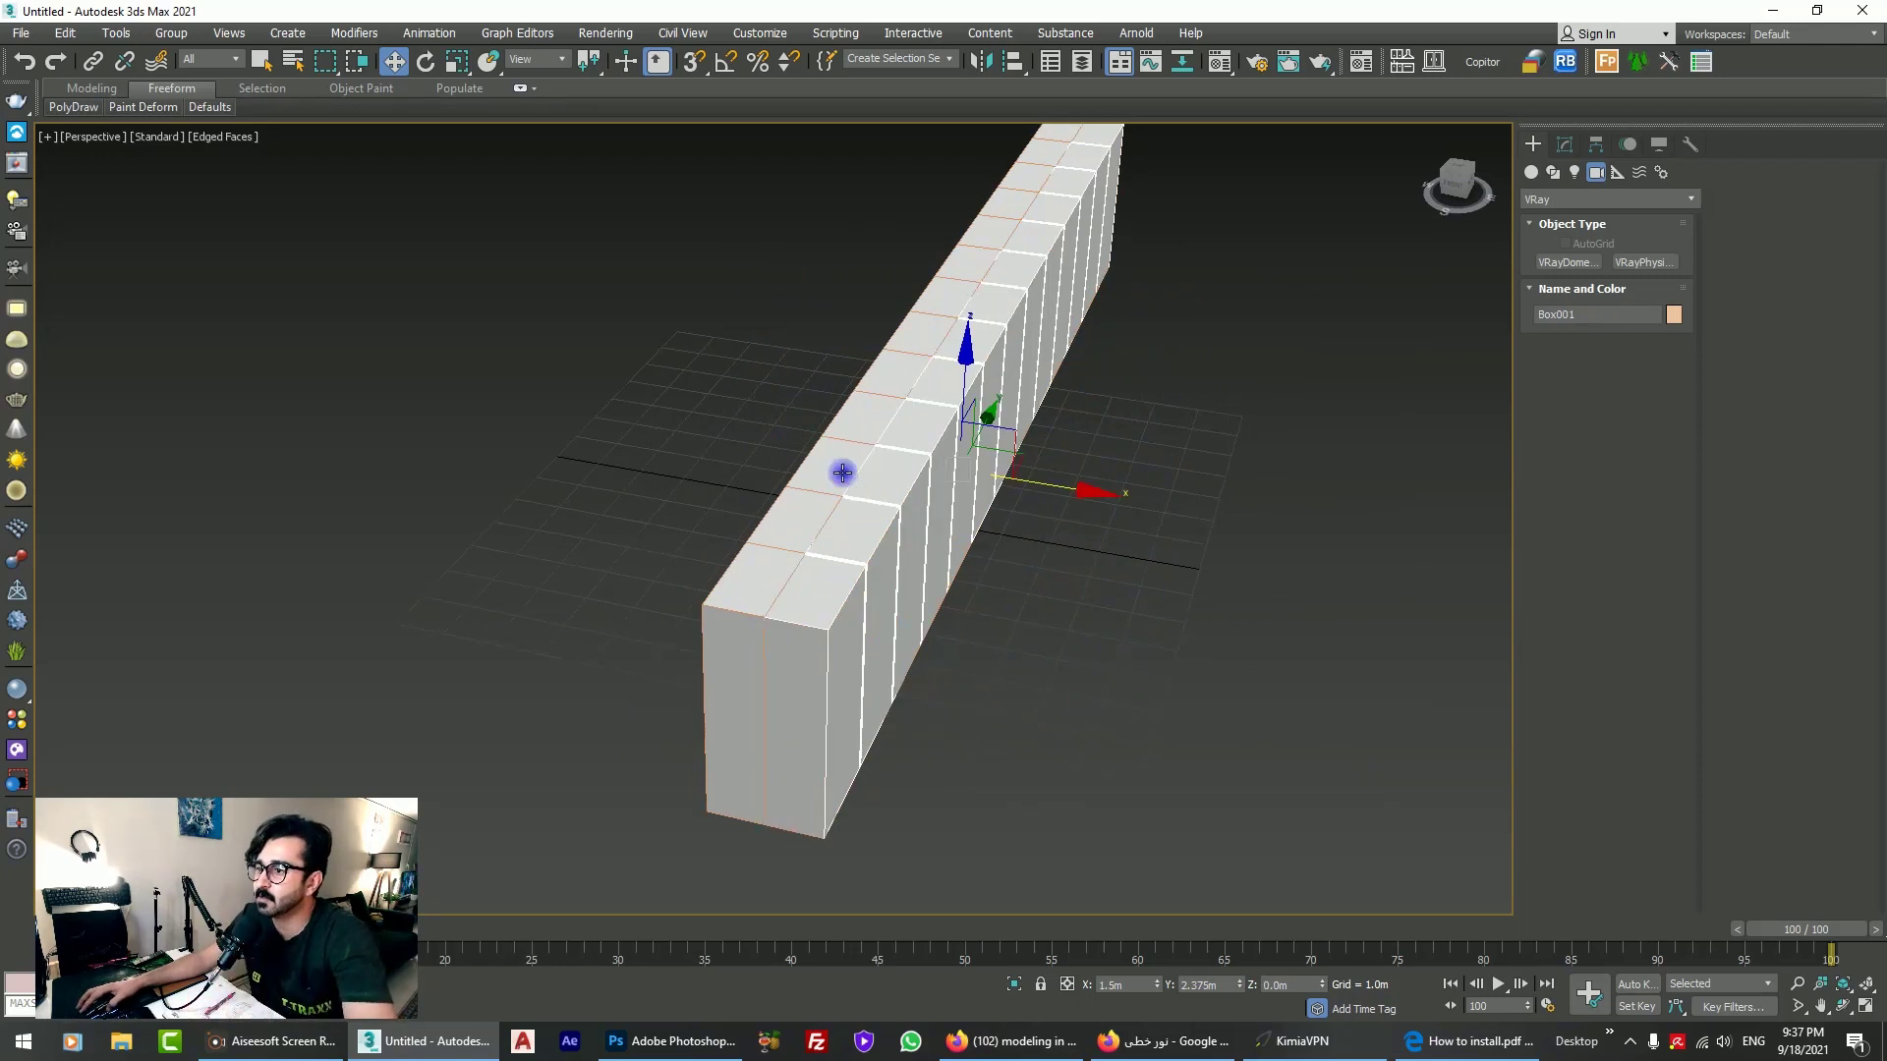
{"action": "left_click", "coordinate": [842, 472], "text": "ctrl"}
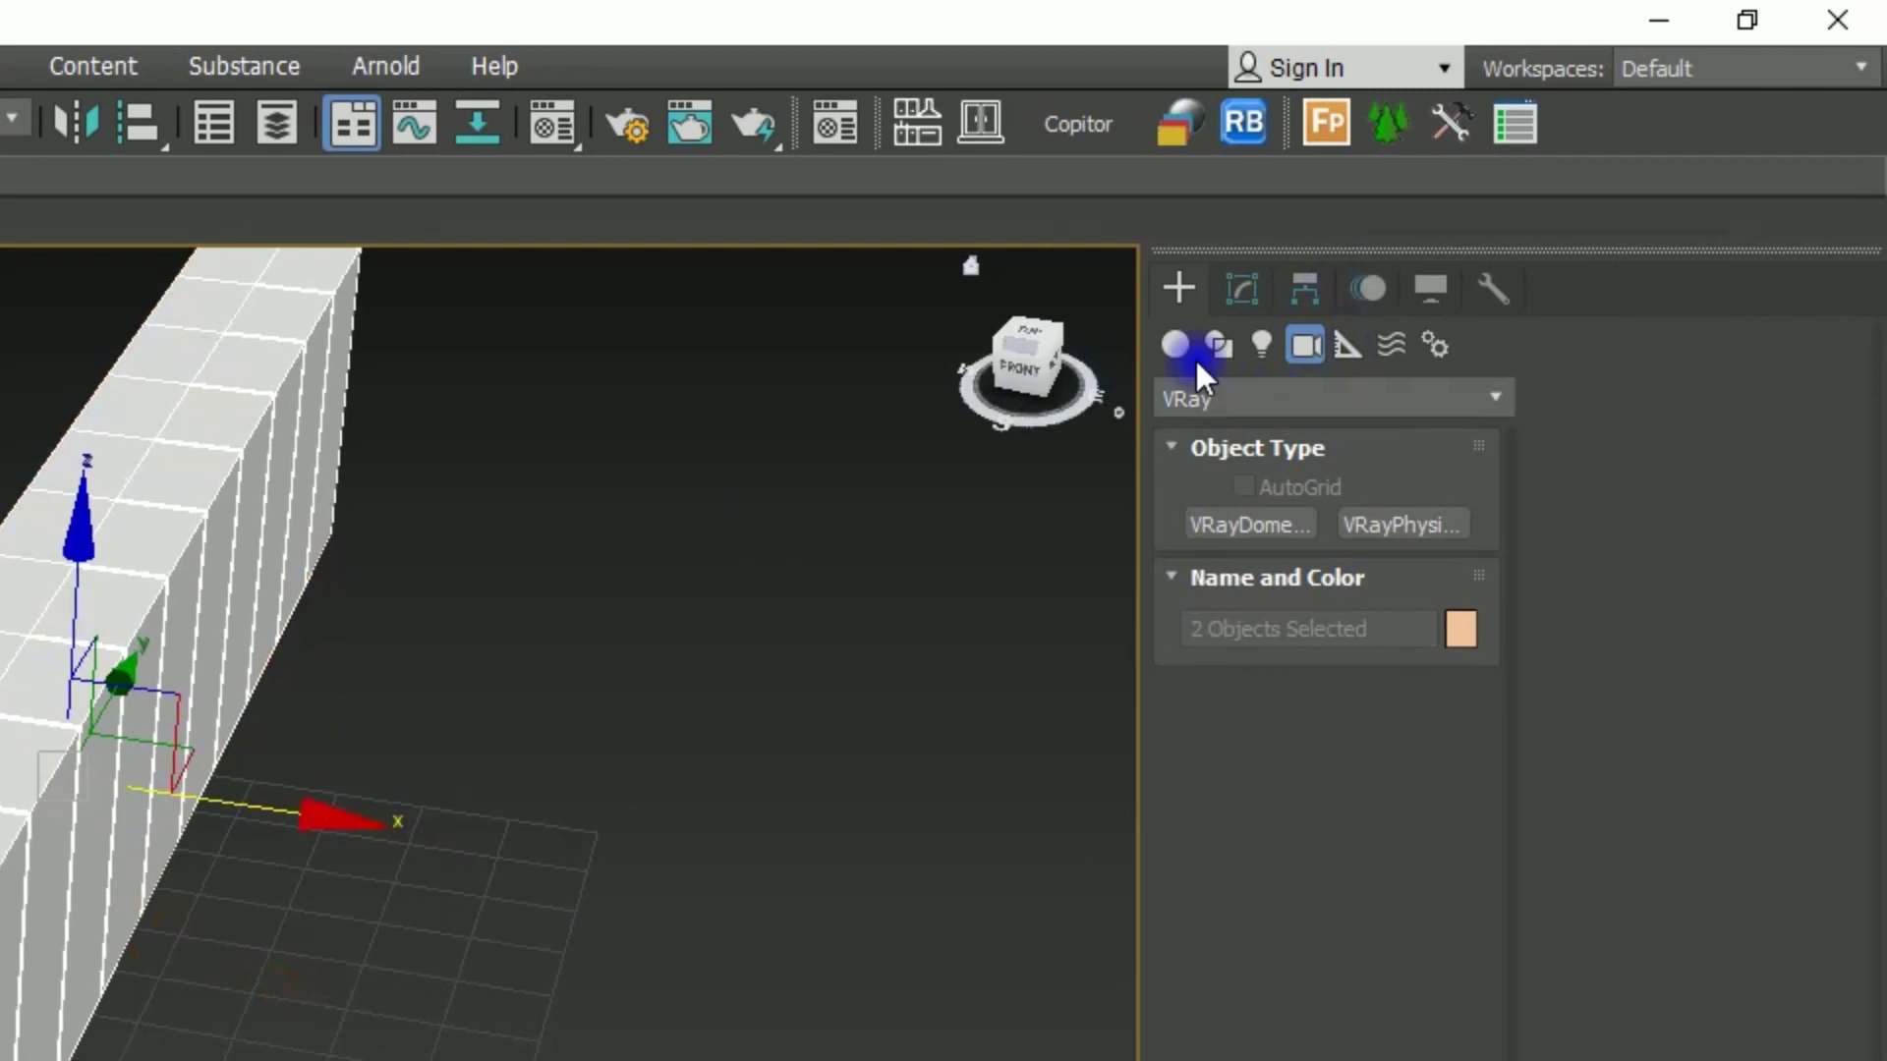
Step: Add a Normal modifier with Flip Normals to both objects, then maximize the camera view
{"action": "left_click", "coordinate": [1564, 144]}
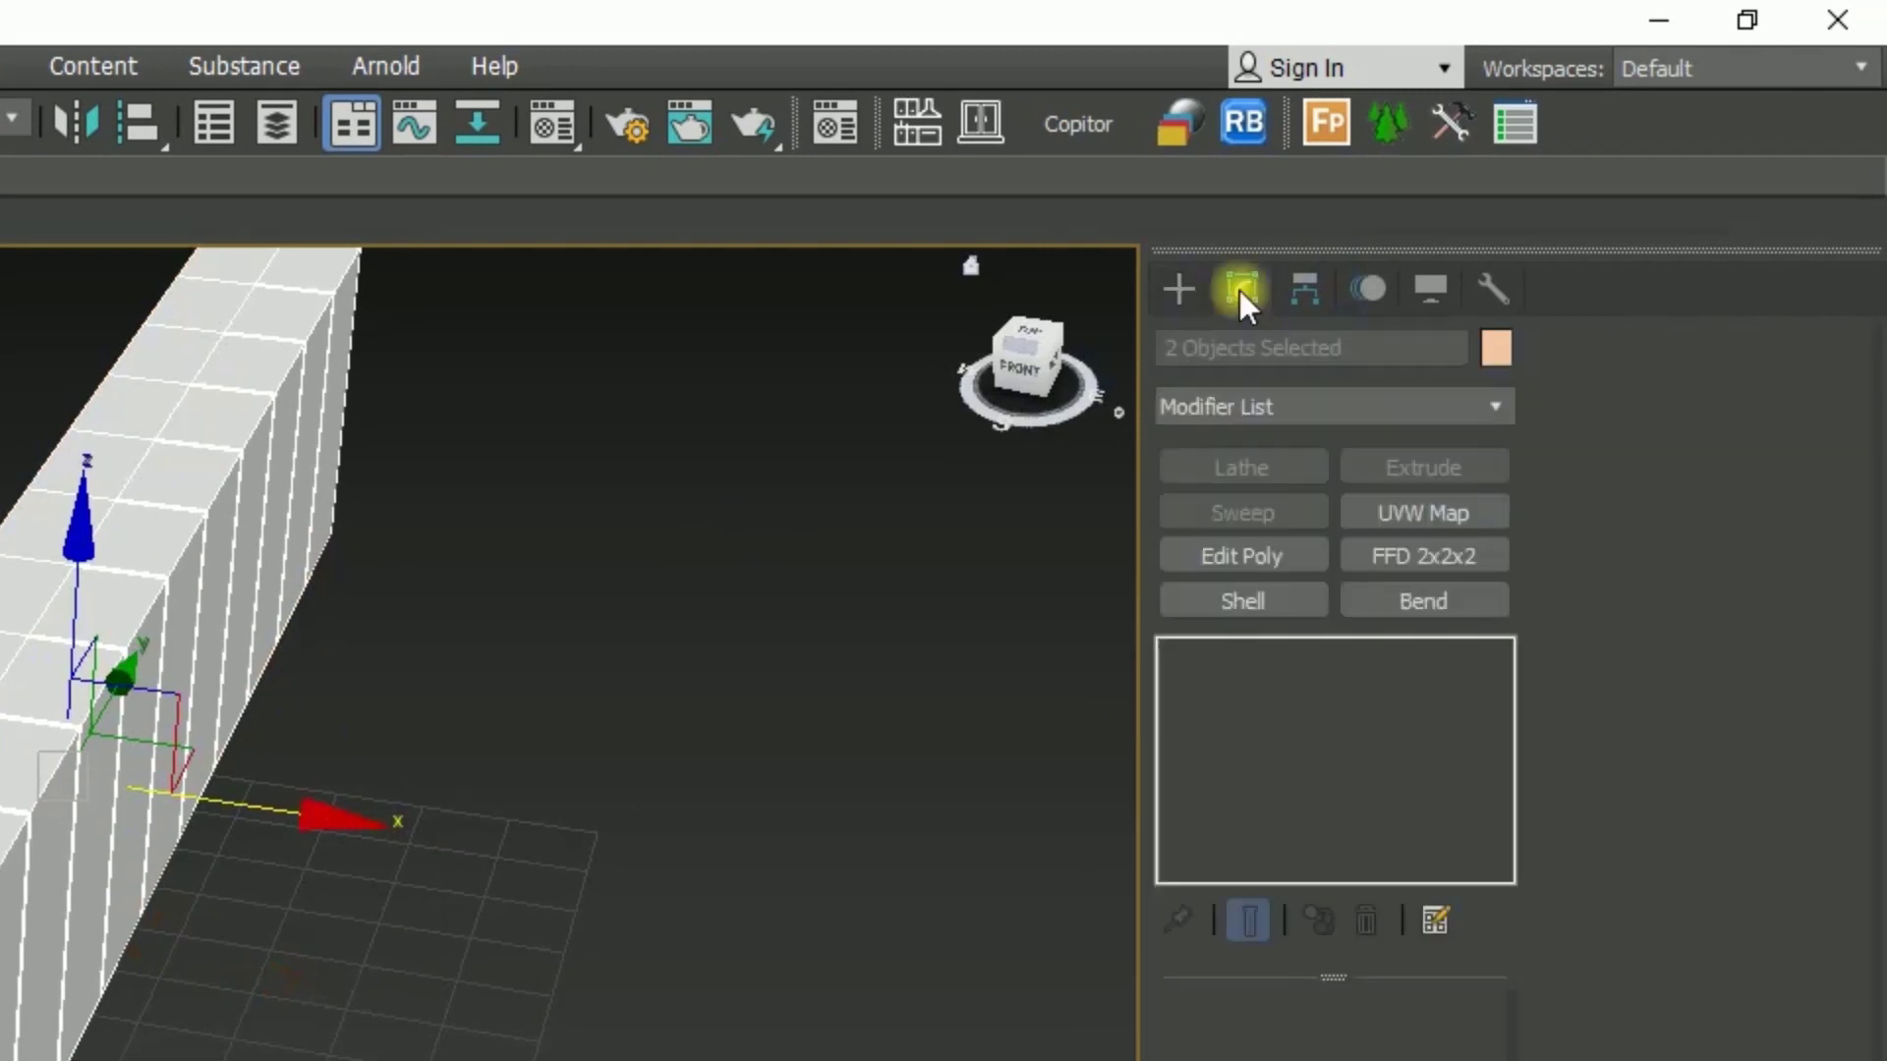
{"action": "left_click", "coordinate": [1305, 401]}
{"action": "key", "text": "n"}
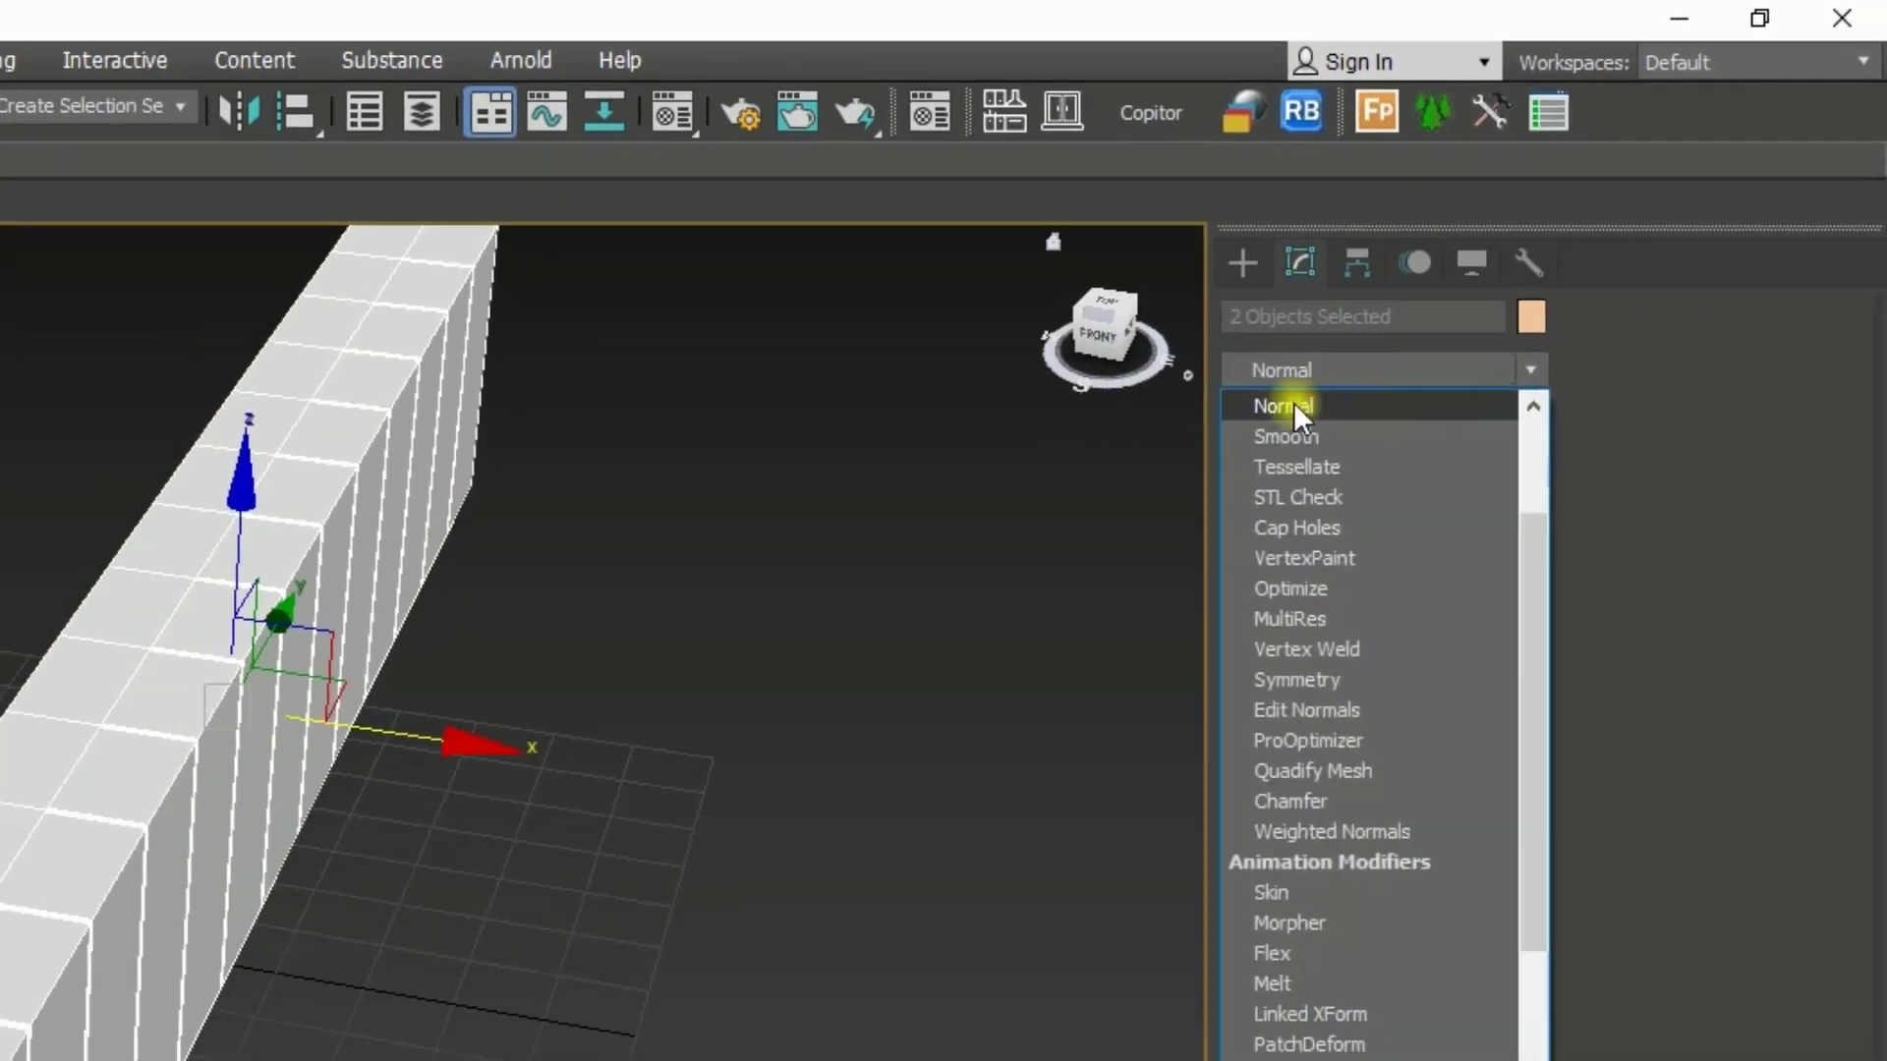
{"action": "left_click", "coordinate": [1235, 444]}
{"action": "key", "text": "alt+w"}
{"action": "middle_click", "coordinate": [585, 596]}
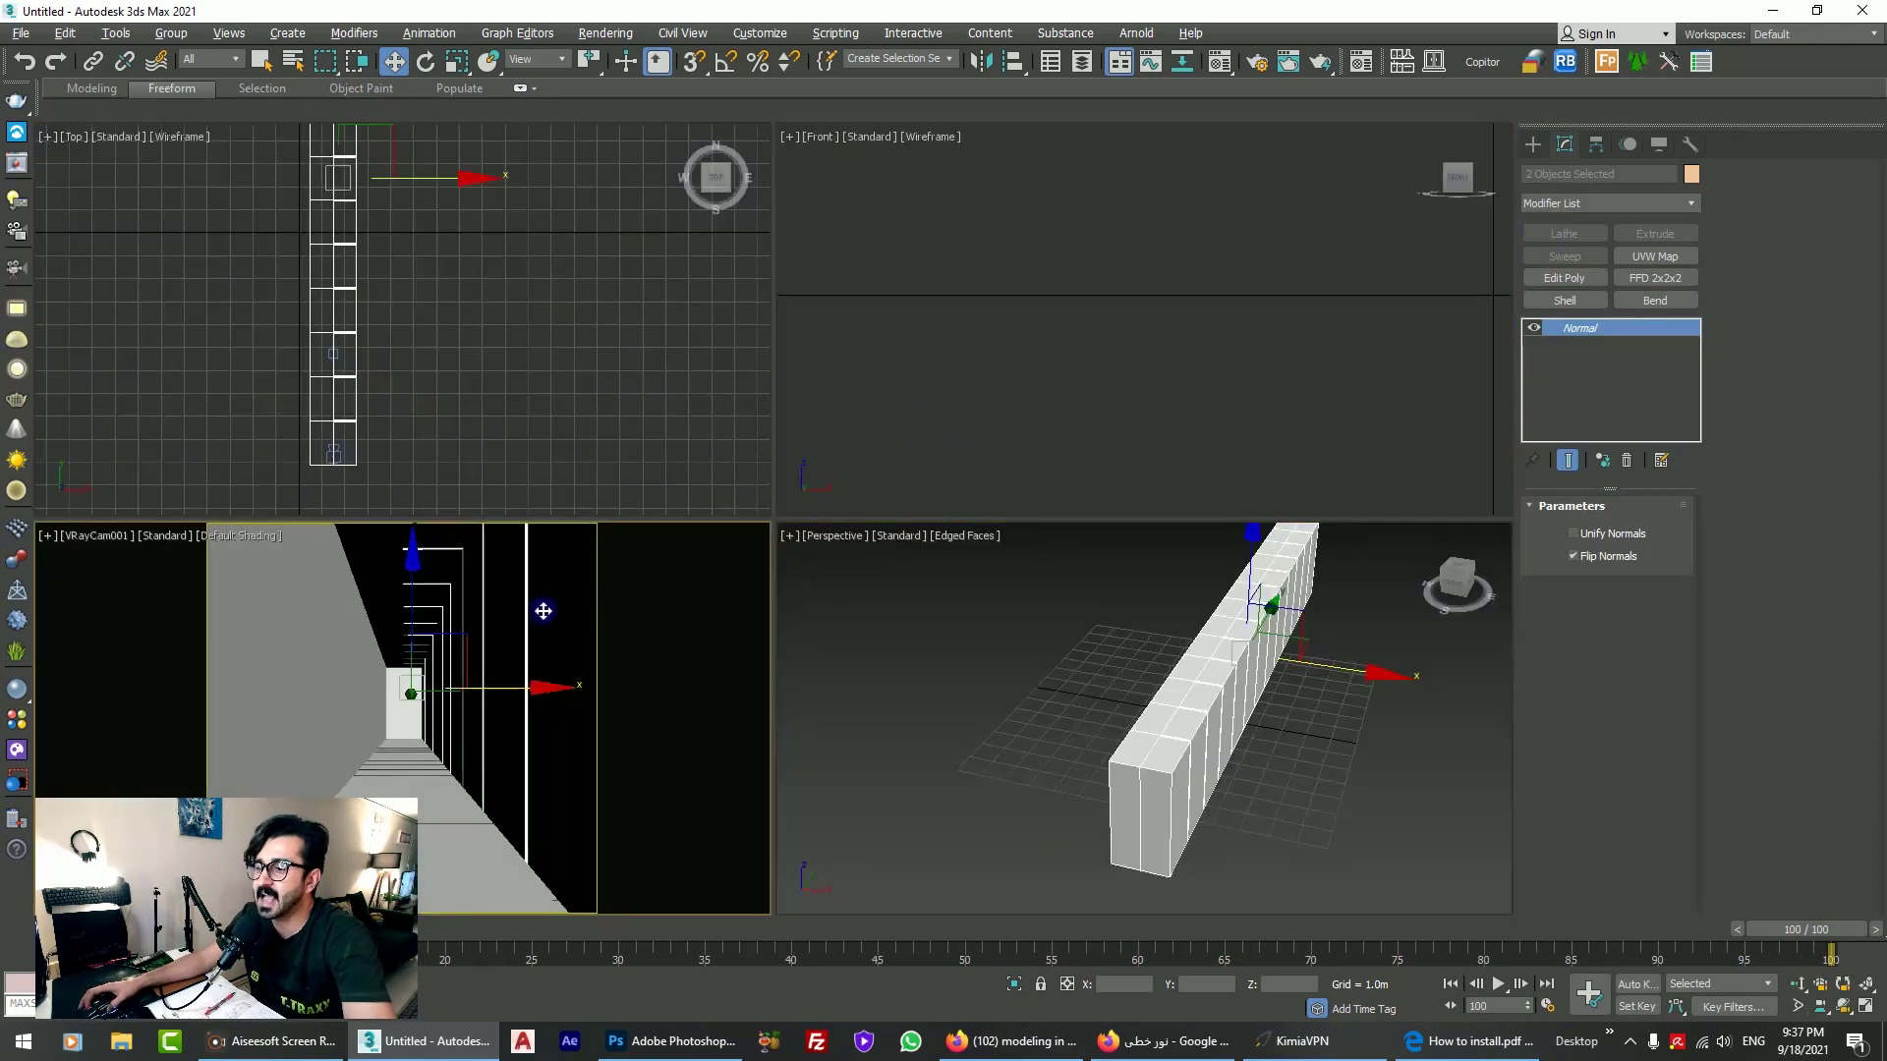
{"action": "key", "text": "alt+w"}
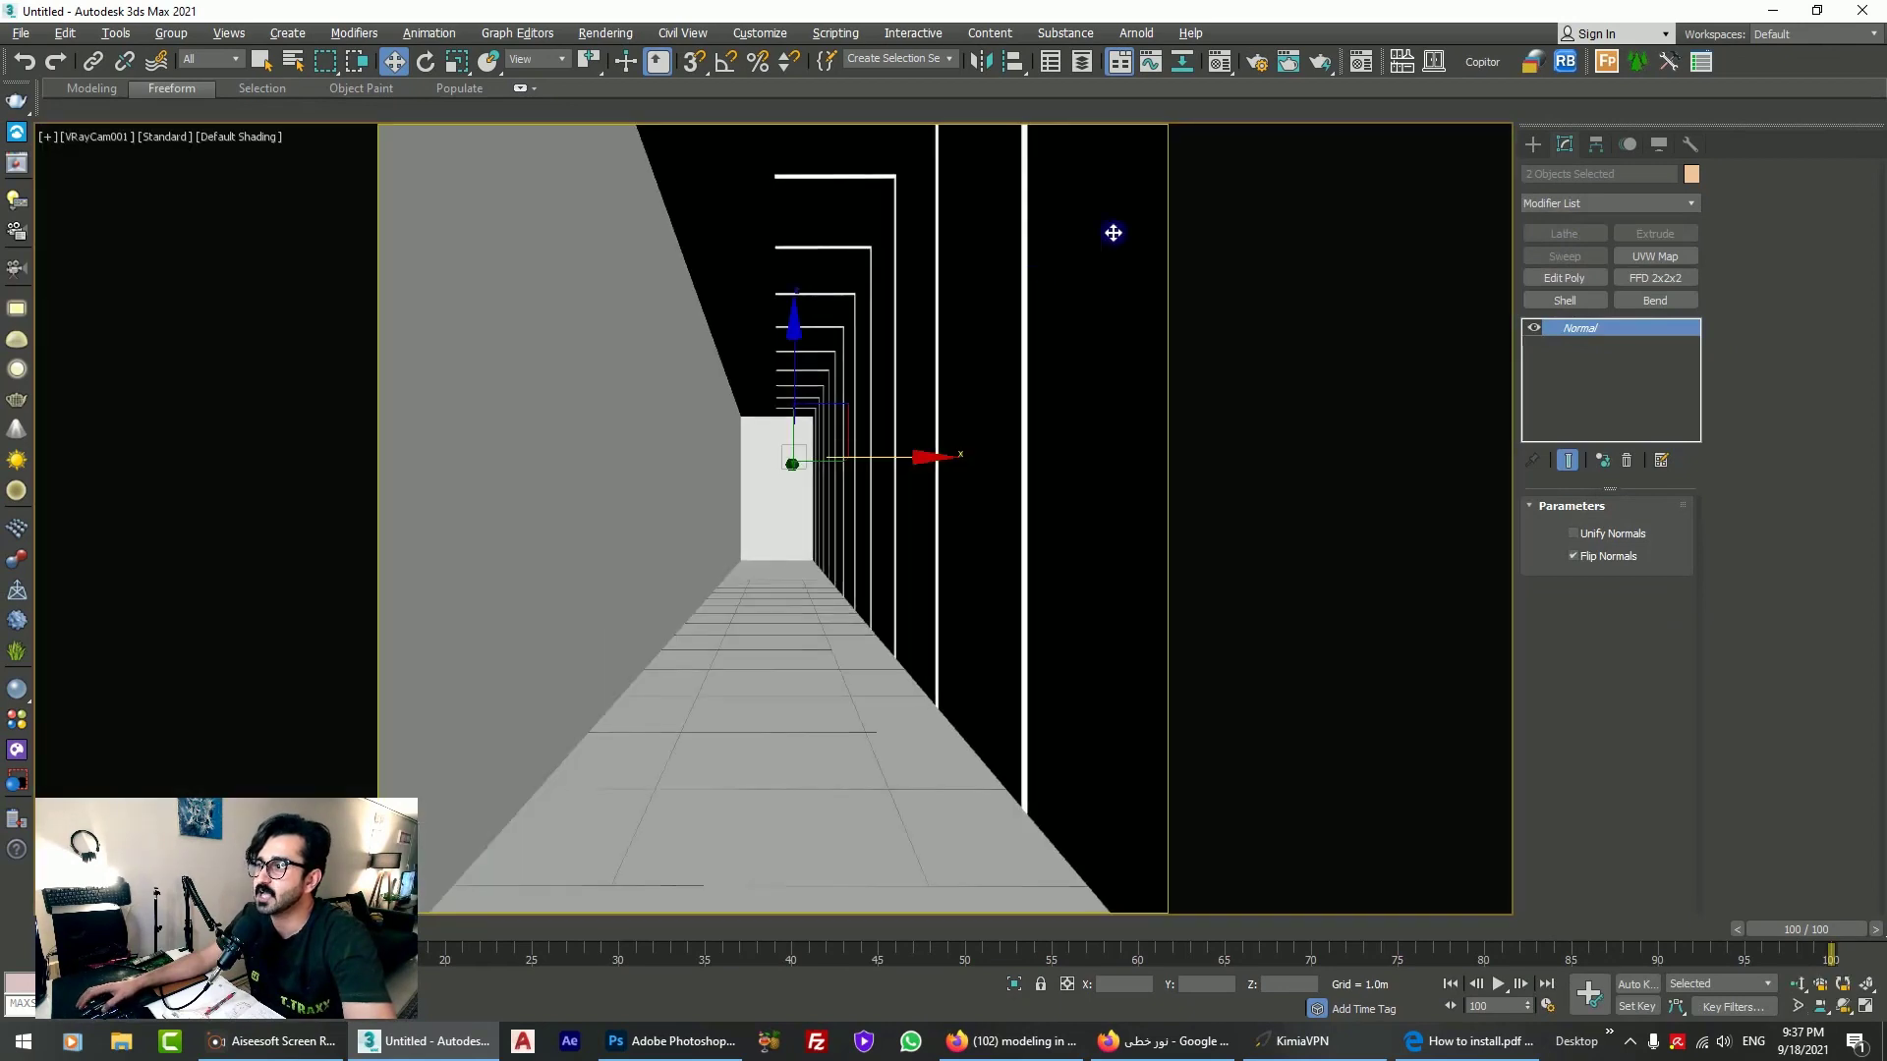
Step: Render the corridor camera view interactively in an enlarged V-Ray Frame Buffer
{"action": "left_click", "coordinate": [1319, 62]}
{"action": "left_click_drag", "start_coordinate": [952, 236], "coordinate": [875, 197]}
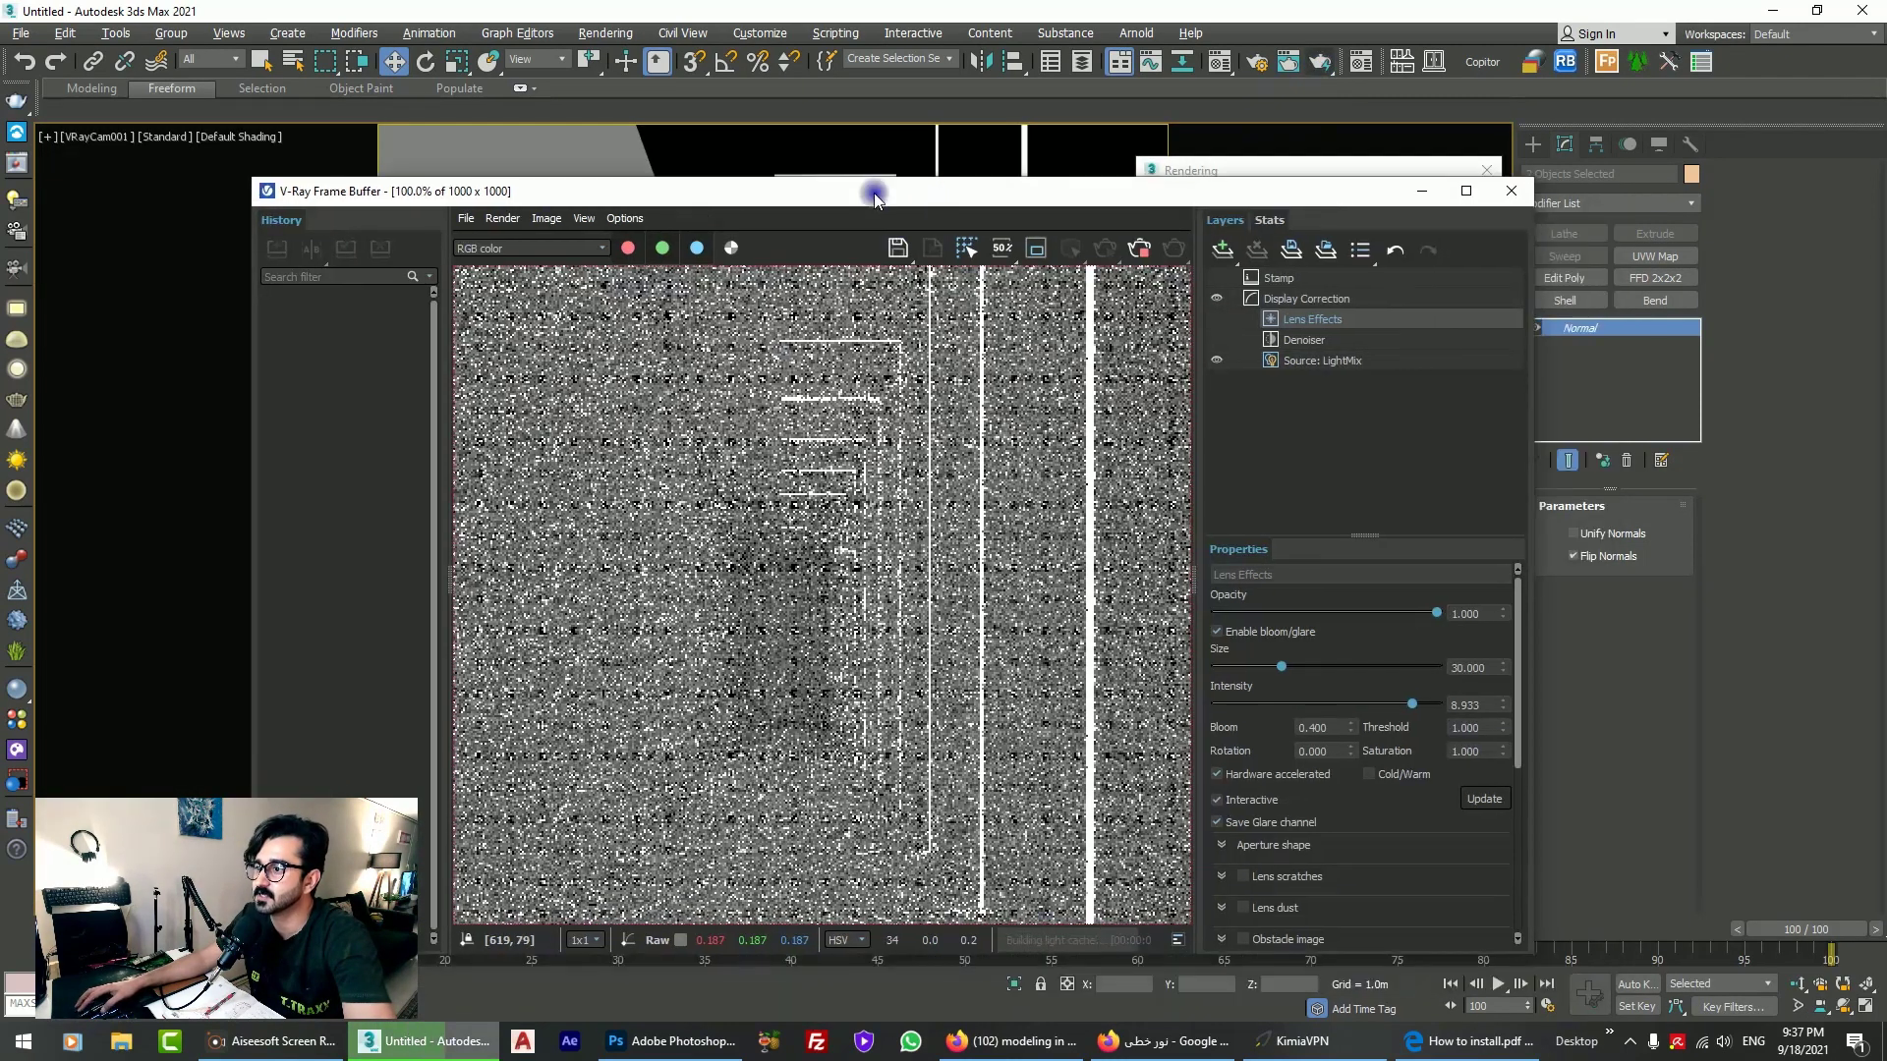
{"action": "scroll", "coordinate": [872, 521], "scroll_direction": "down", "scroll_amount": 2}
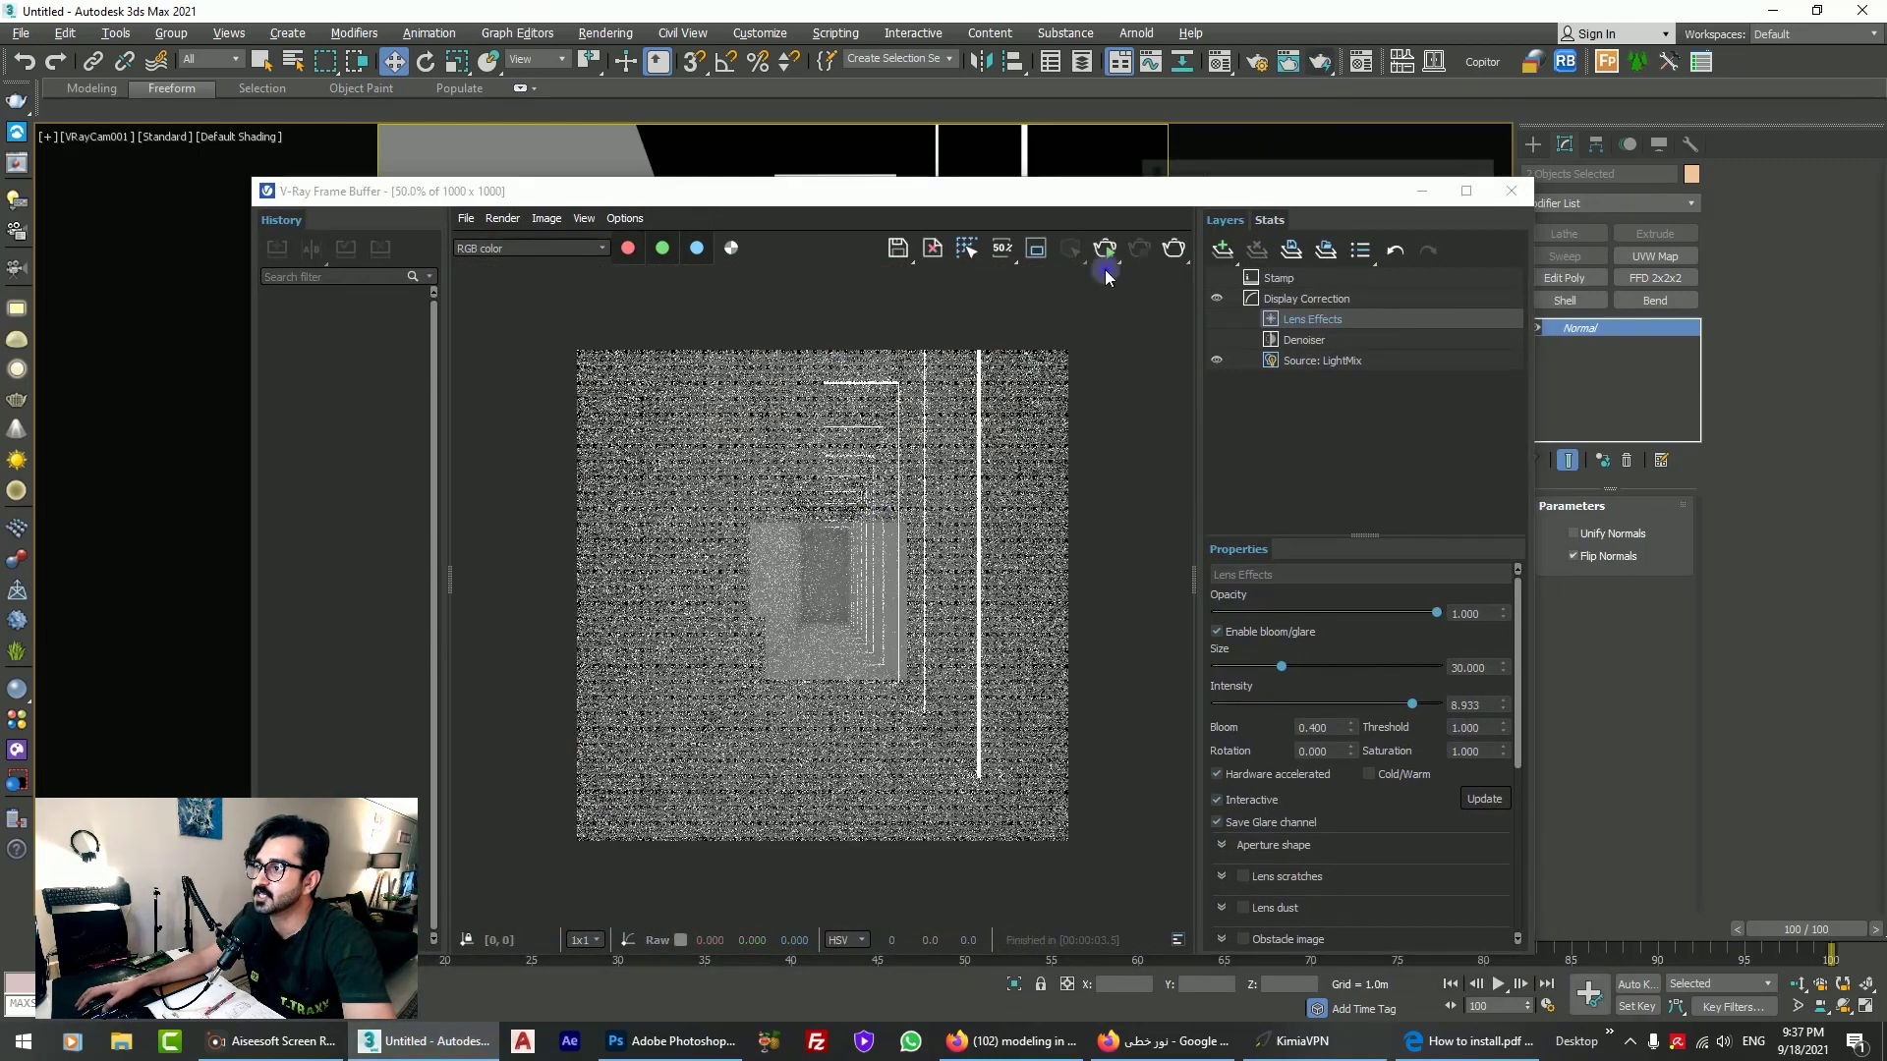
{"action": "left_click", "coordinate": [1104, 252]}
{"action": "scroll", "coordinate": [825, 605], "scroll_direction": "up", "scroll_amount": 2}
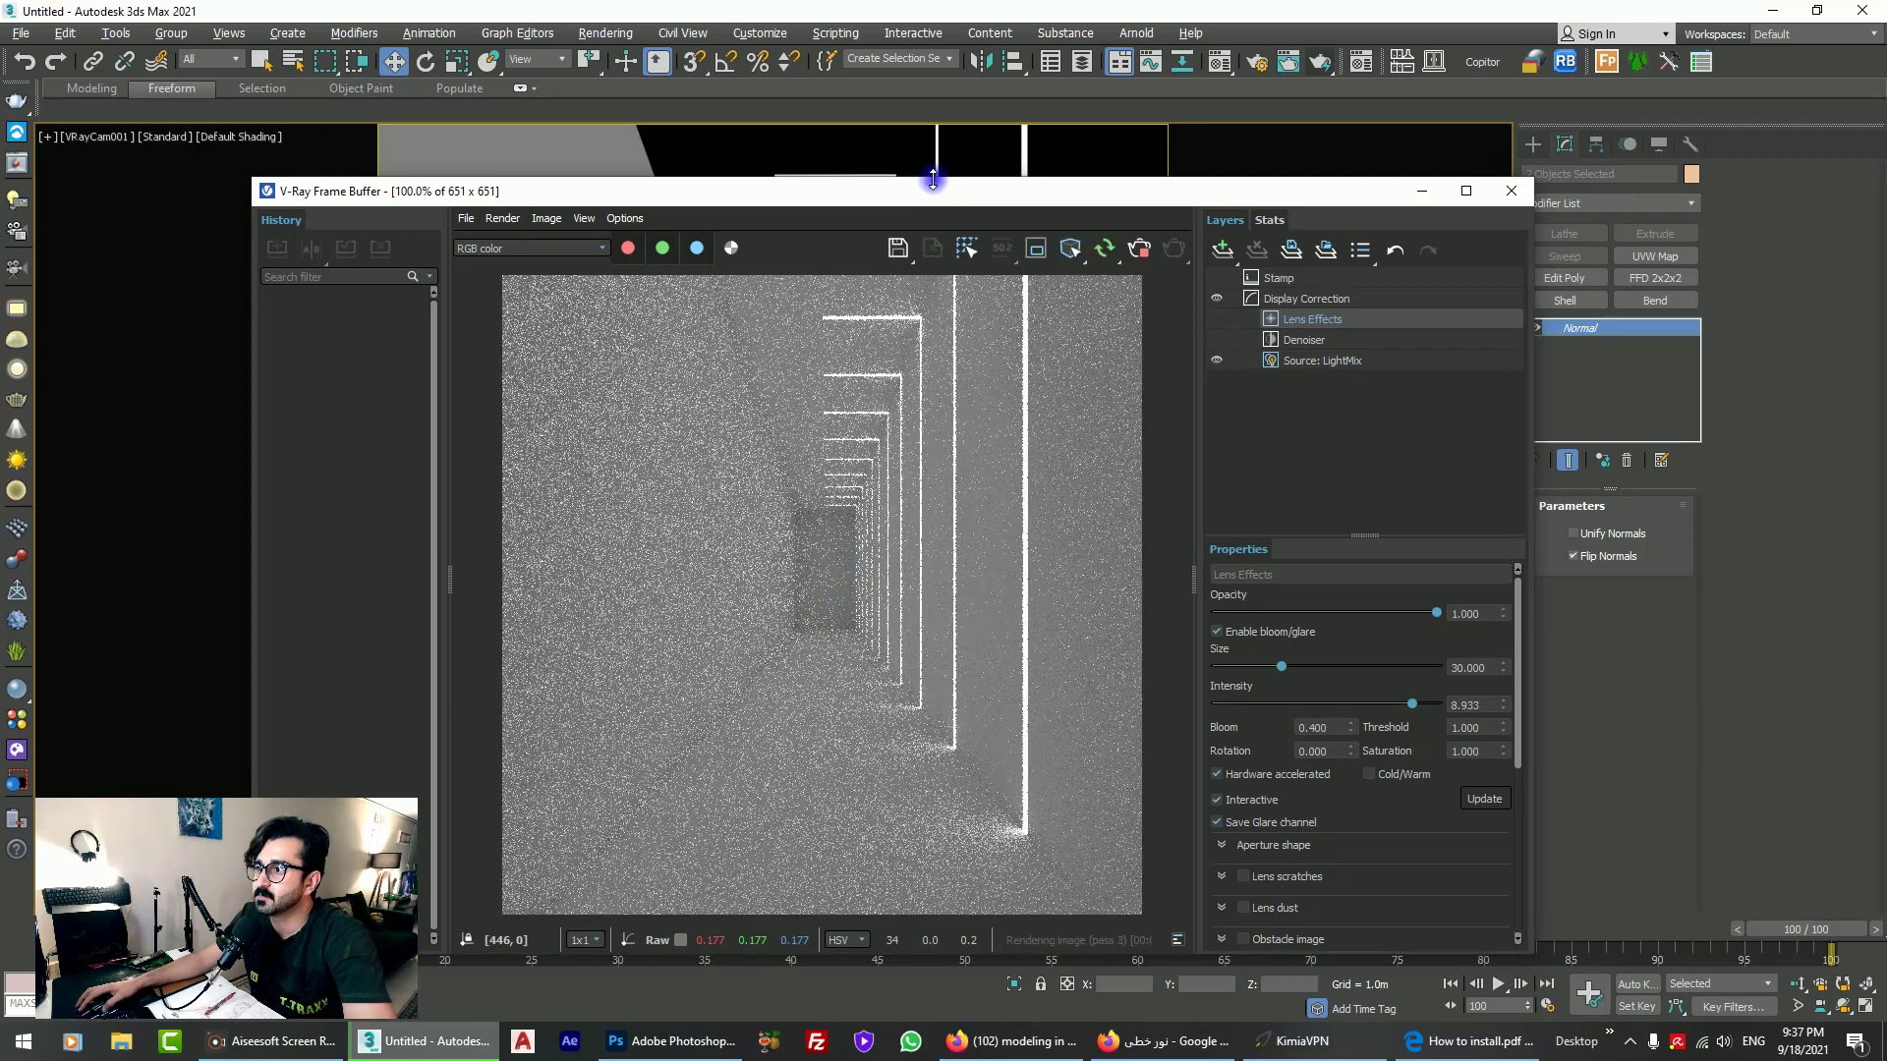
{"action": "left_click_drag", "start_coordinate": [932, 179], "coordinate": [933, 93]}
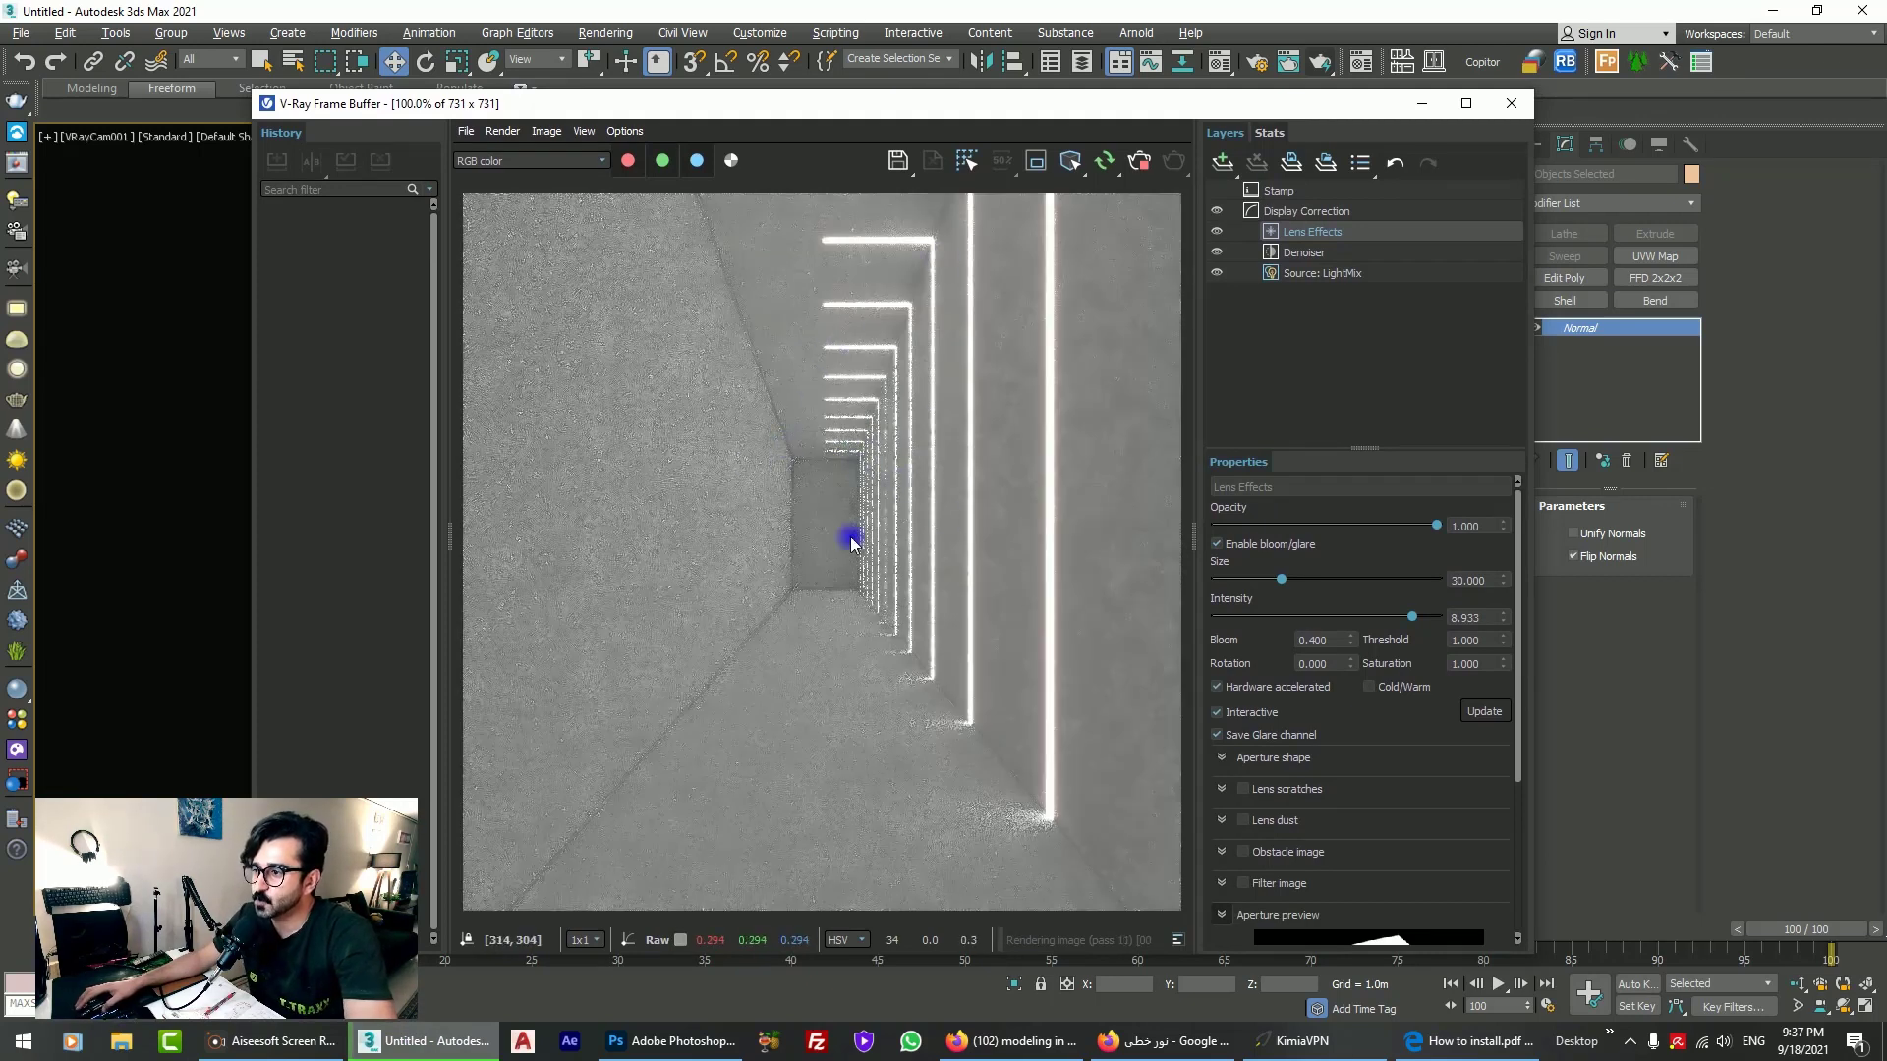
Step: Toggle the Lens Effects bloom layer off and back on in the VFB
{"action": "left_click", "coordinate": [1220, 233]}
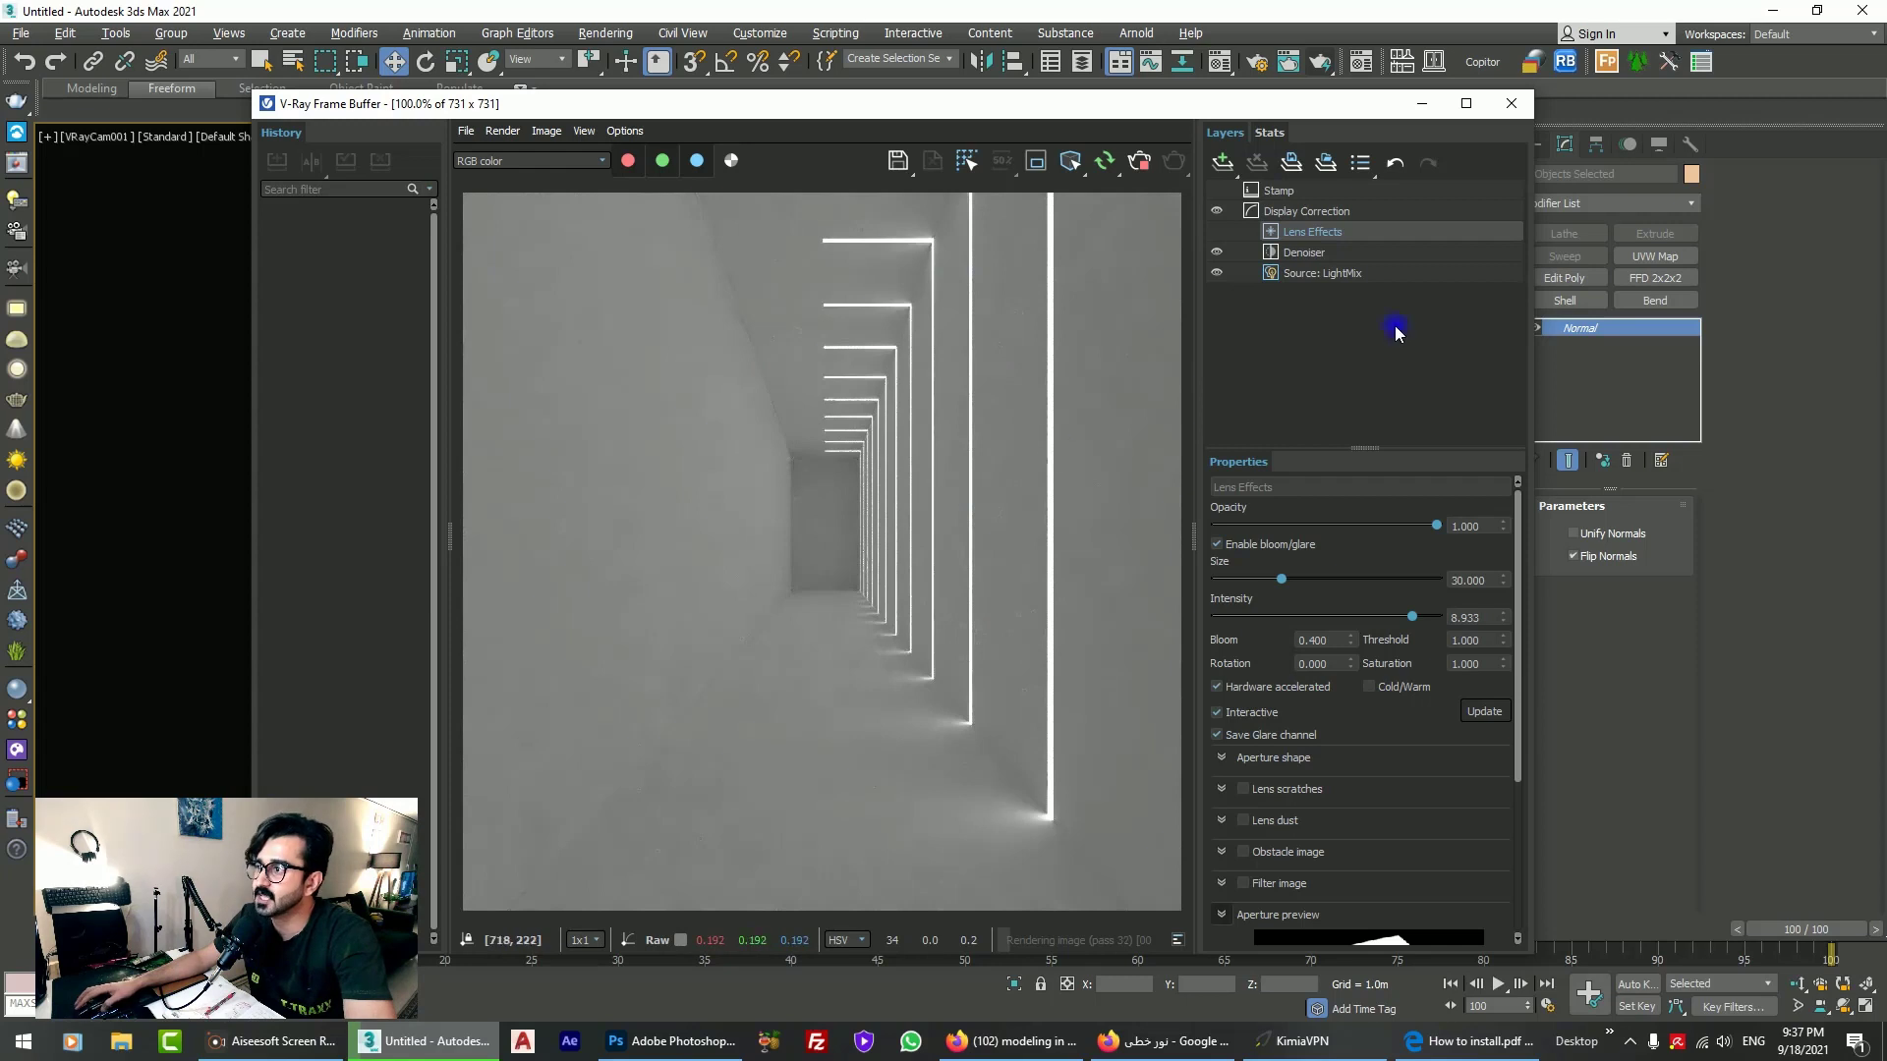
{"action": "left_click", "coordinate": [1319, 231]}
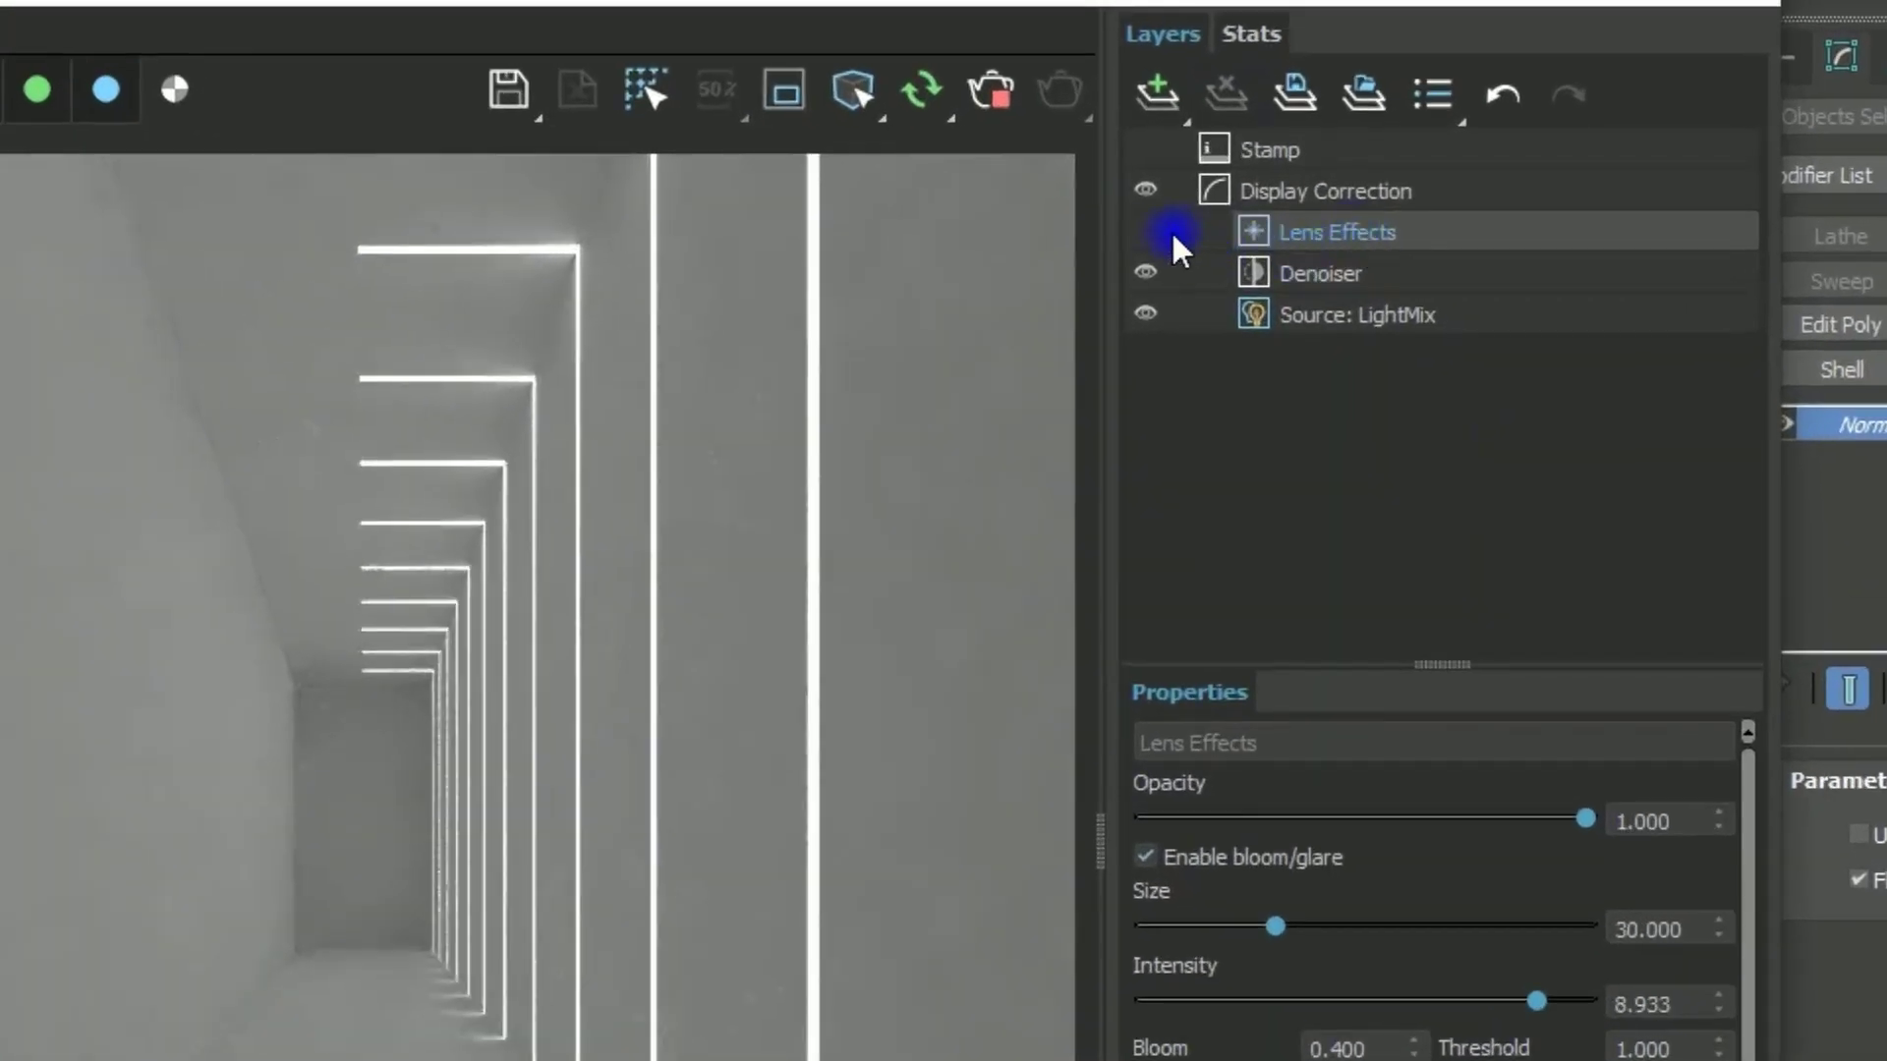
{"action": "left_click", "coordinate": [1147, 231]}
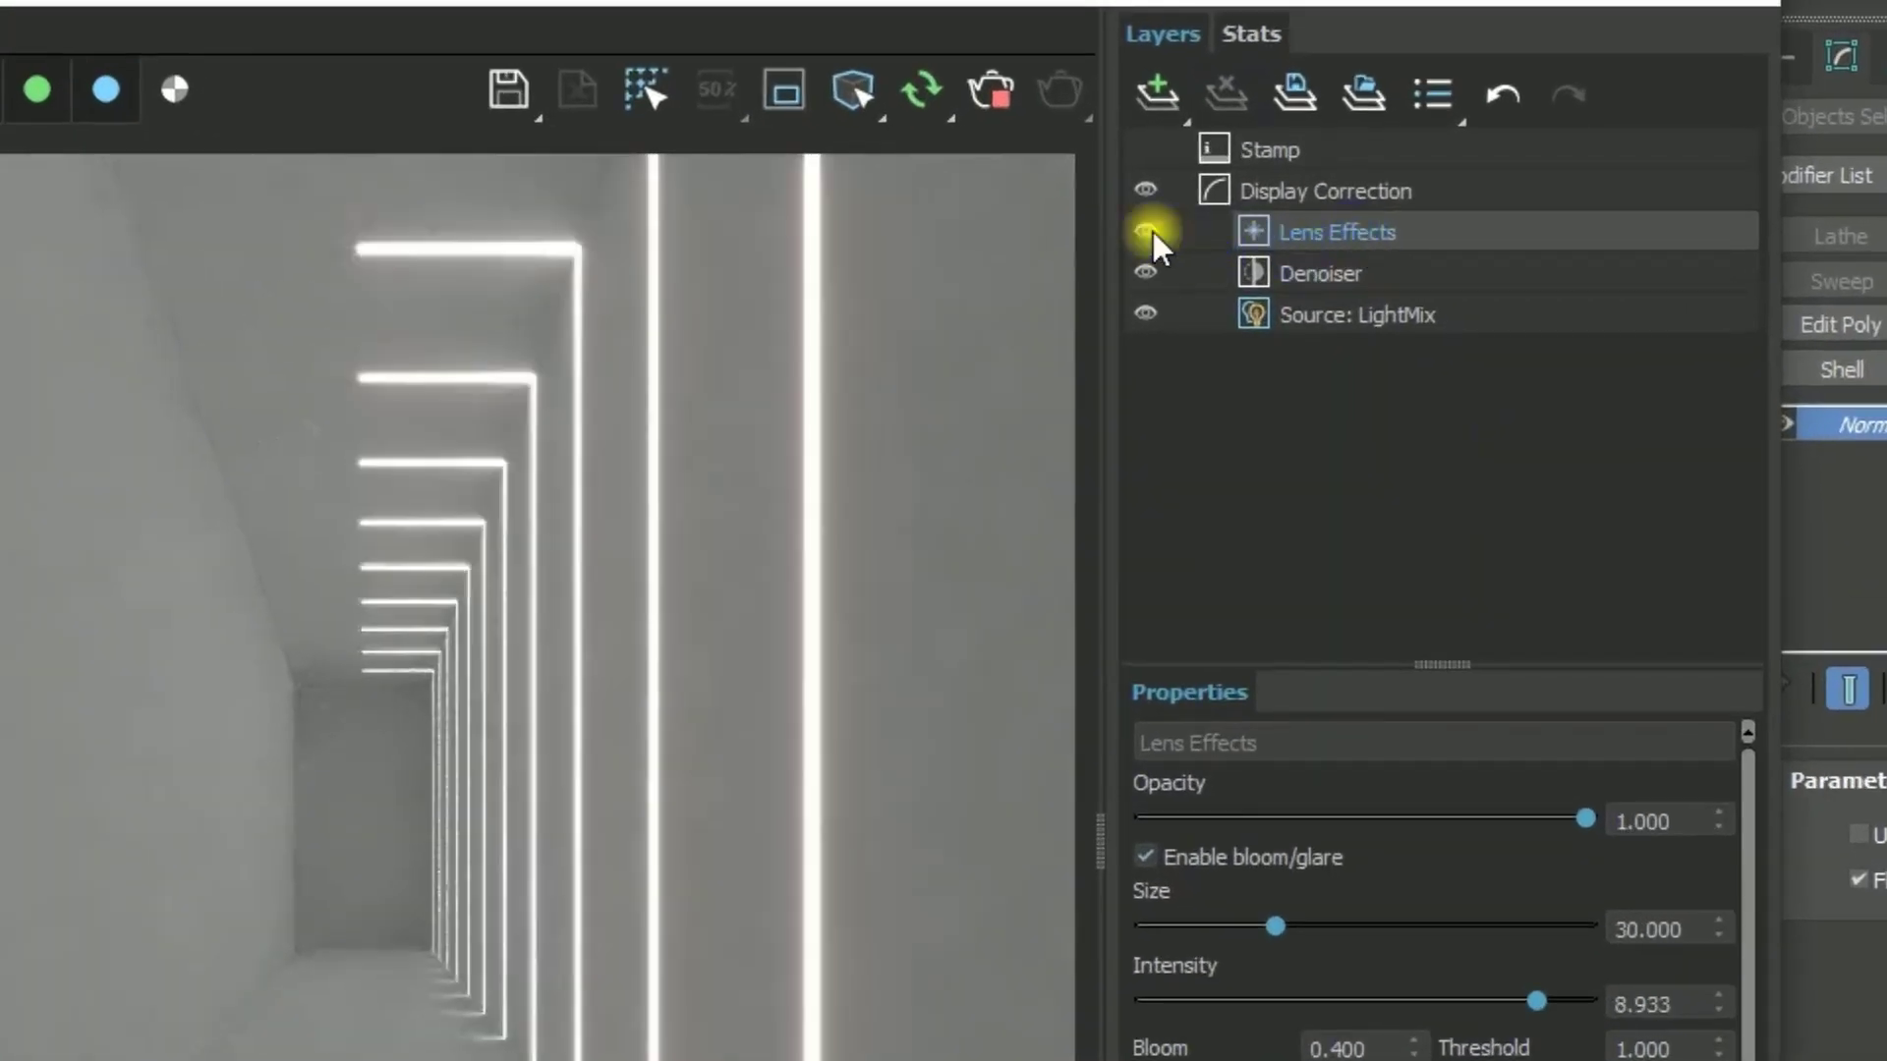